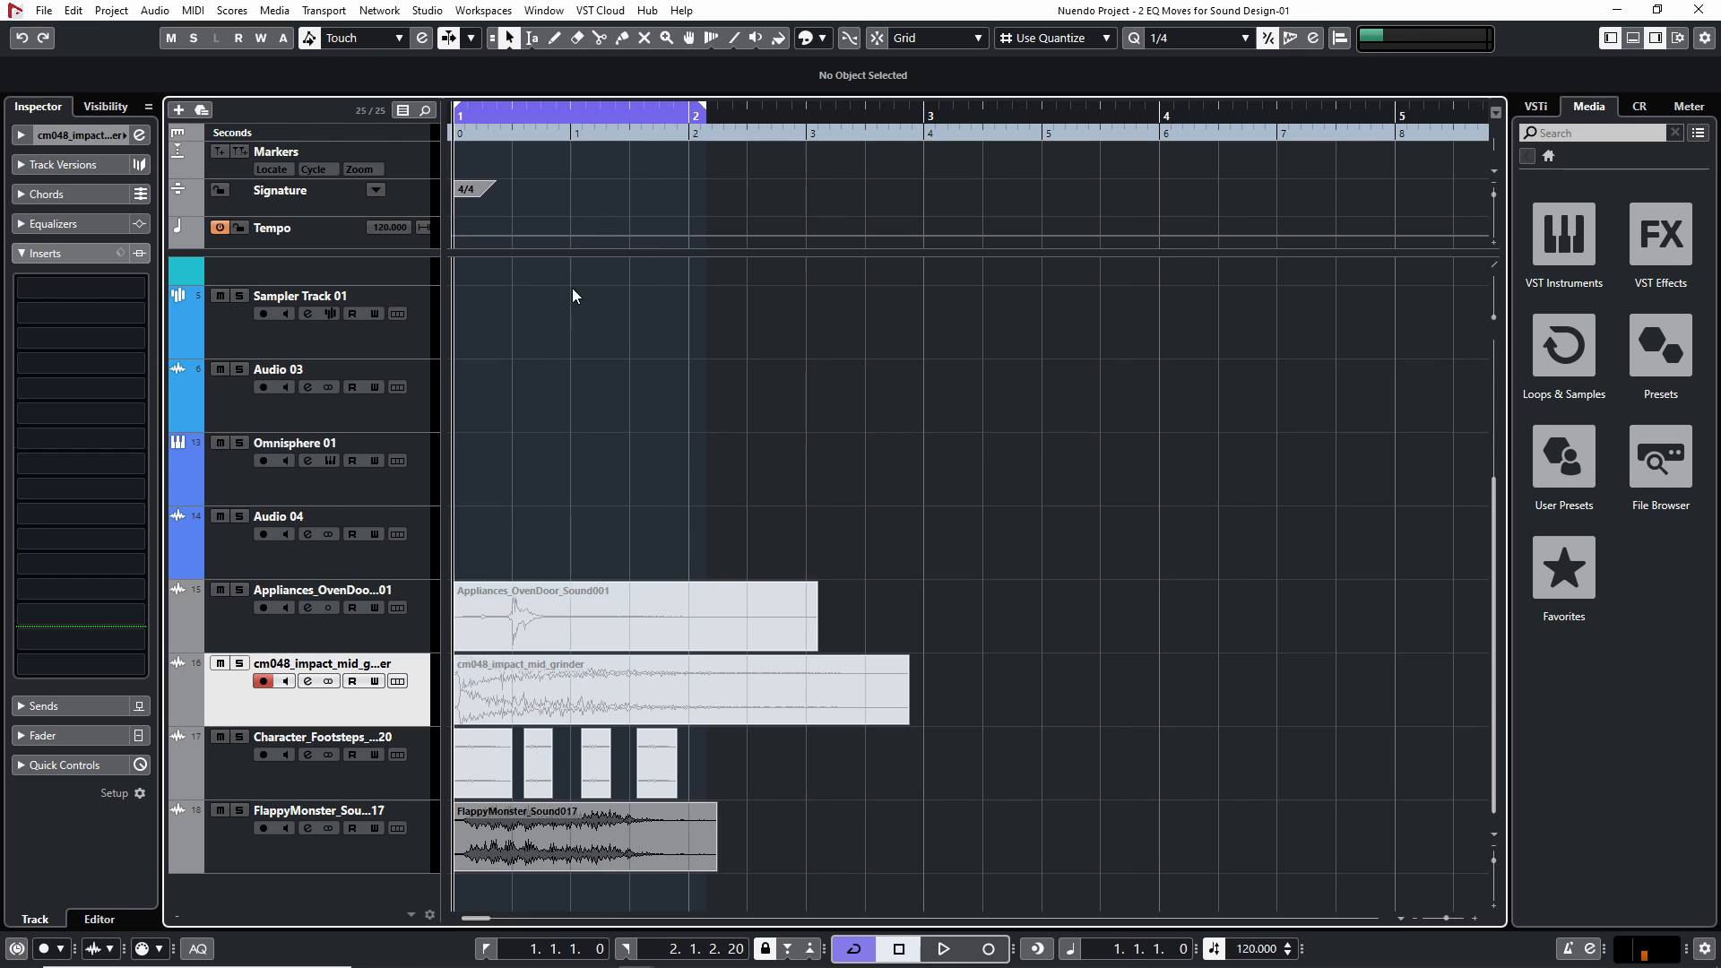
Unmute the Appliances_OvenDoor_Sound001 clip and mute the FlappyMonster_Sound017 clip
{"action": "left_click", "coordinate": [560, 592]}
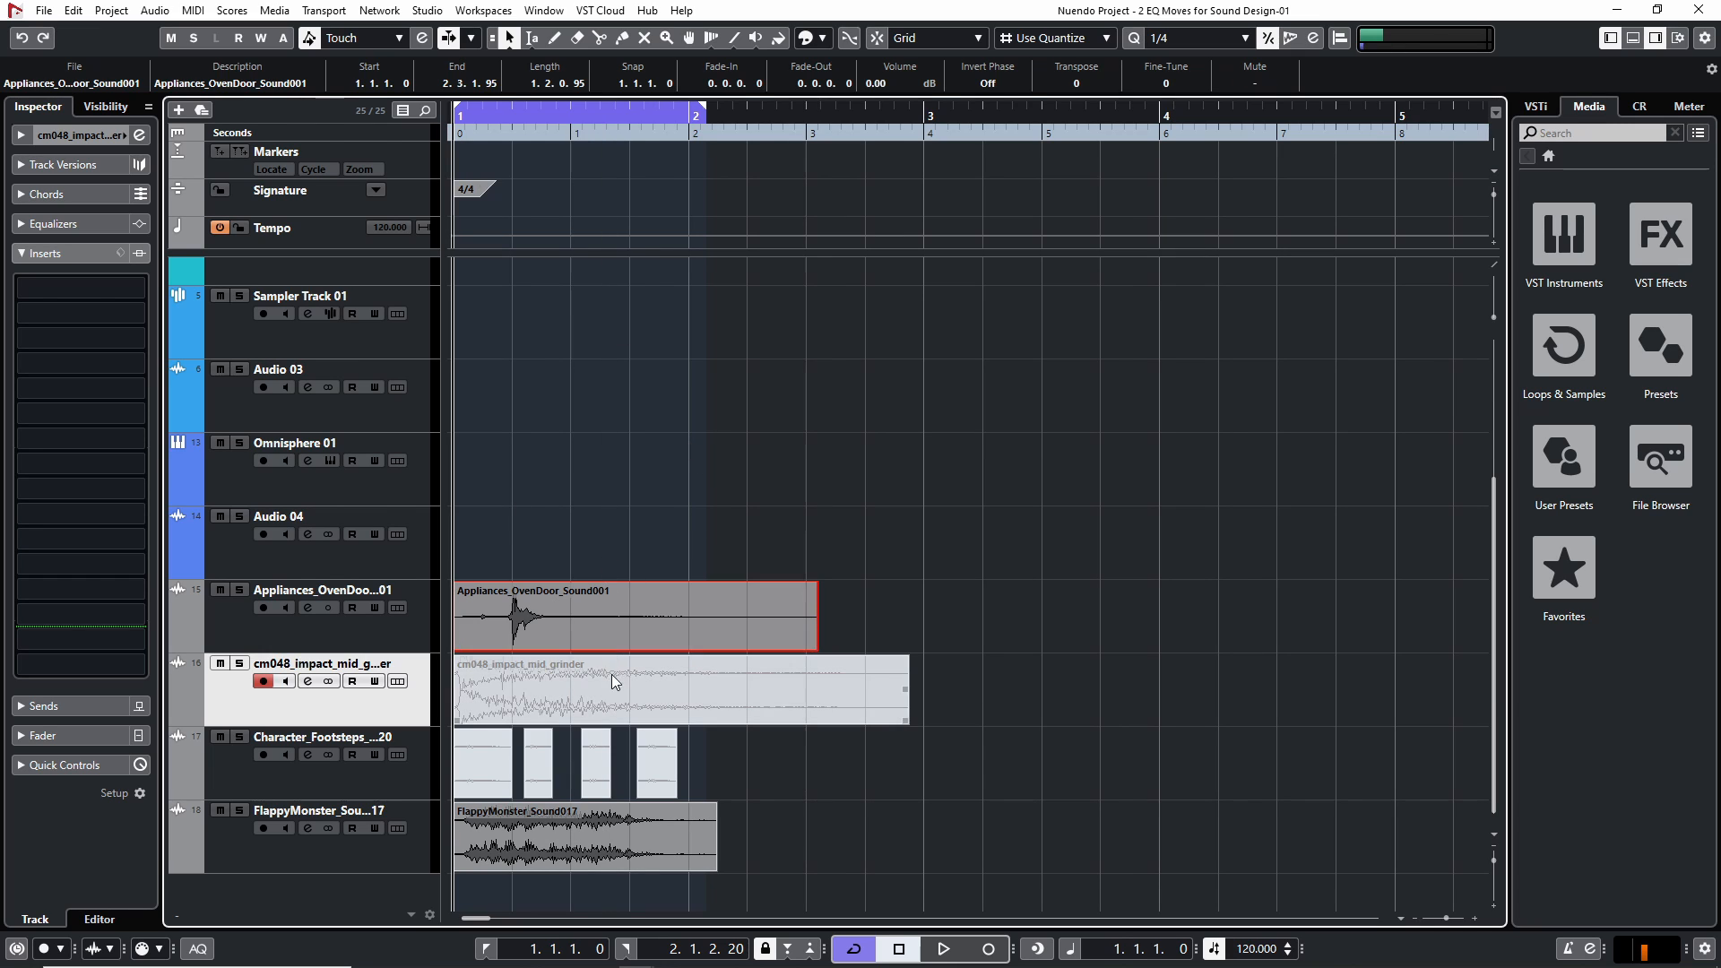
{"action": "left_click", "coordinate": [558, 831]}
{"action": "key", "text": "shift+m"}
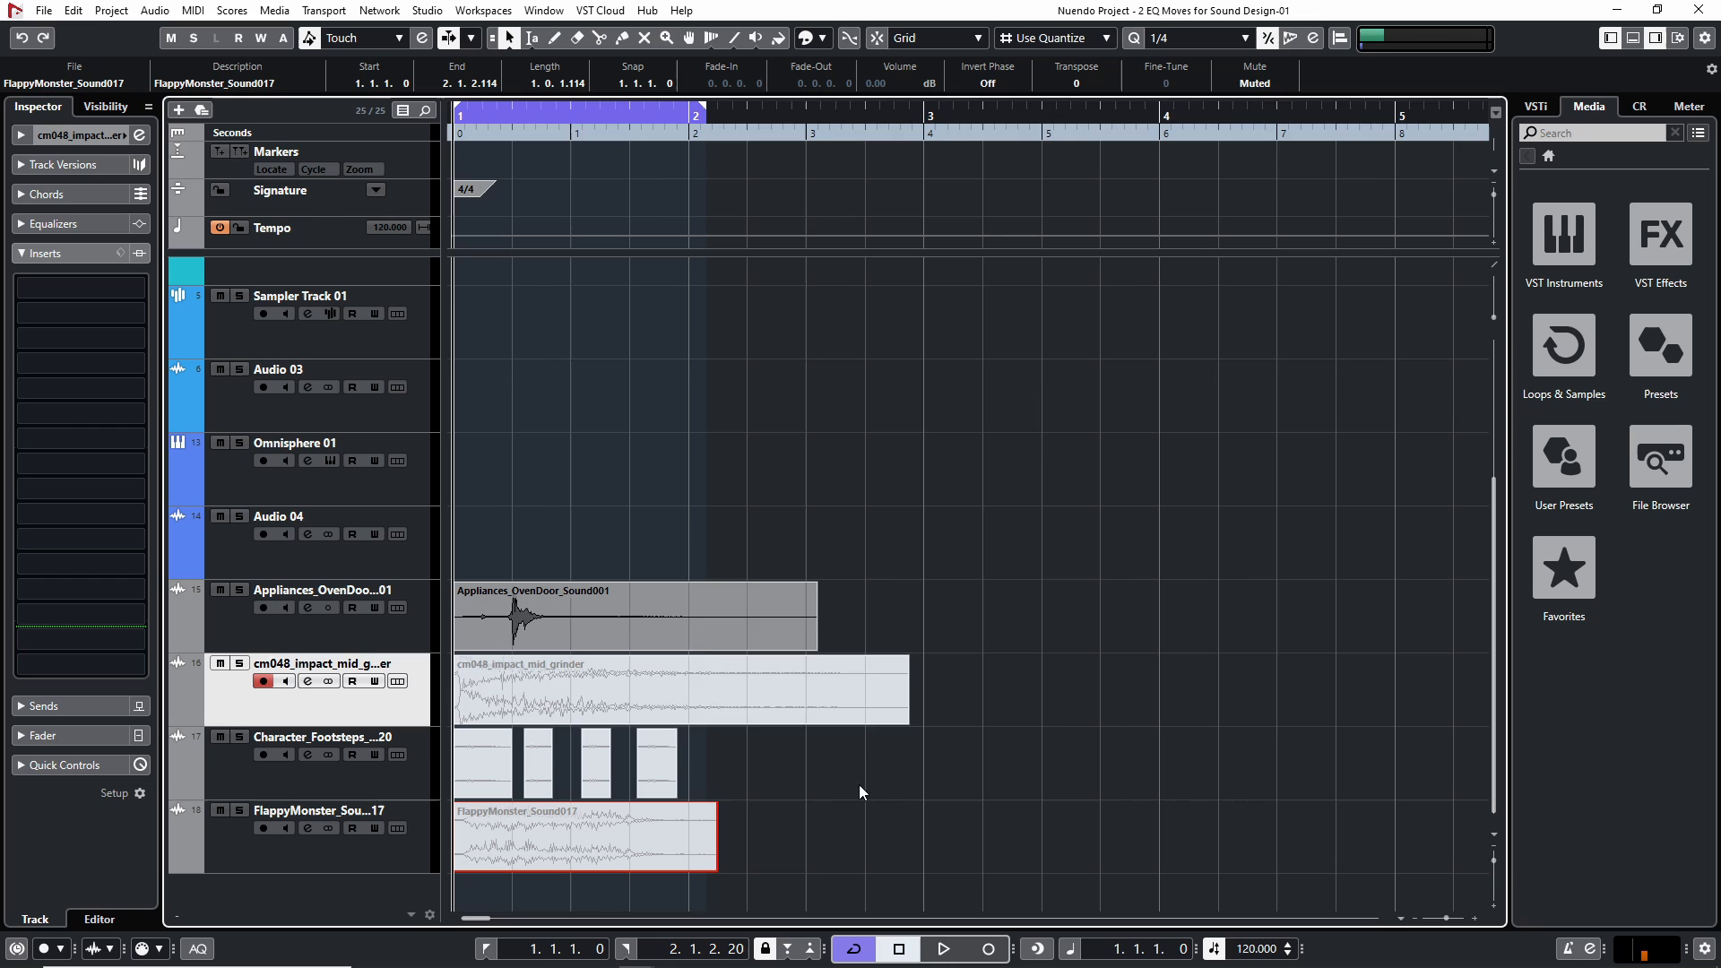
Insert the Neutron 2 Equalizer in the second insert slot of the Appliances_OvenDoor track and close its editor
{"action": "left_click", "coordinate": [192, 616]}
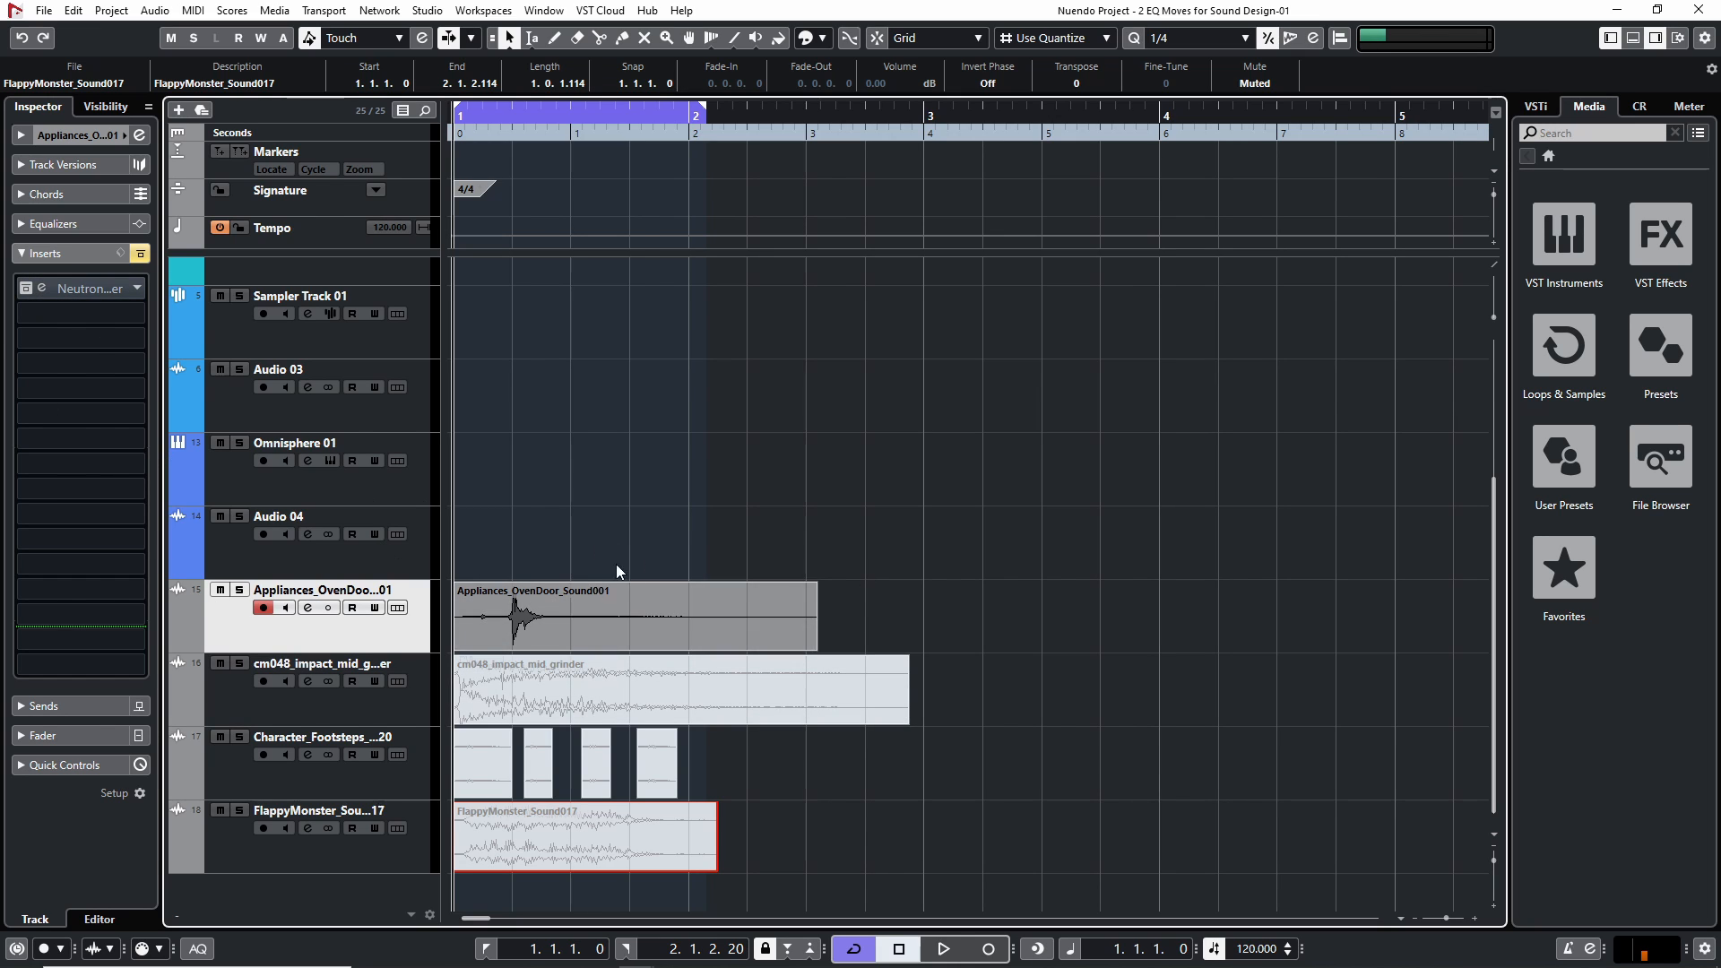
{"action": "left_click", "coordinate": [112, 312]}
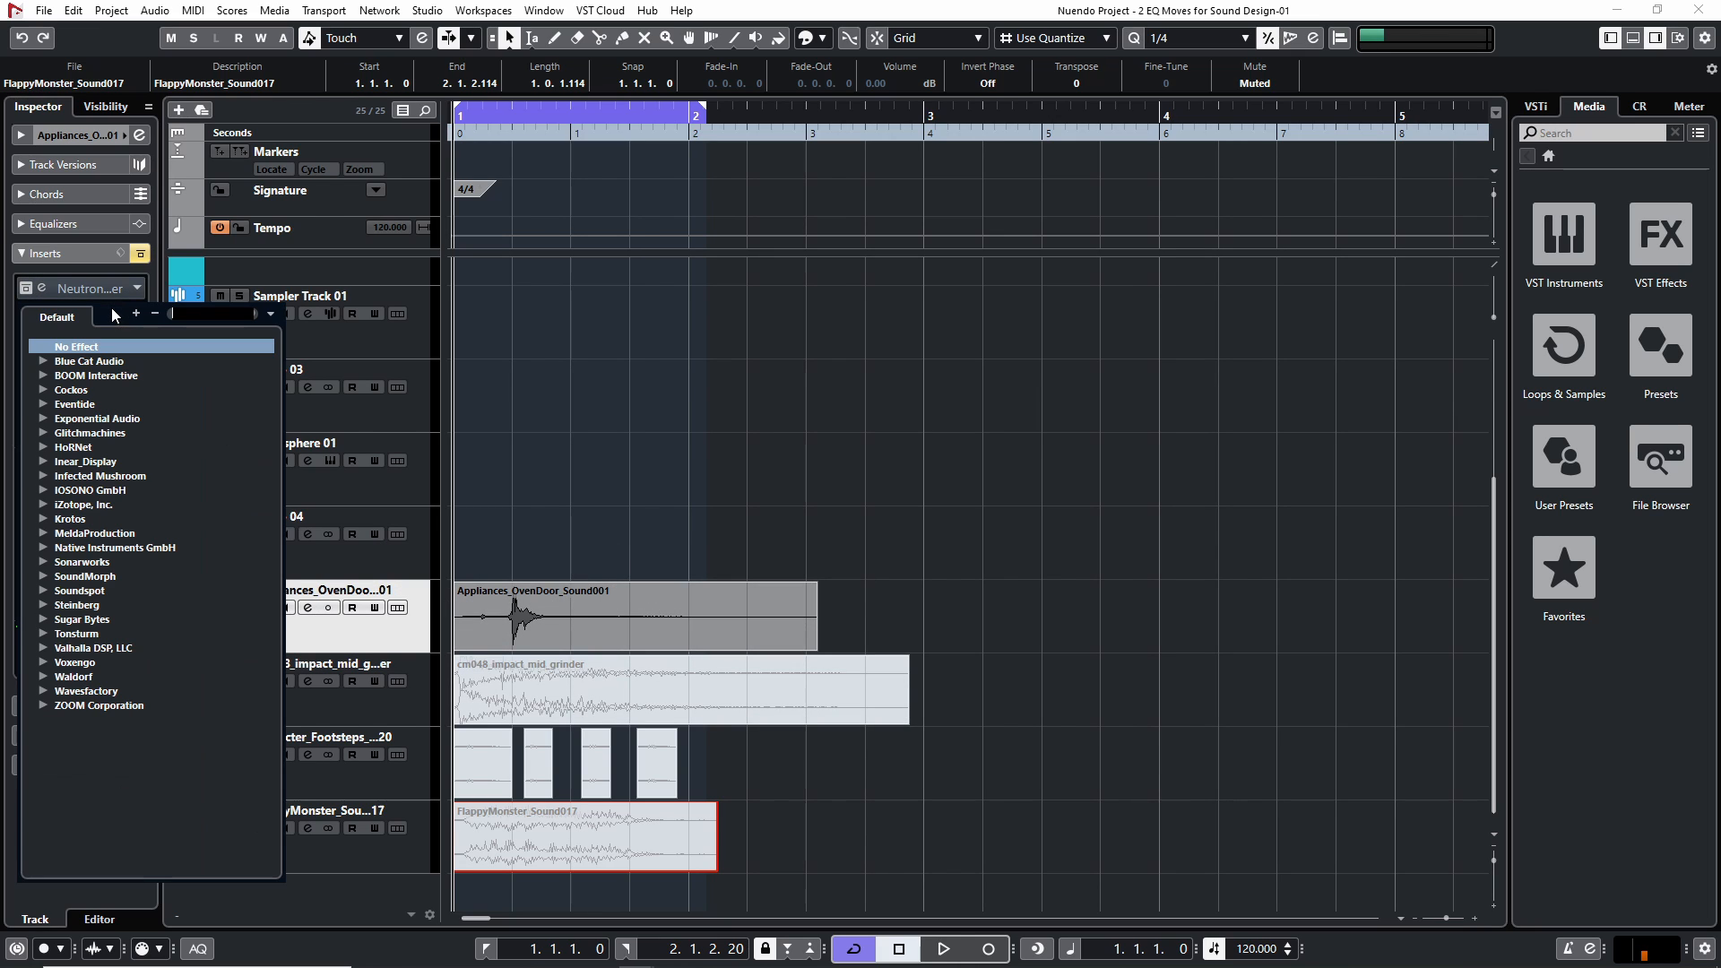
{"action": "type", "text": "eq"}
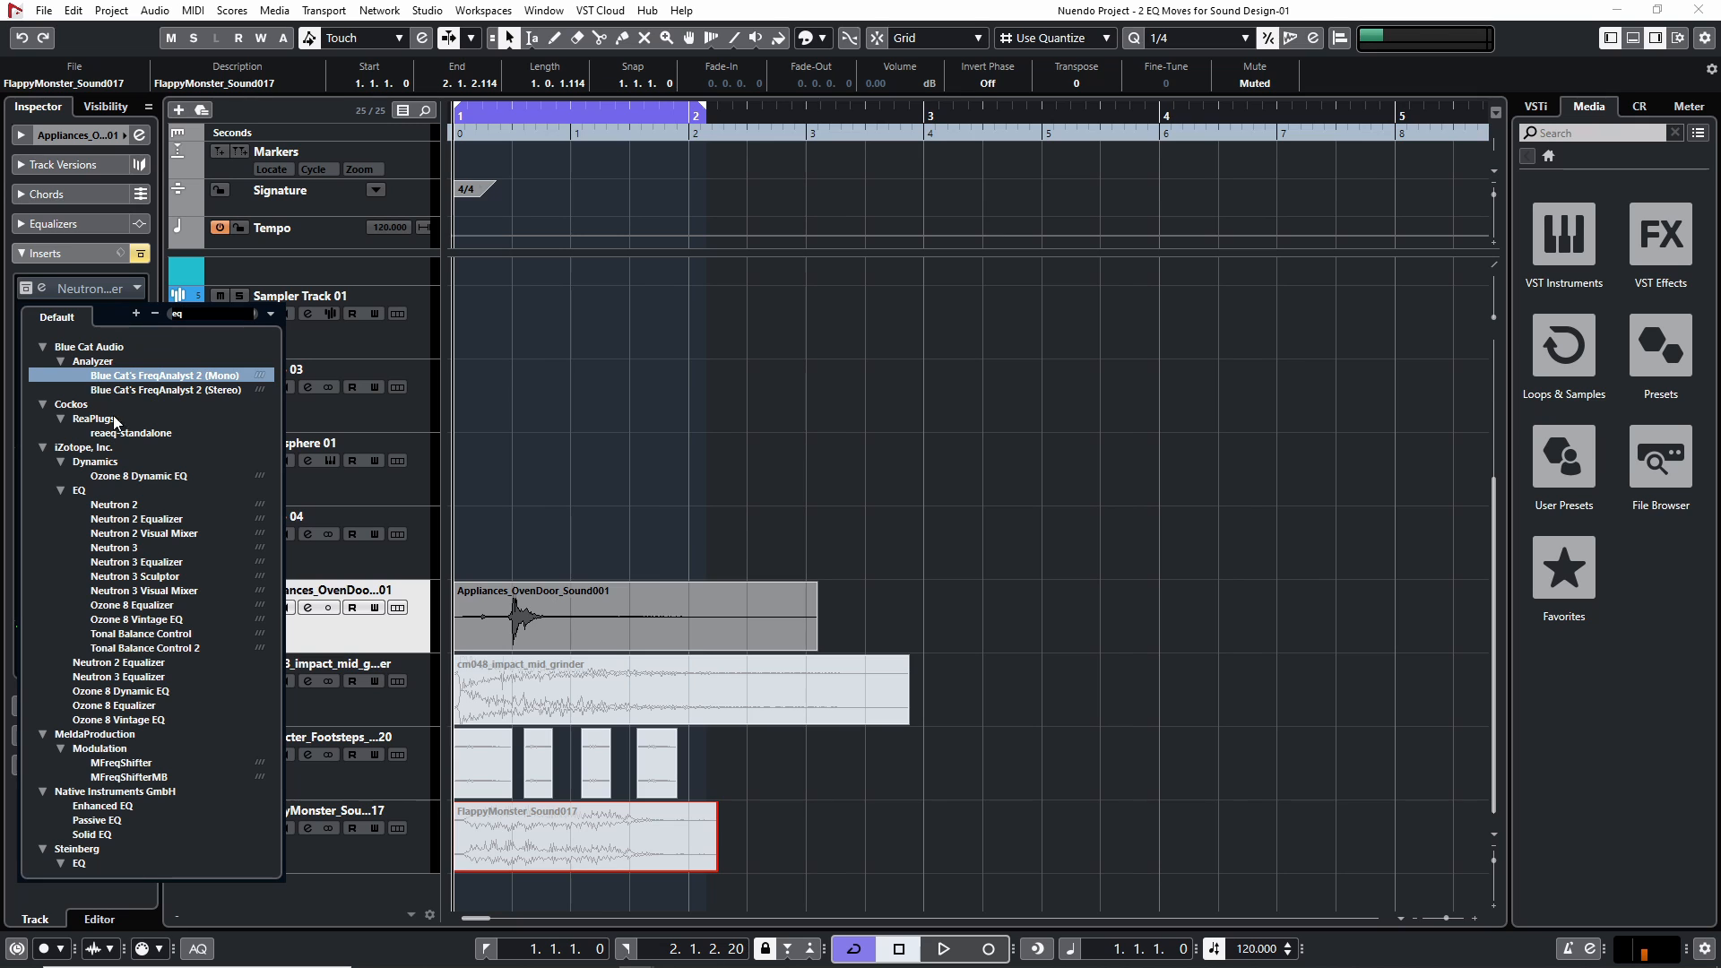
{"action": "left_click", "coordinate": [168, 520]}
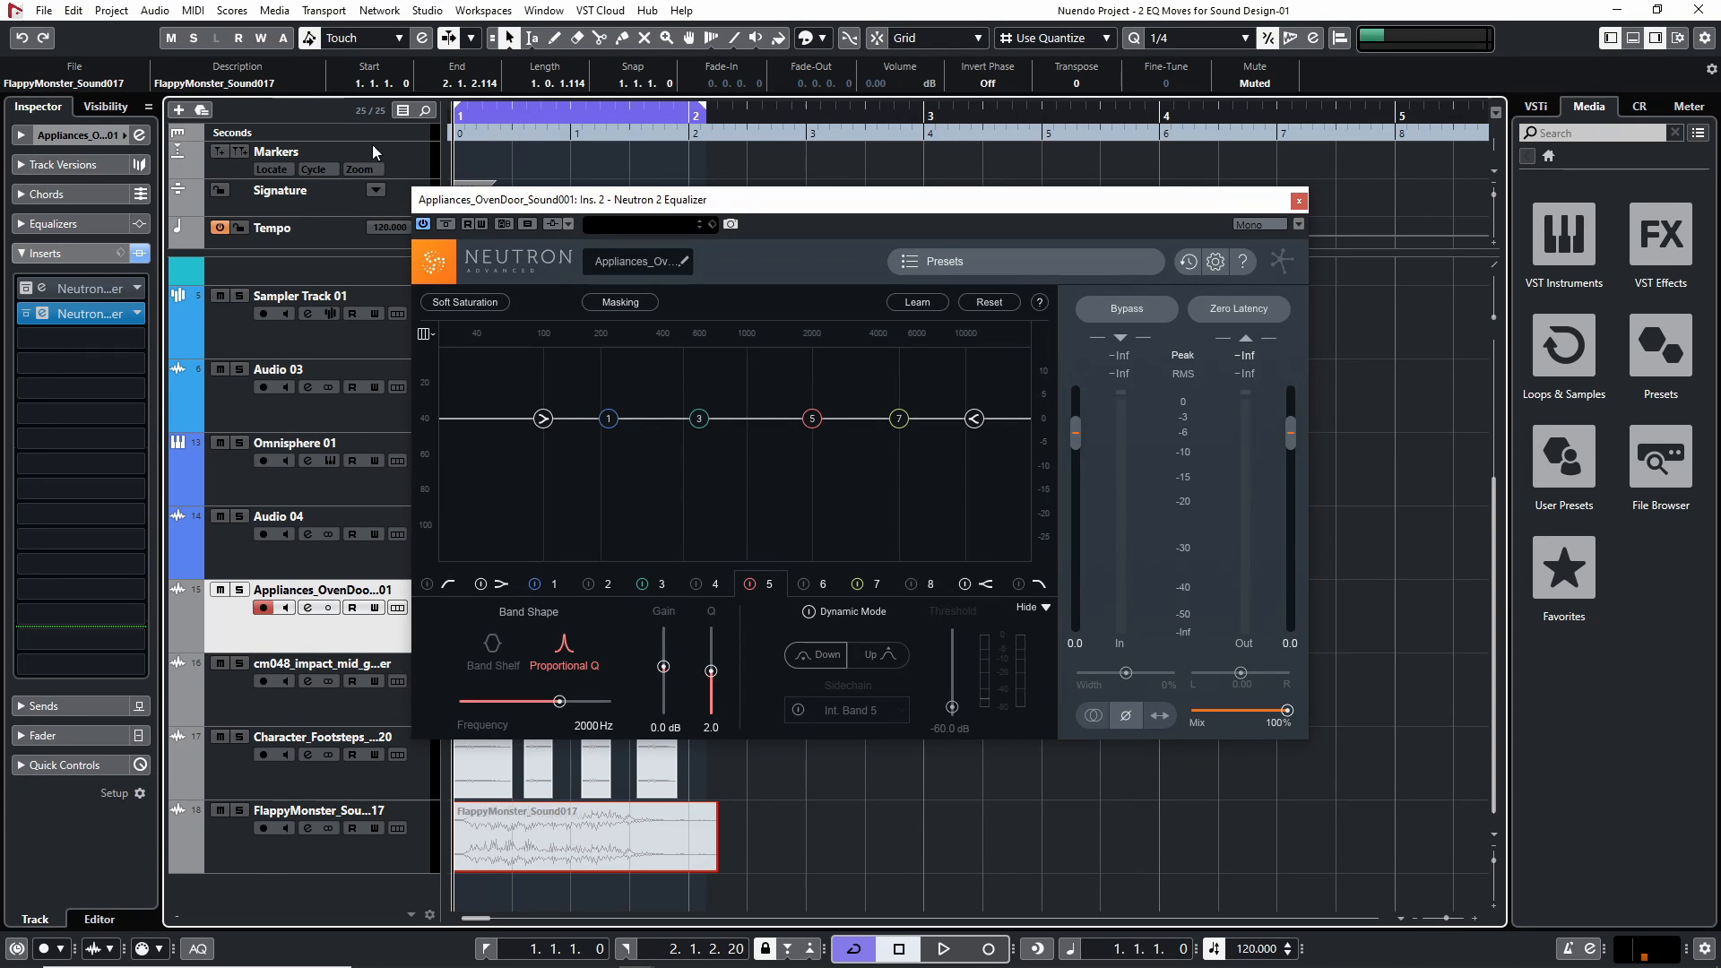
{"action": "left_click", "coordinate": [1299, 201]}
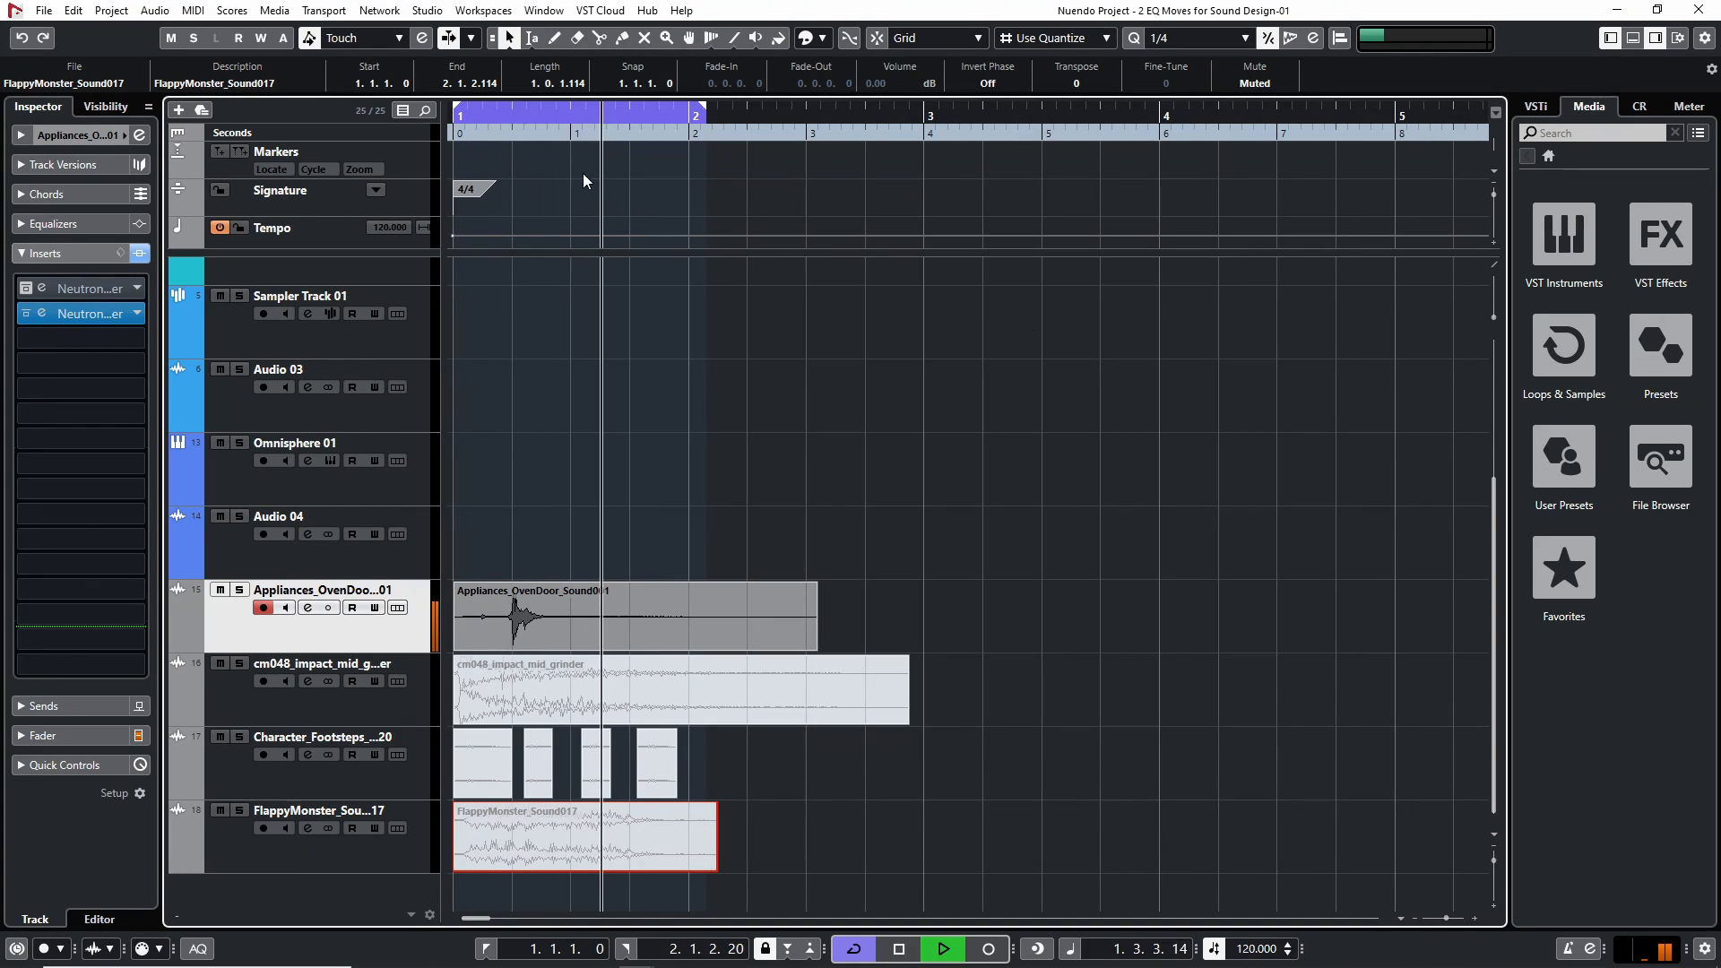
Audition the oven door sound from the project start and briefly check its Neutron 2 Equalizer
{"action": "left_click", "coordinate": [467, 118]}
{"action": "key", "text": "space"}
{"action": "key", "text": "space"}
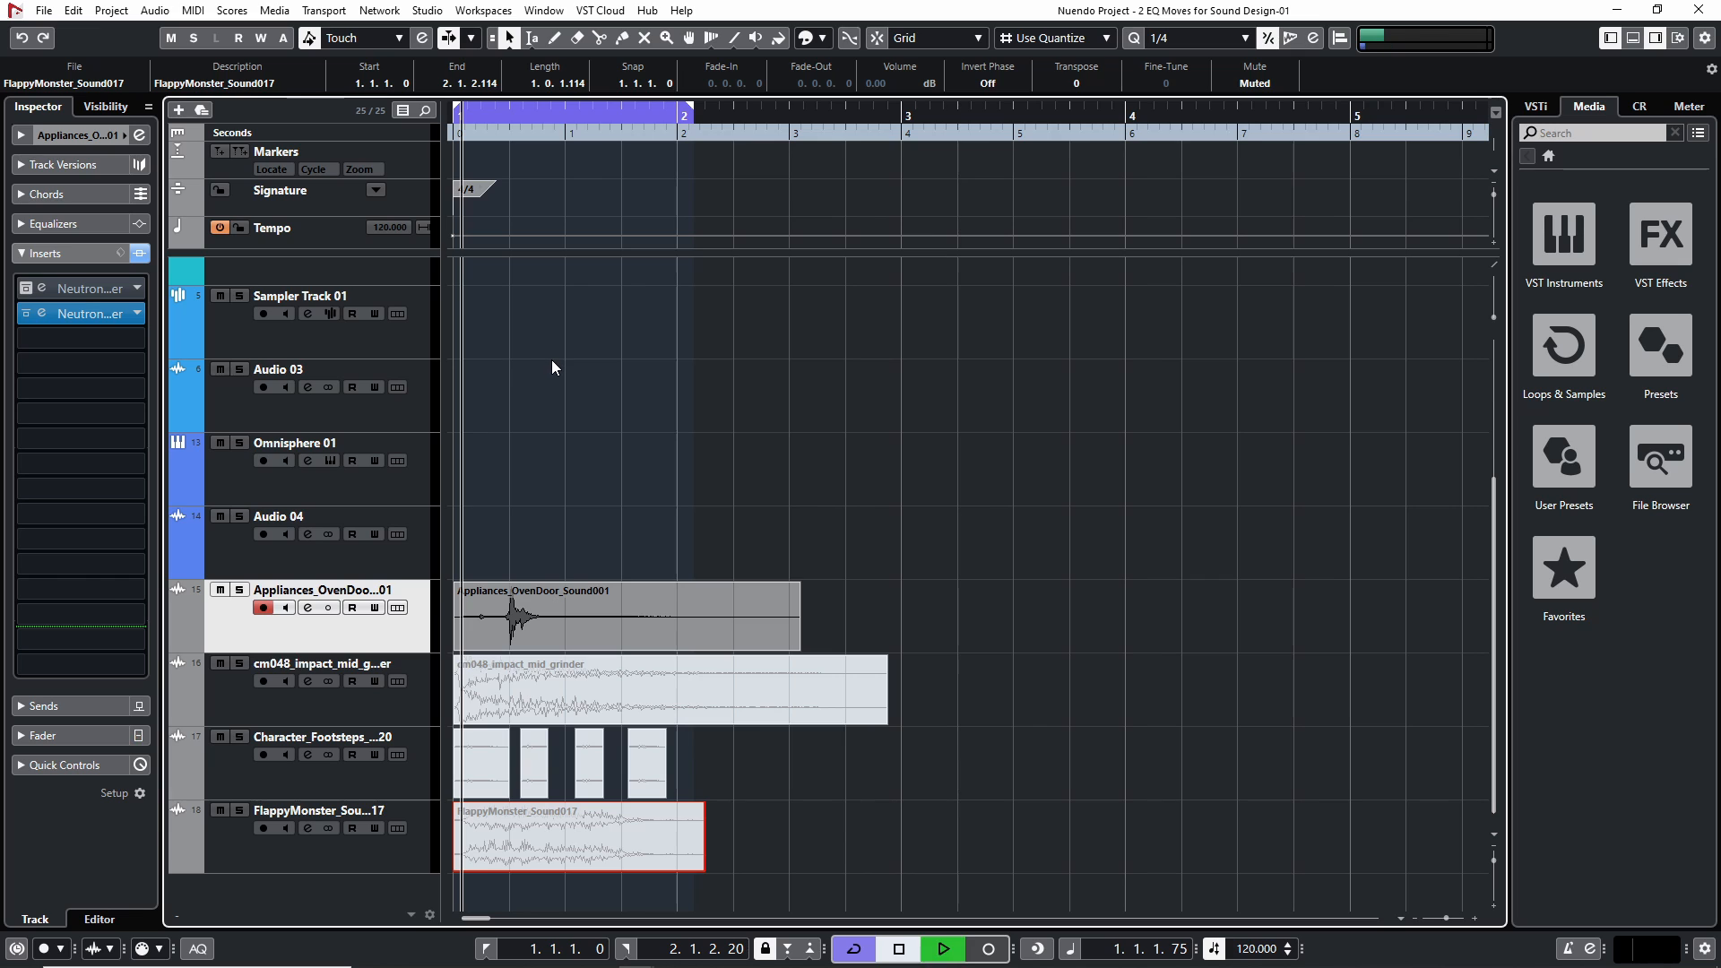
{"action": "key", "text": "space"}
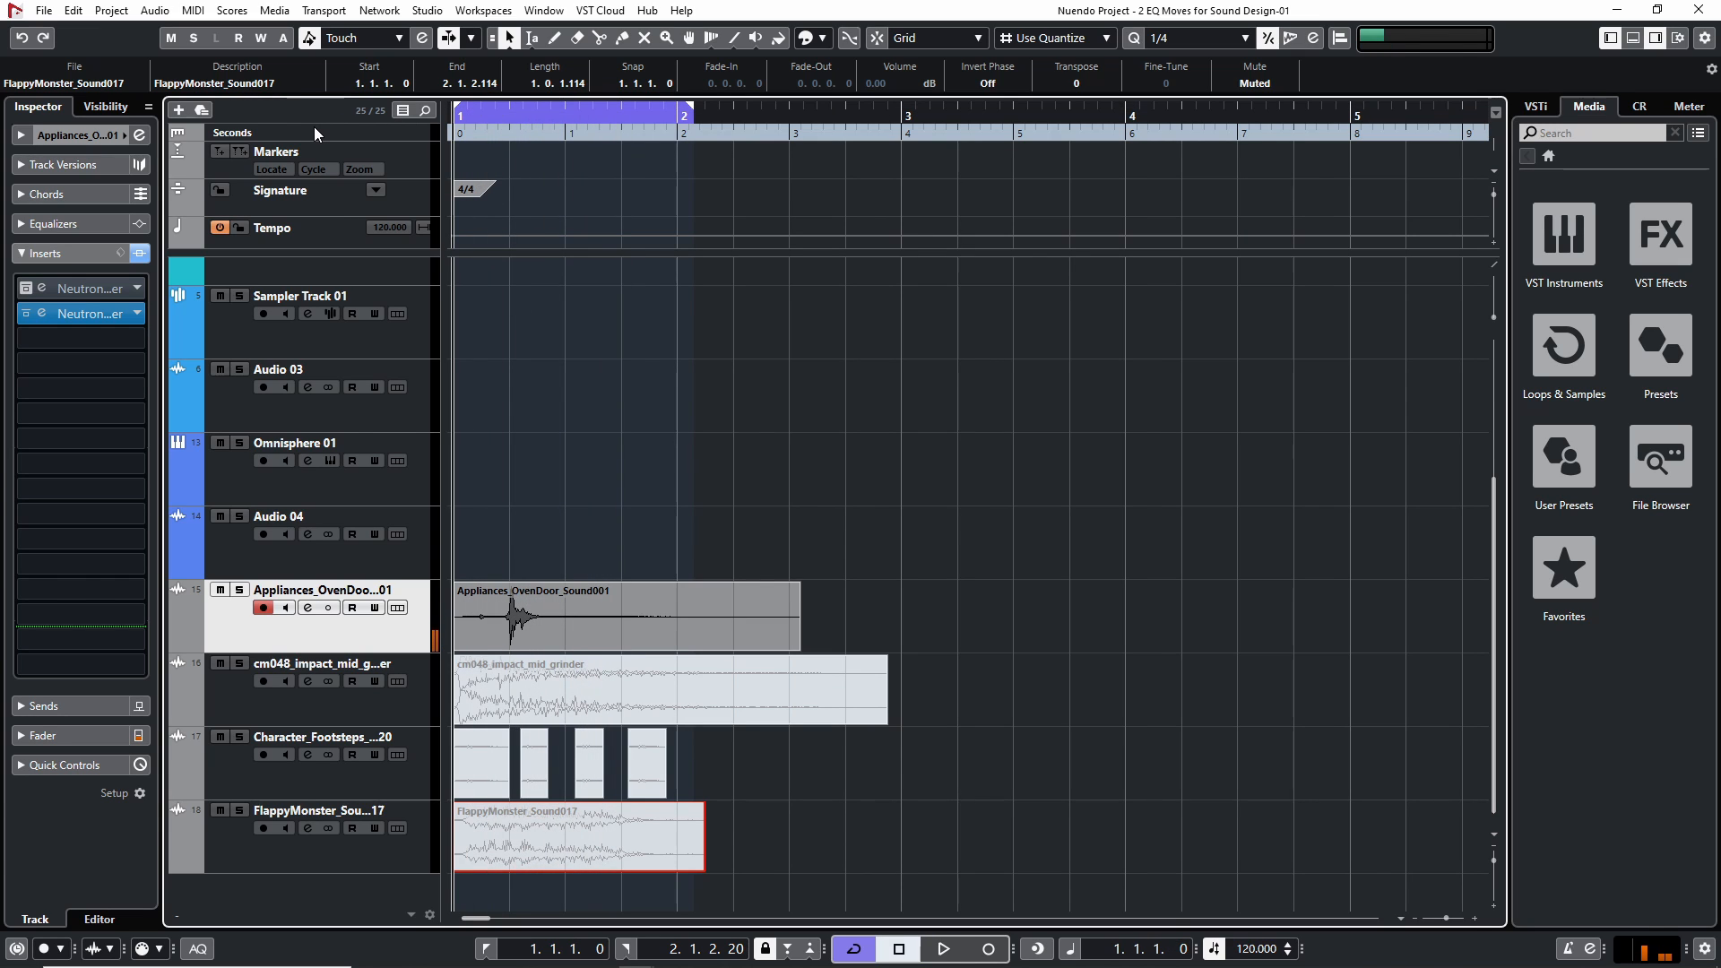
{"action": "key", "text": "space"}
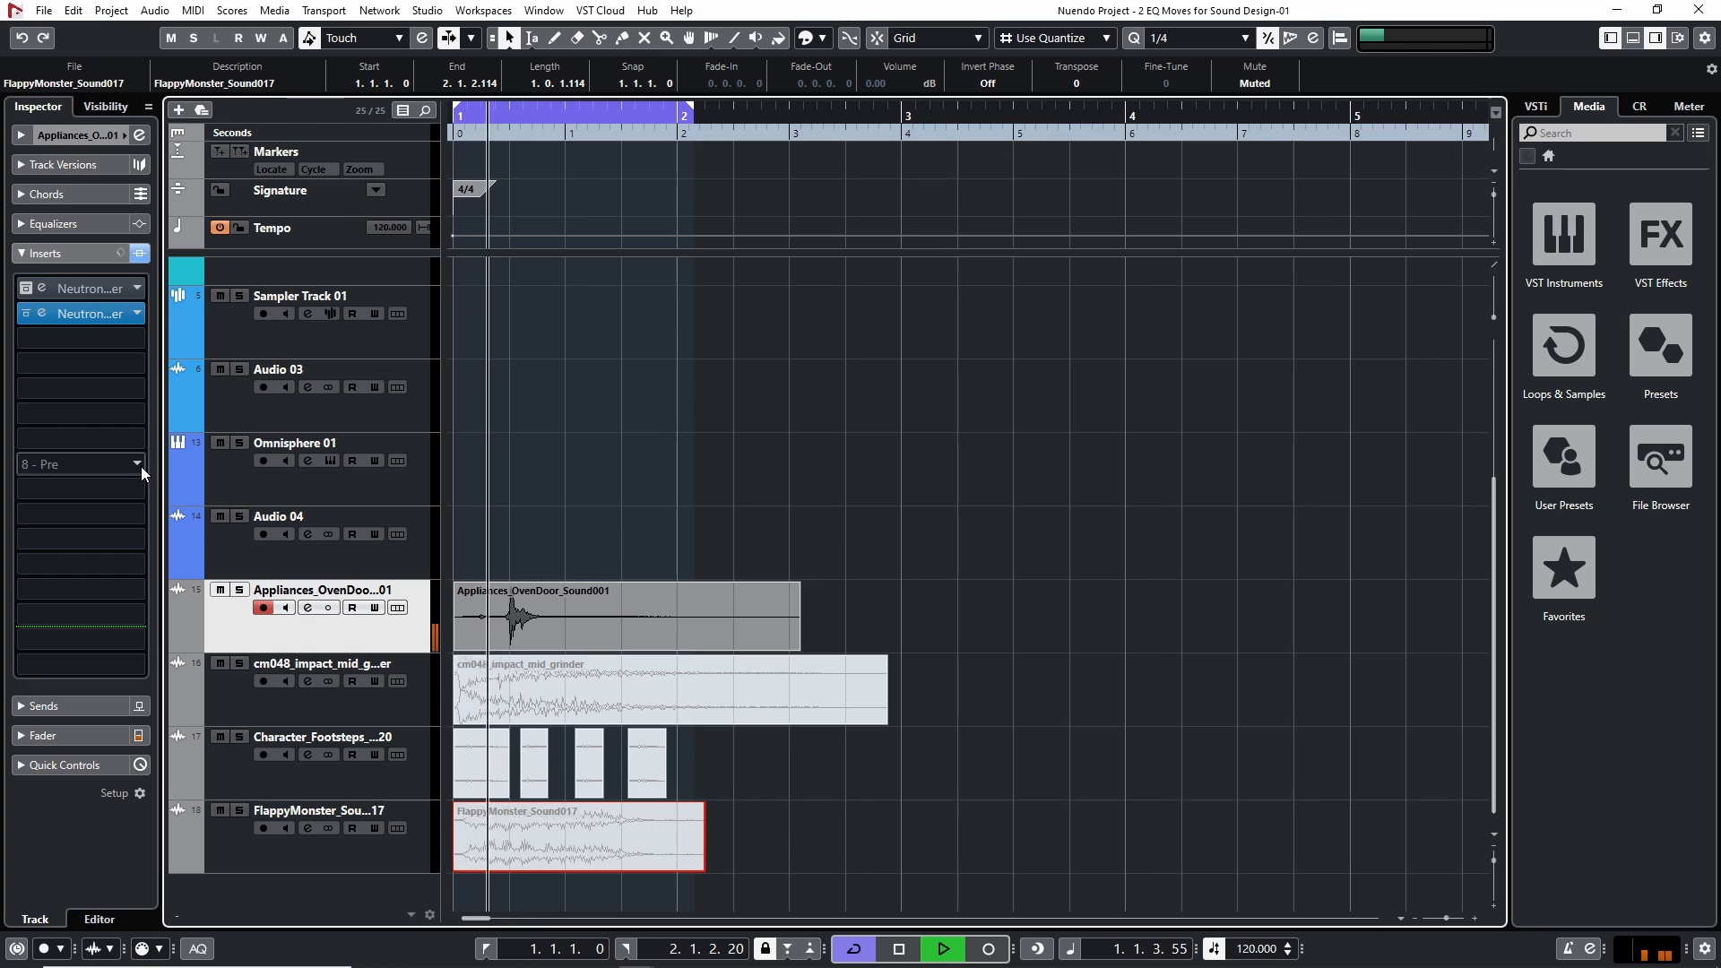
{"action": "left_click", "coordinate": [90, 313]}
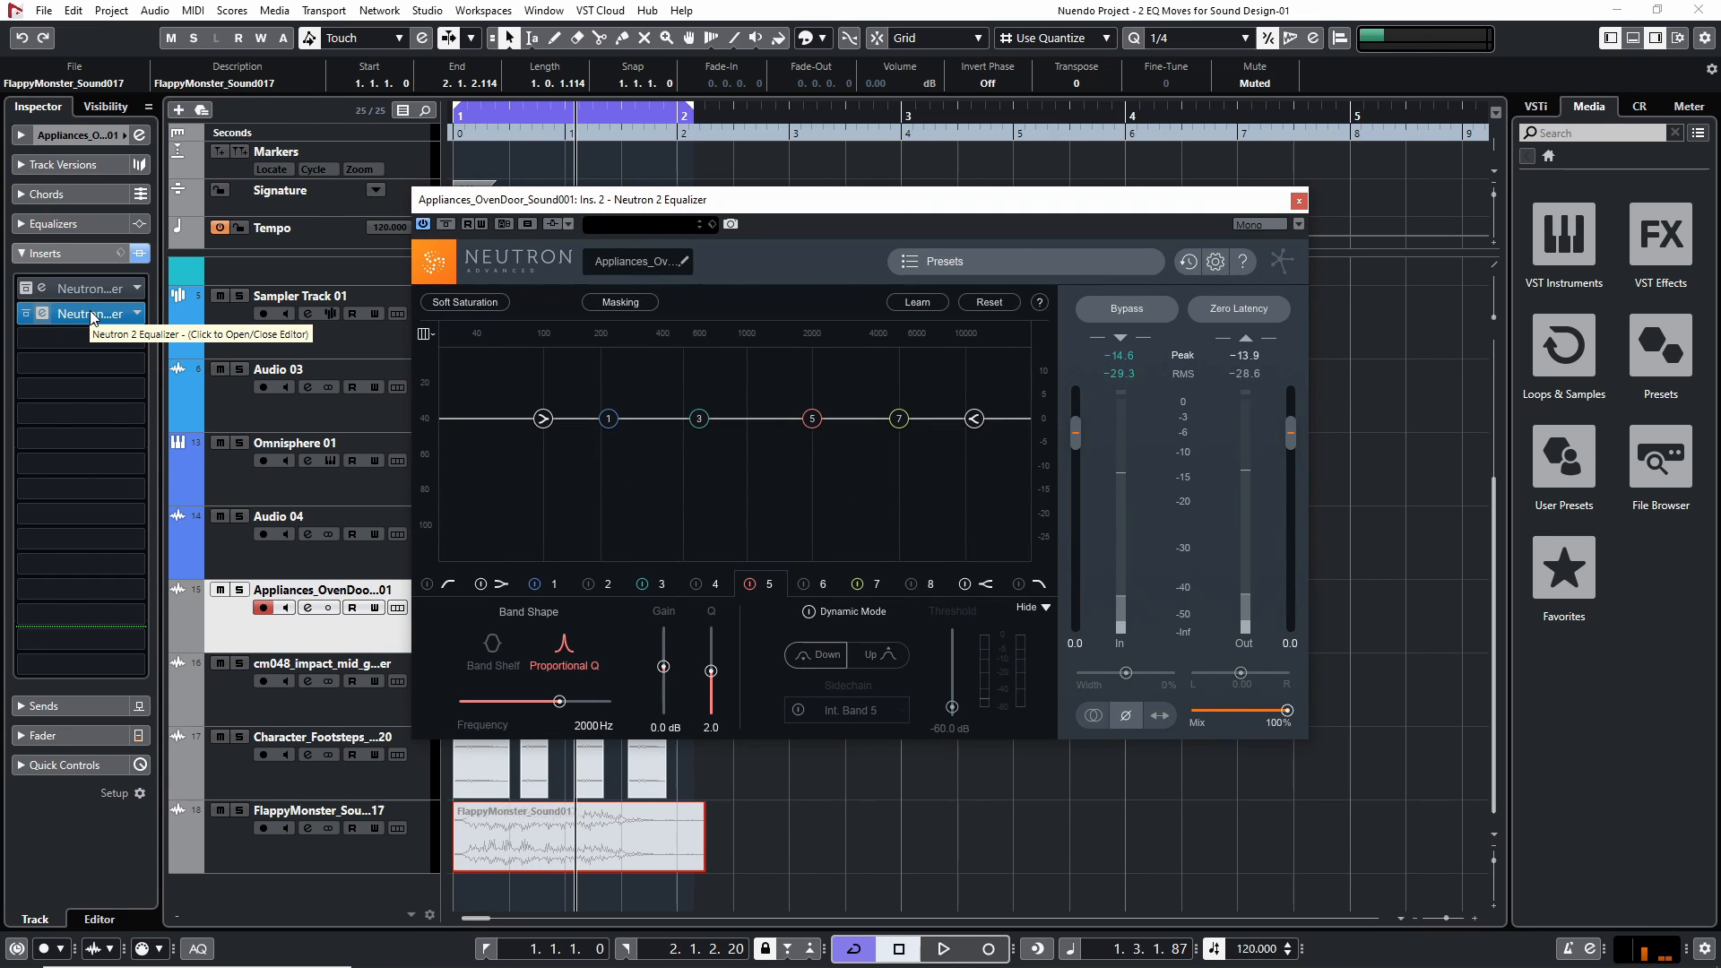
{"action": "left_click", "coordinate": [1297, 204]}
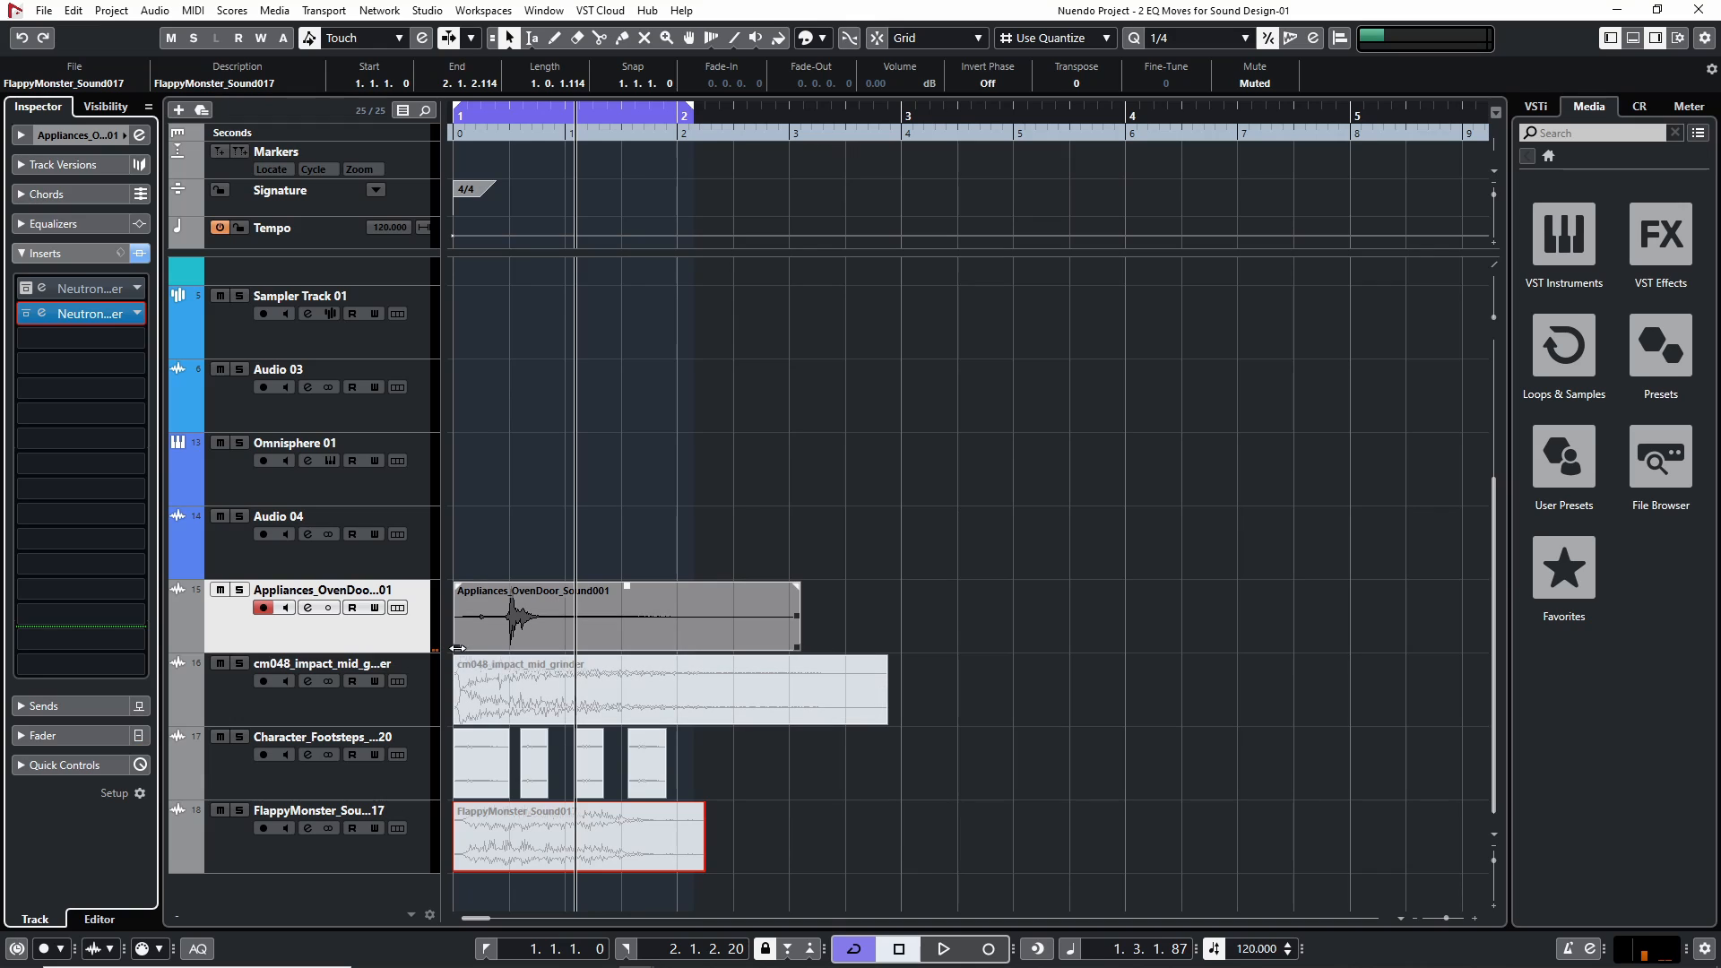
Trim the oven door clip's start to about 1.1.3.82, add a fade-in of about 0.0.0.84, and move the clip to 1.1.1.0
{"action": "left_click_drag", "start_coordinate": [453, 648], "coordinate": [494, 648]}
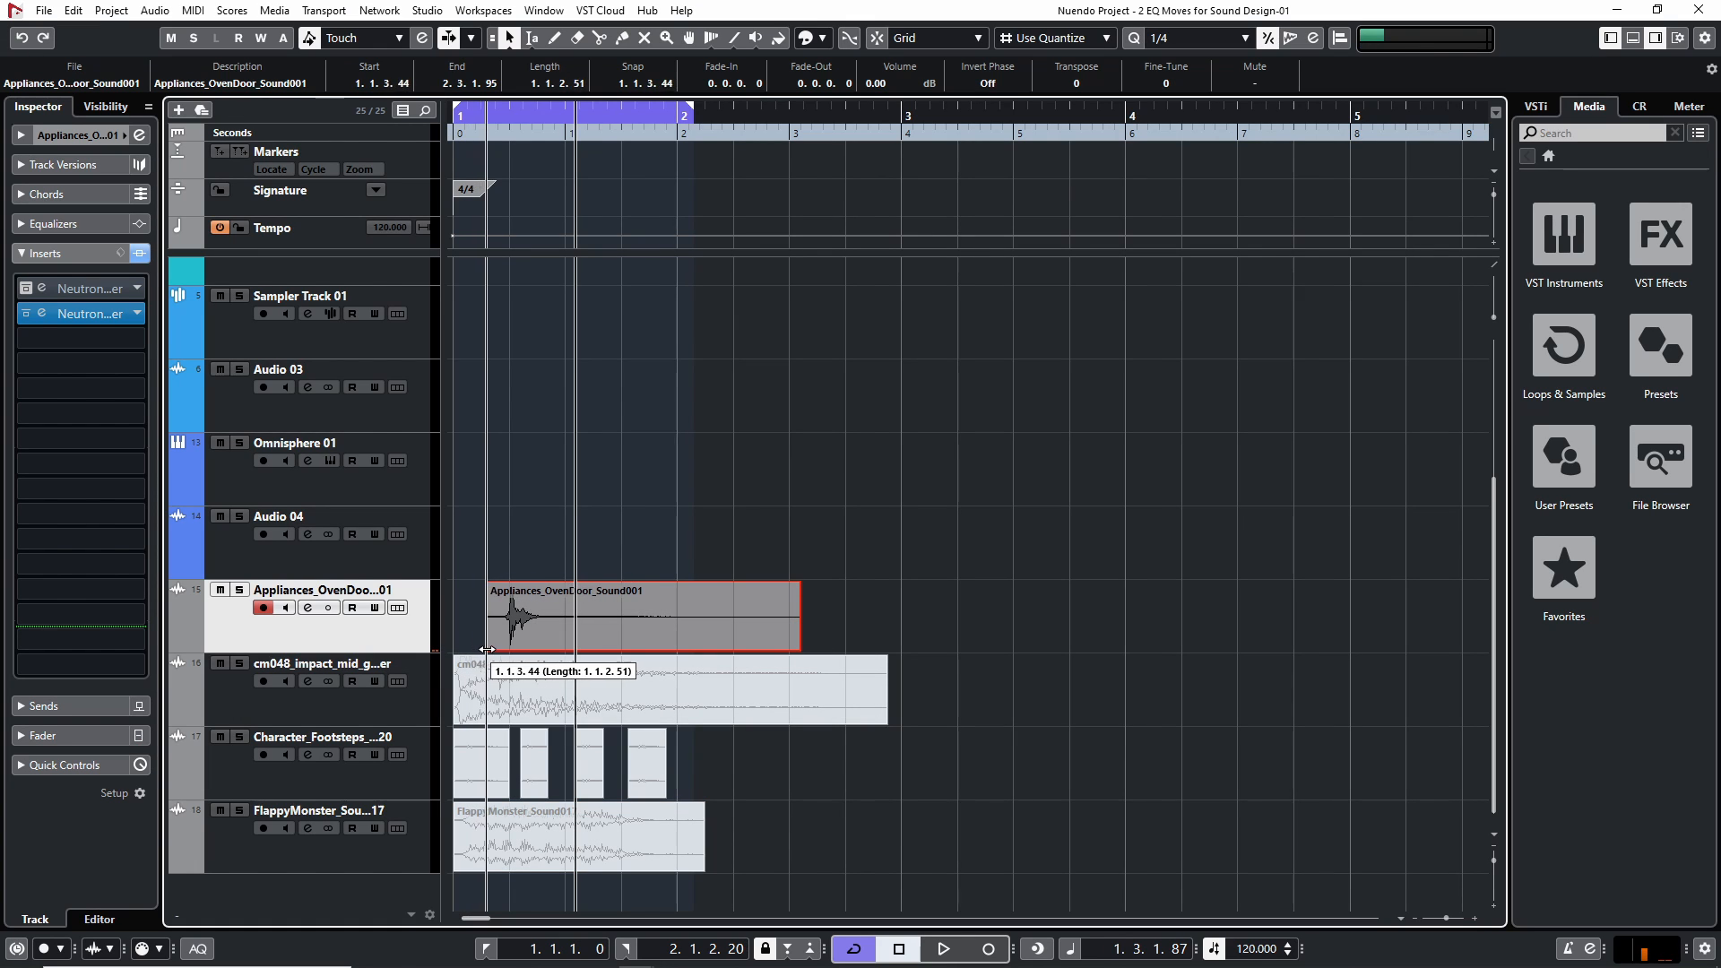
{"action": "left_click_drag", "start_coordinate": [494, 585], "coordinate": [504, 588]}
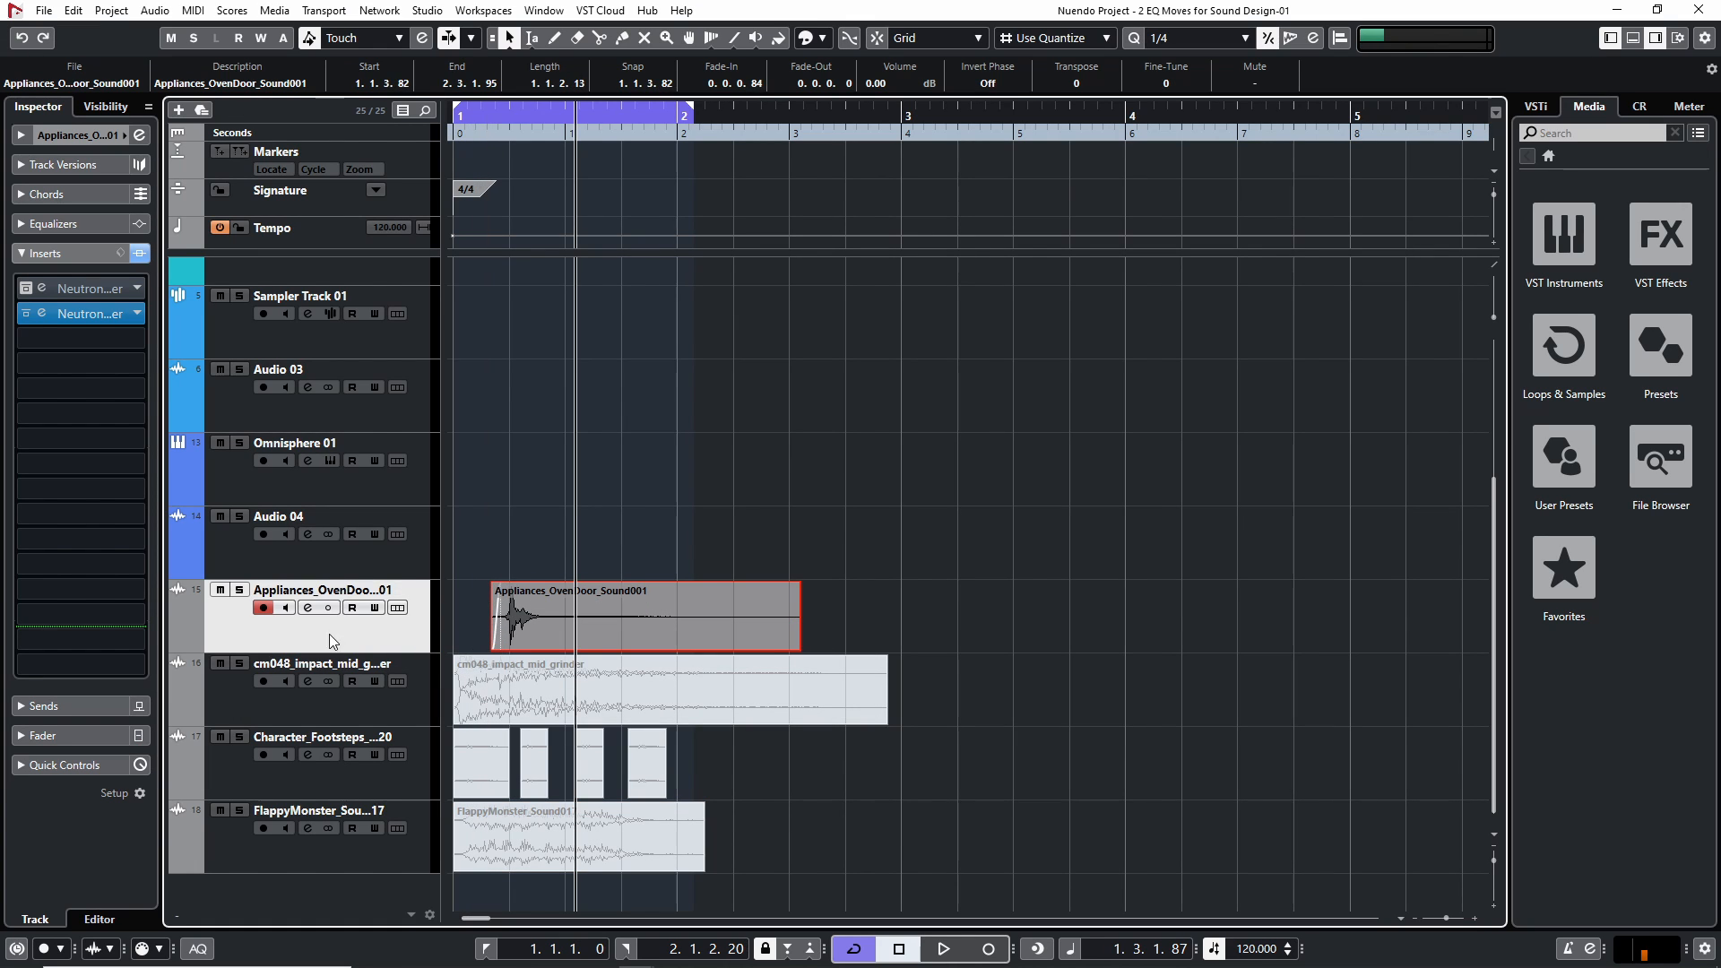
{"action": "left_click_drag", "start_coordinate": [642, 615], "coordinate": [602, 616]}
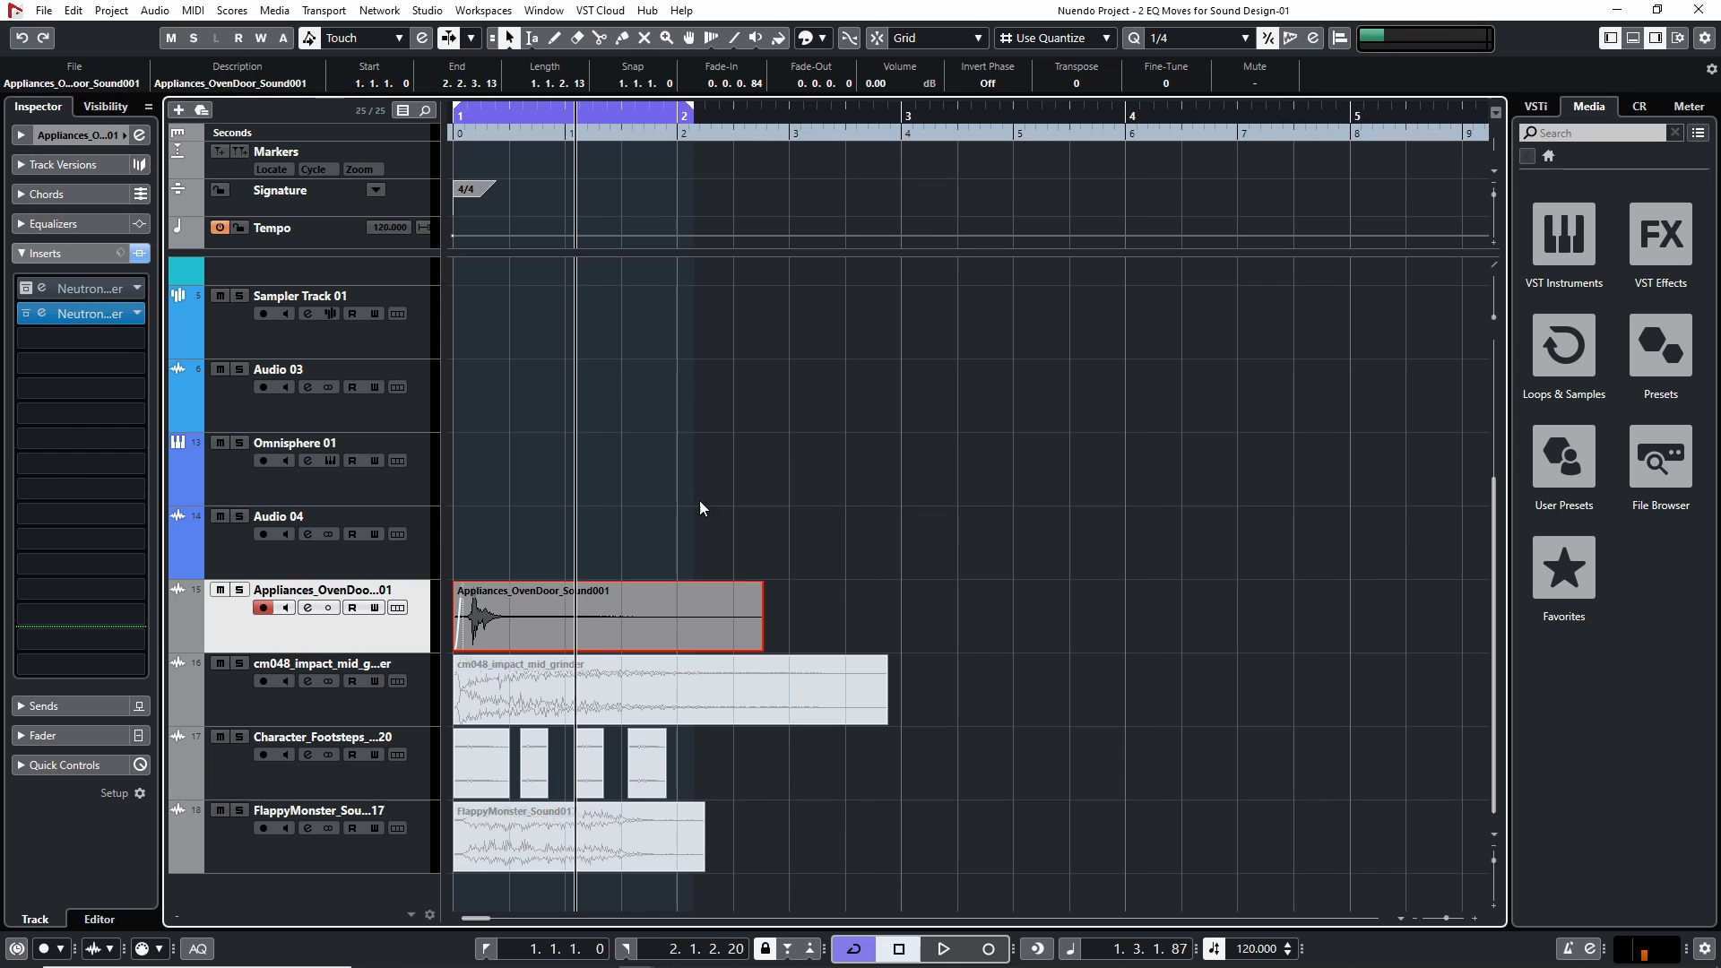
Audition the trimmed oven door clip with the Neutron 2 Equalizer open to examine its frequency spectrum
{"action": "key", "text": "h"}
{"action": "key", "text": "h"}
{"action": "key", "text": "h"}
{"action": "key", "text": "h"}
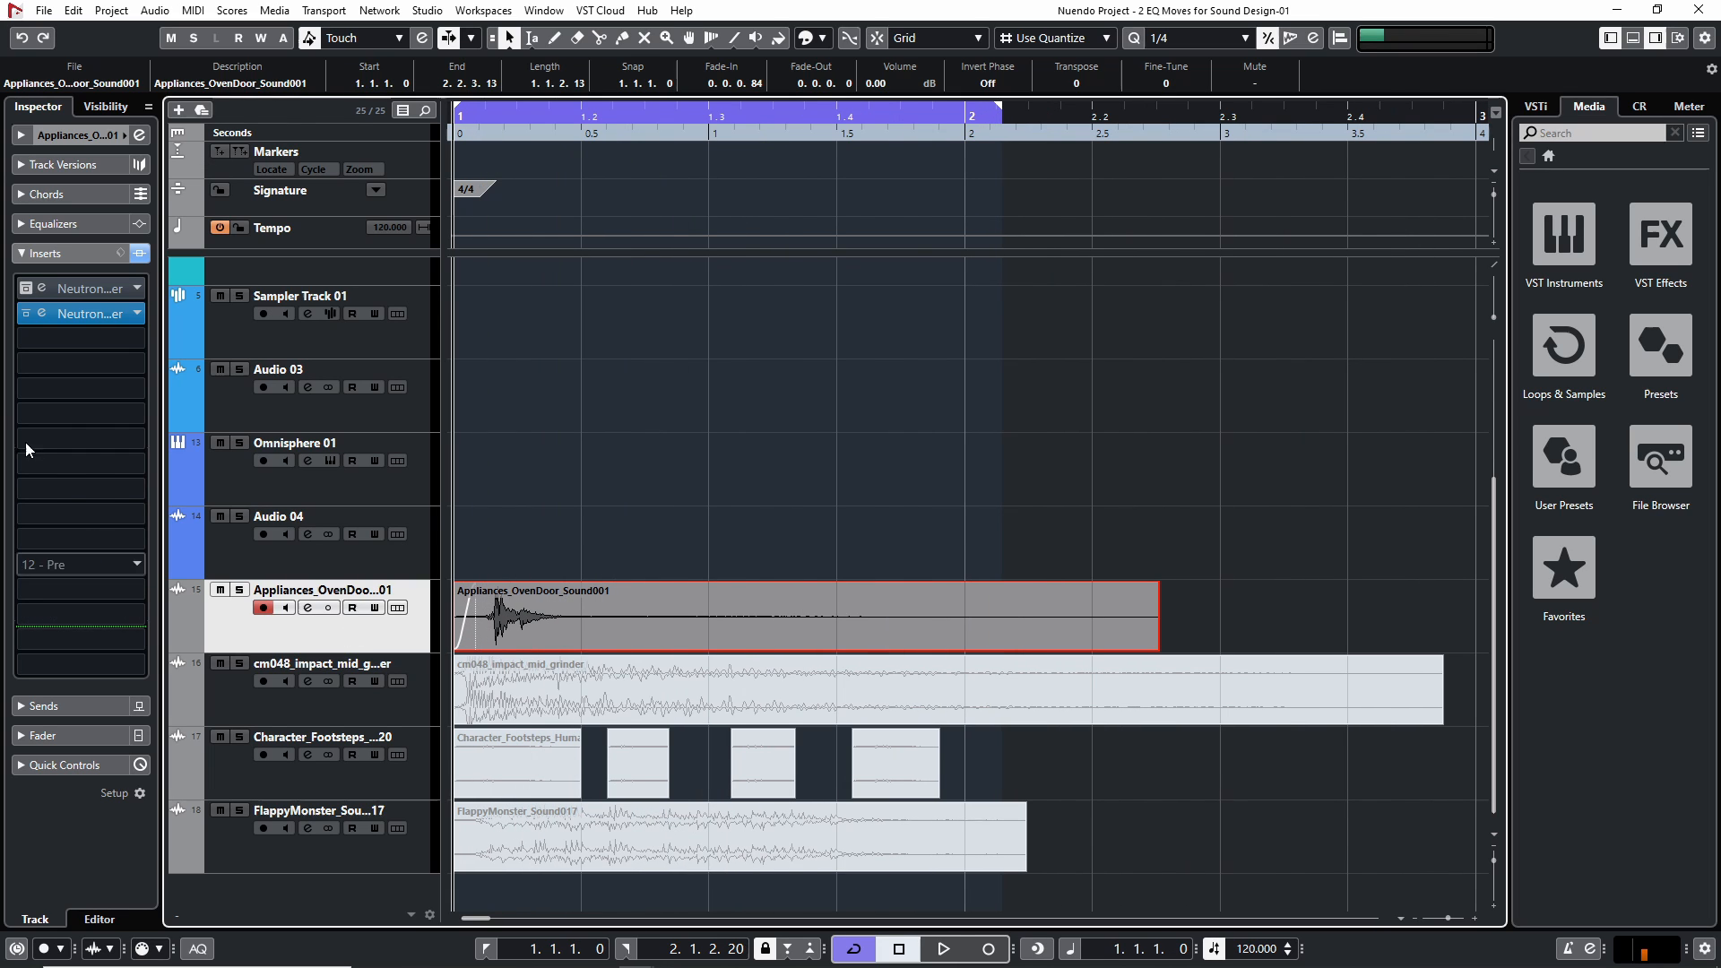
{"action": "left_click", "coordinate": [79, 315]}
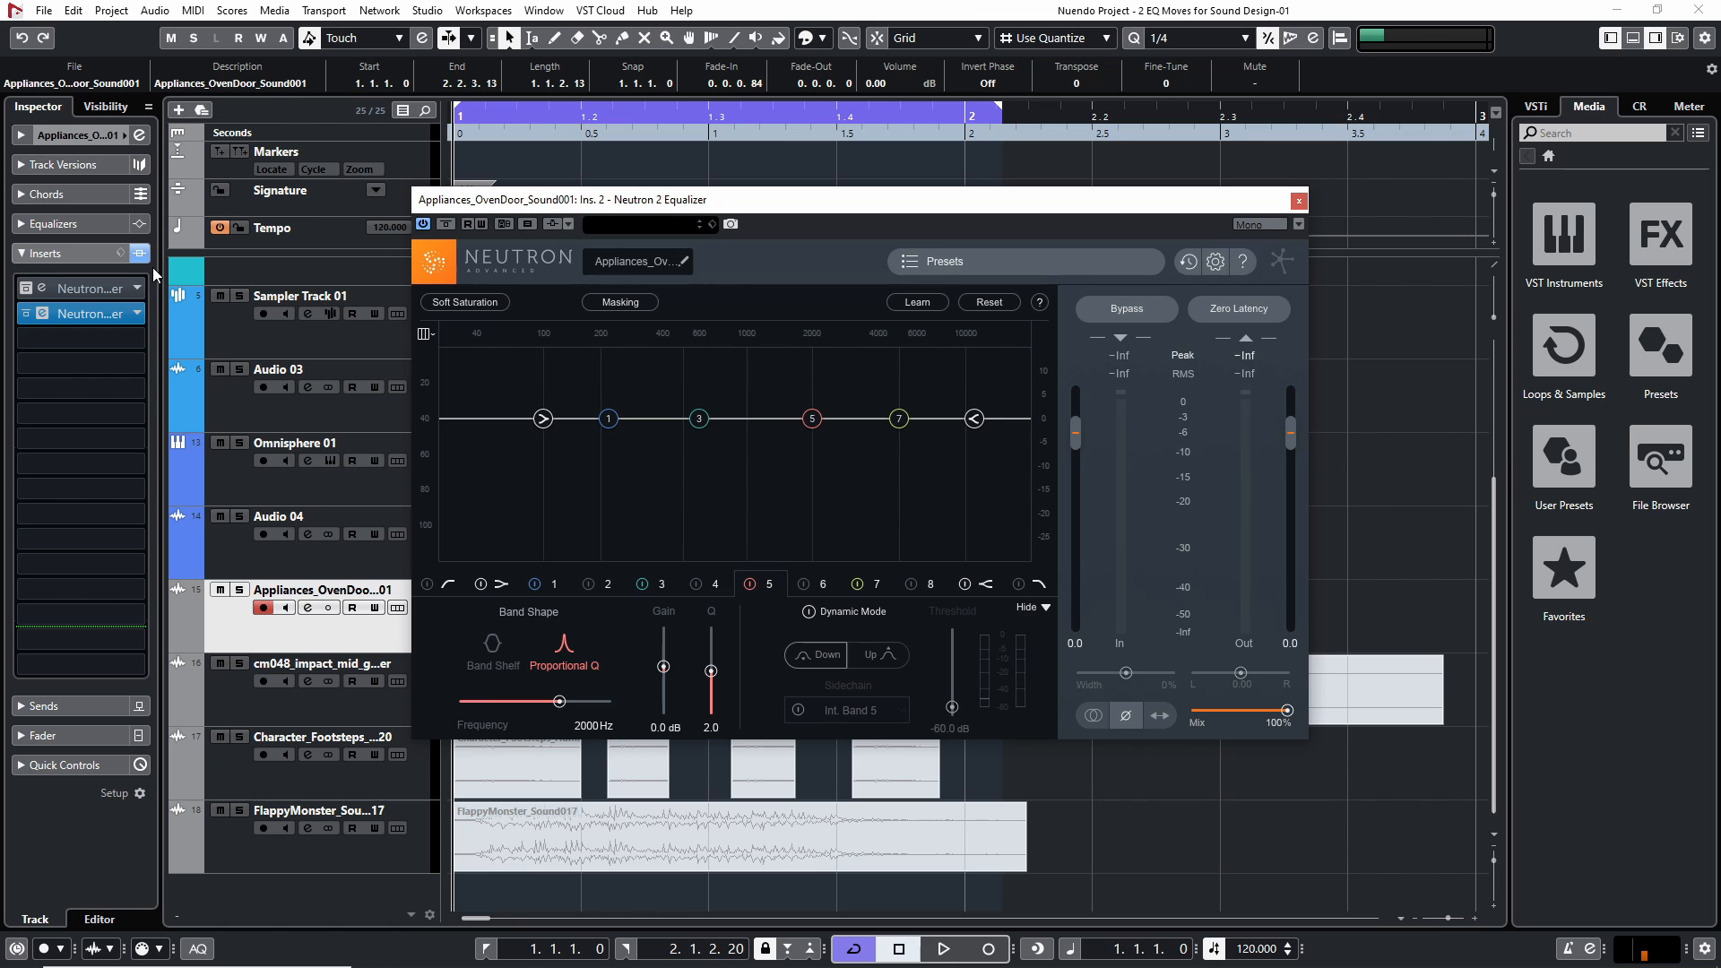
{"action": "left_click_drag", "start_coordinate": [587, 202], "coordinate": [843, 183]}
{"action": "key", "text": "space"}
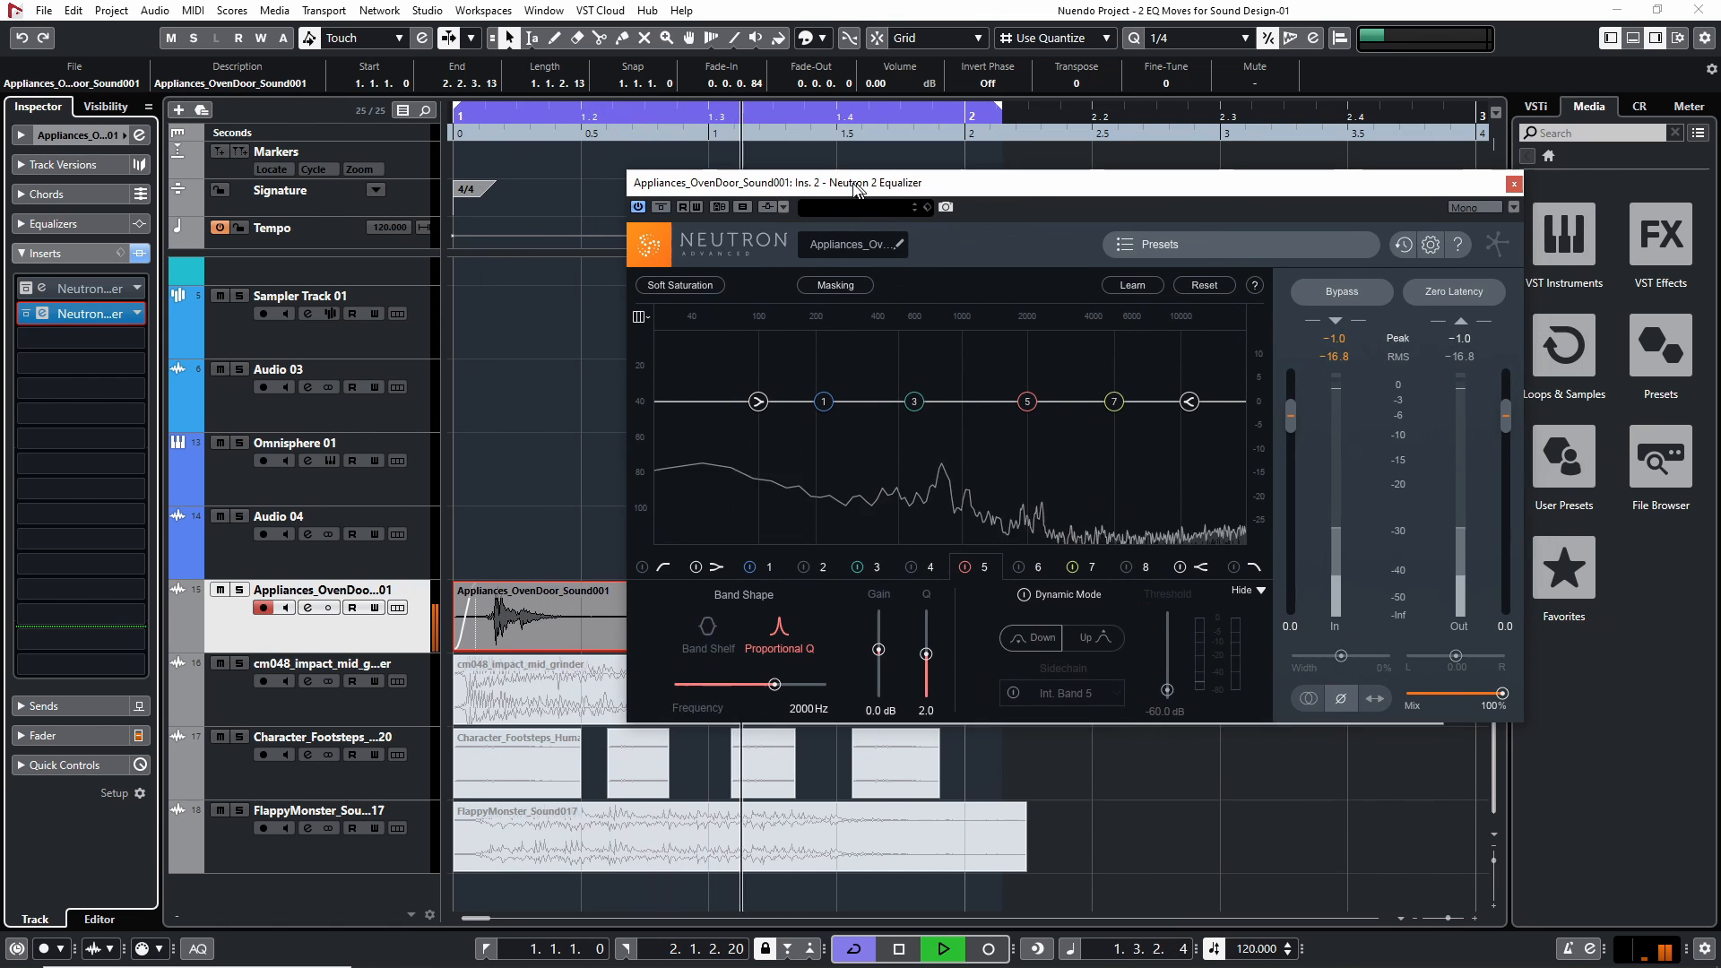
{"action": "key", "text": "space"}
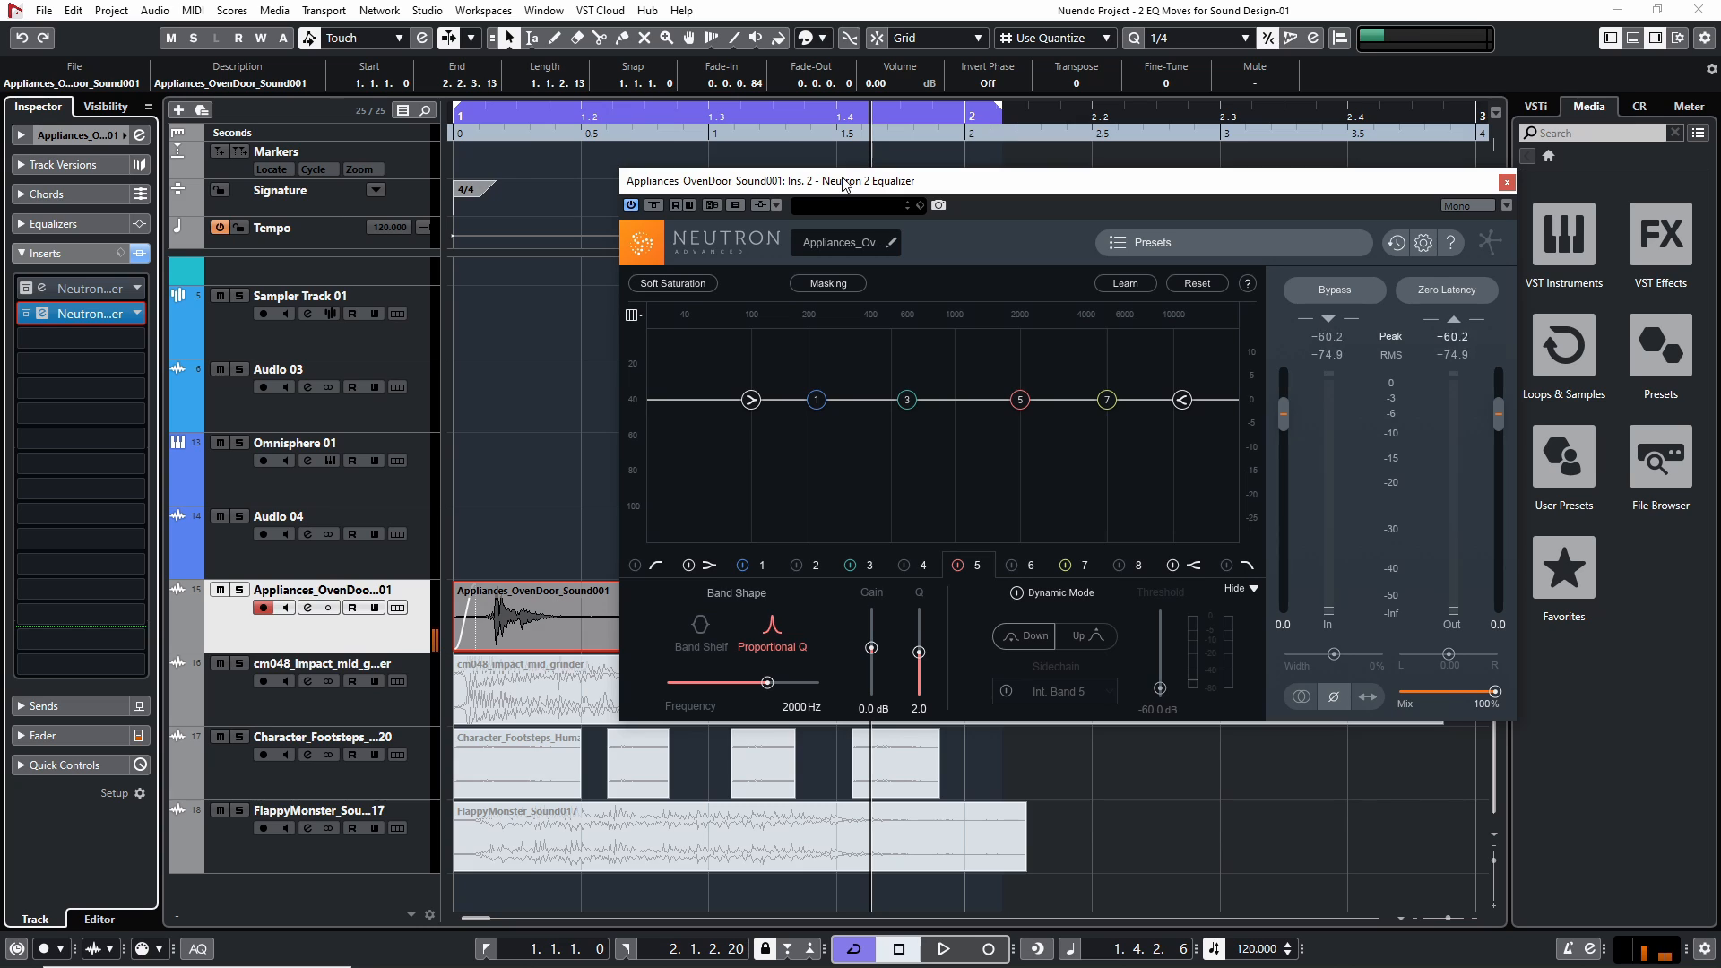
{"action": "left_click_drag", "start_coordinate": [502, 126], "coordinate": [313, 135]}
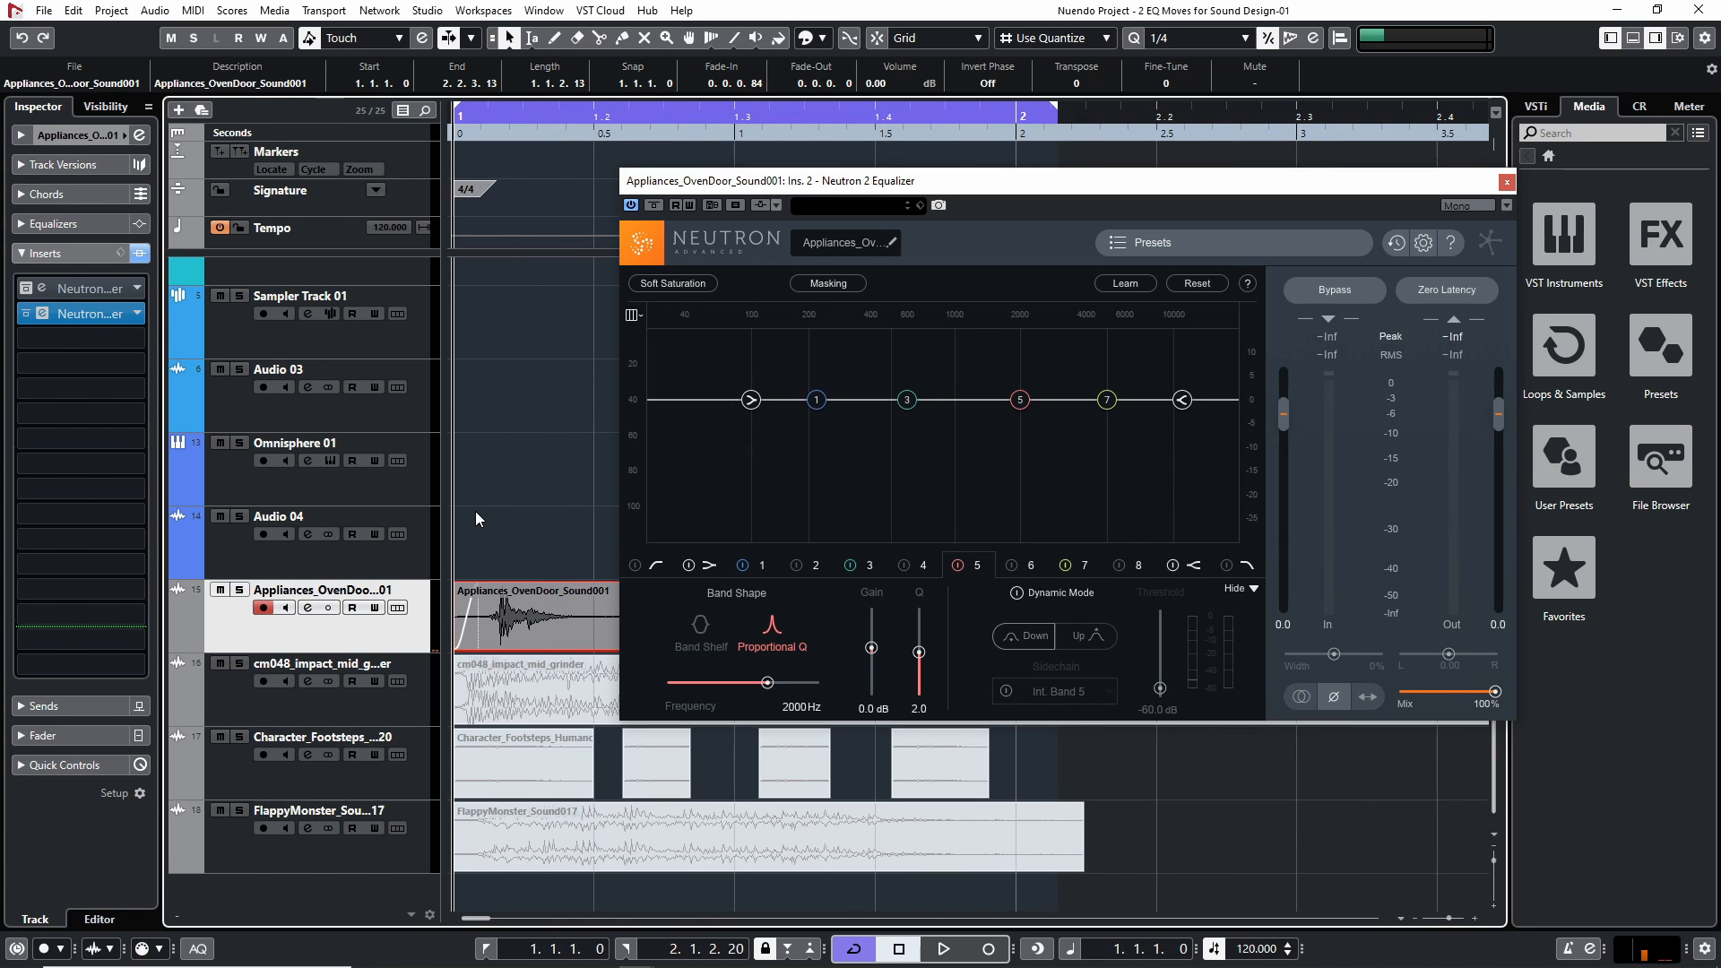
{"action": "key", "text": "space"}
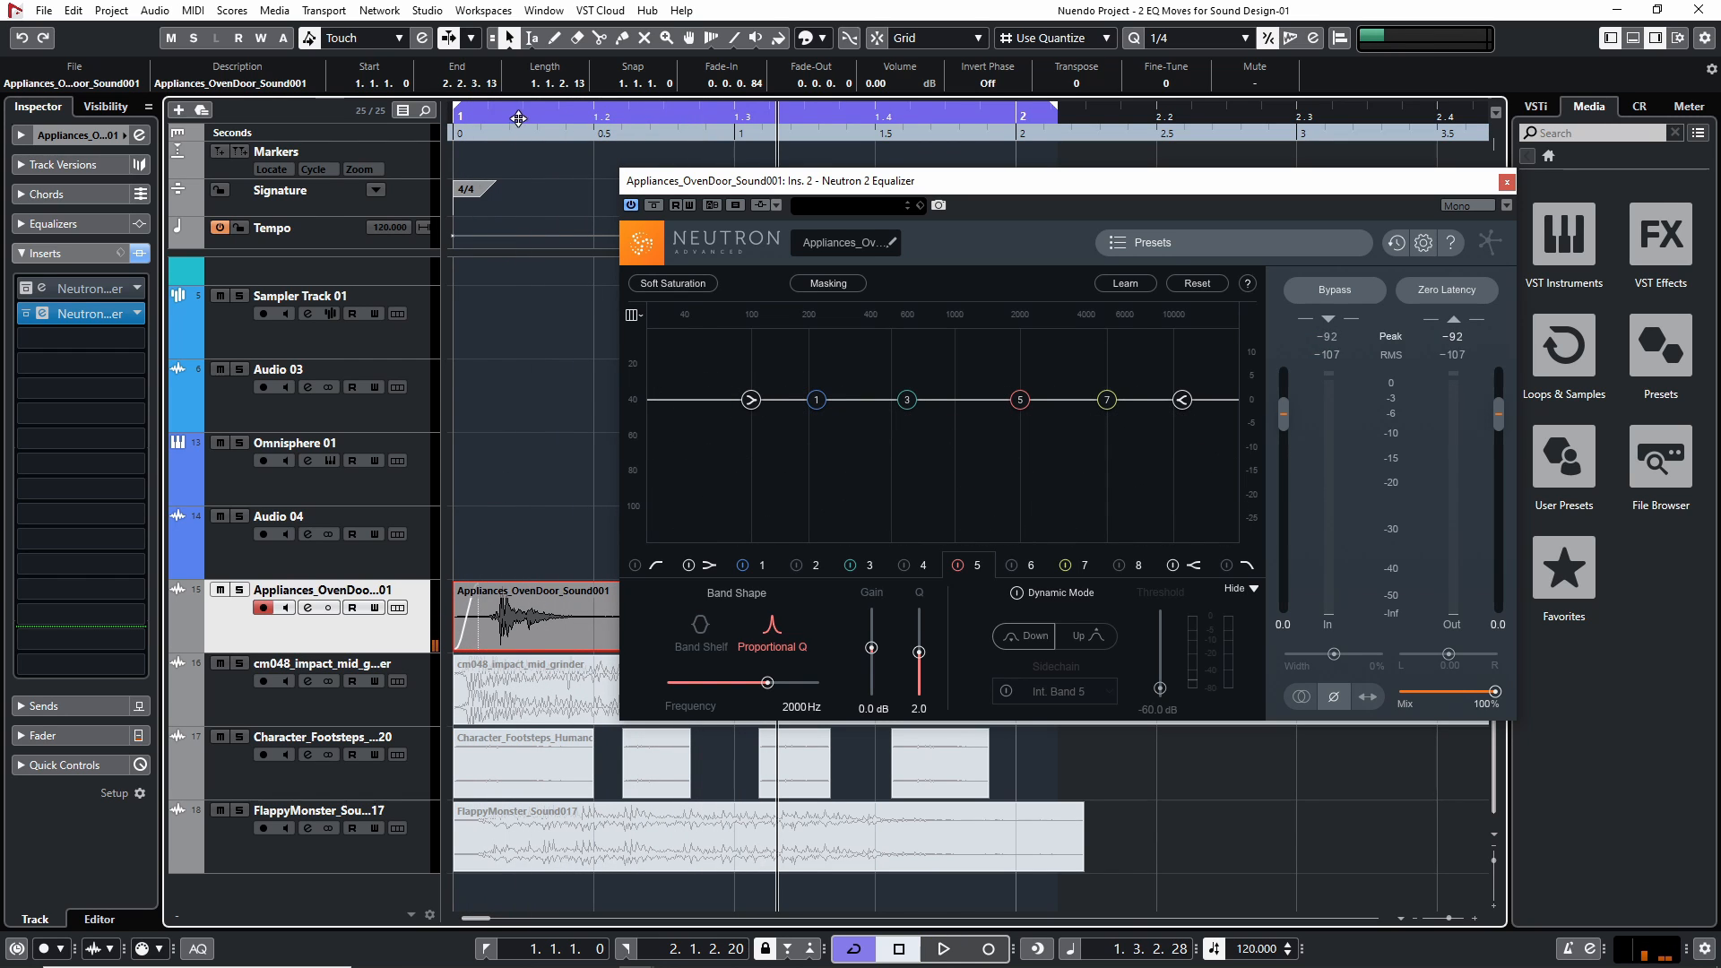
{"action": "key", "text": "space"}
Try a low-shelf cut of about -3.8 dB at 159 Hz on the oven door, audition it, and reset the band
{"action": "left_click_drag", "start_coordinate": [760, 406], "coordinate": [792, 420]}
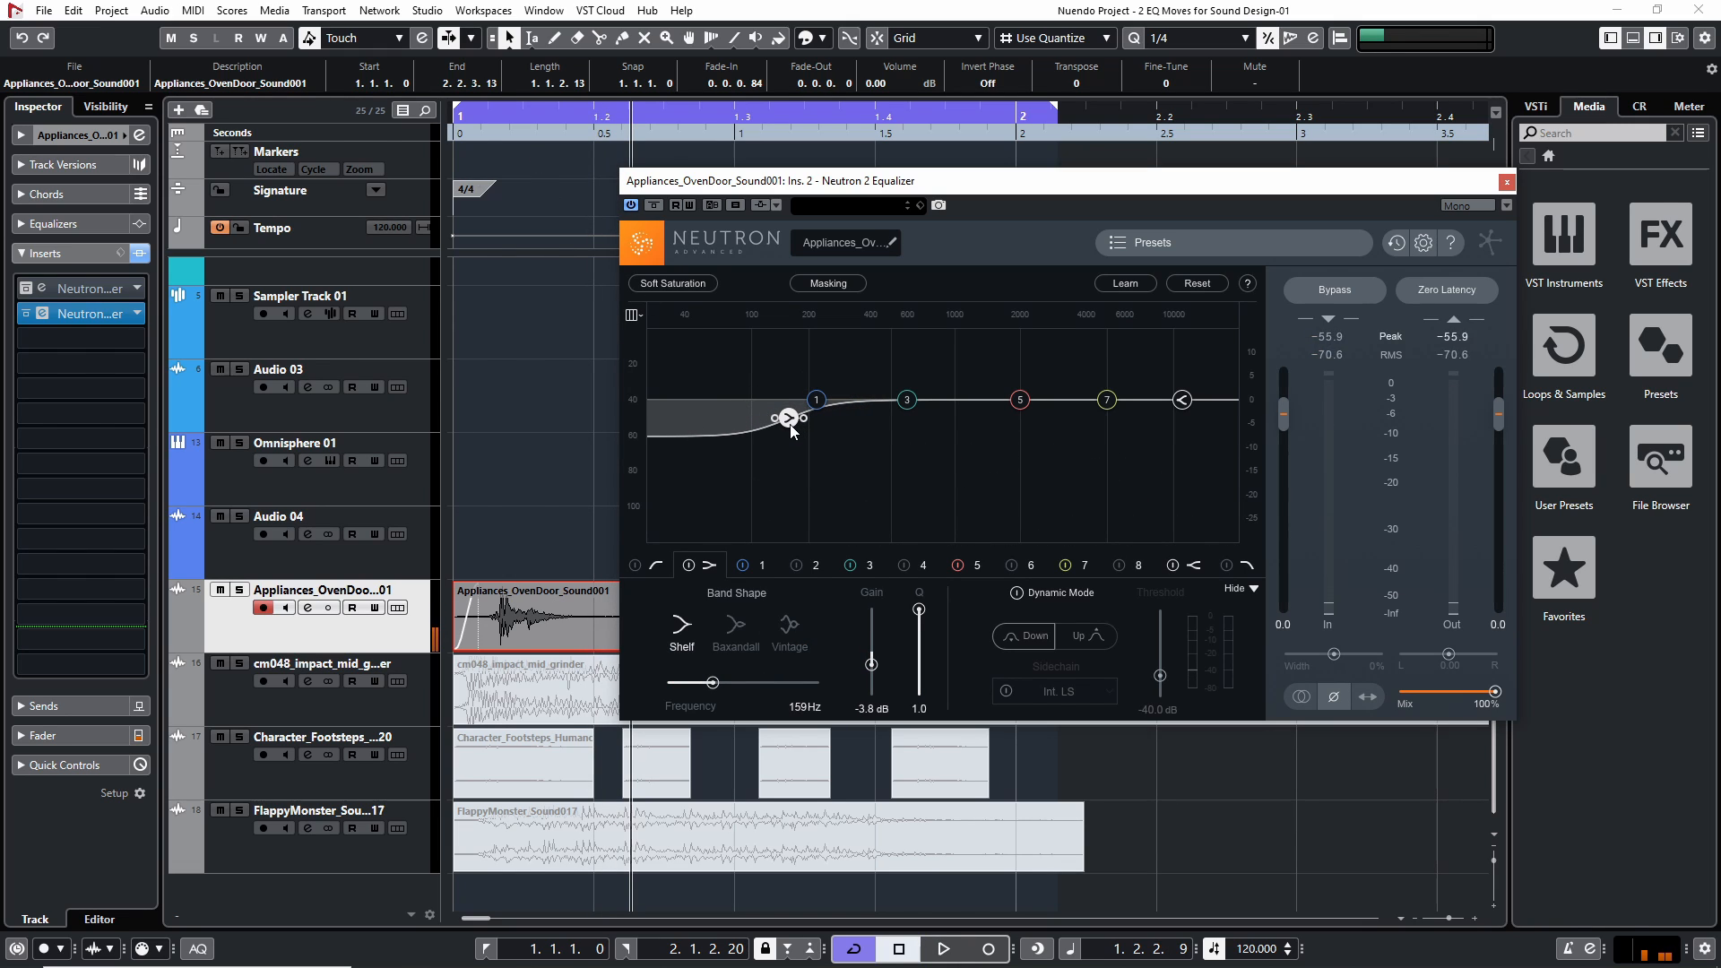
{"action": "left_click_drag", "start_coordinate": [471, 132], "coordinate": [451, 138]}
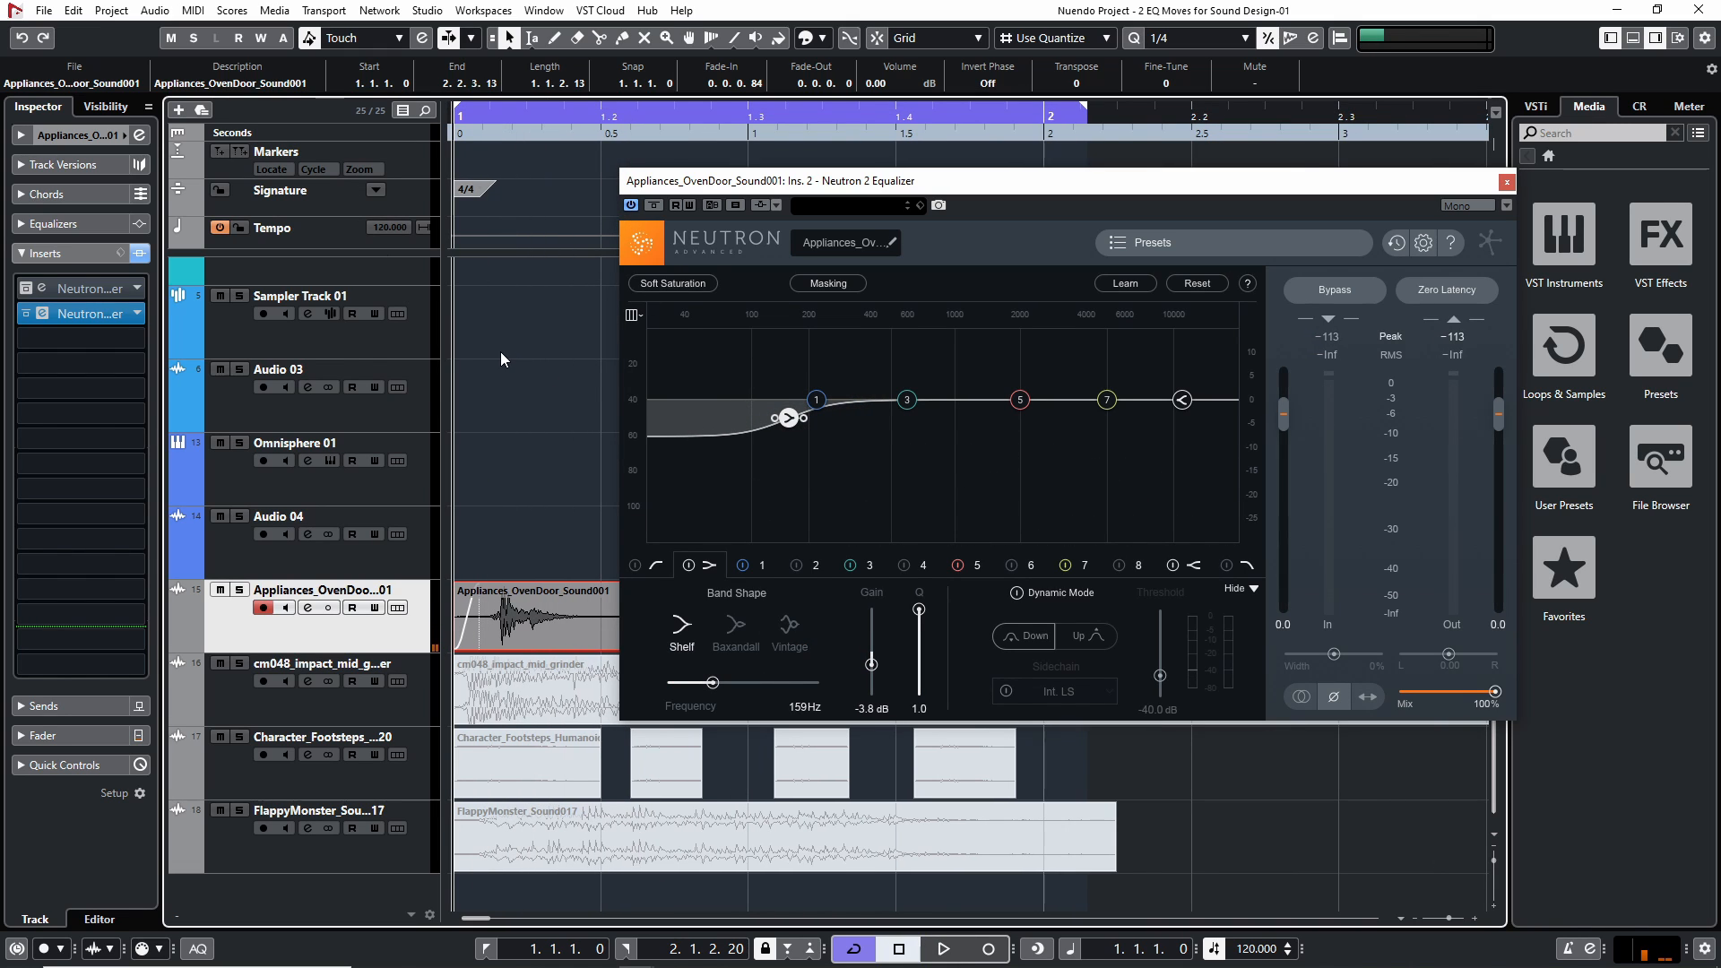
{"action": "key", "text": "space"}
{"action": "key", "text": "space"}
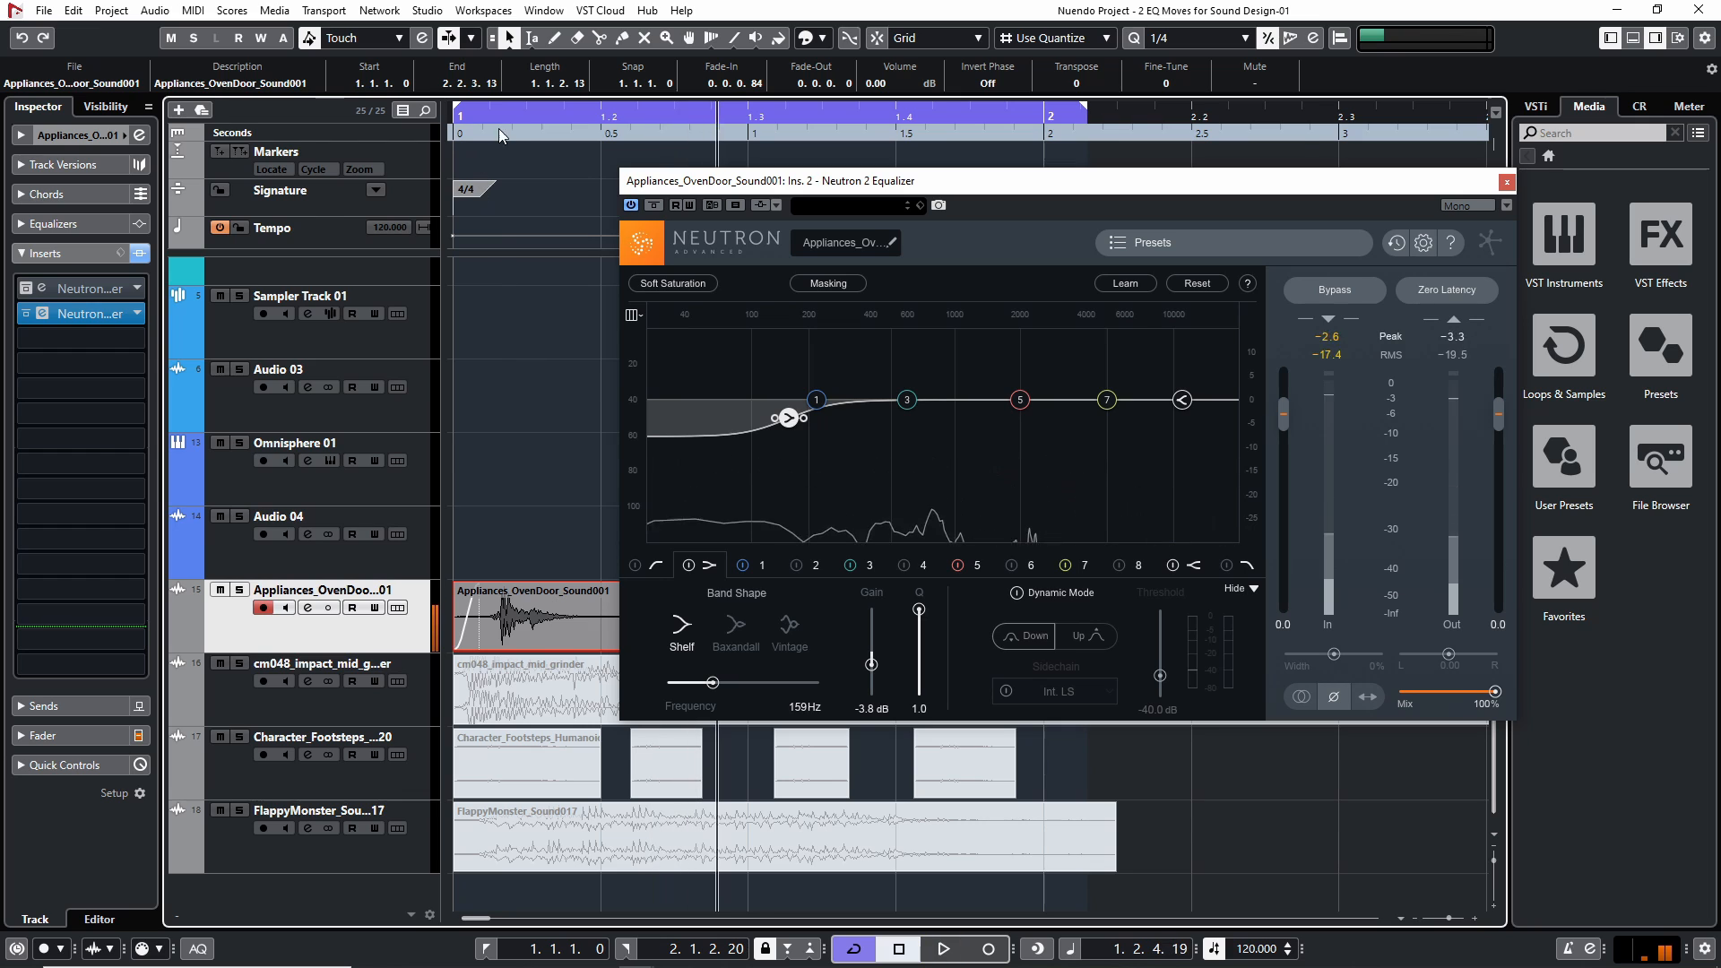
{"action": "left_click_drag", "start_coordinate": [479, 133], "coordinate": [449, 129]}
{"action": "key", "text": "space"}
{"action": "key", "text": "space"}
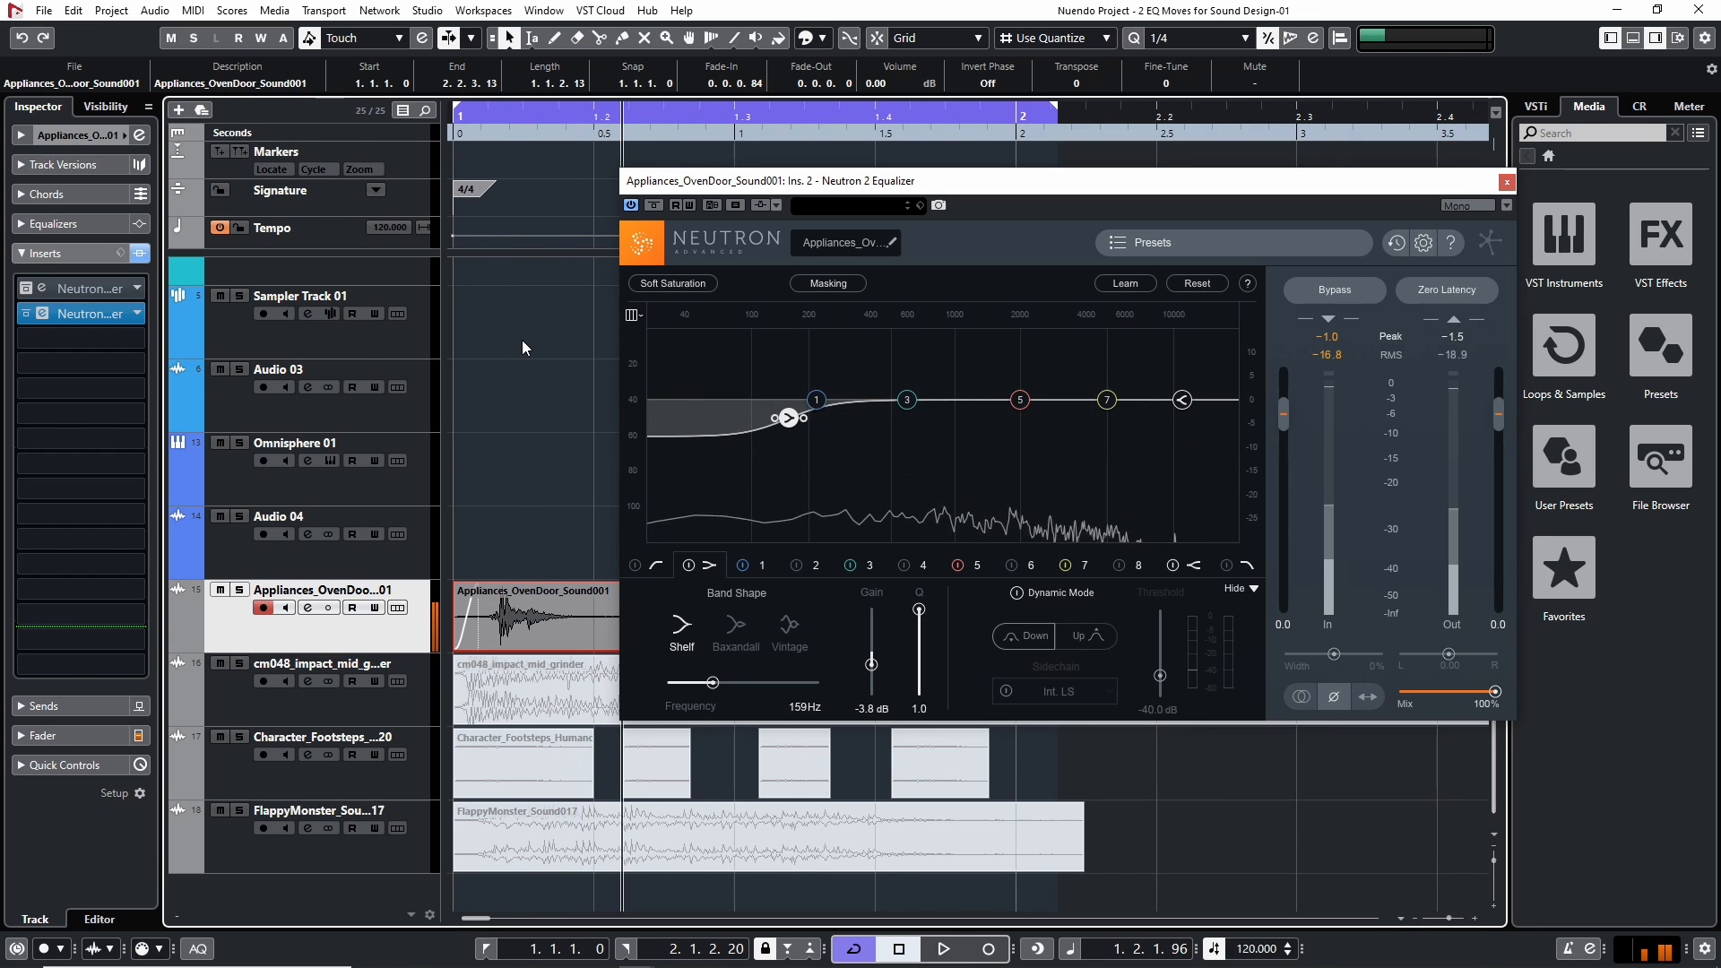
{"action": "double_click", "coordinate": [783, 422]}
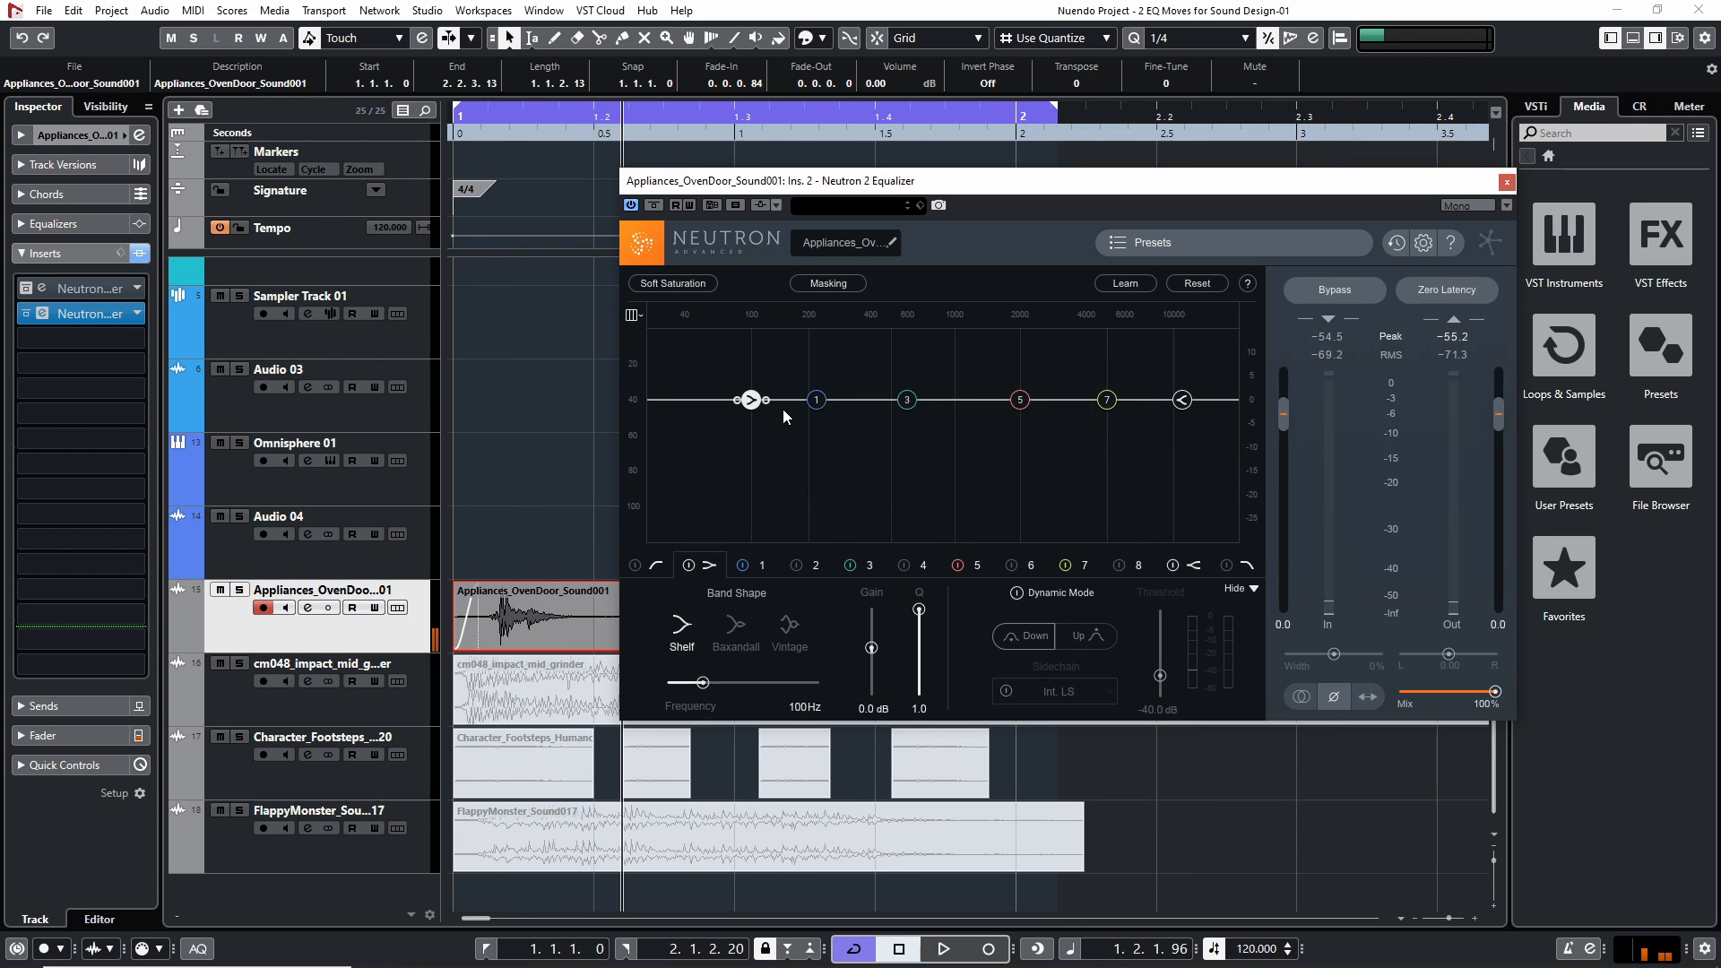
Set the oven door's low shelf to about -3.3 dB at 159 Hz, audition the result, and close the equalizer
{"action": "left_click_drag", "start_coordinate": [757, 401], "coordinate": [795, 421]}
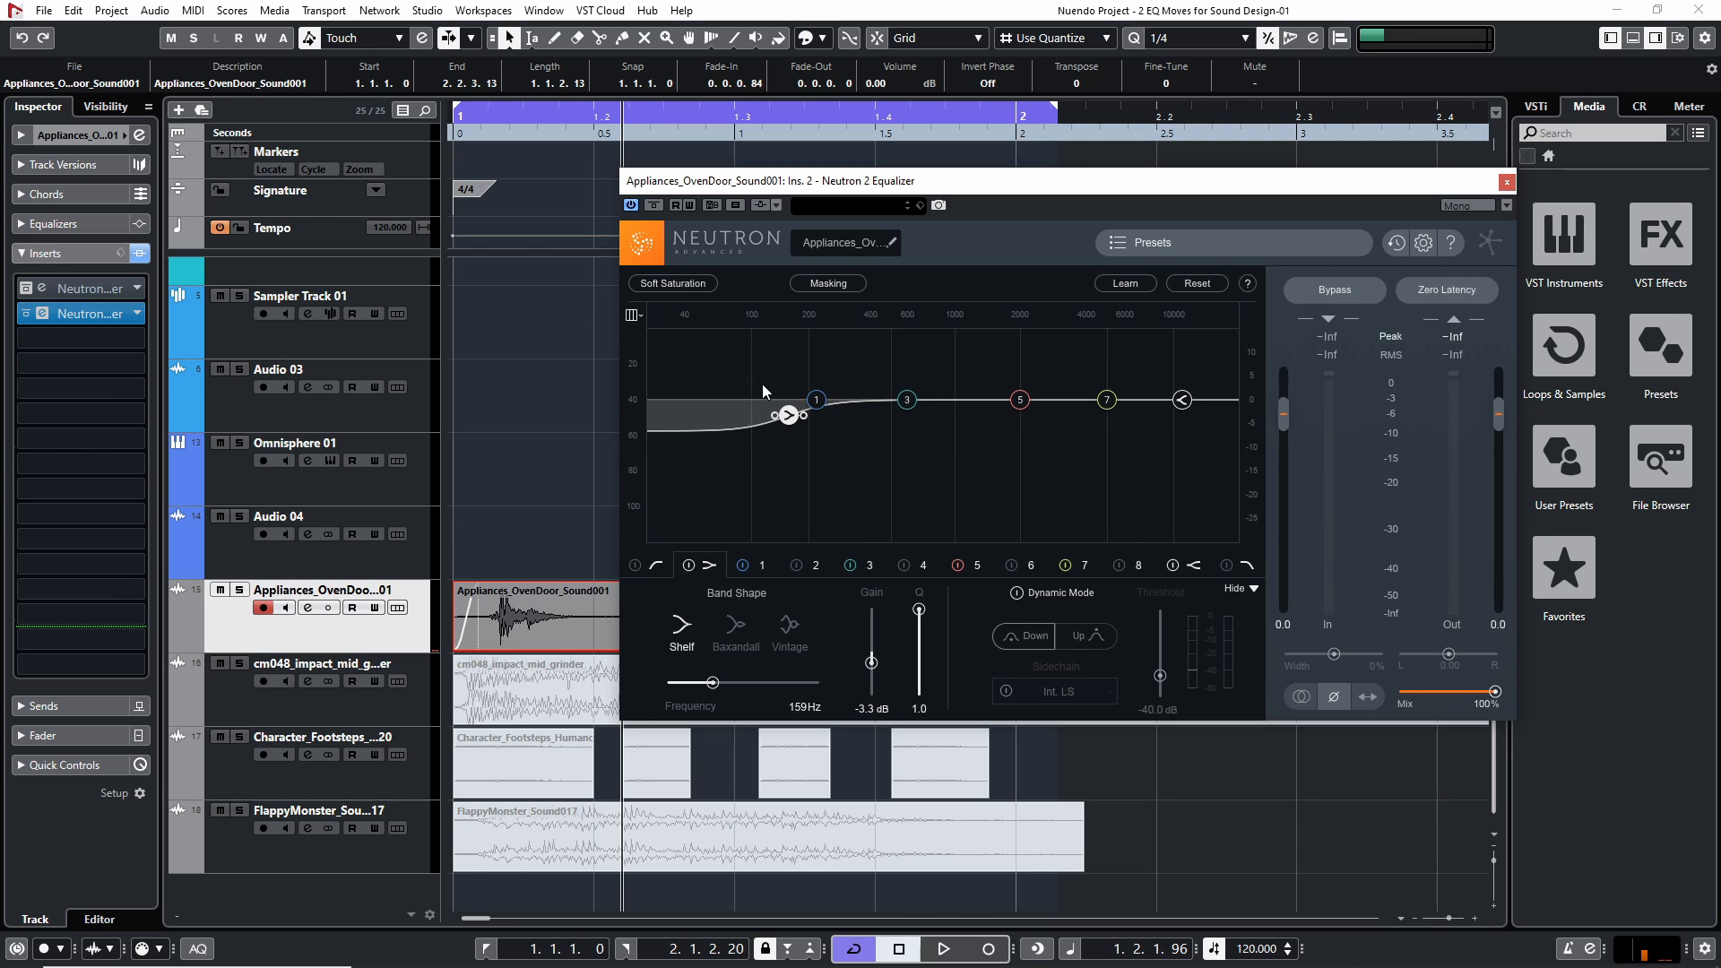
{"action": "key", "text": "space"}
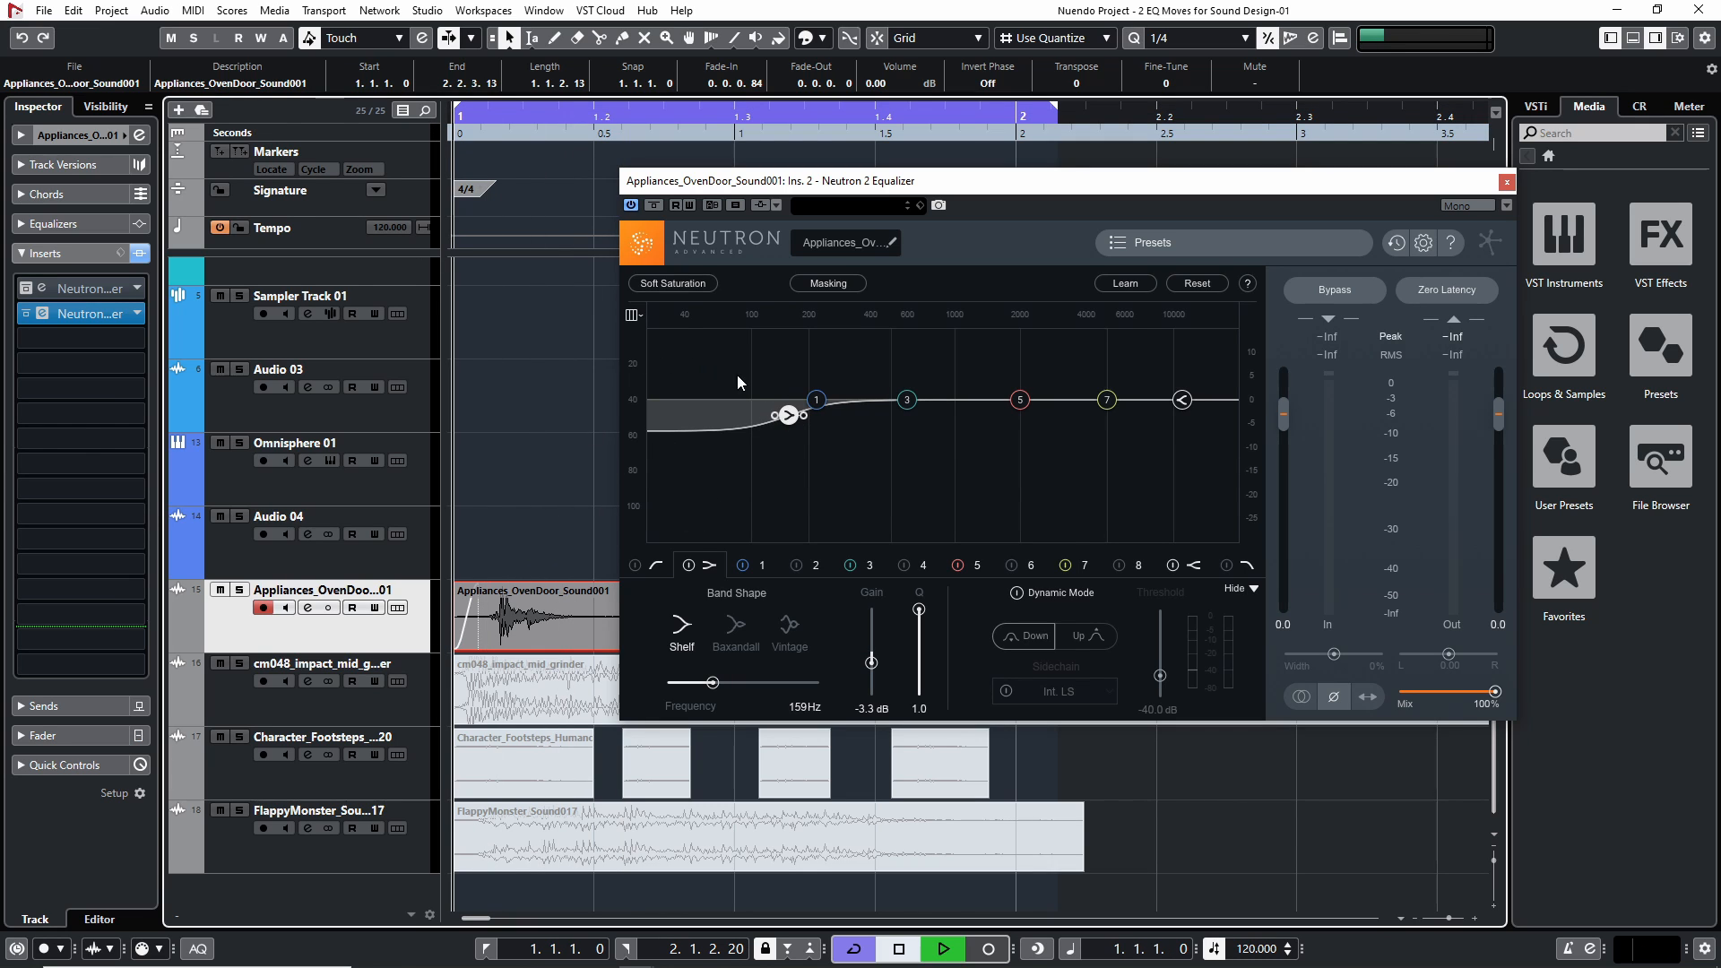
{"action": "left_click", "coordinate": [1507, 182]}
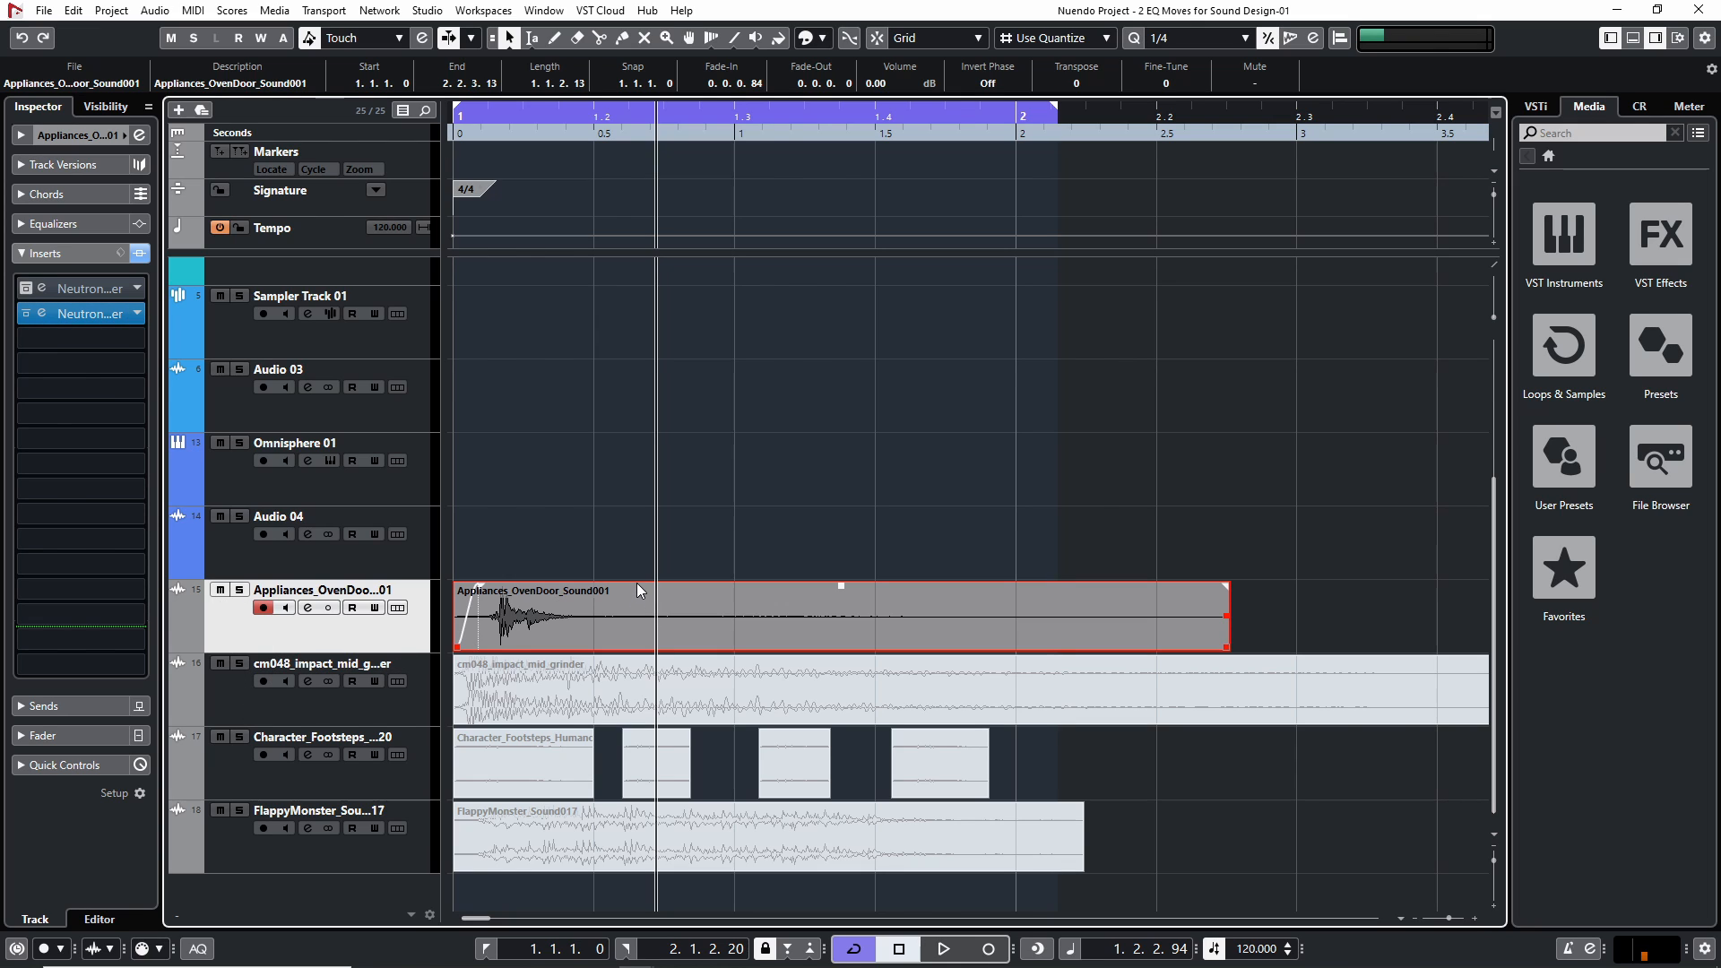
Mute the oven door clip and unmute the cm048_impact_mid_grinder clip with its track selected
{"action": "left_click", "coordinate": [679, 430]}
{"action": "left_click", "coordinate": [272, 702]}
{"action": "left_click", "coordinate": [572, 701]}
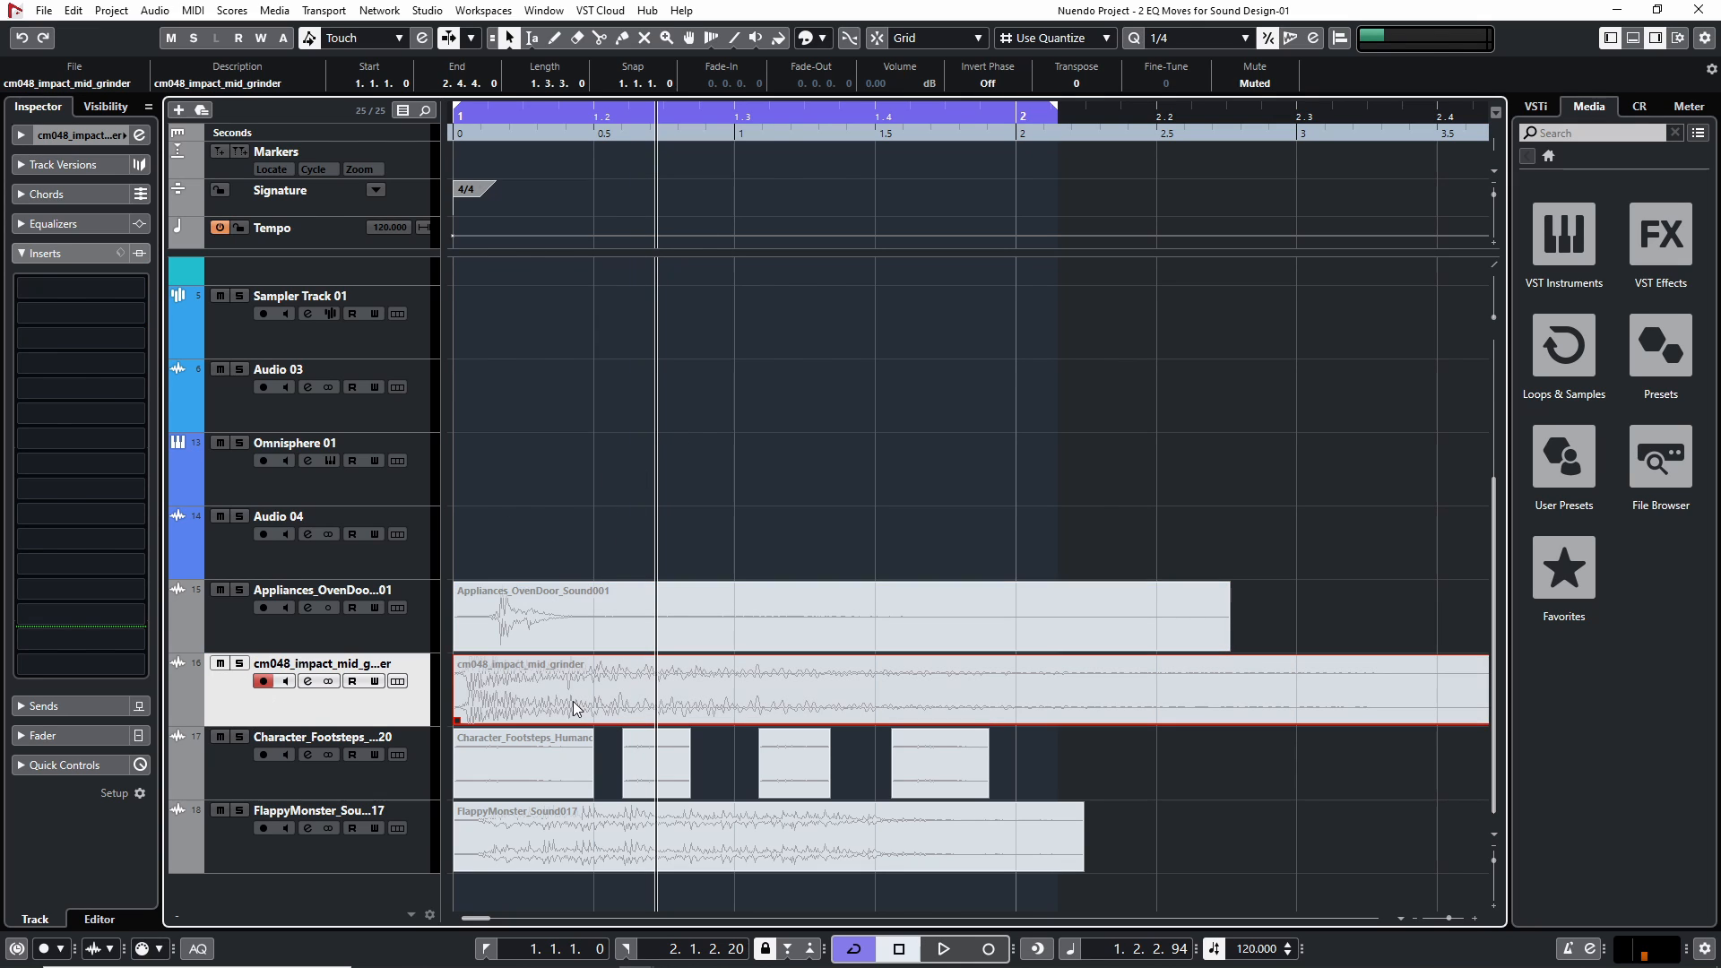
{"action": "key", "text": "m"}
{"action": "left_click", "coordinate": [221, 663]}
{"action": "key", "text": "shift+u"}
{"action": "left_click", "coordinate": [743, 466]}
Play the impact sound from the project start and set the cycle range to span the whole cm048_impact_mid_grinder clip
{"action": "key", "text": "KP_Decimal"}
{"action": "key", "text": "space"}
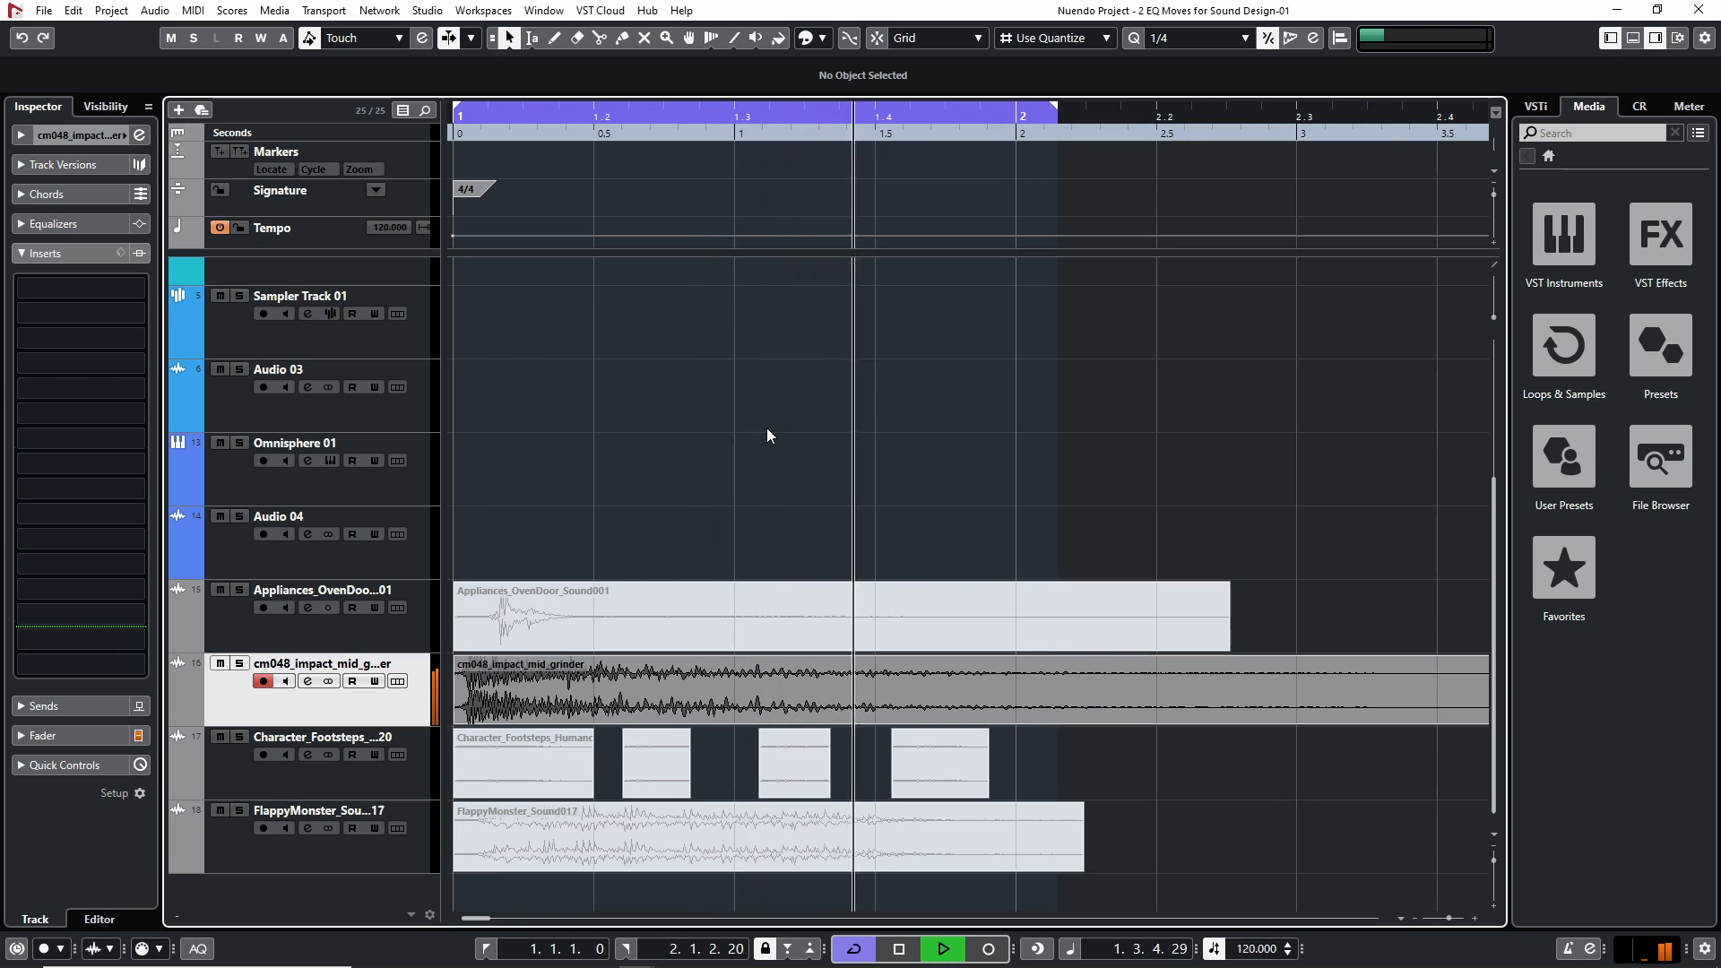
{"action": "key", "text": "g"}
{"action": "key", "text": "g"}
{"action": "key", "text": "g"}
{"action": "left_click", "coordinate": [1022, 685]}
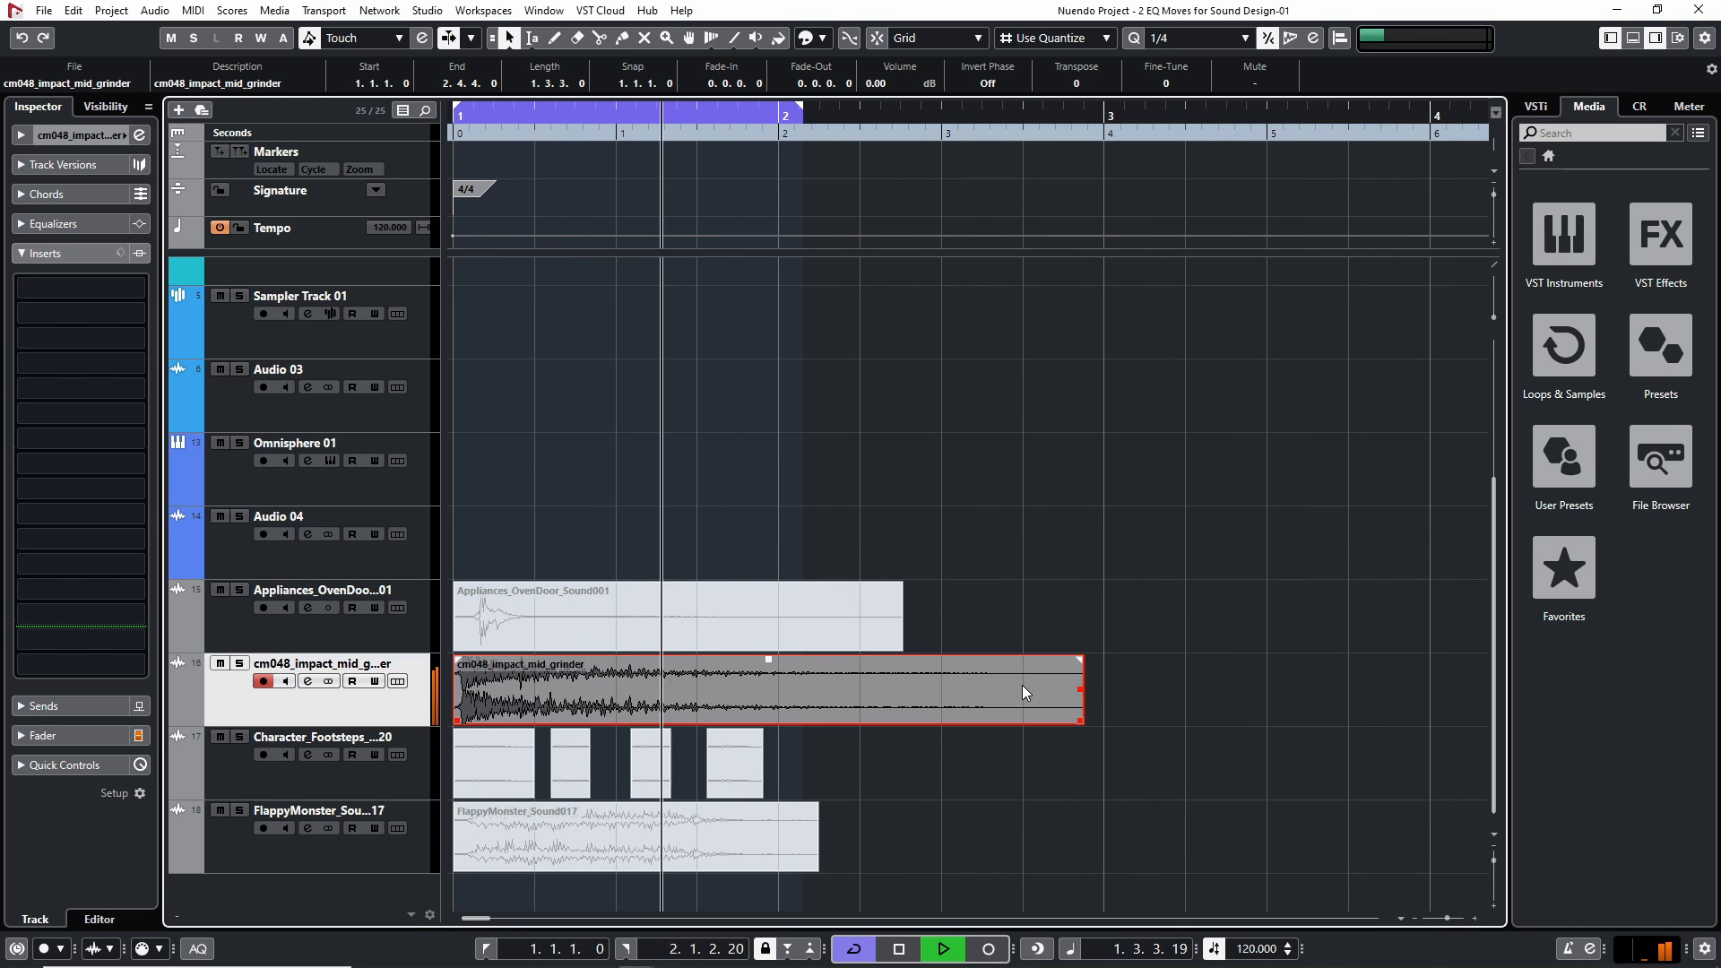
{"action": "key", "text": "p"}
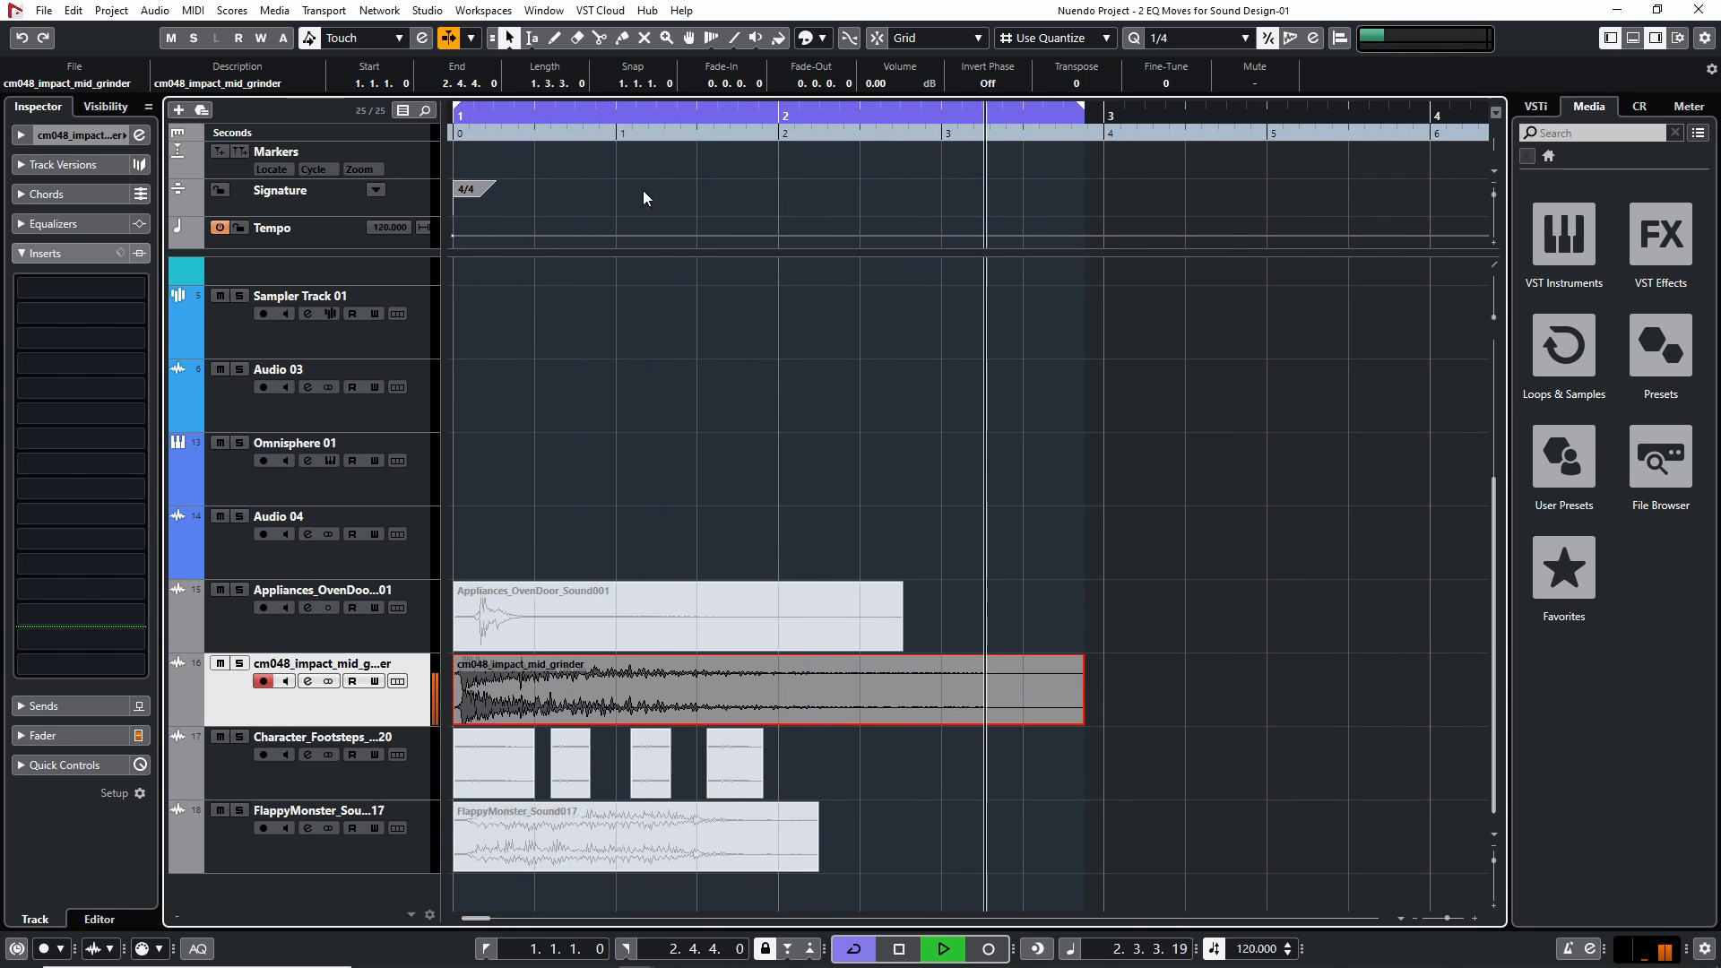
{"action": "key", "text": "space"}
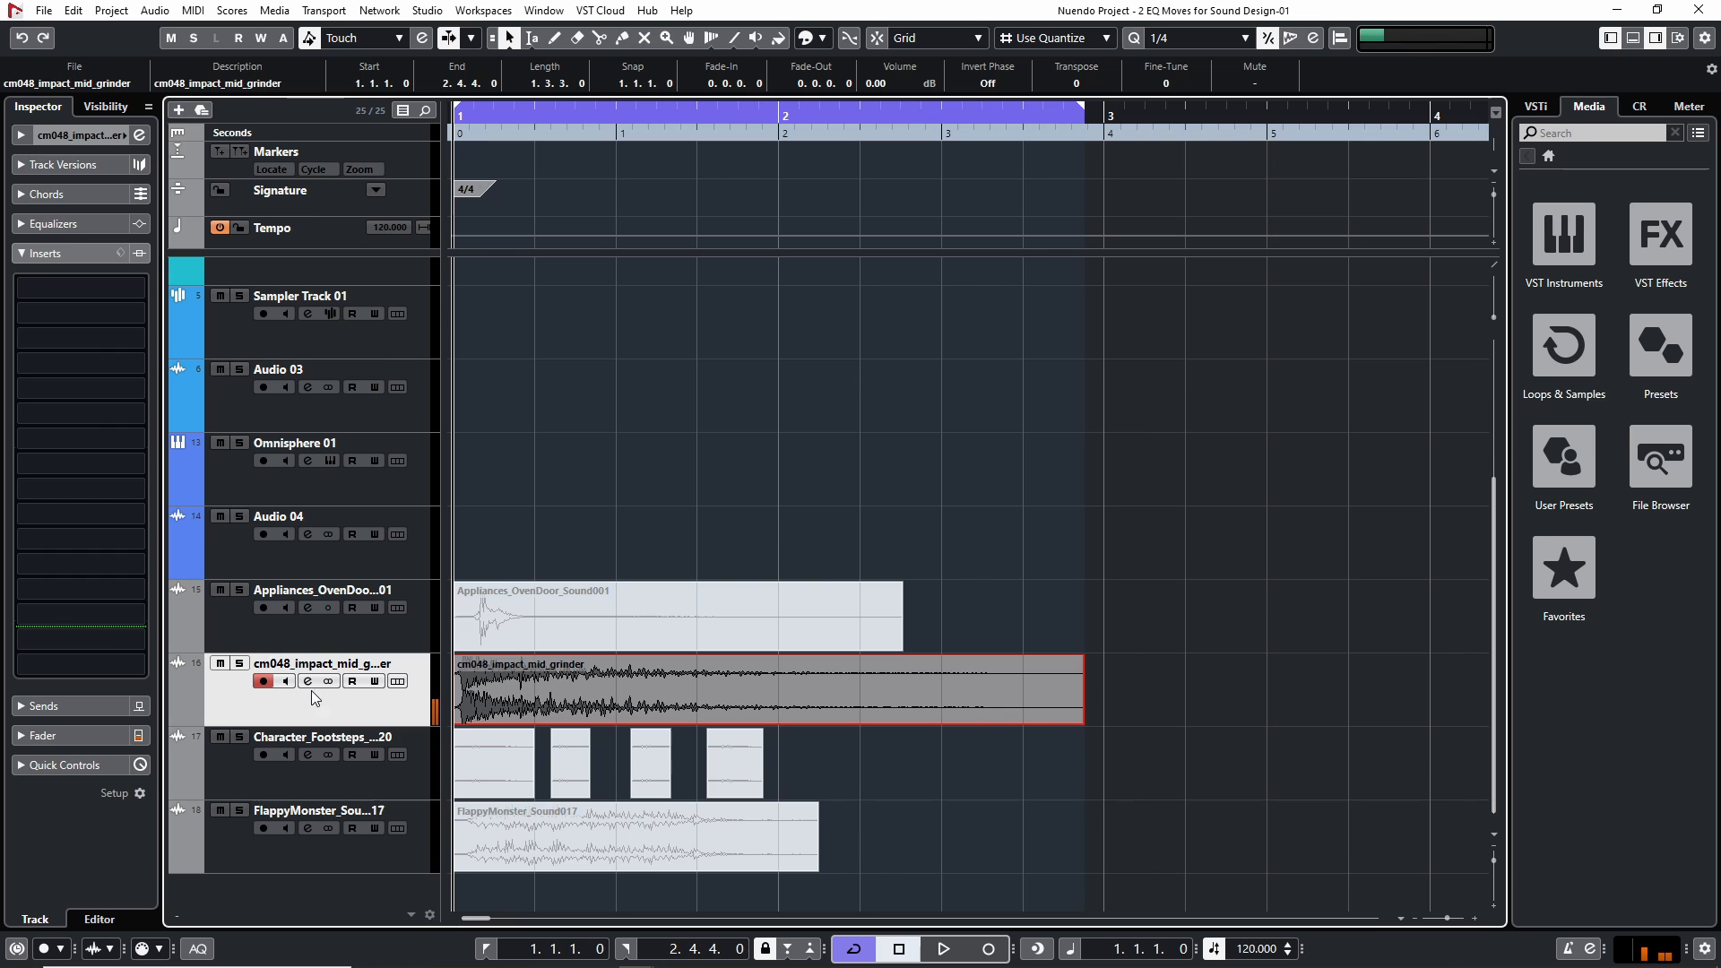
Insert Neutron 2 Equalizer on the cm048_impact_mid_grinder track, bypass it, and audition the dry impact sound
{"action": "left_click", "coordinate": [128, 289]}
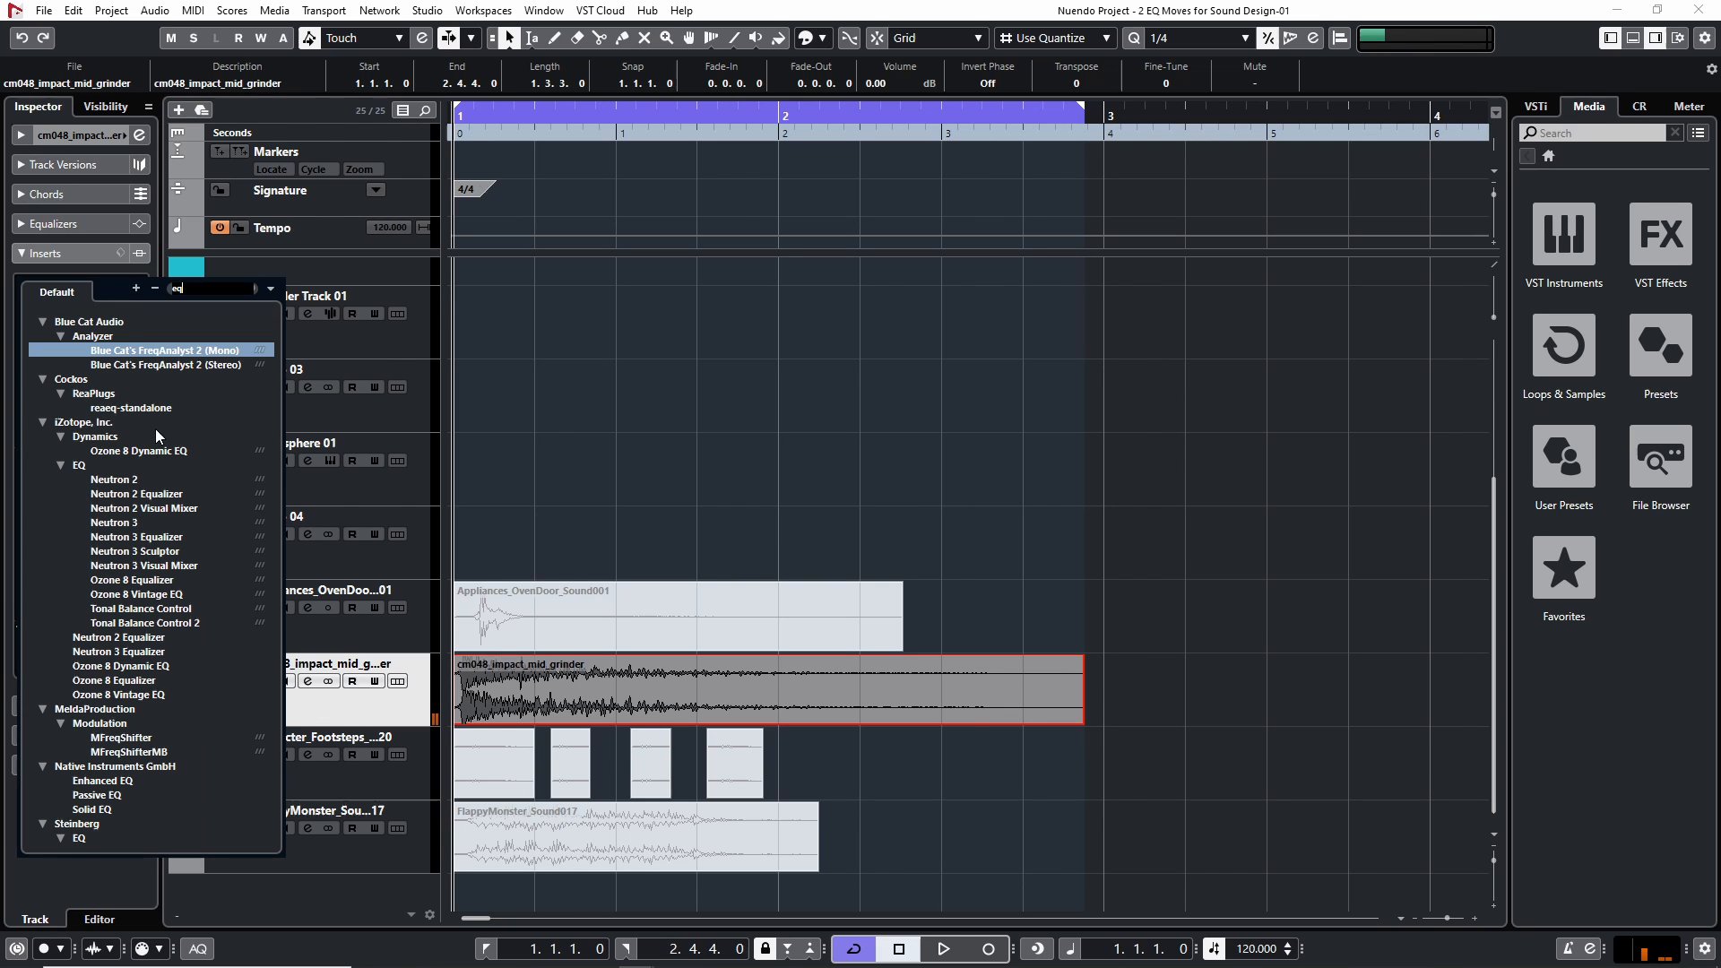
{"action": "left_click", "coordinate": [159, 496]}
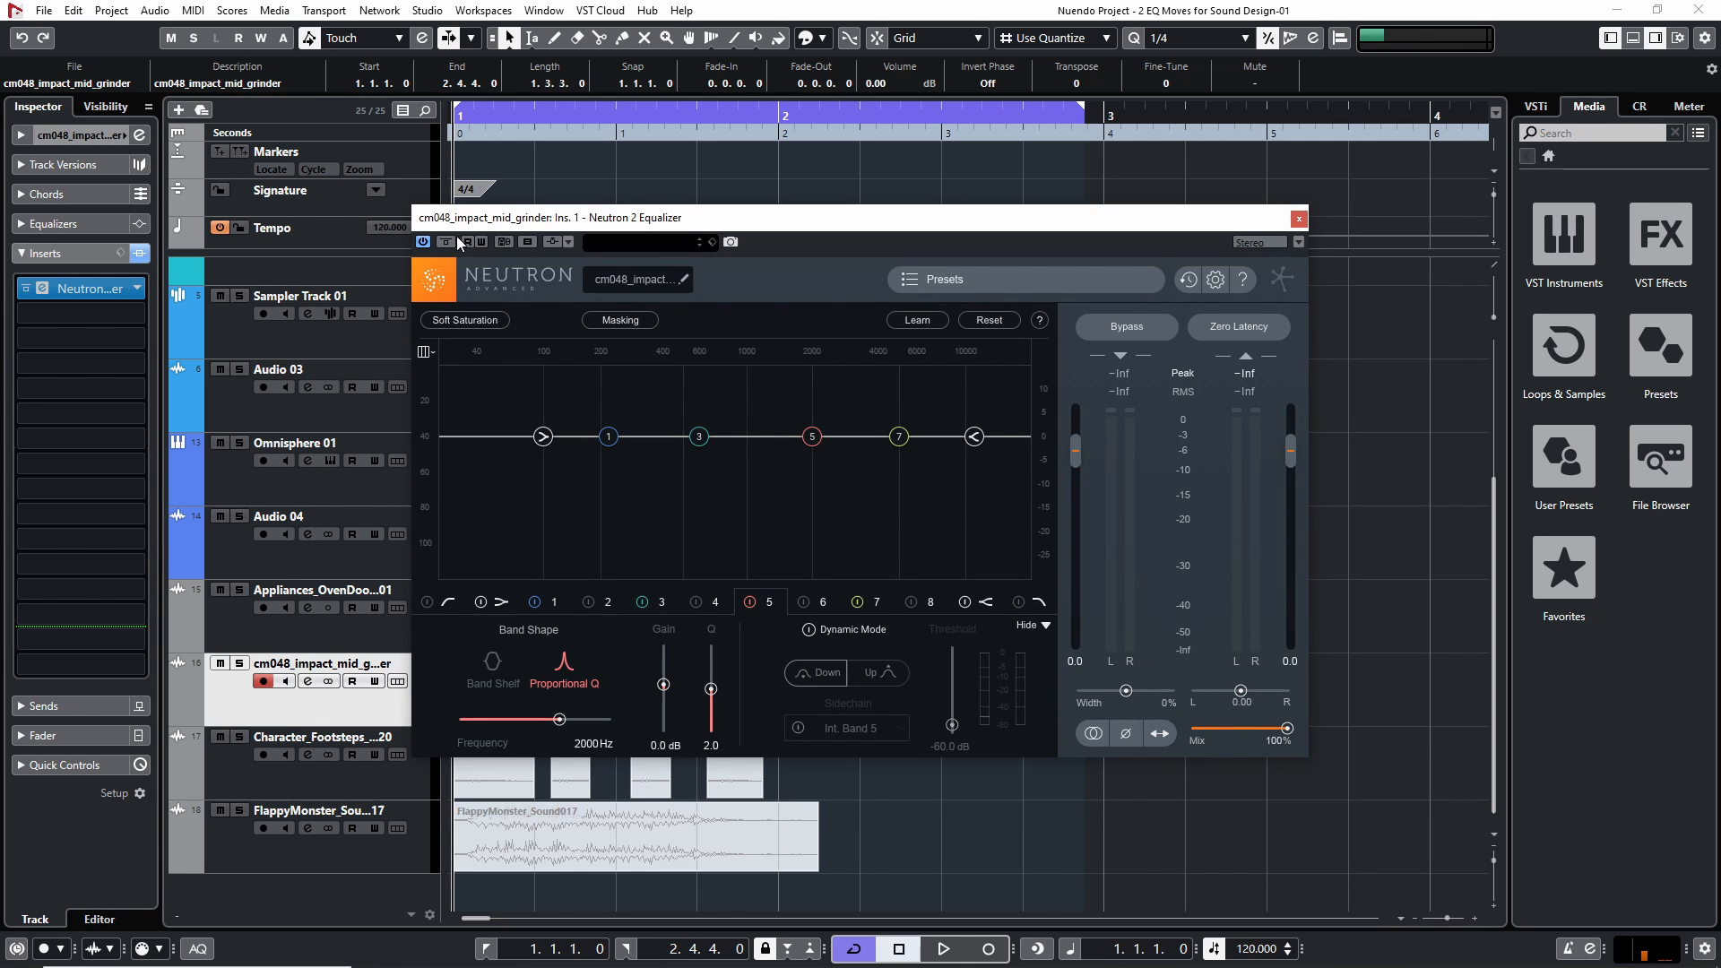
{"action": "left_click", "coordinate": [451, 240]}
{"action": "left_click", "coordinate": [1298, 219]}
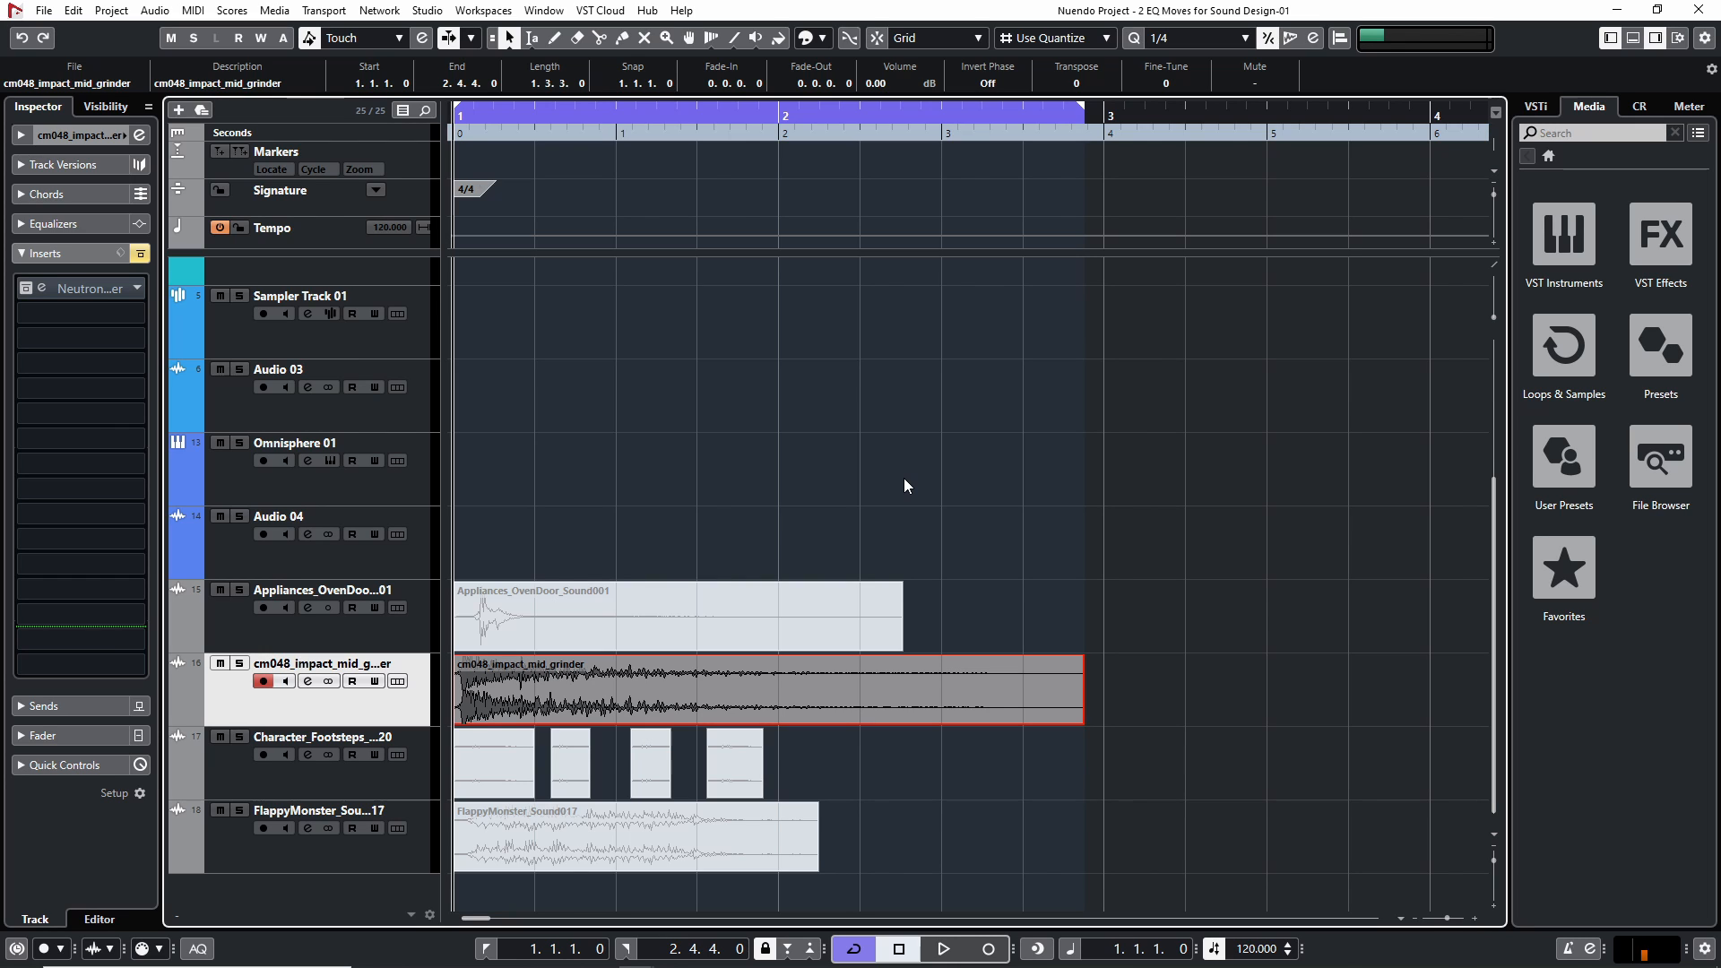
{"action": "key", "text": "space"}
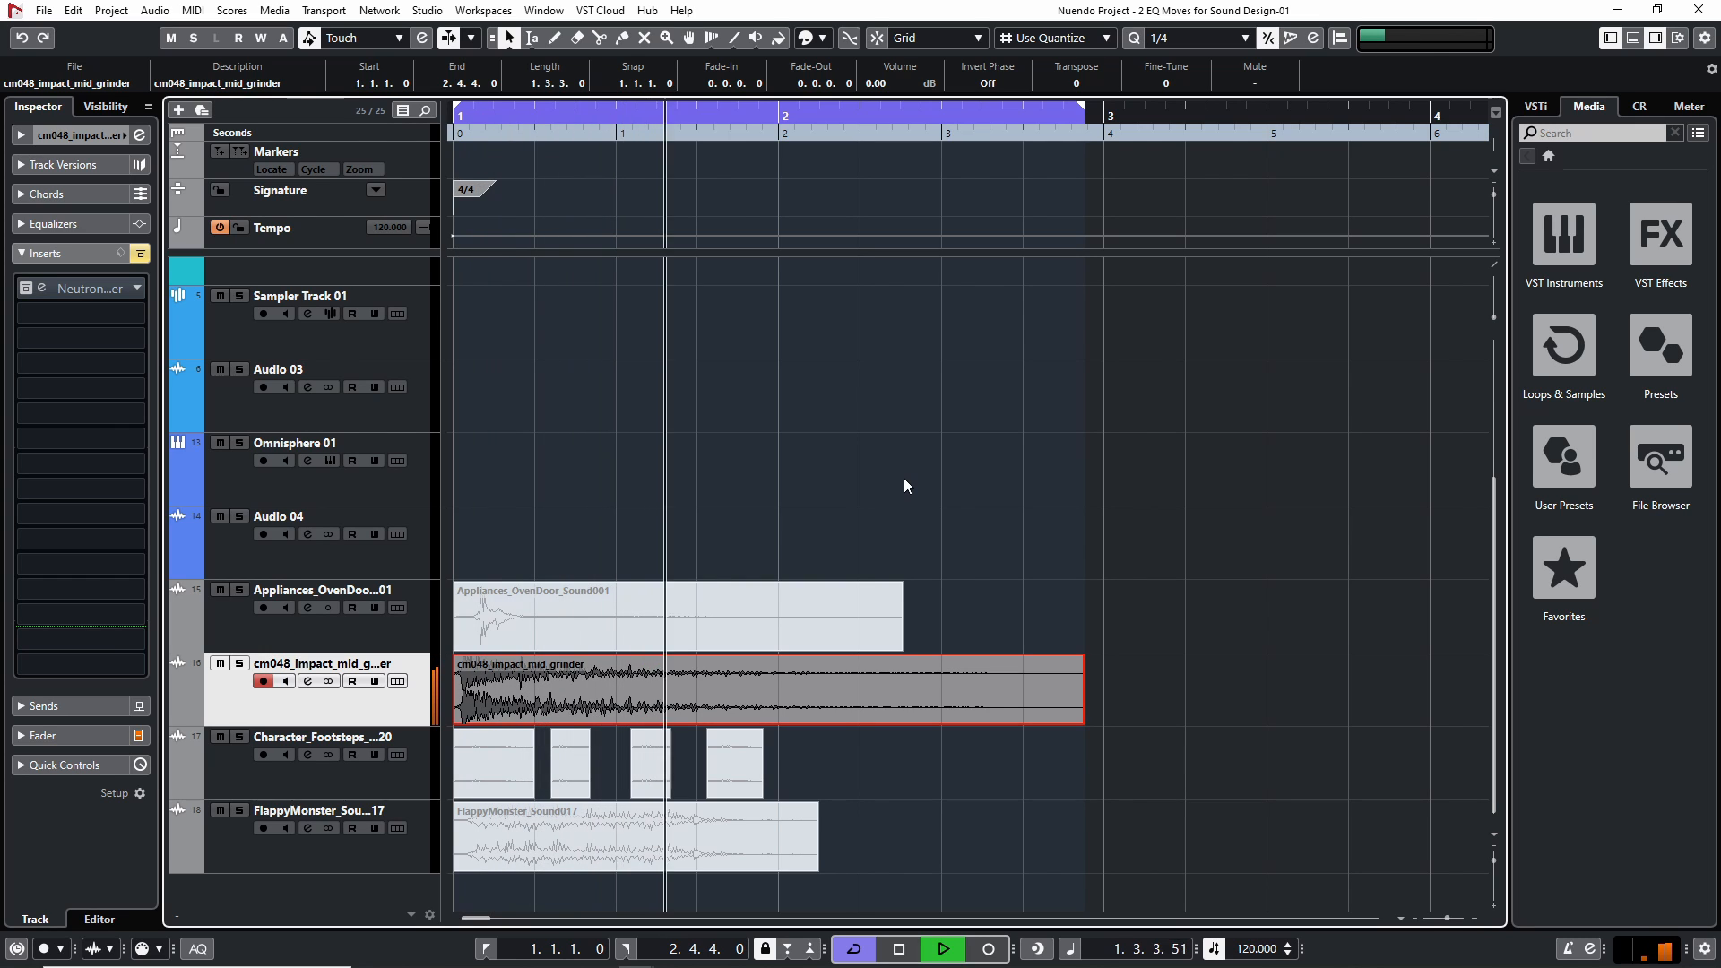
{"action": "key", "text": "space"}
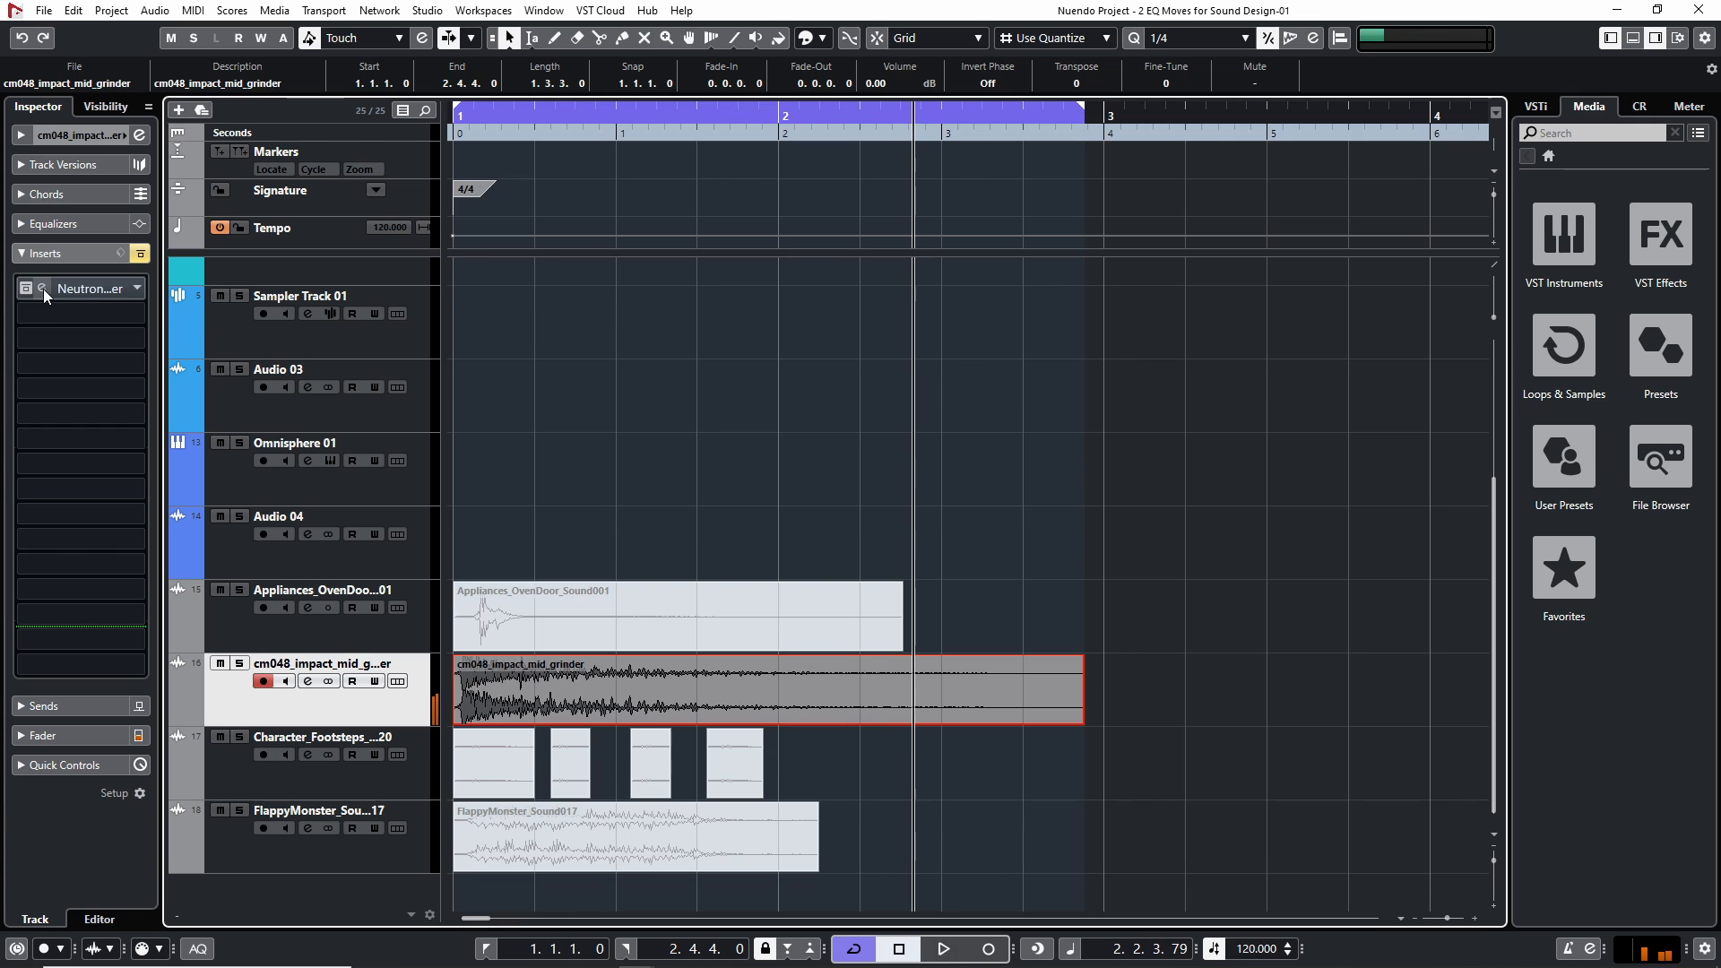
Reactivate the impact track's equalizer, set its low shelf to about -2.7 dB at 123 Hz, and play from the project start
{"action": "left_click", "coordinate": [43, 289]}
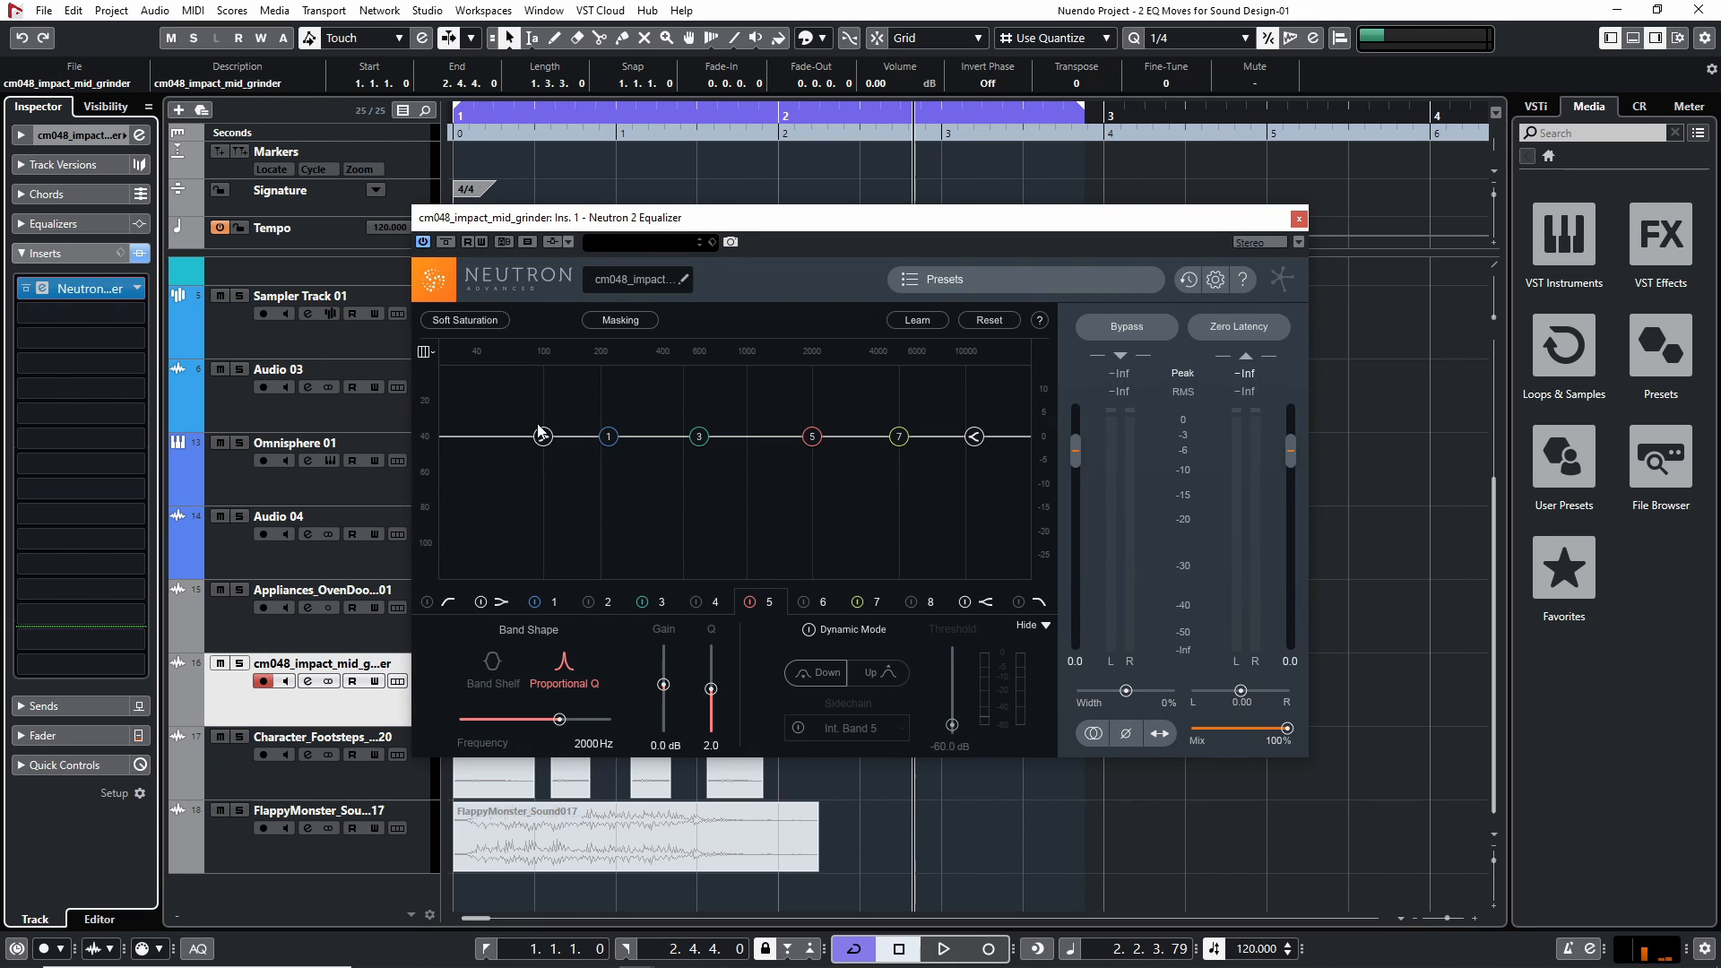
{"action": "left_click_drag", "start_coordinate": [542, 437], "coordinate": [559, 448]}
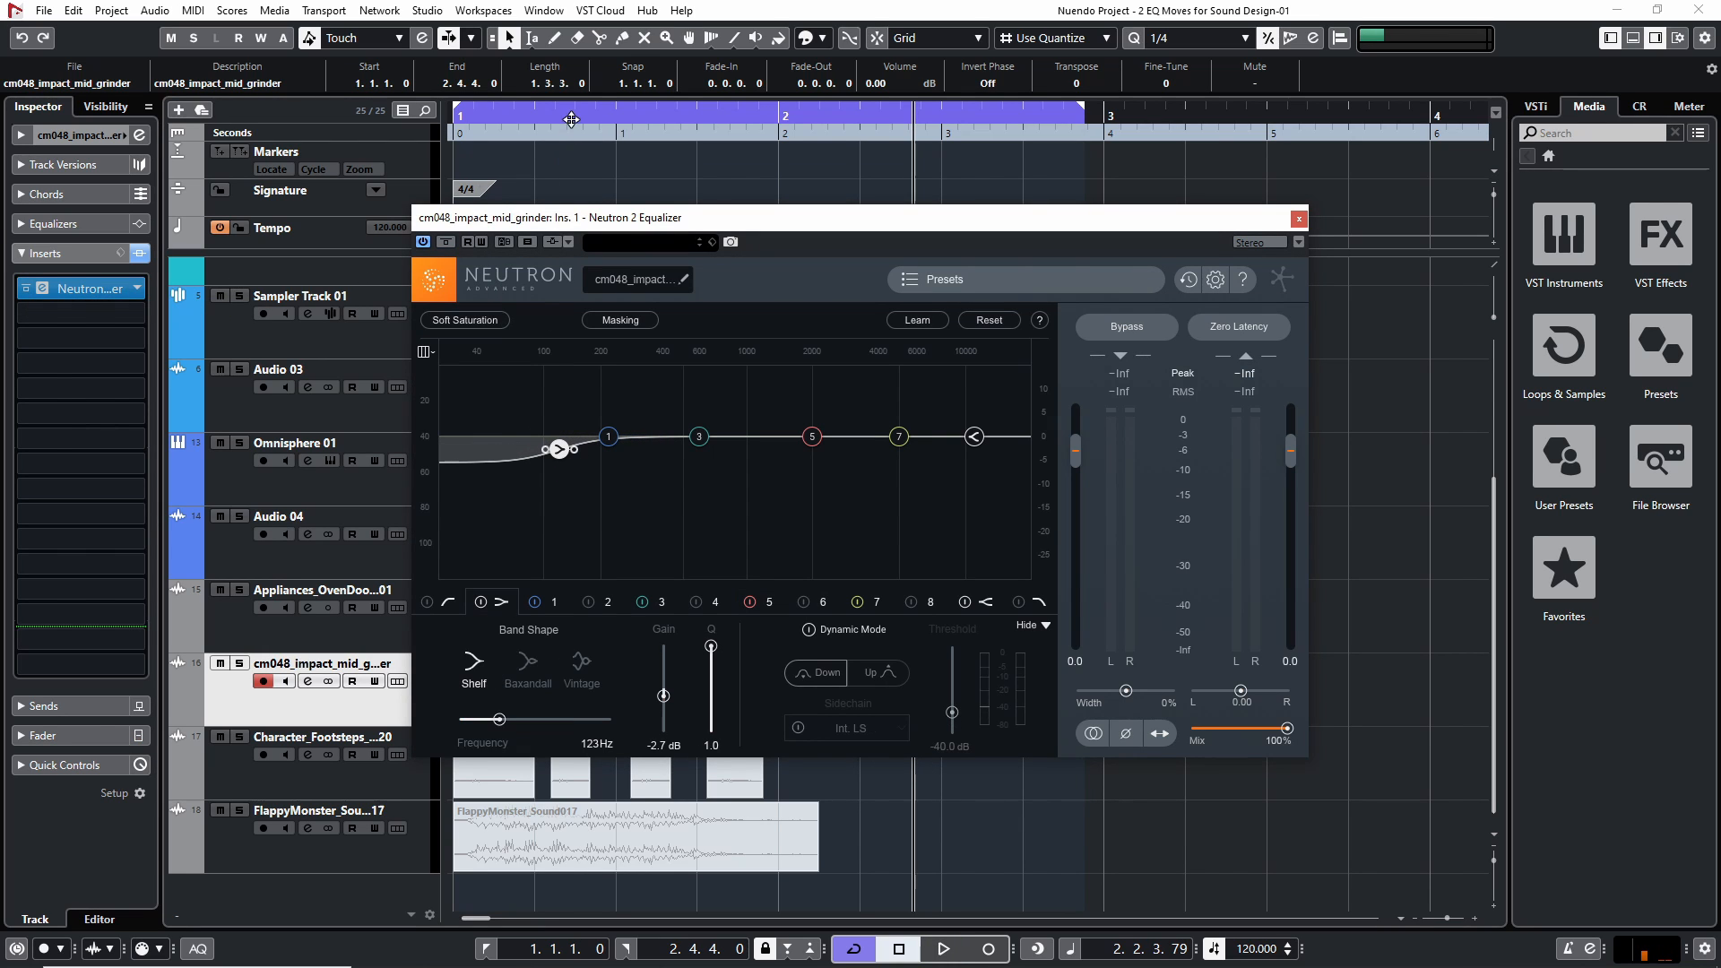
{"action": "left_click_drag", "start_coordinate": [543, 132], "coordinate": [458, 135]}
{"action": "key", "text": "space"}
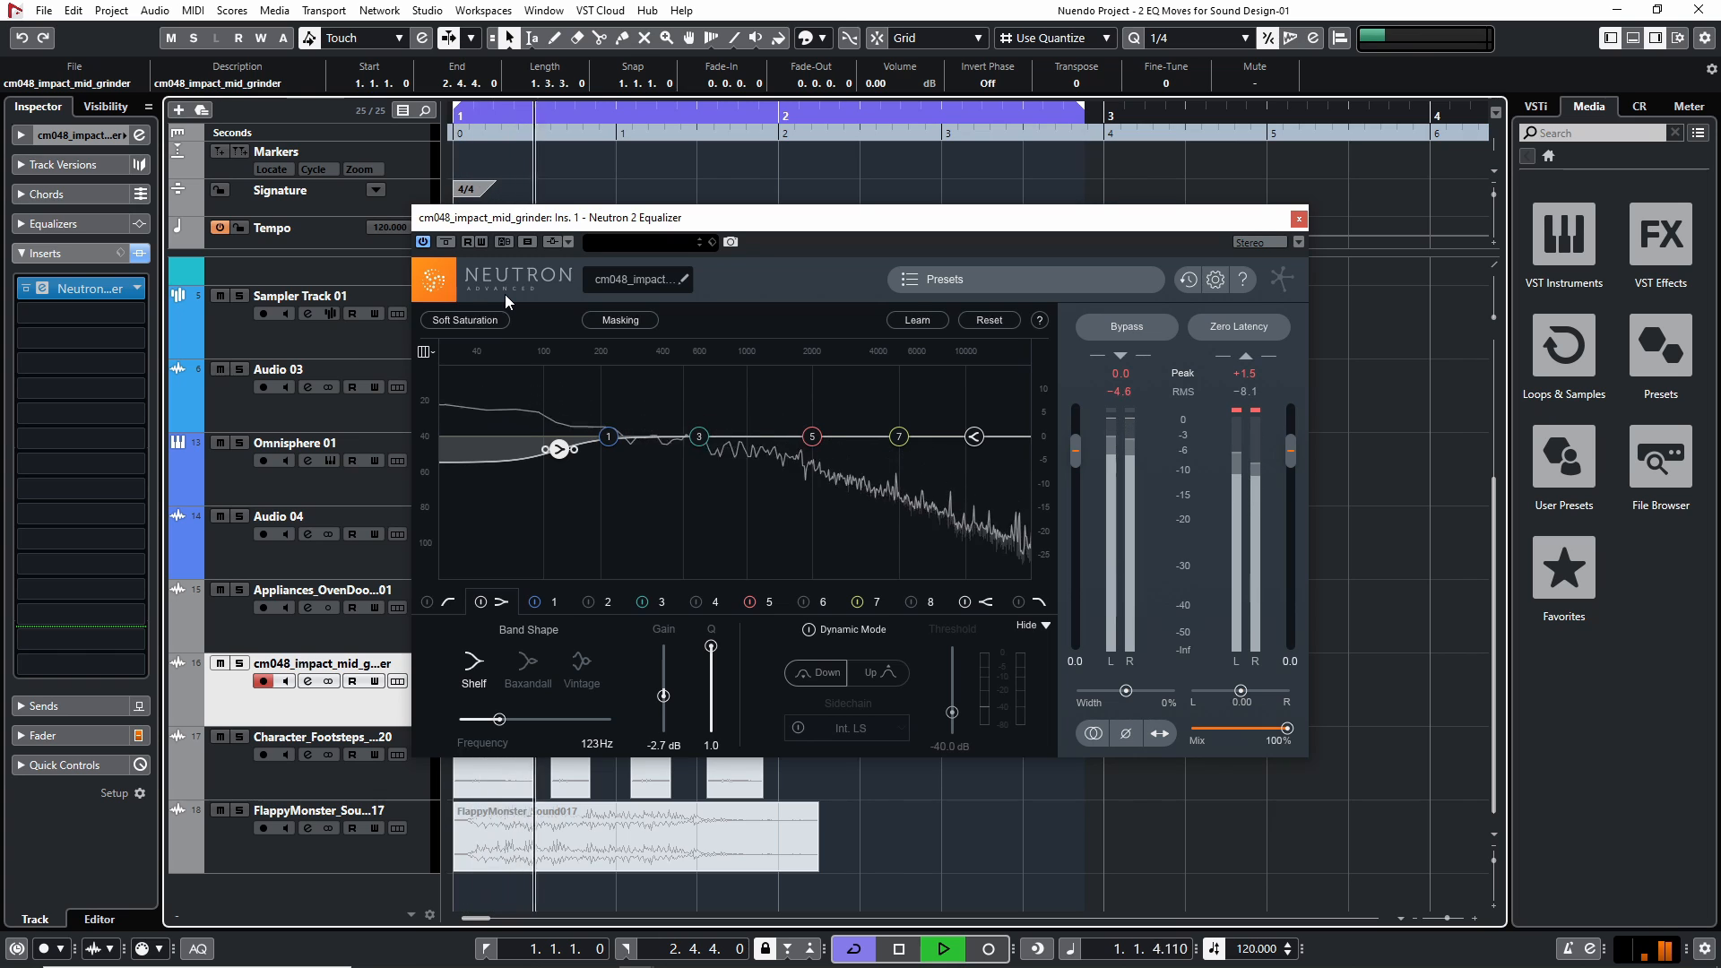
Set the impact's low shelf to about -4.0 dB at 154 Hz and audition it from the project start
{"action": "left_click_drag", "start_coordinate": [558, 448], "coordinate": [578, 456]}
{"action": "key", "text": "space"}
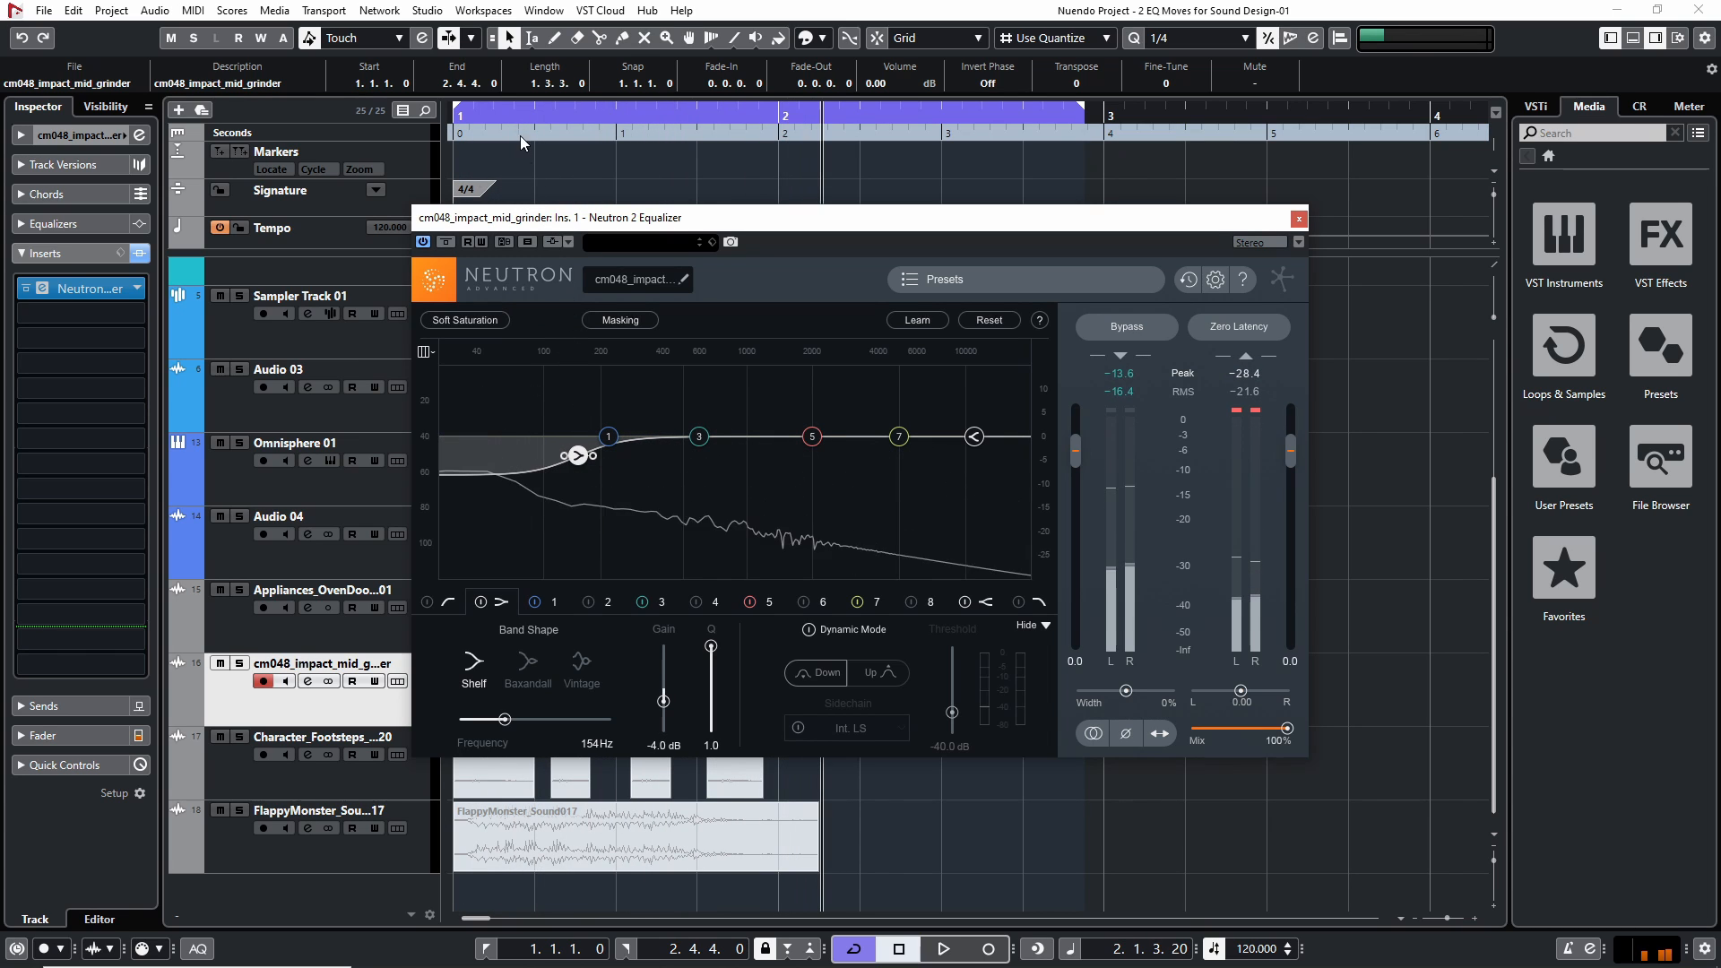
{"action": "left_click_drag", "start_coordinate": [520, 136], "coordinate": [455, 135]}
{"action": "key", "text": "space"}
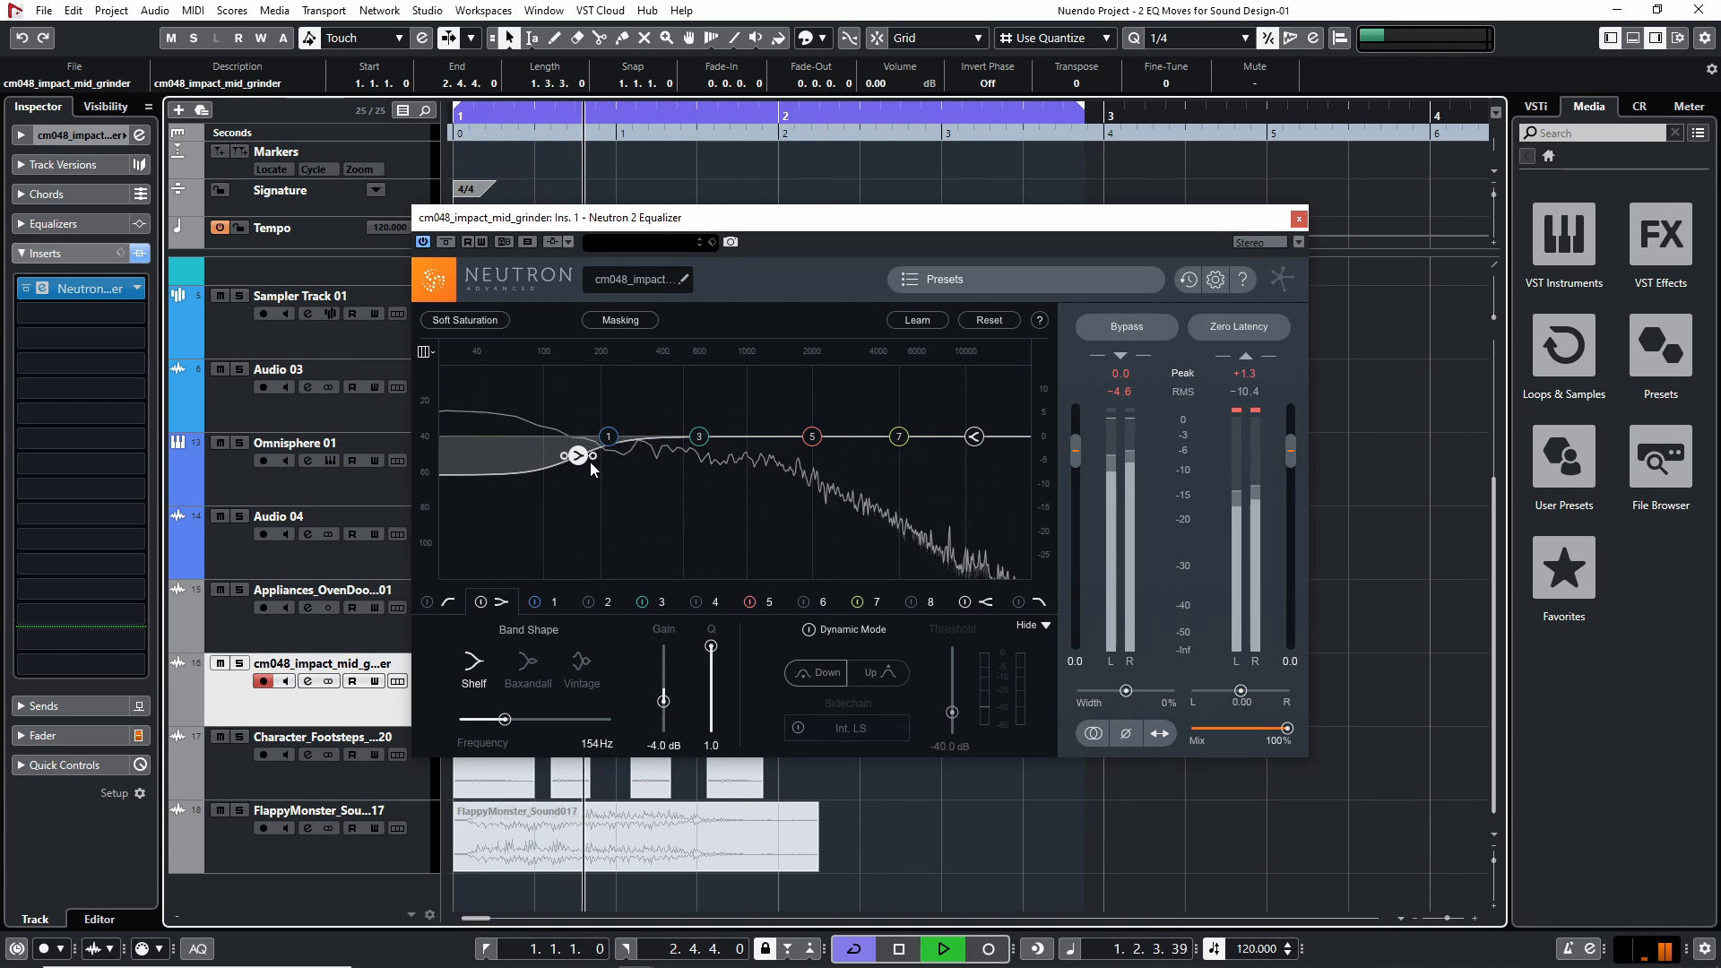
{"action": "key", "text": "space"}
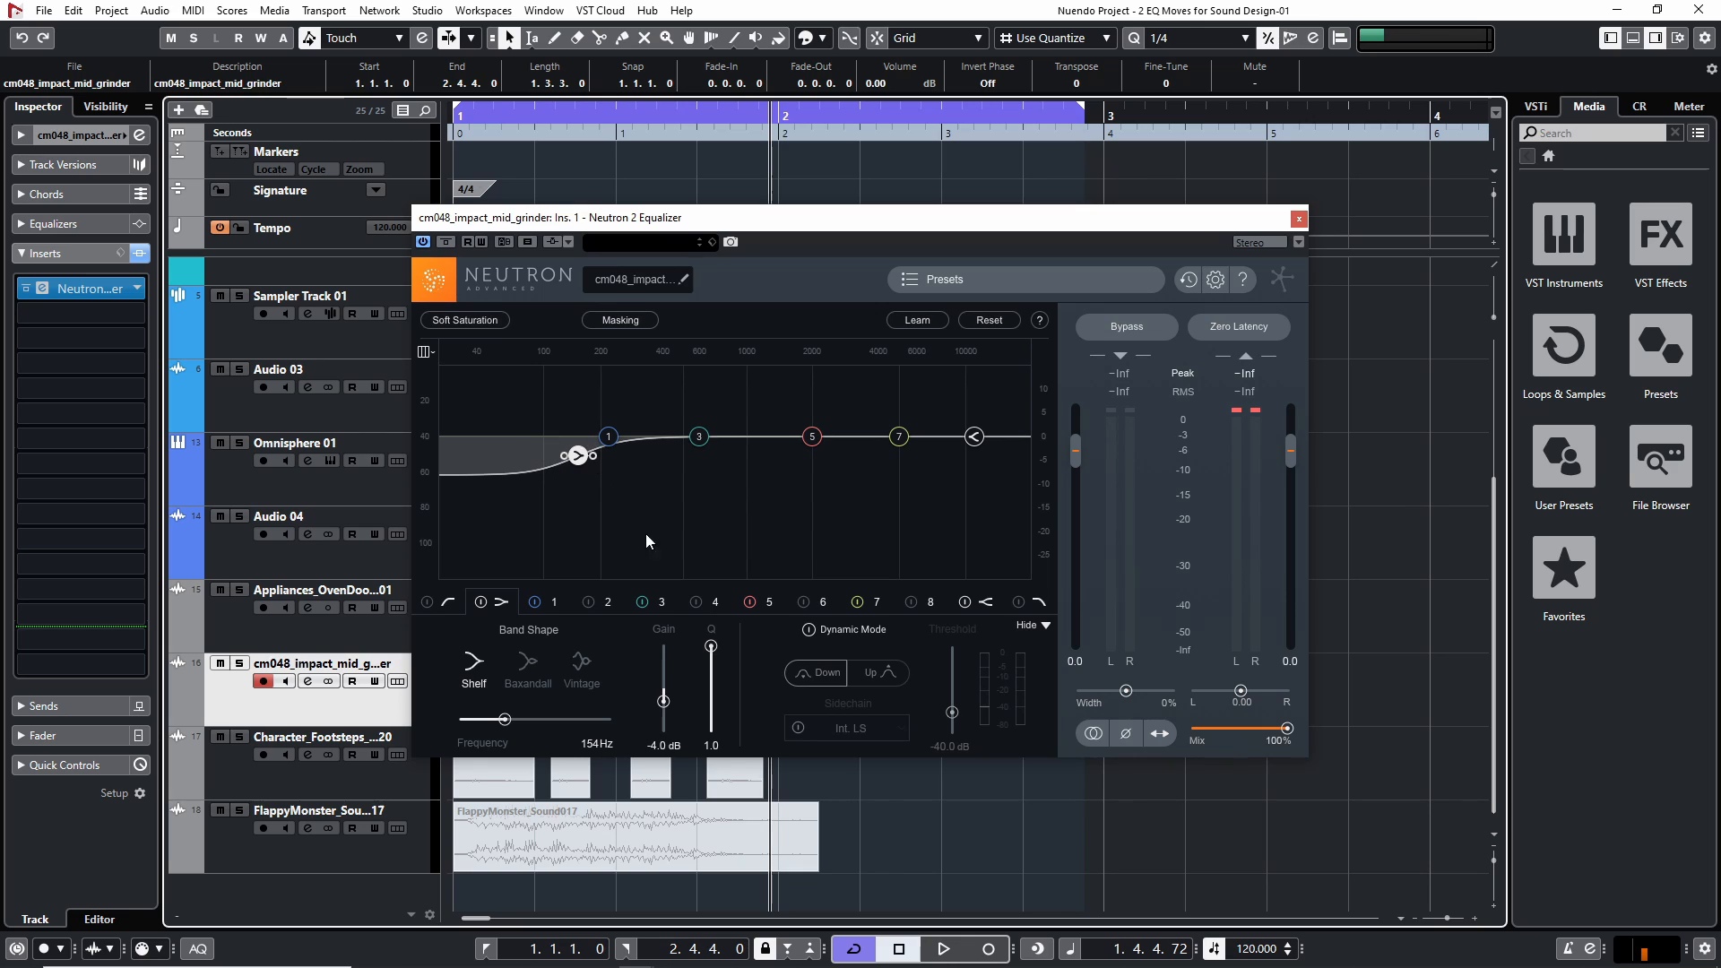
{"action": "left_click_drag", "start_coordinate": [631, 118], "coordinate": [357, 120]}
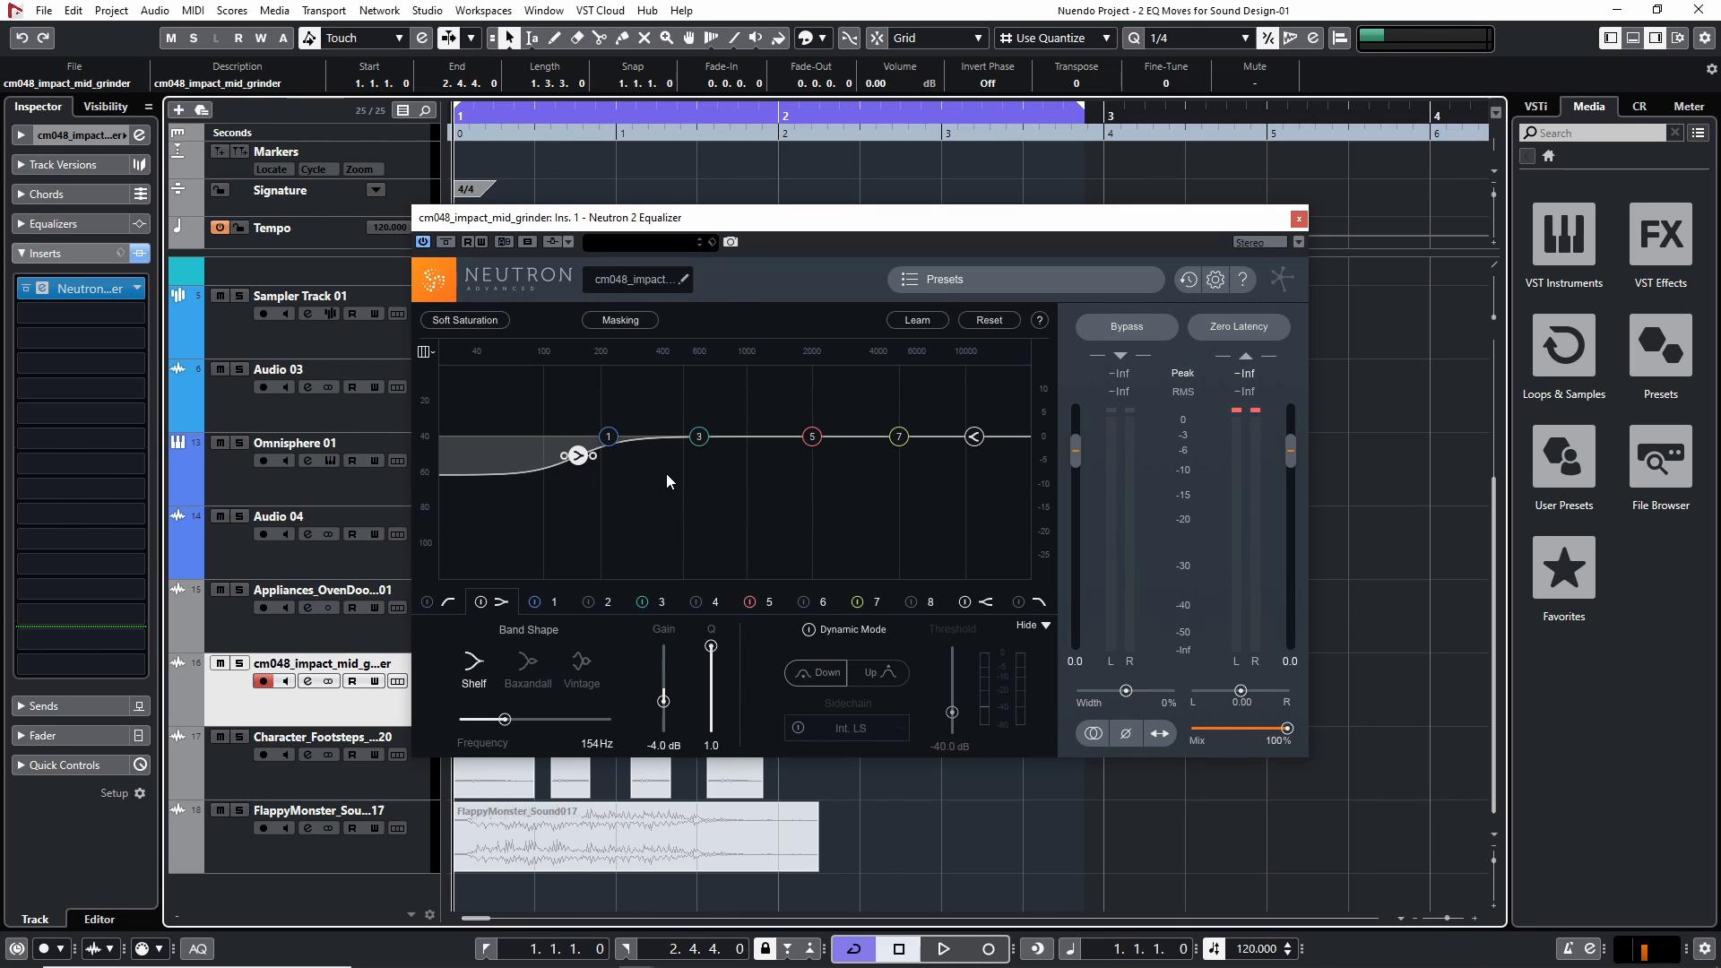
Close the equalizer, mute the cm048_impact_mid_grinder clip, and return the playhead to the project start
{"action": "left_click", "coordinate": [1299, 219]}
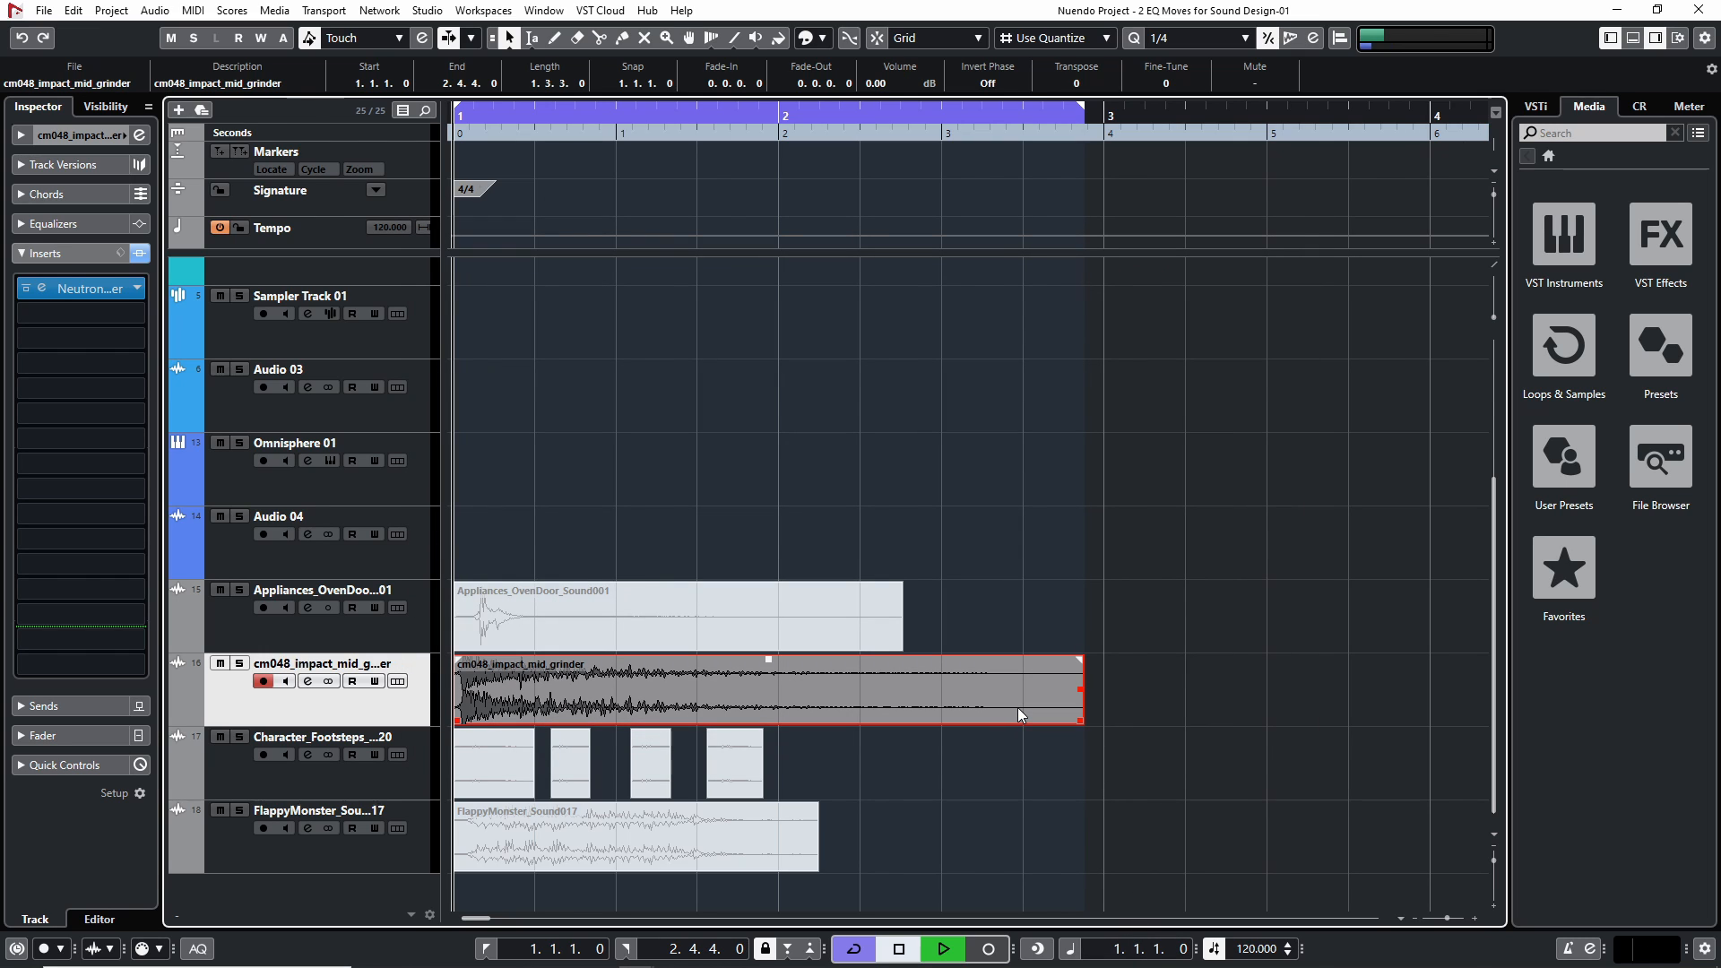
{"action": "key", "text": "space"}
{"action": "left_click", "coordinate": [1037, 738]}
{"action": "left_click", "coordinate": [1042, 705]}
{"action": "key", "text": "shift+m"}
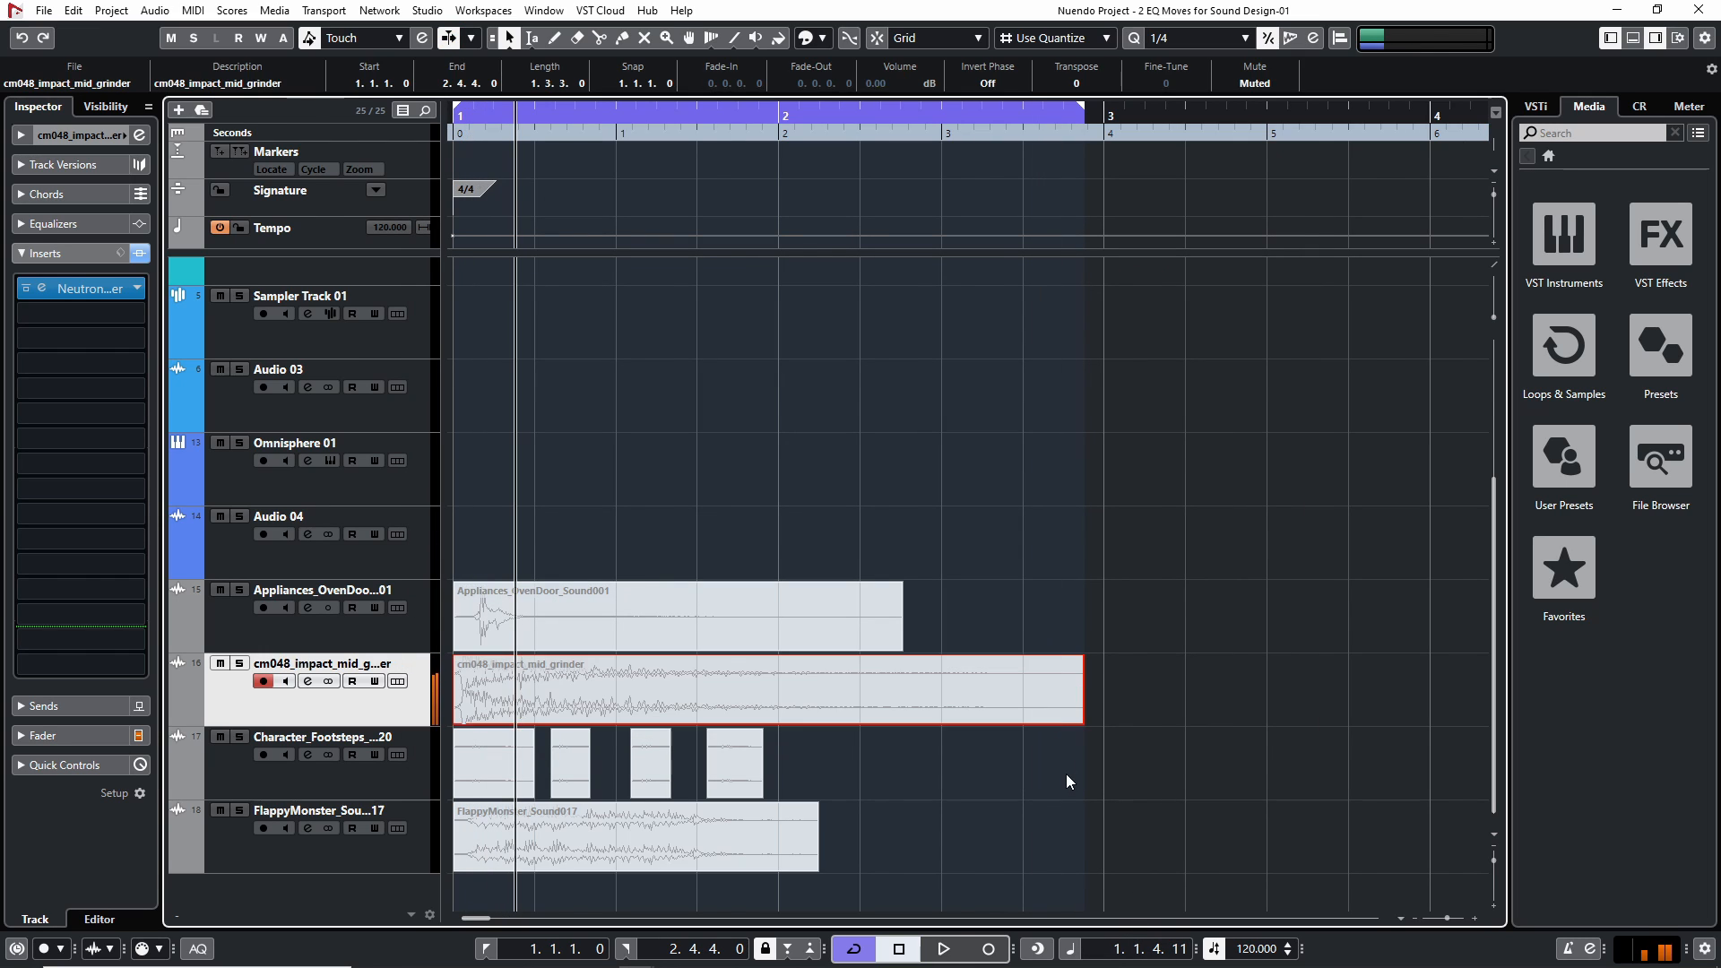
{"action": "left_click", "coordinate": [1067, 774]}
{"action": "left_click_drag", "start_coordinate": [499, 113], "coordinate": [377, 120]}
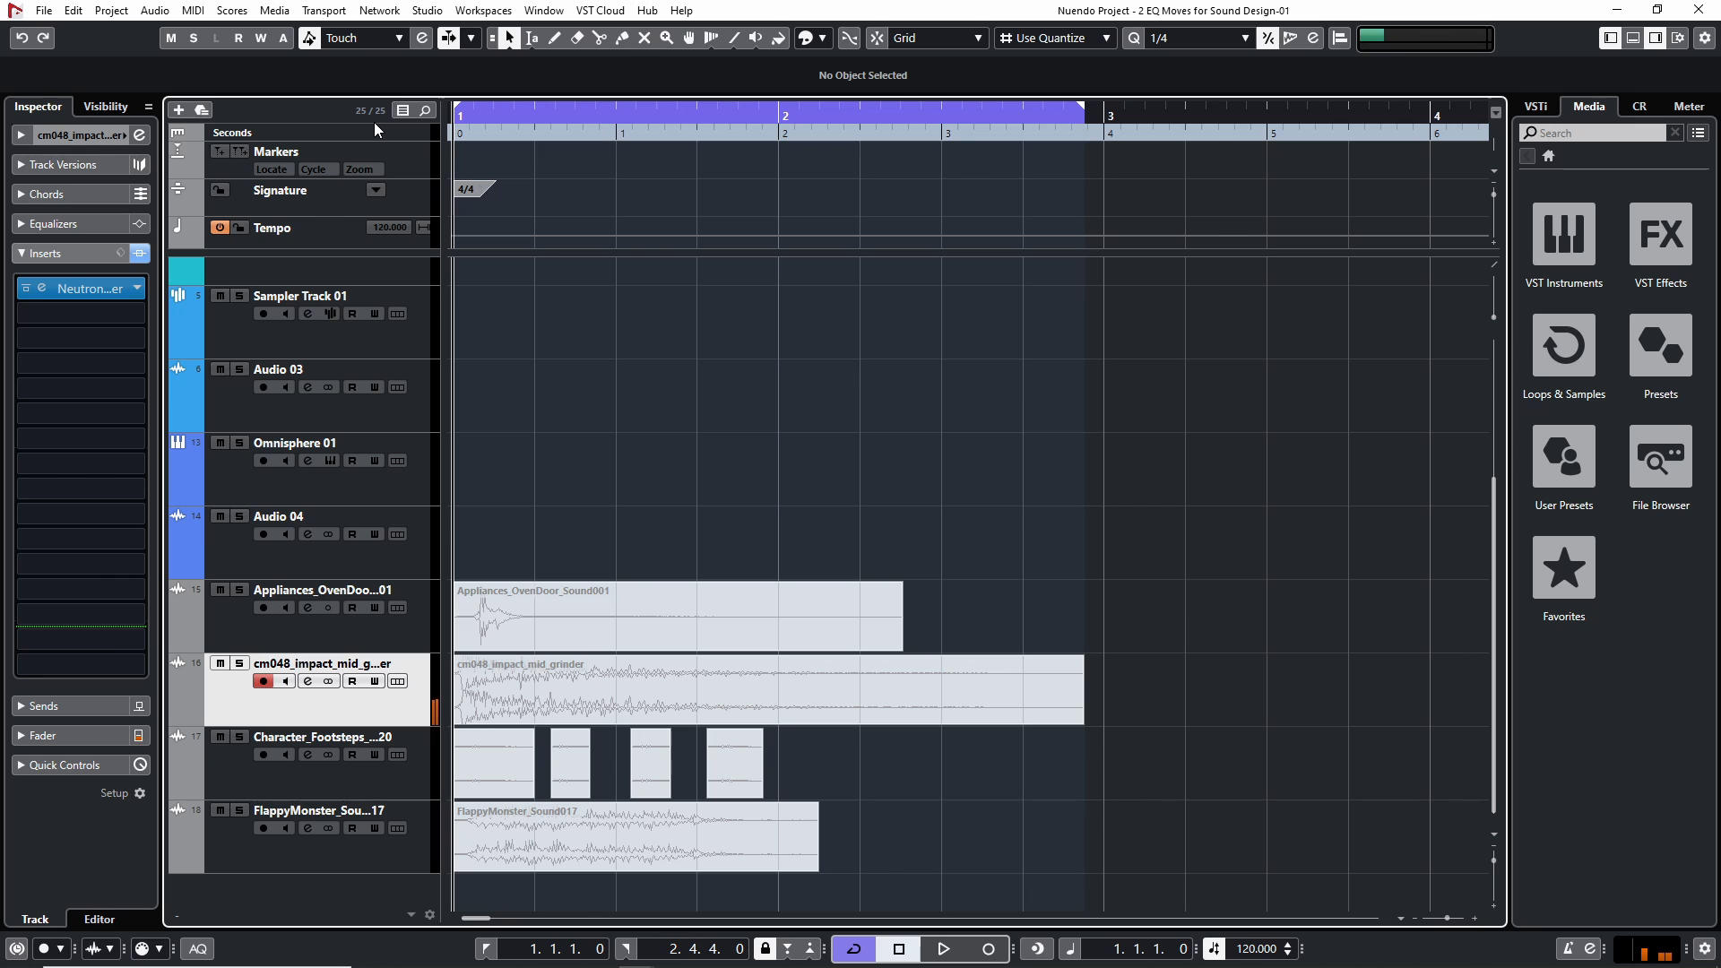
Try to audition the impact with the equalizer open, and unmute the cm048_impact_mid_grinder clip
{"action": "left_click", "coordinate": [70, 289]}
{"action": "key", "text": "space"}
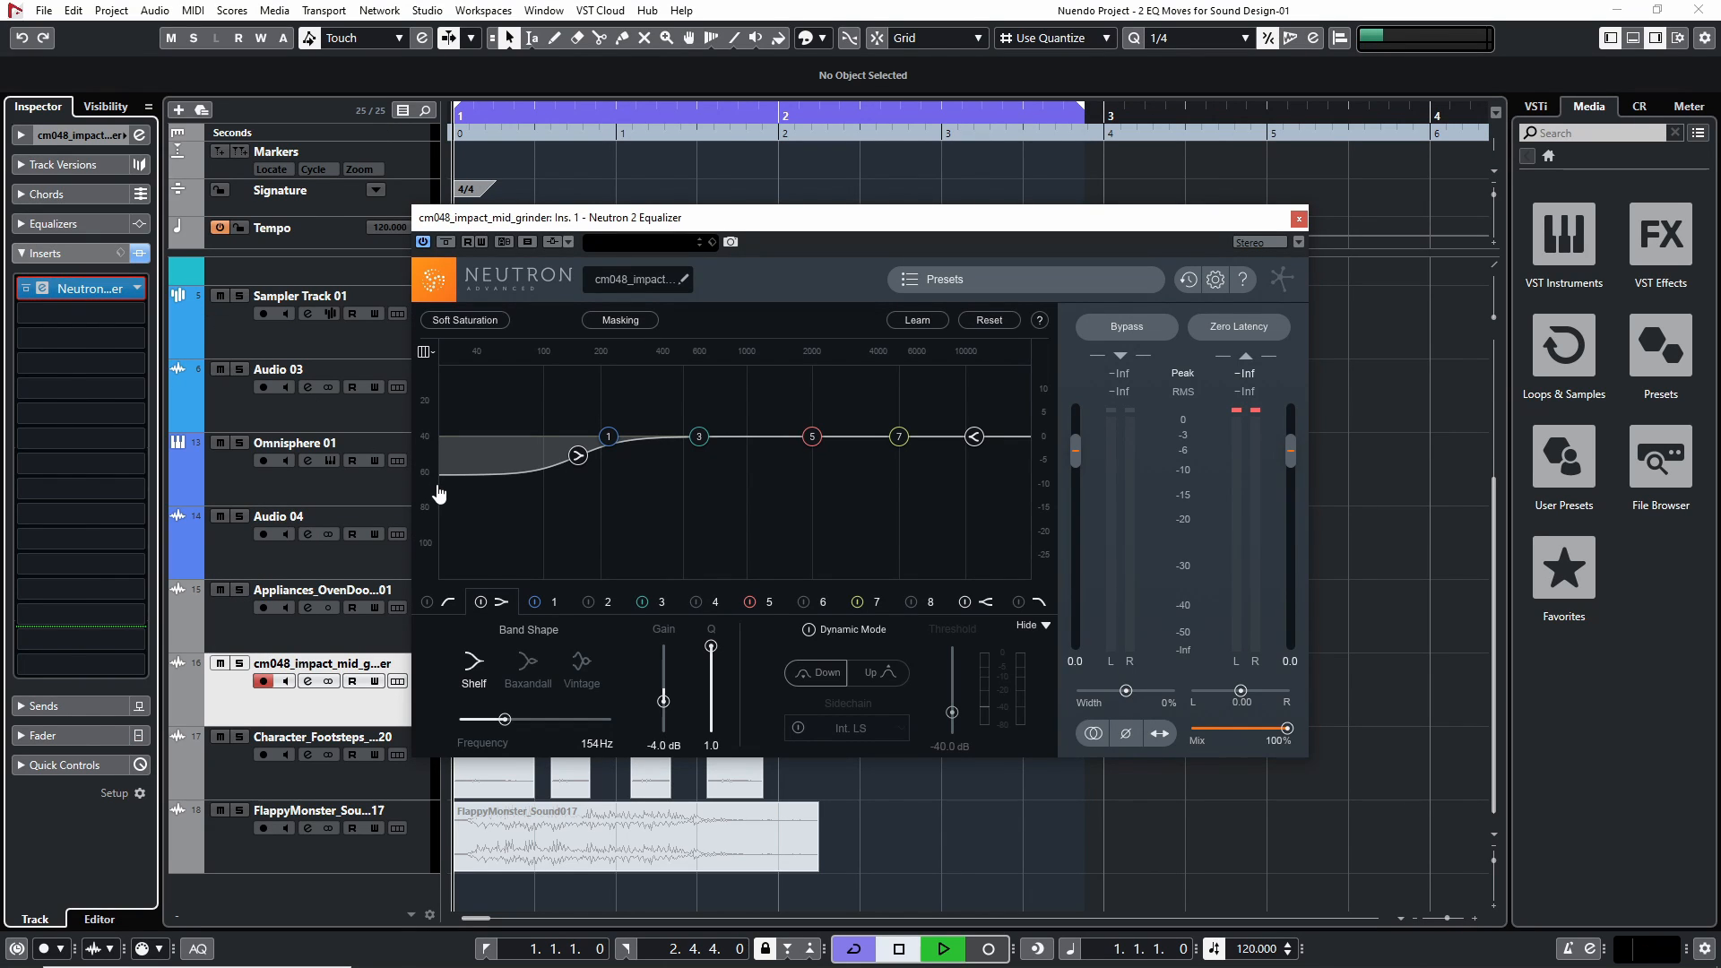
{"action": "key", "text": "space"}
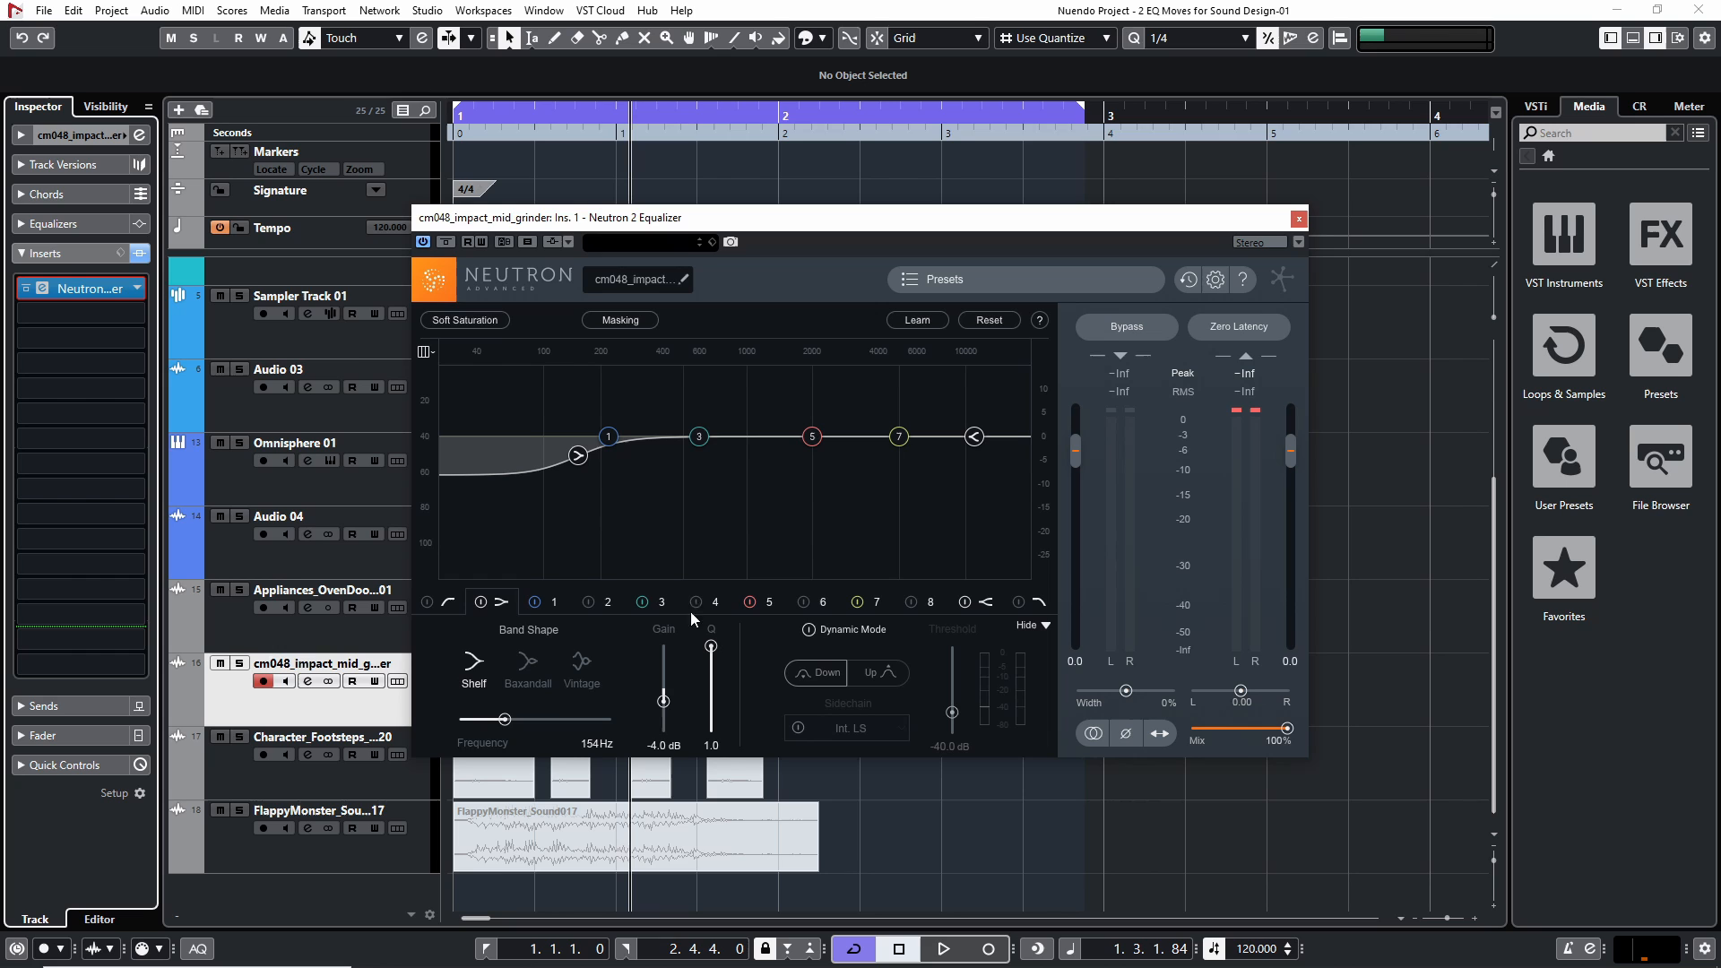
{"action": "left_click", "coordinate": [1299, 219]}
{"action": "left_click", "coordinate": [954, 687]}
{"action": "key", "text": "space"}
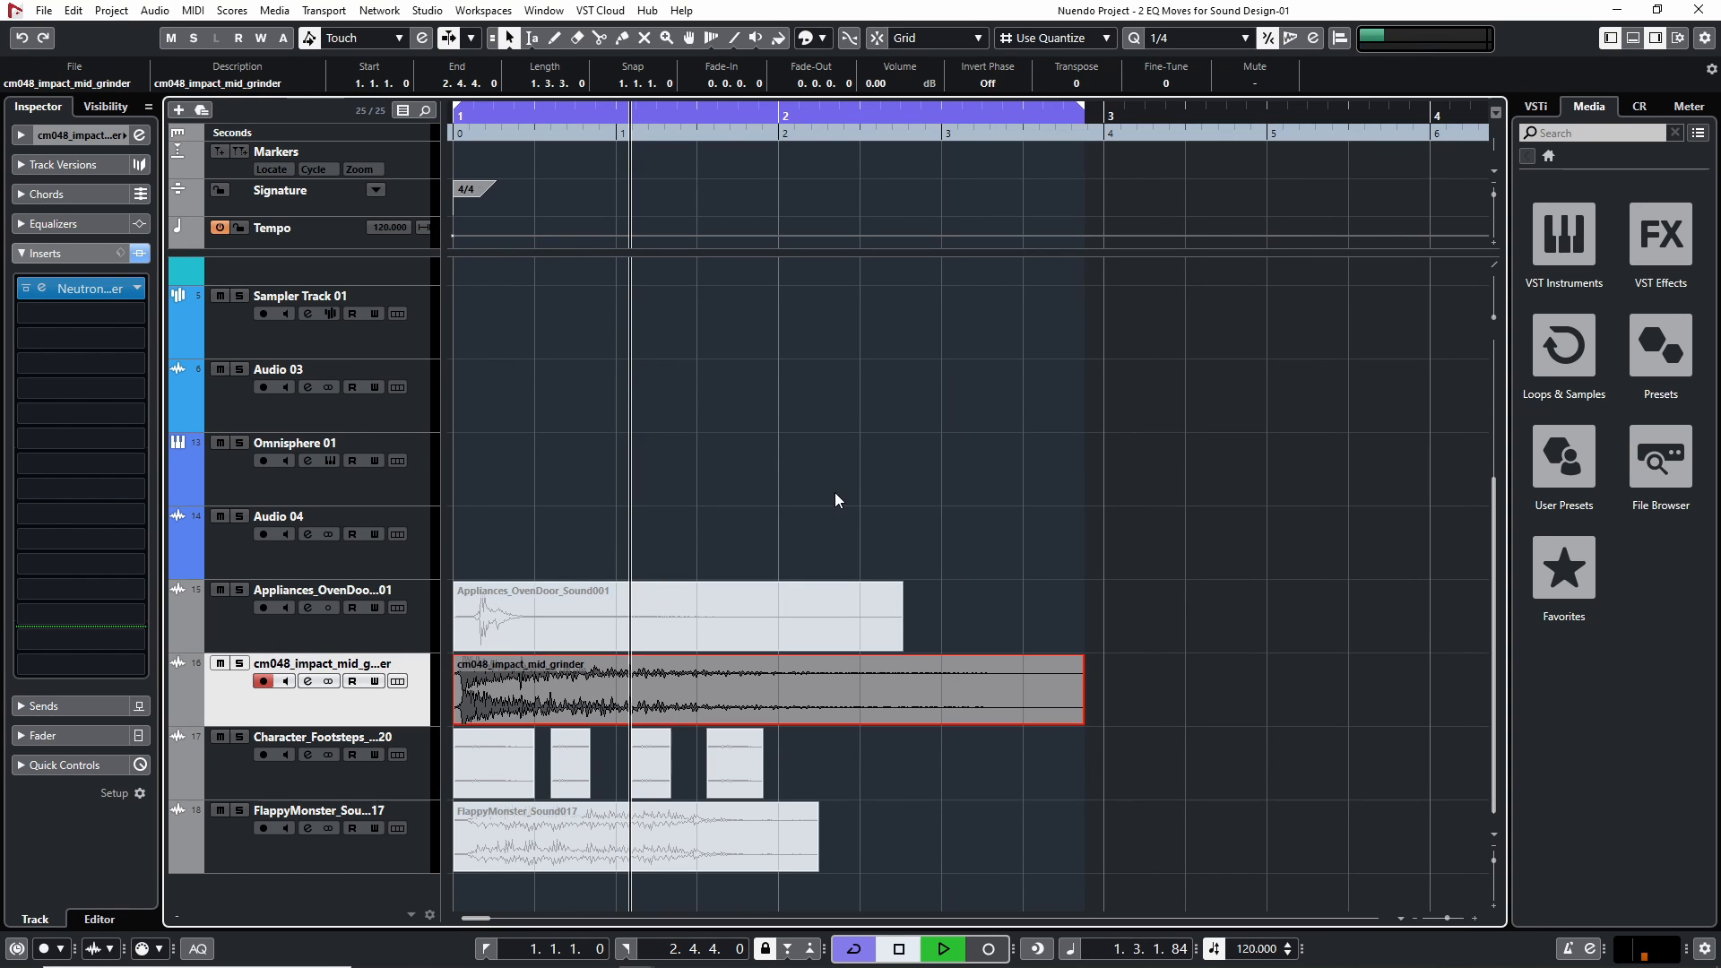
Replay the impact from the project start while viewing its equalizer, and close the equalizer
{"action": "left_click", "coordinate": [456, 133]}
{"action": "left_click", "coordinate": [42, 289]}
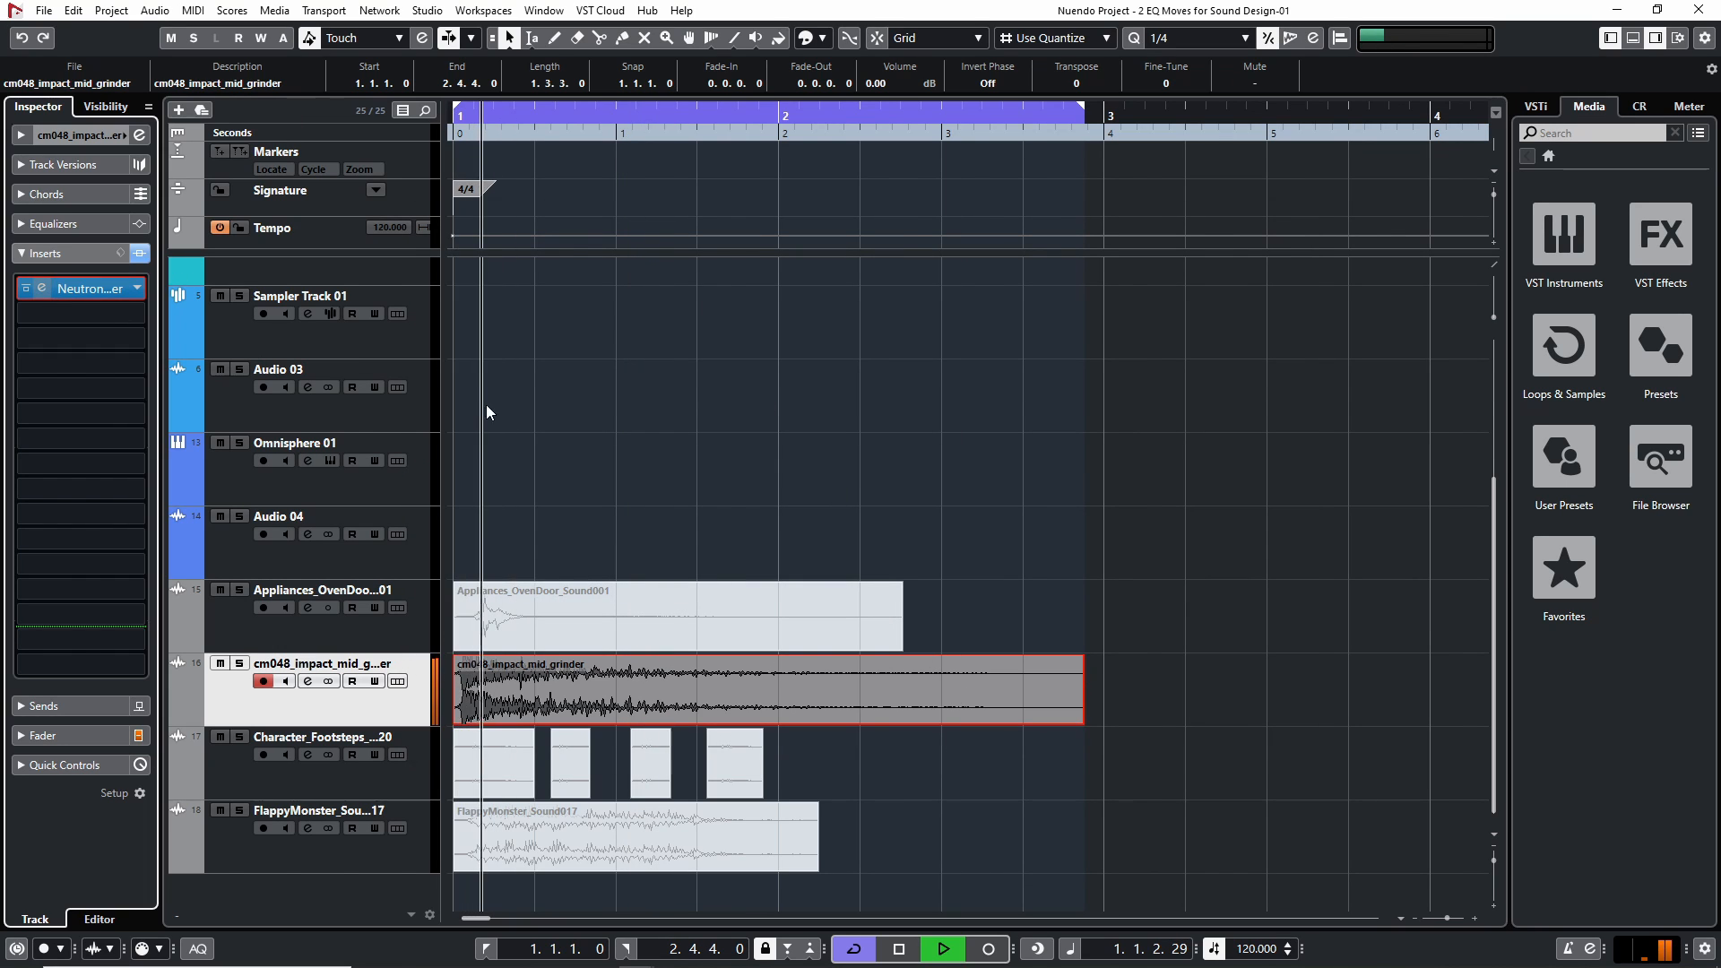
{"action": "key", "text": "space"}
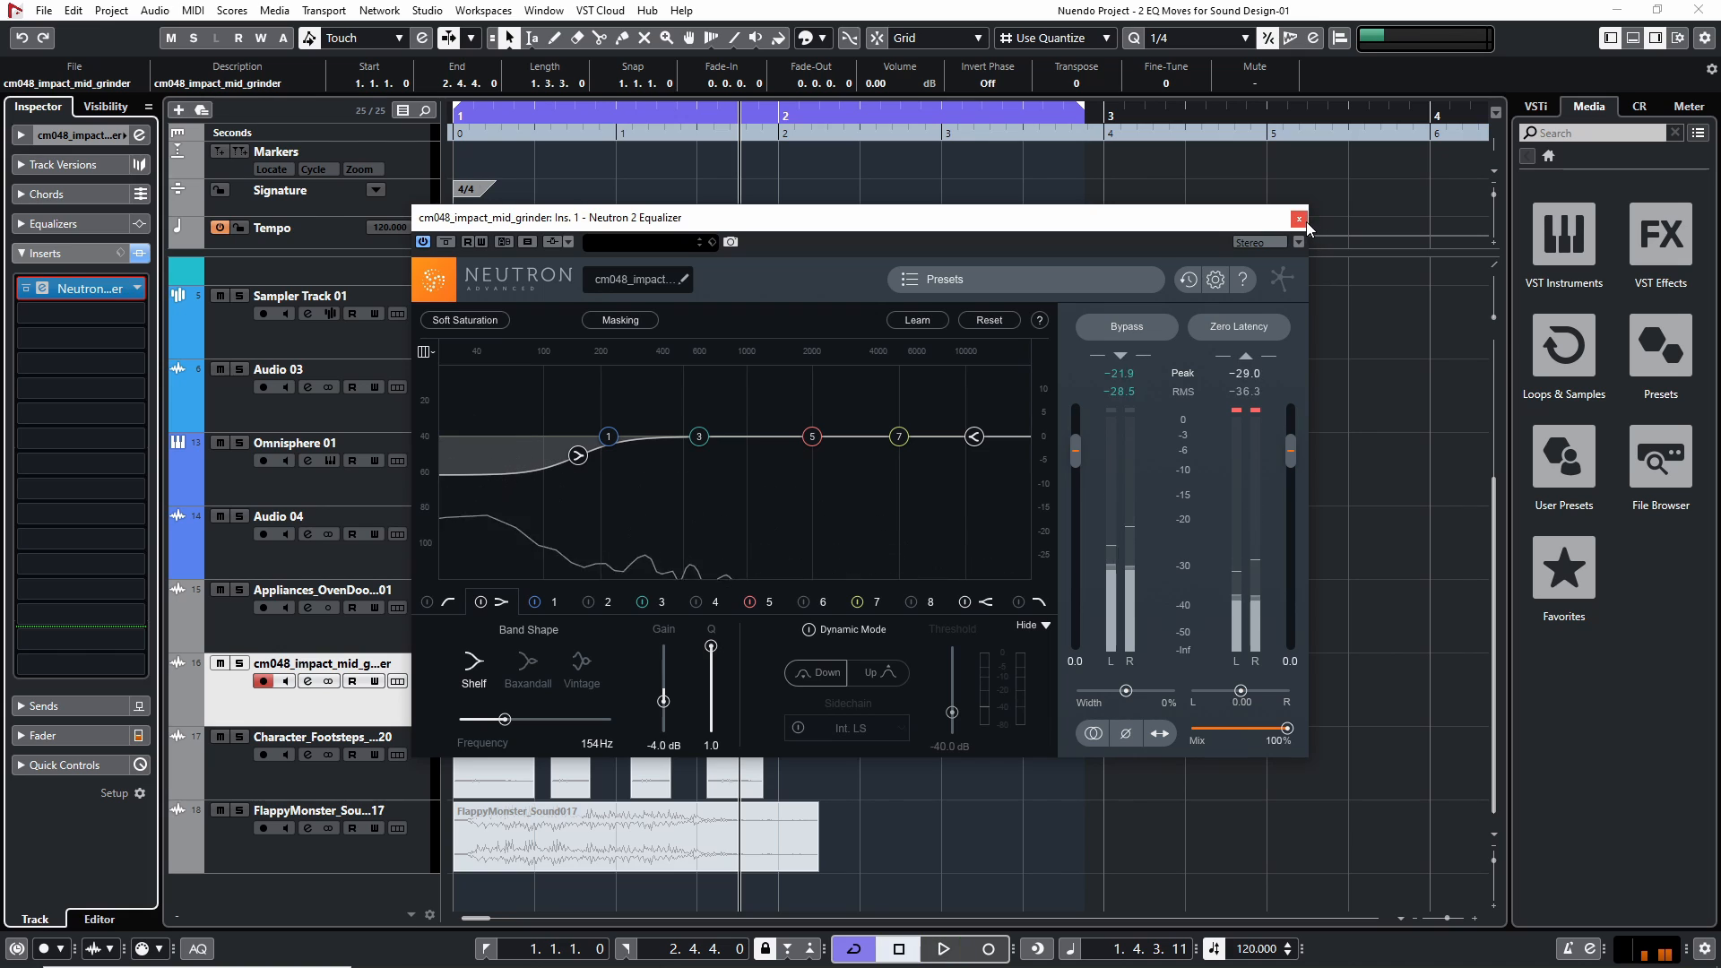
{"action": "left_click", "coordinate": [1299, 219]}
Mute the cm048_impact_mid_grinder clip, unmute the Character_Footsteps clips, and return the playhead to the project start
{"action": "left_click", "coordinate": [1004, 779]}
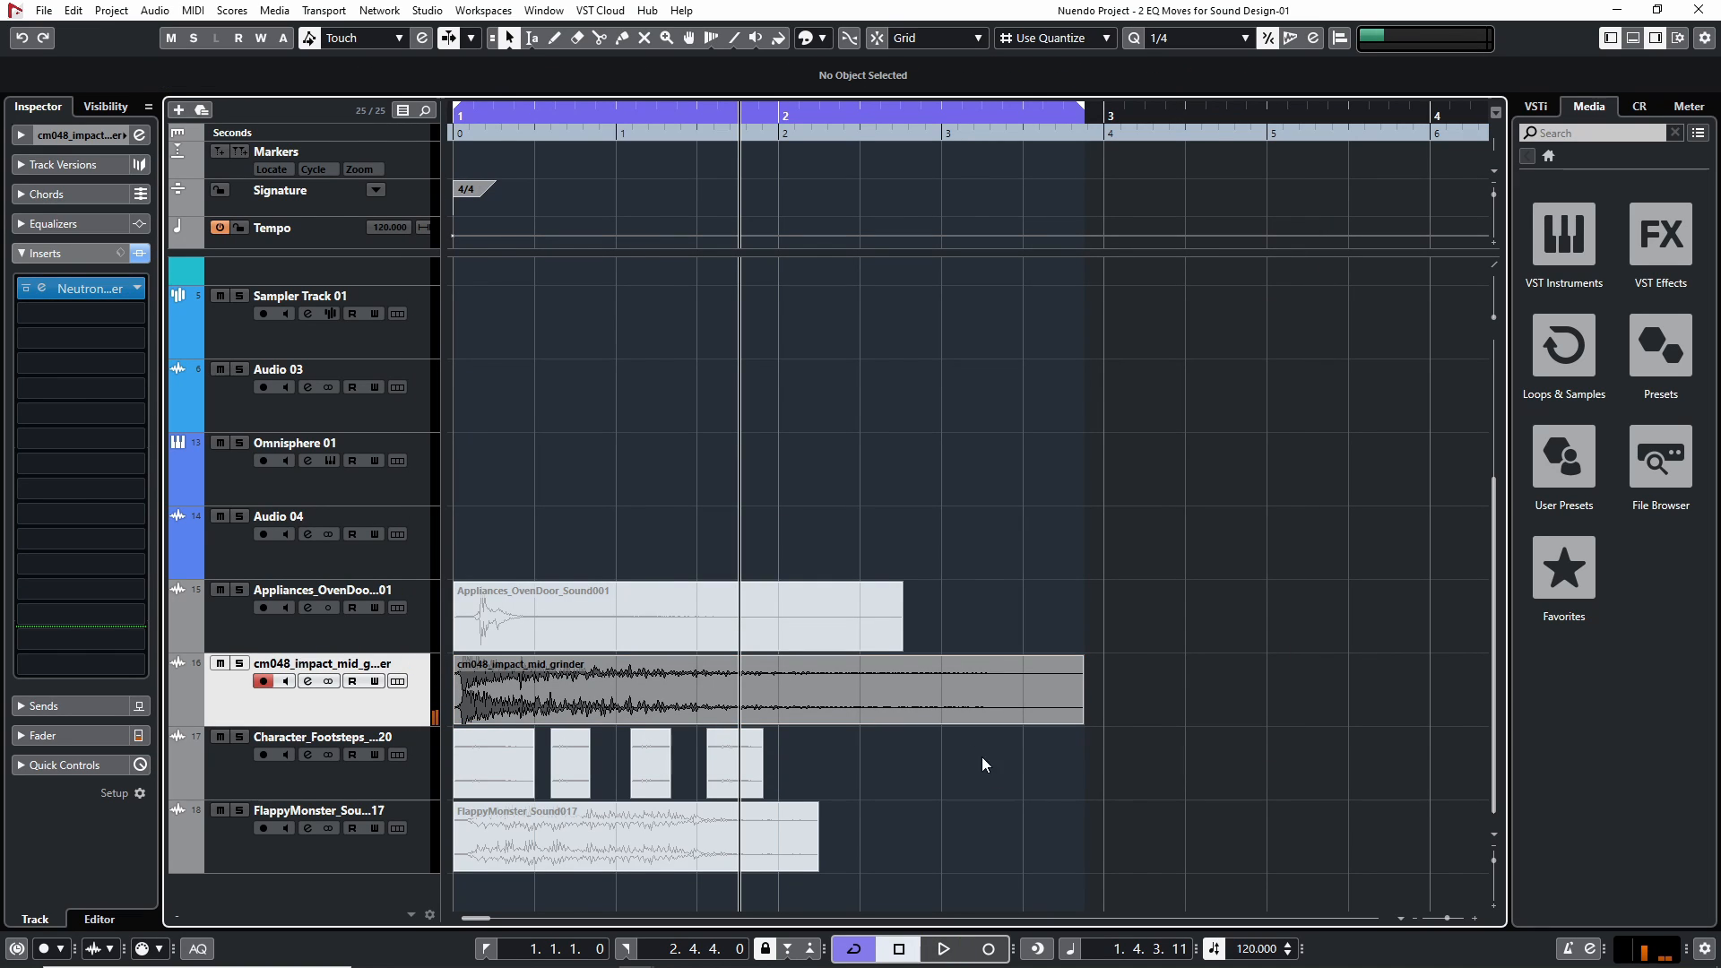
{"action": "left_click", "coordinate": [982, 708]}
{"action": "key", "text": "shift+m"}
{"action": "left_click", "coordinate": [983, 788]}
{"action": "left_click", "coordinate": [481, 763]}
{"action": "key", "text": "shift+u"}
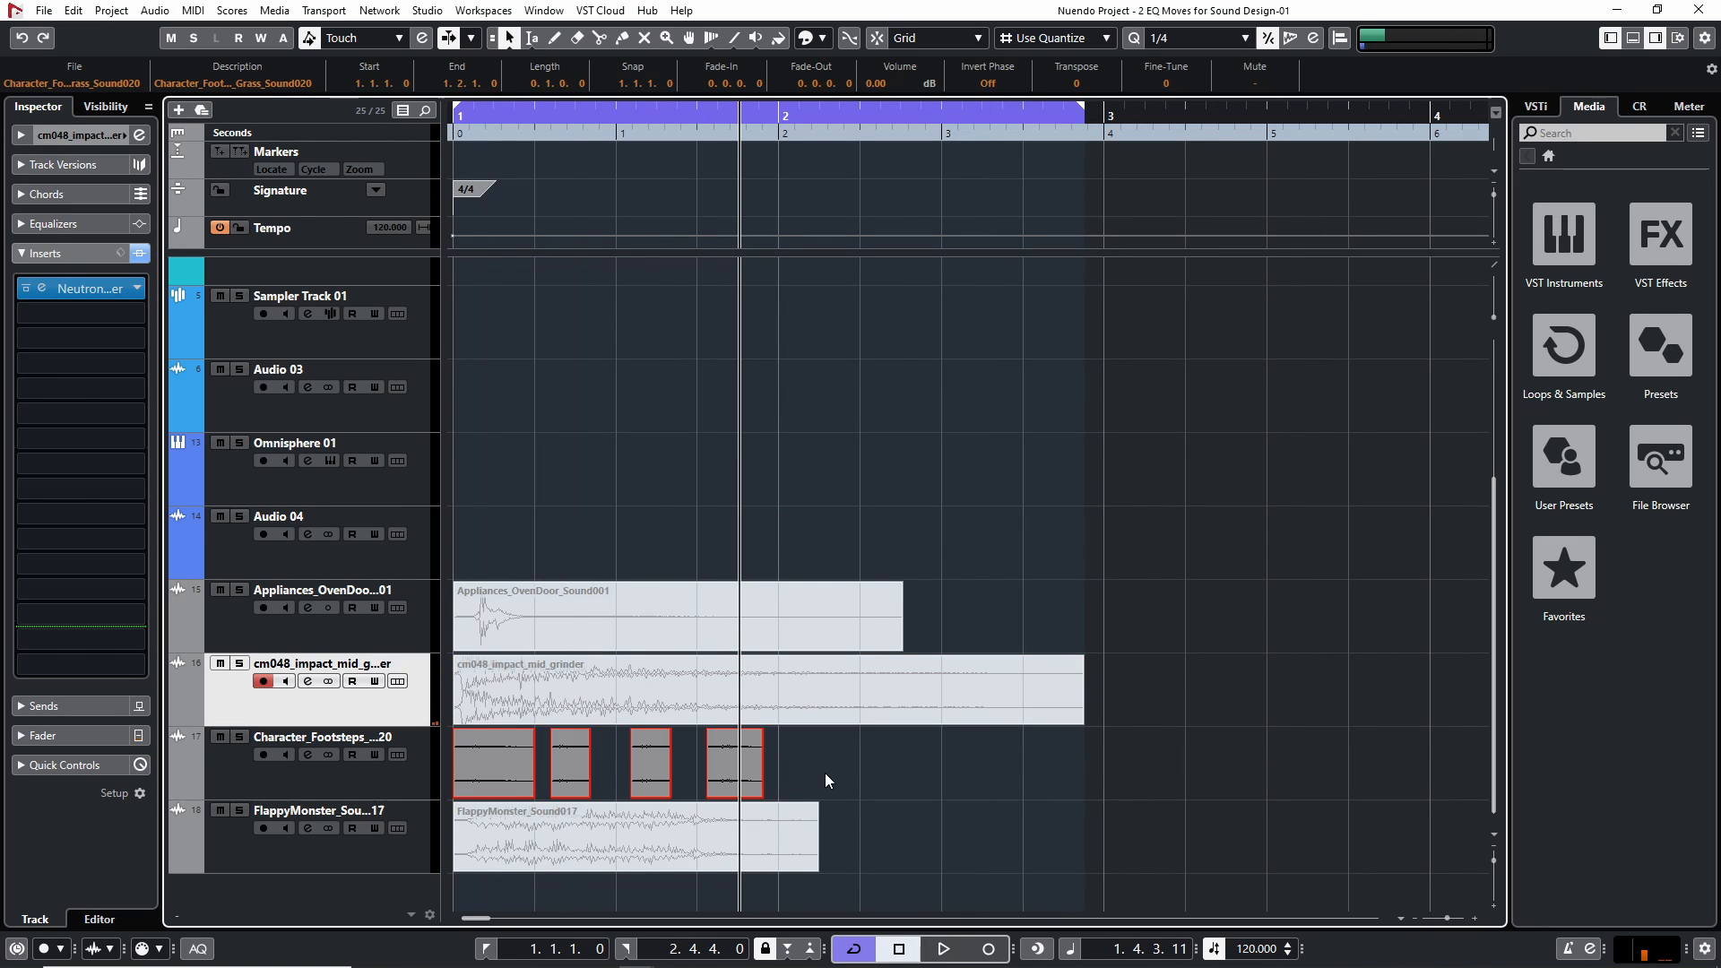
{"action": "left_click", "coordinate": [825, 774]}
{"action": "key", "text": "Home"}
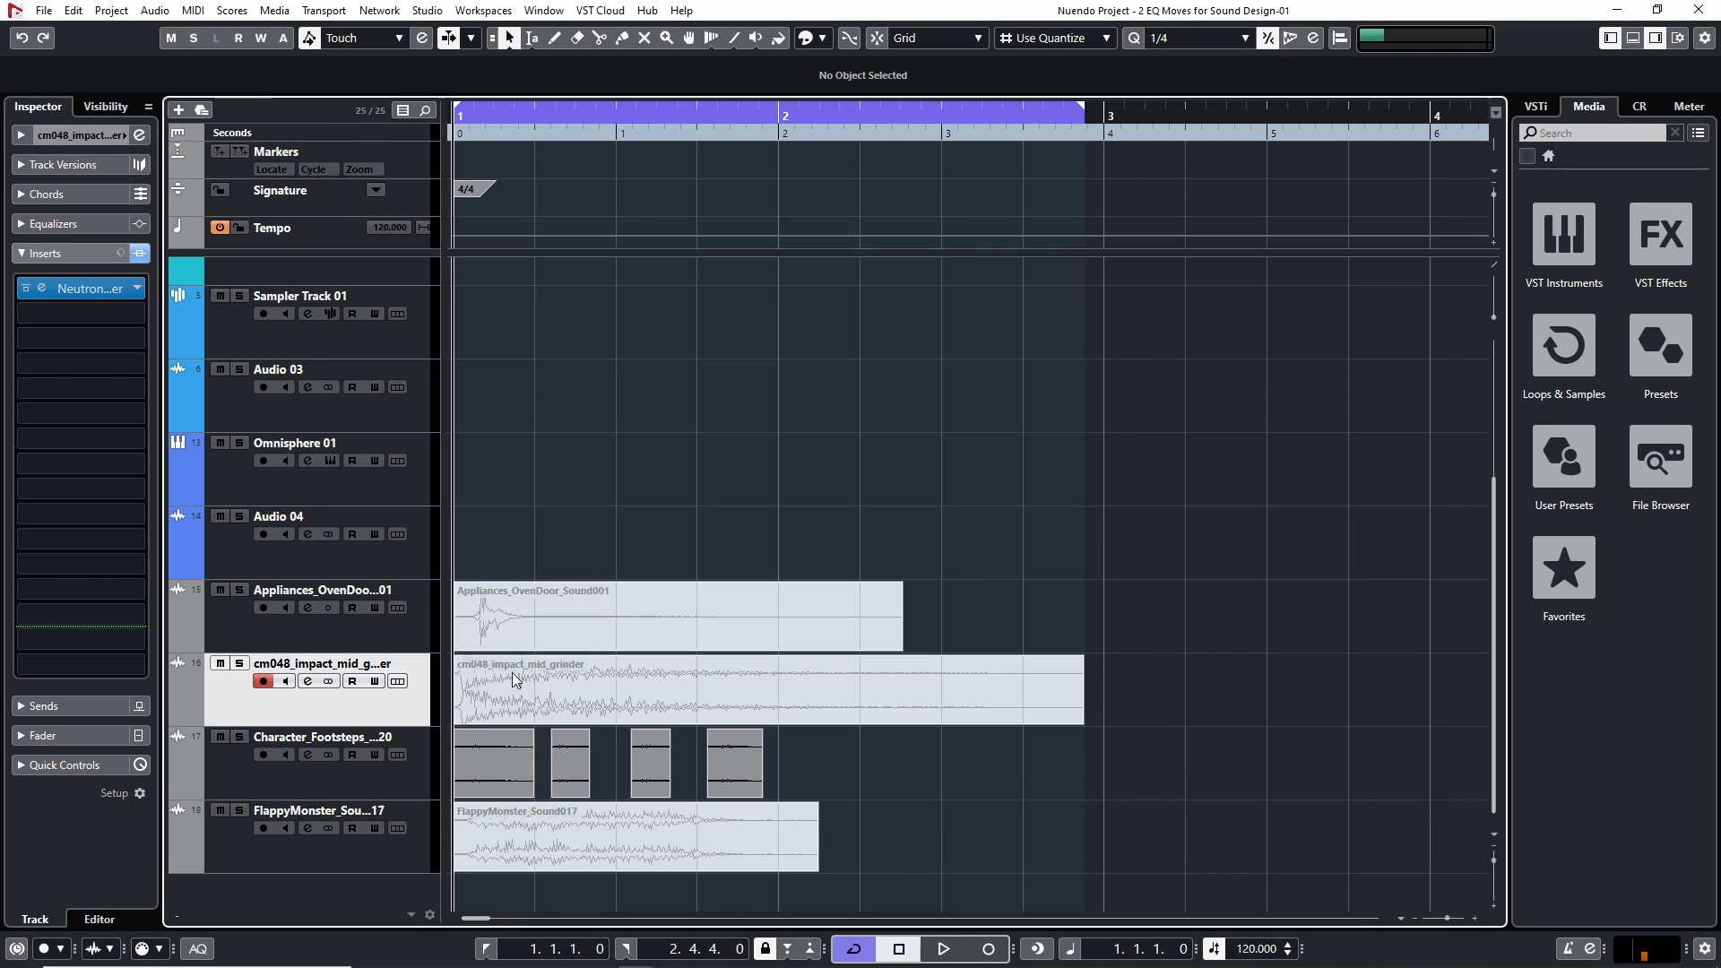
Select the Character_Footsteps track, open its Neutron 2 Equalizer, and turn off the equalizer's bypass
{"action": "left_click", "coordinate": [226, 764]}
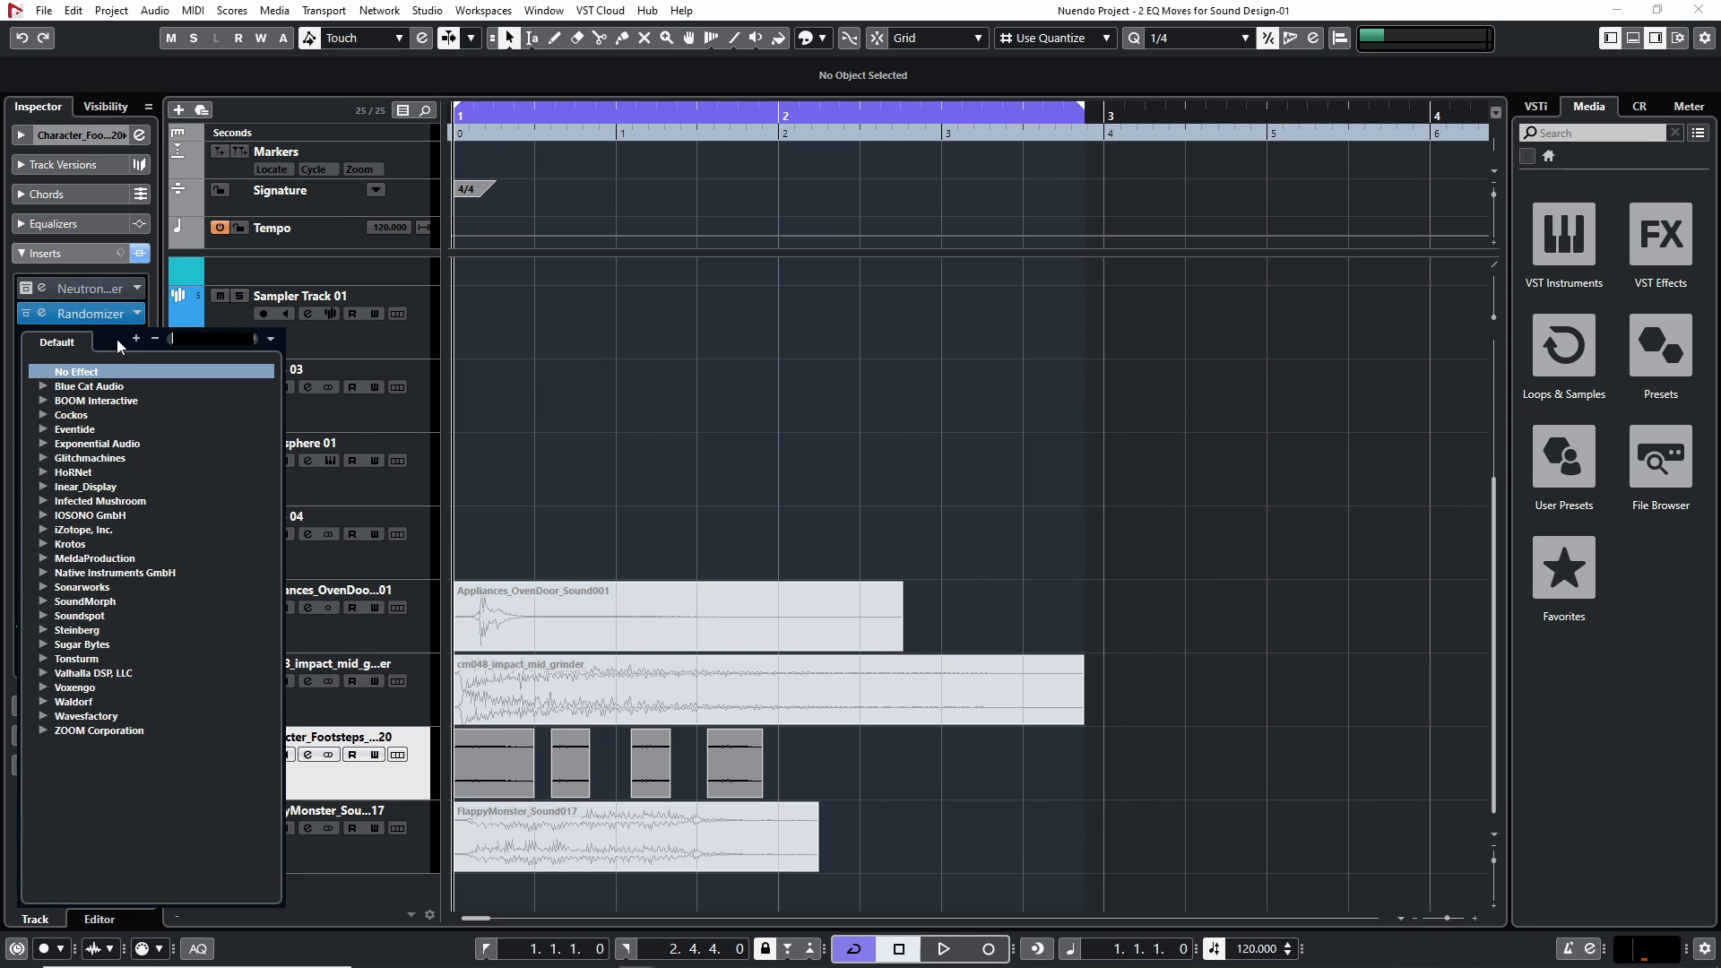
{"action": "left_click", "coordinate": [68, 283]}
{"action": "left_click", "coordinate": [43, 283]}
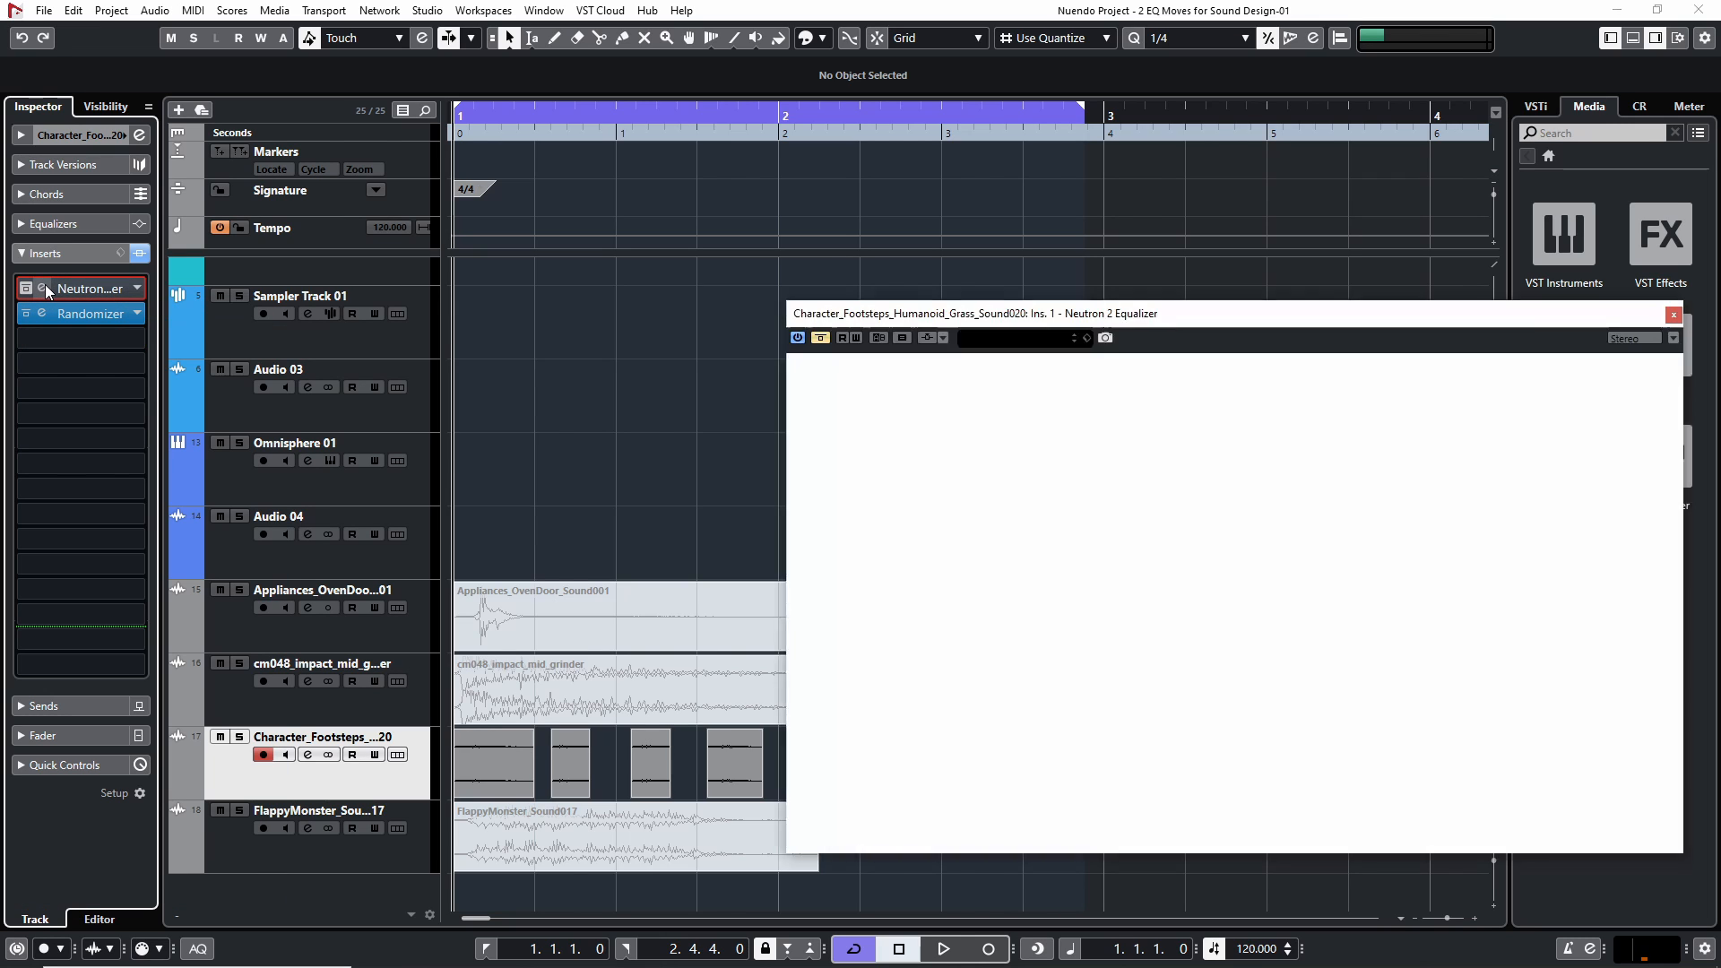
{"action": "left_click", "coordinate": [824, 337]}
{"action": "double_click", "coordinate": [1184, 551]}
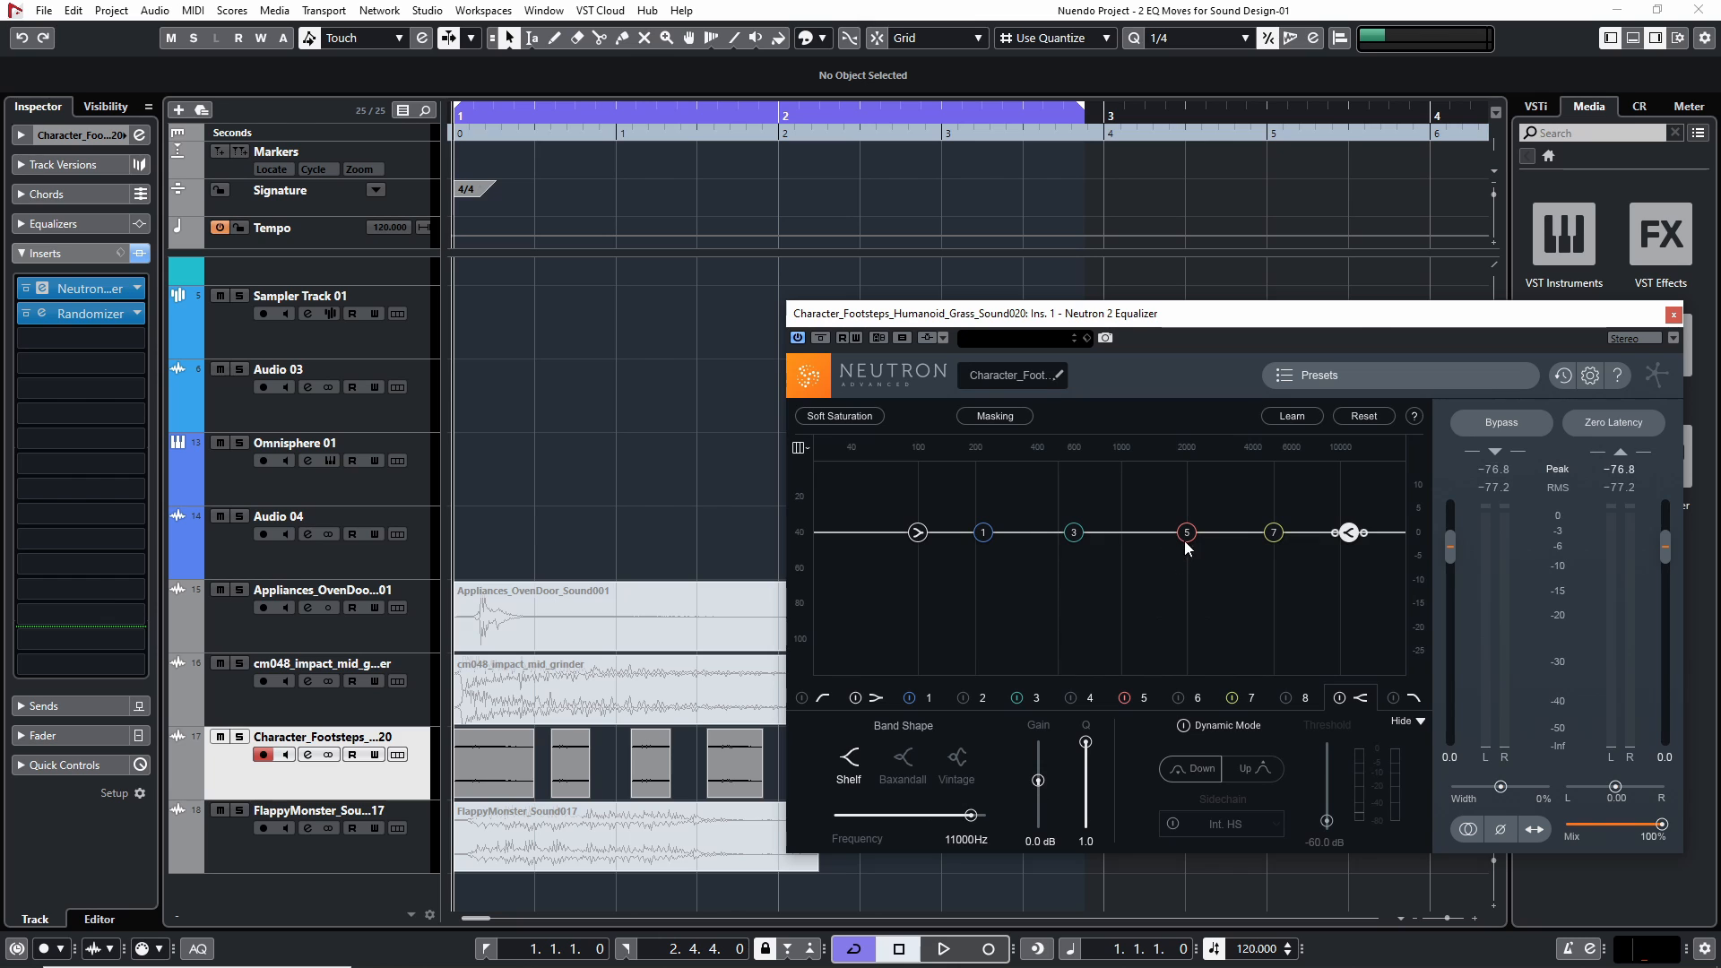
Set the cycle range around the Character_Footsteps clips and extend its end to 2.1.2.0
{"action": "key", "text": "space"}
{"action": "left_click_drag", "start_coordinate": [1342, 325], "coordinate": [1432, 291]}
{"action": "left_click_drag", "start_coordinate": [350, 773], "coordinate": [347, 772]}
{"action": "key", "text": "p"}
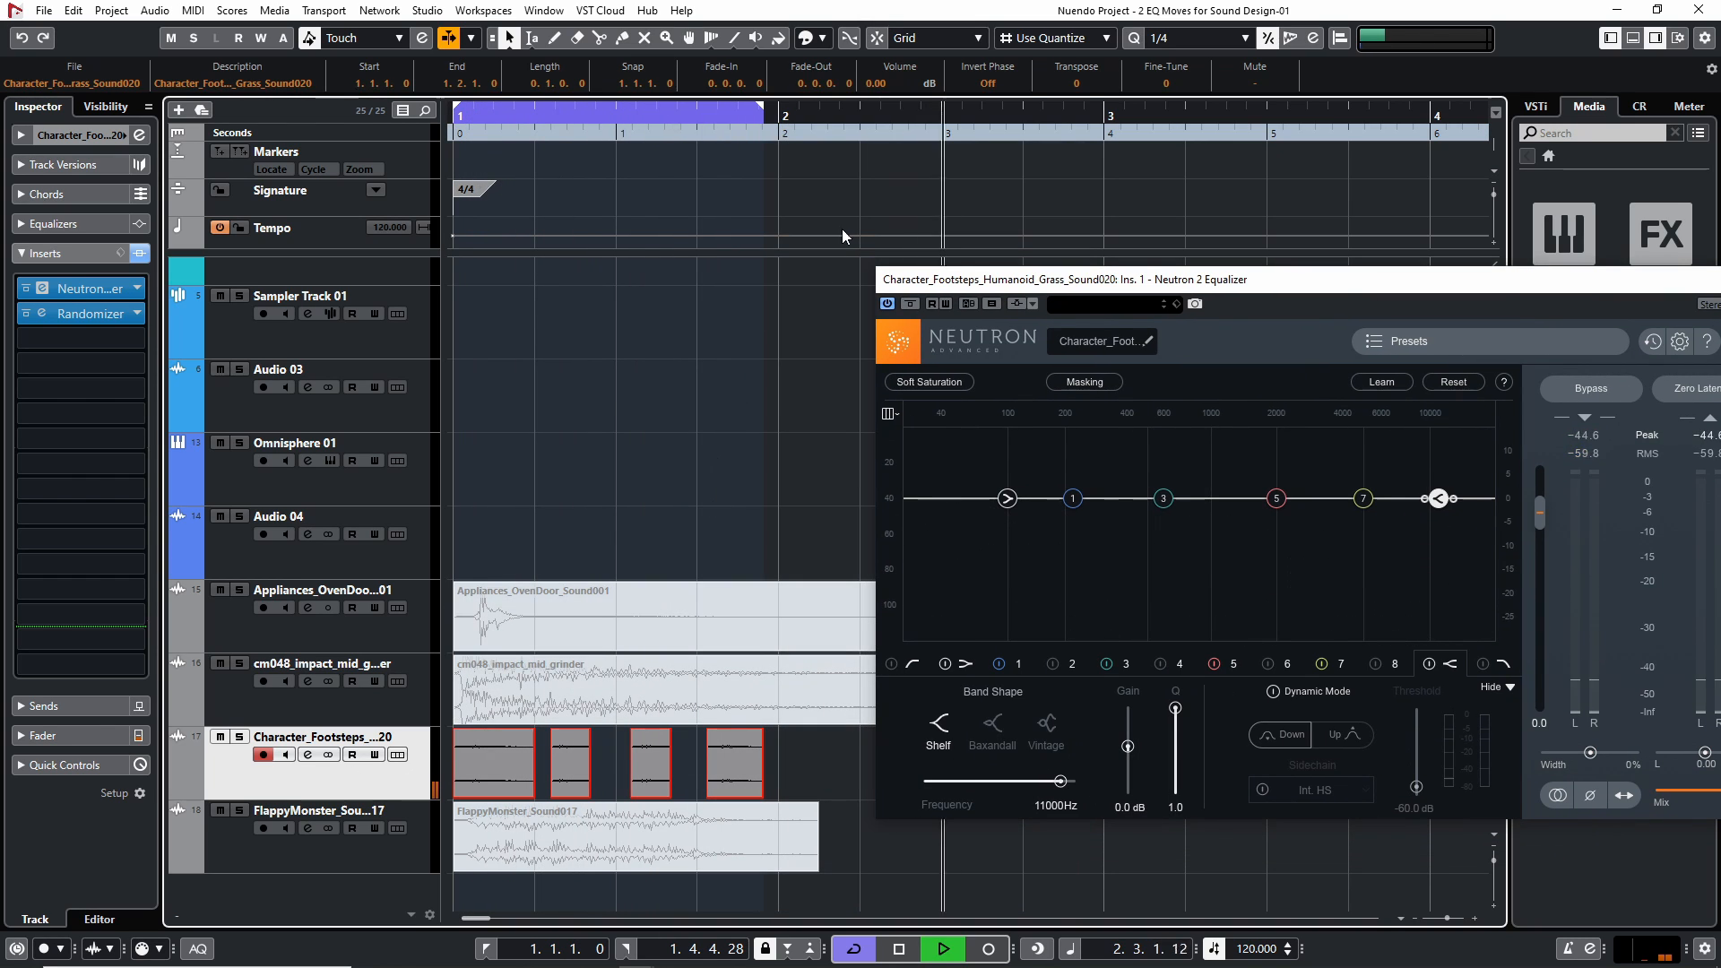
{"action": "key", "text": "space"}
{"action": "left_click_drag", "start_coordinate": [763, 114], "coordinate": [799, 111]}
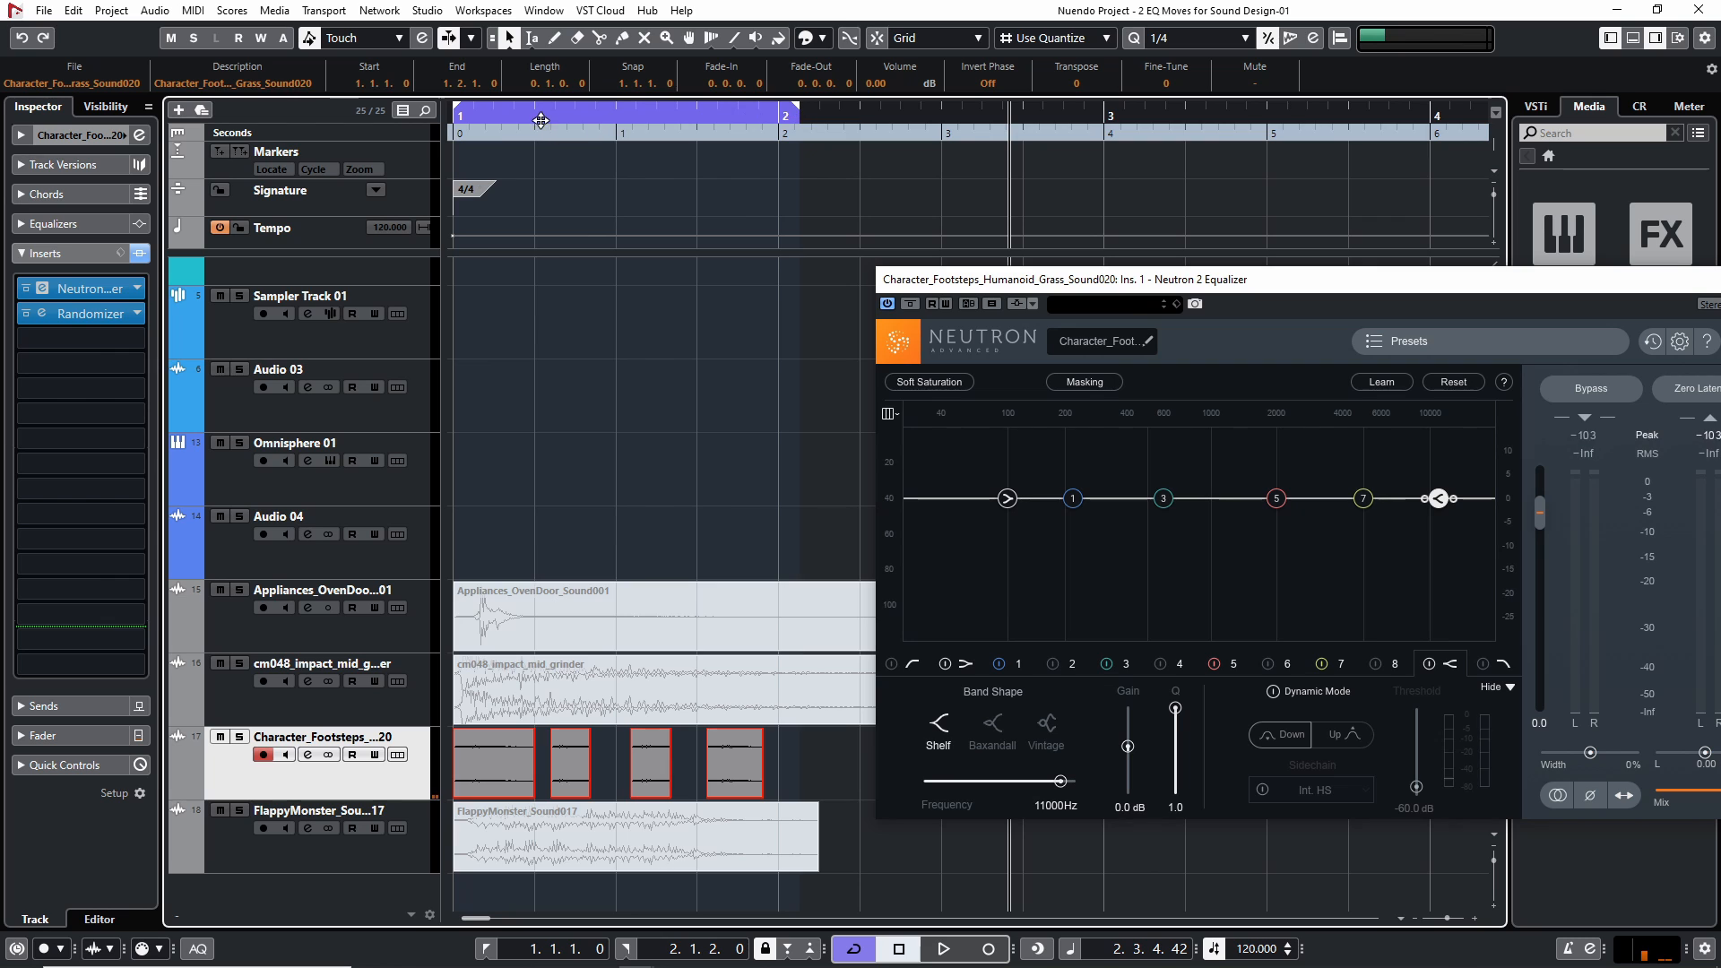
Audition the footsteps from the project start with the flat equalizer, moving its window fully into view
{"action": "key", "text": "space"}
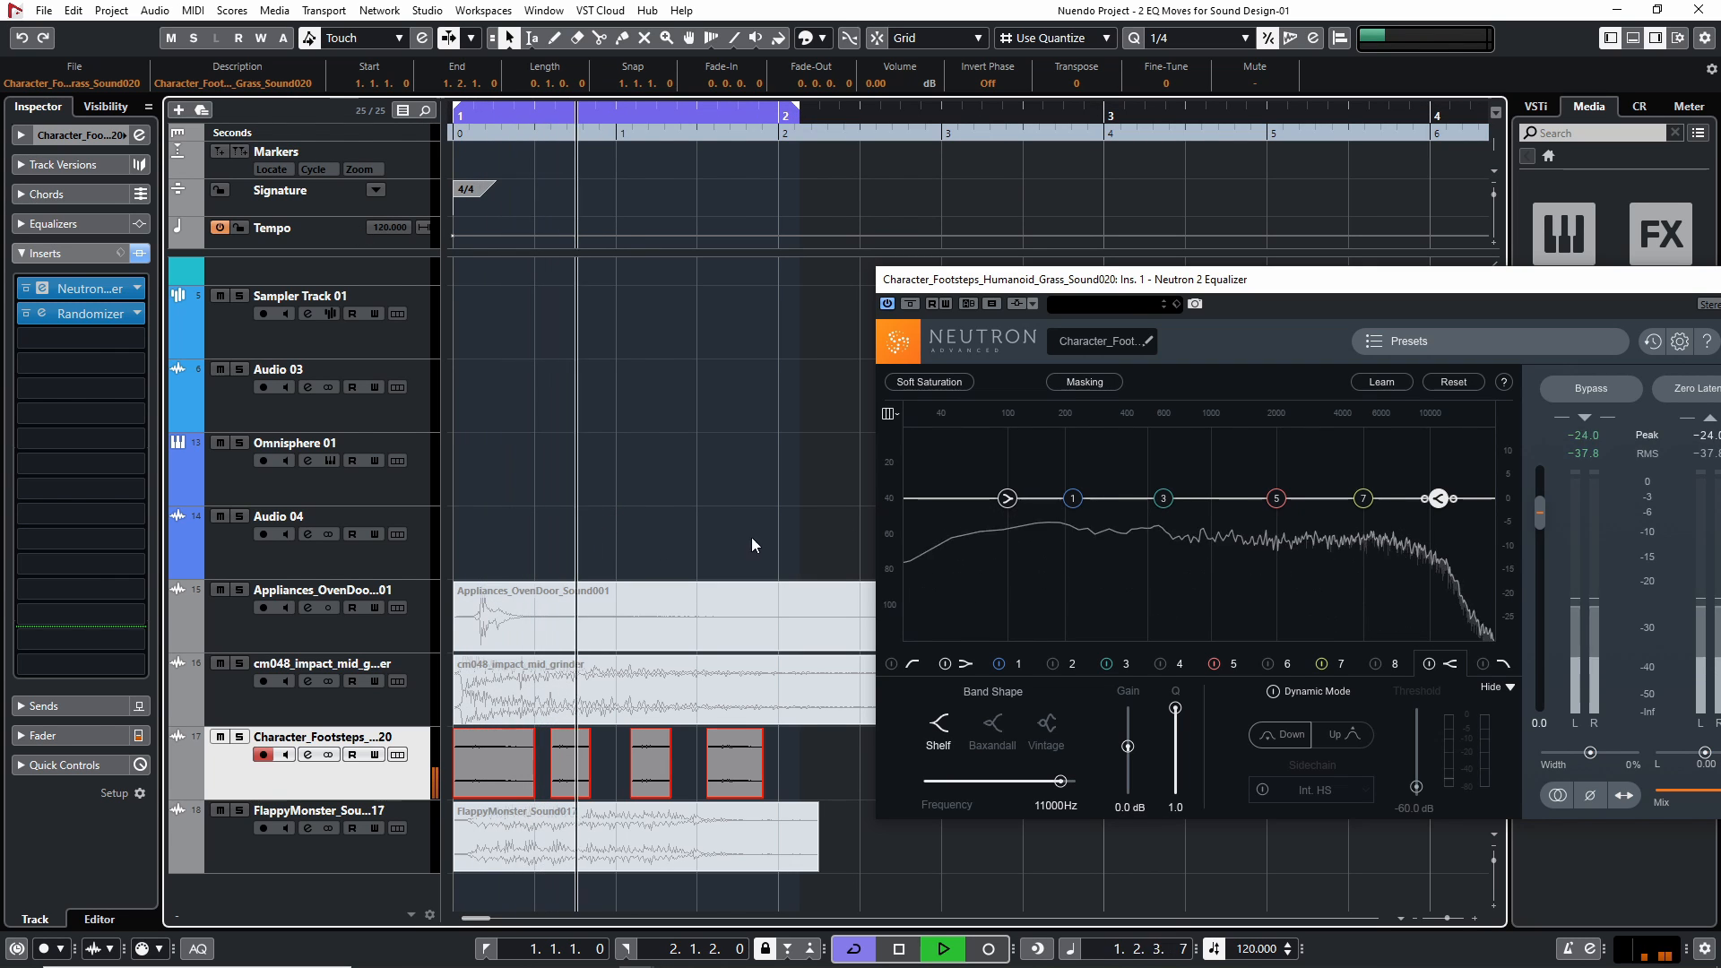
{"action": "left_click_drag", "start_coordinate": [1309, 286], "coordinate": [1140, 242]}
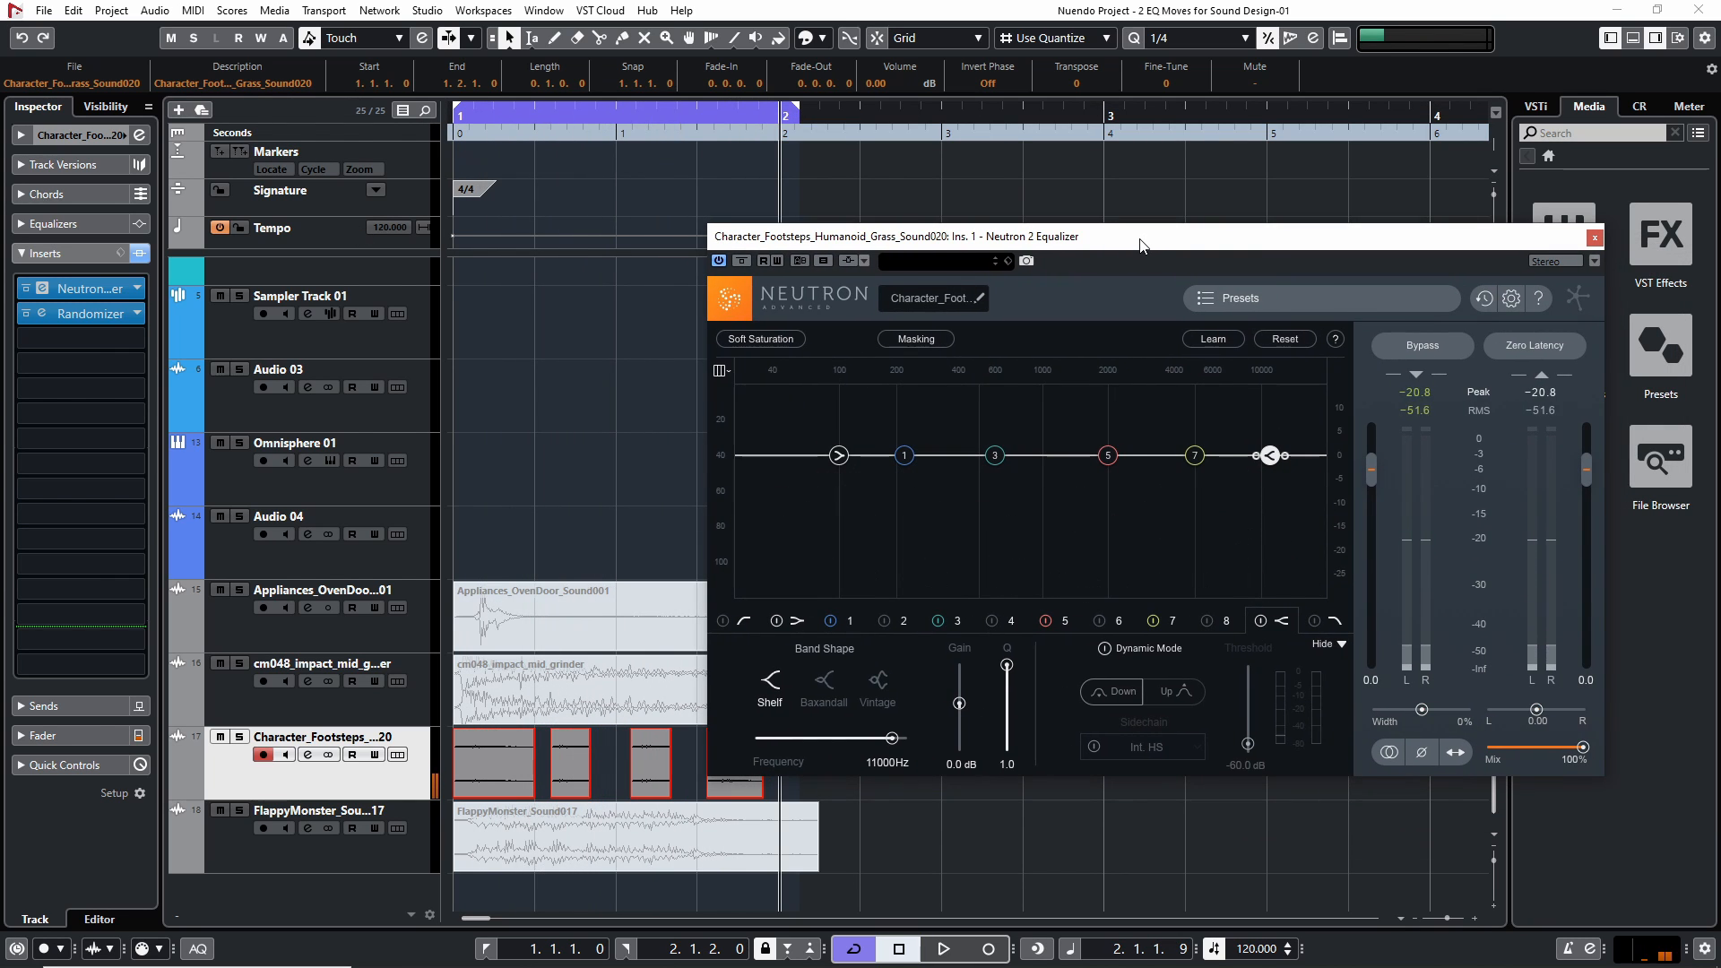
{"action": "left_click_drag", "start_coordinate": [717, 120], "coordinate": [439, 114]}
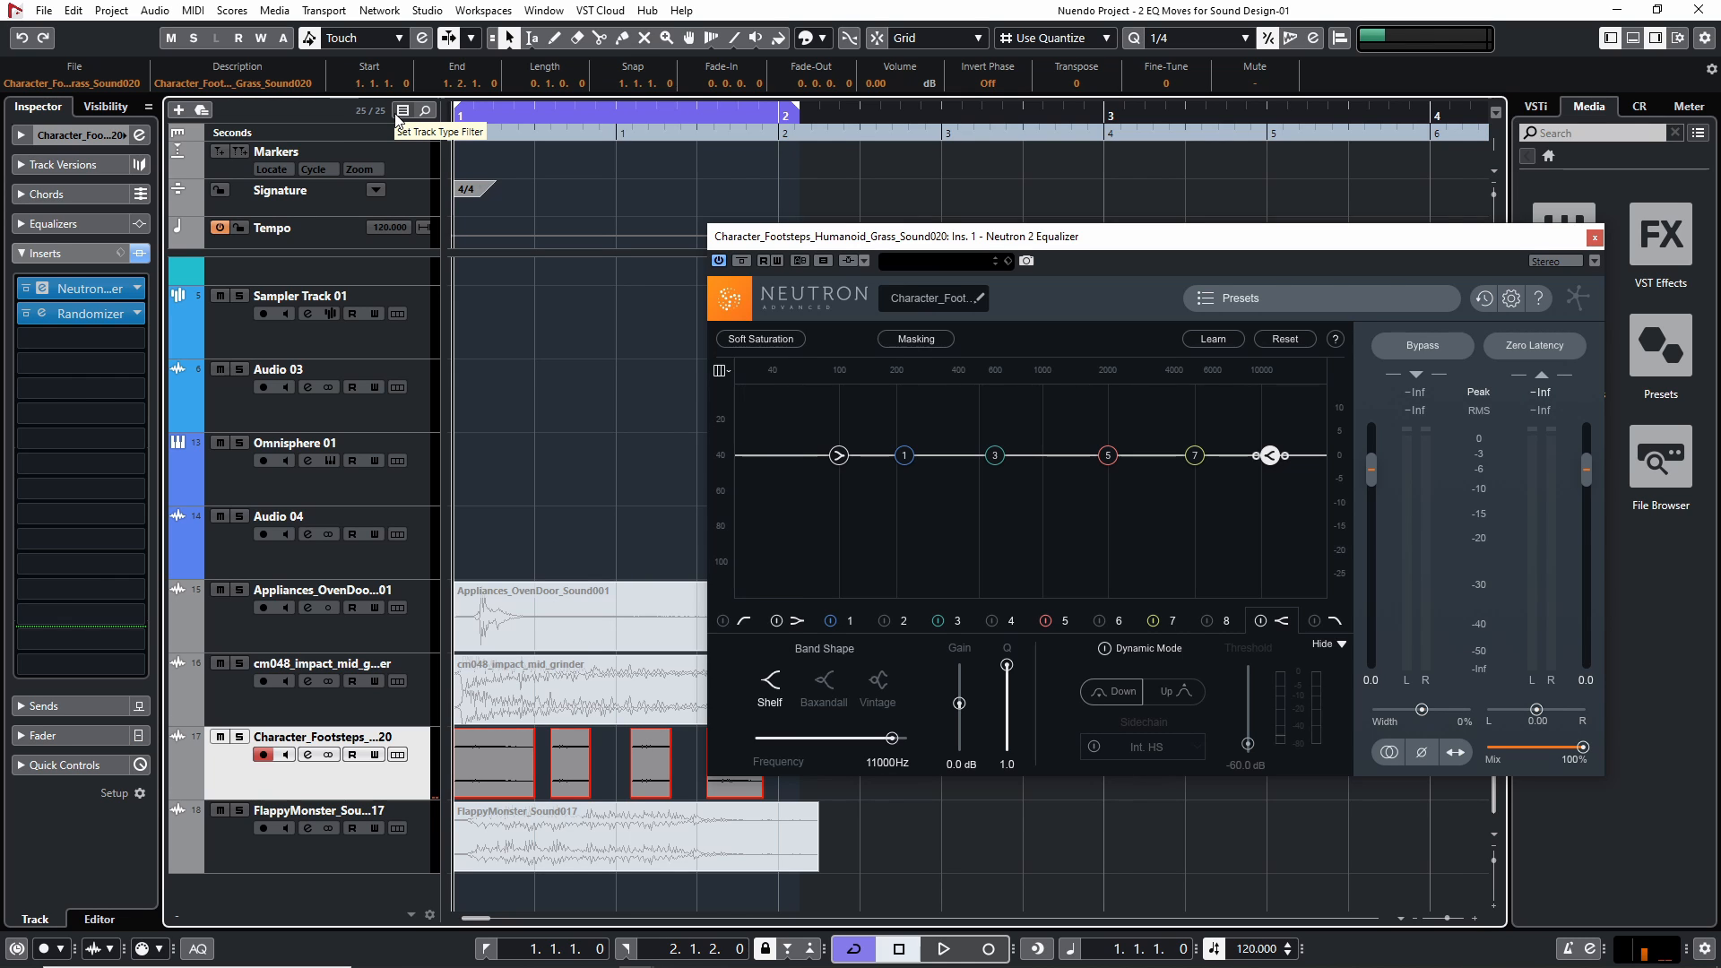
{"action": "key", "text": "space"}
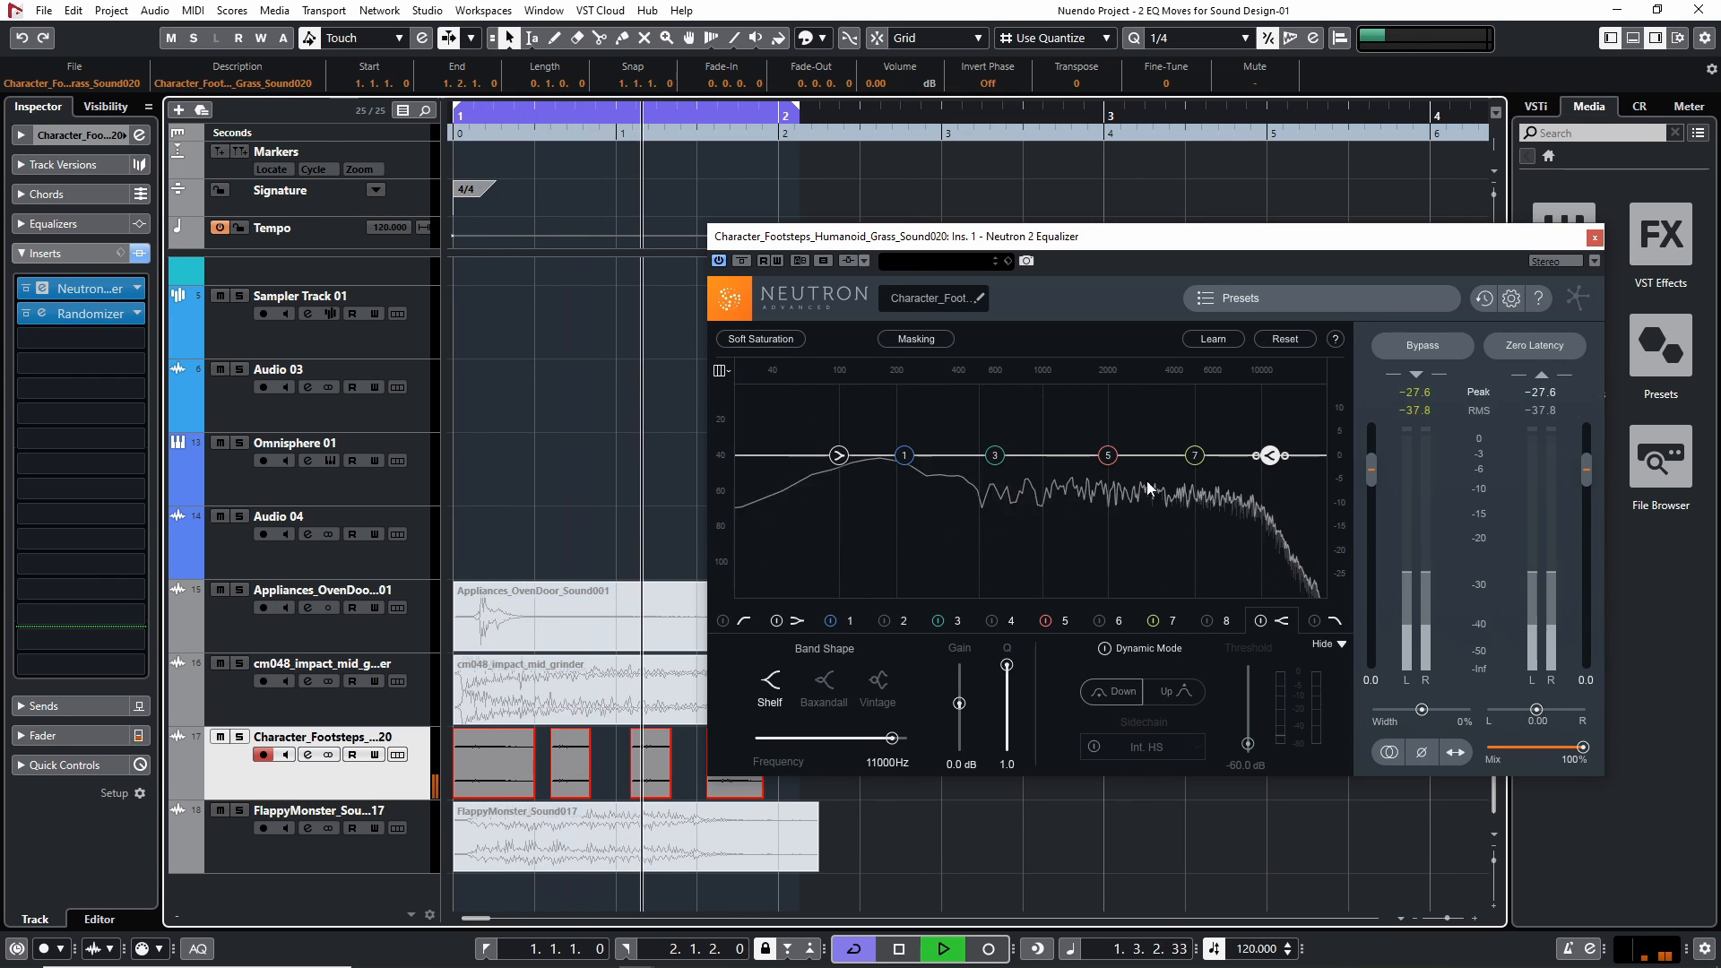
{"action": "key", "text": "space"}
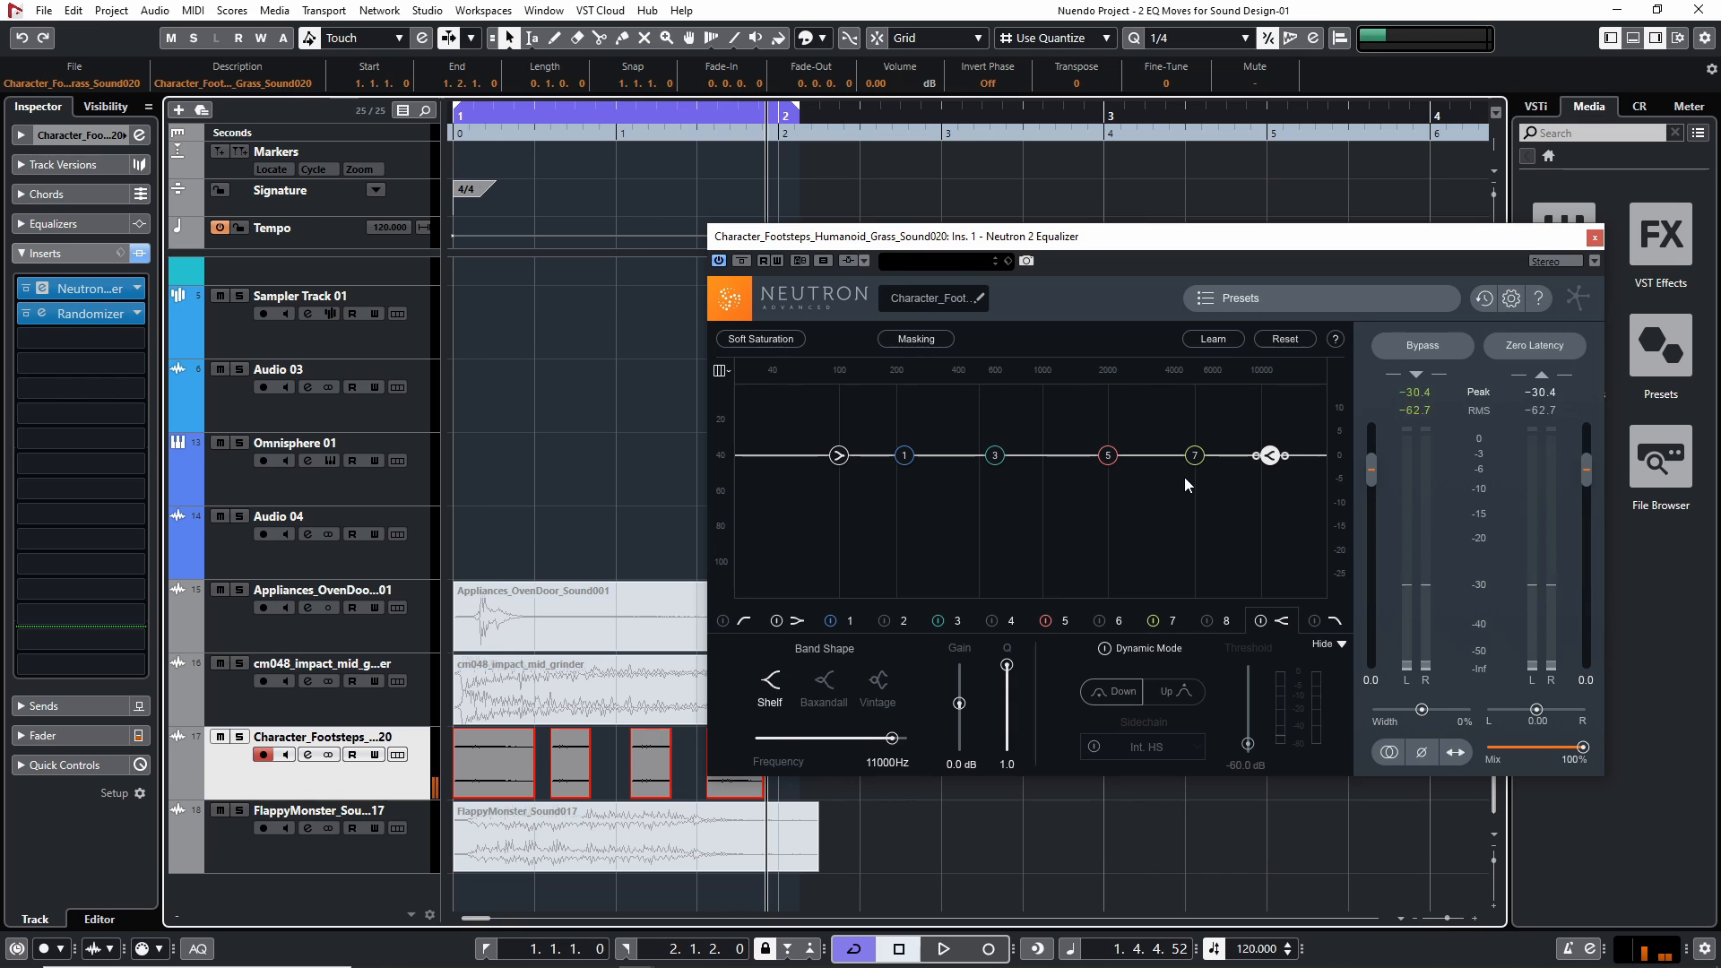
Try a high-shelf cut of about -2.9 dB at 2345 Hz on the footsteps, audition it, and reset the band
{"action": "left_click_drag", "start_coordinate": [1271, 457], "coordinate": [1133, 475]}
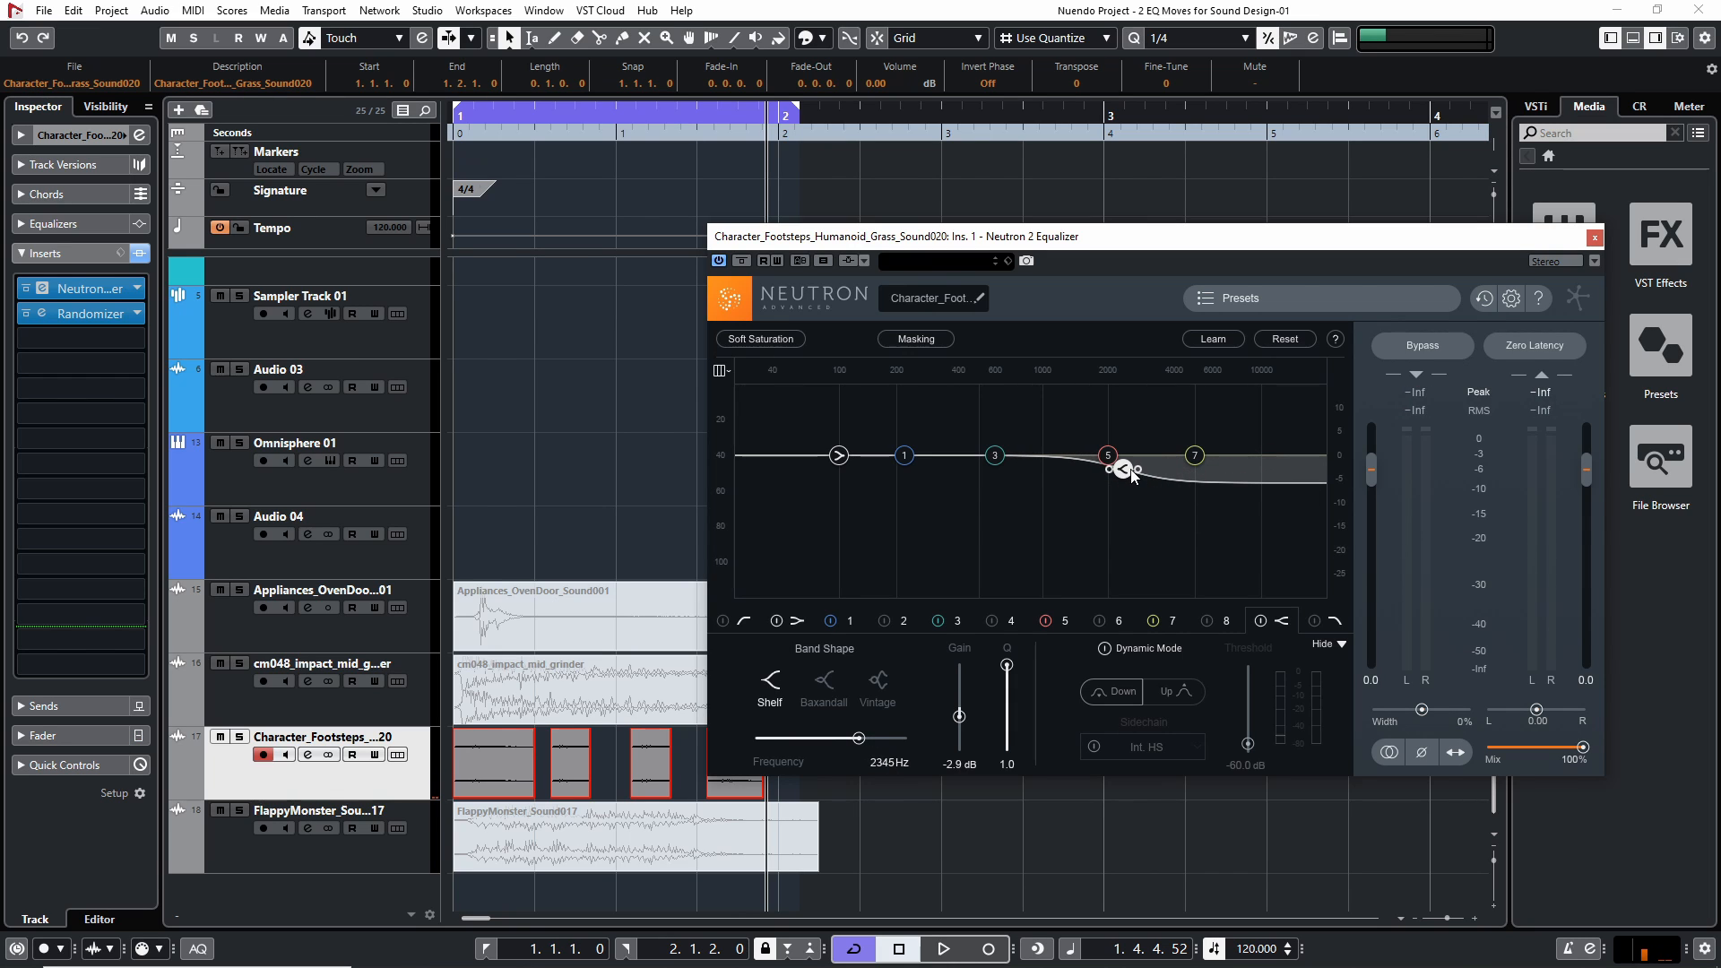
{"action": "key", "text": "space"}
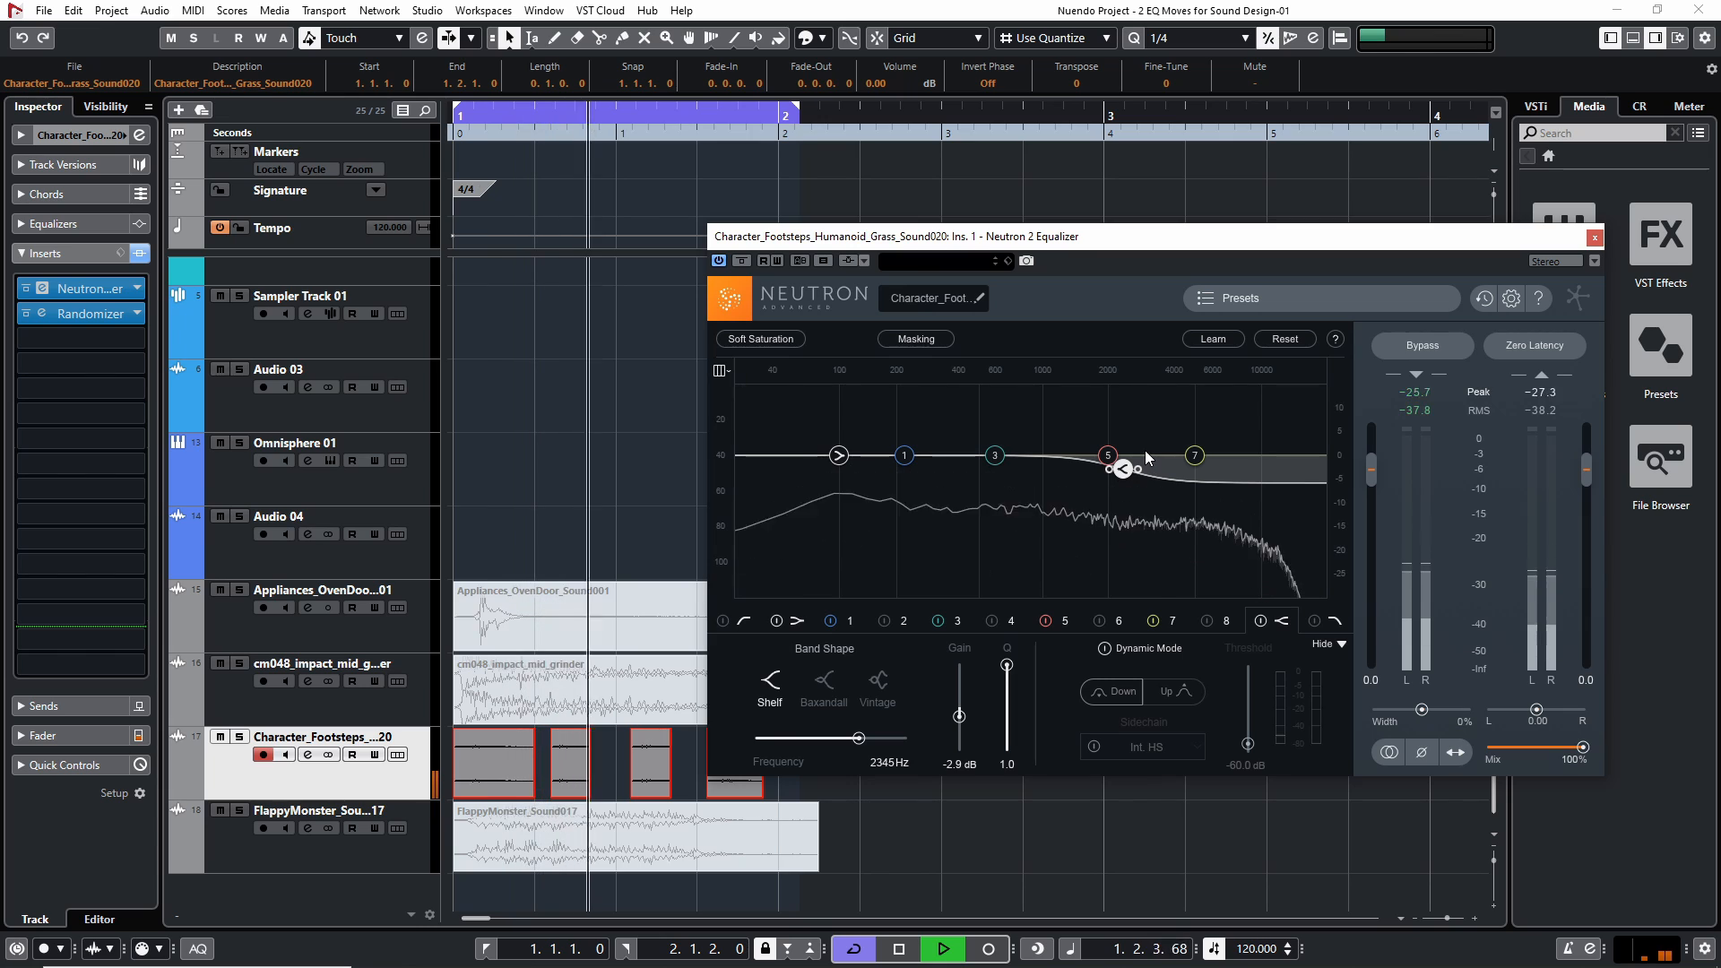
{"action": "key", "text": "space"}
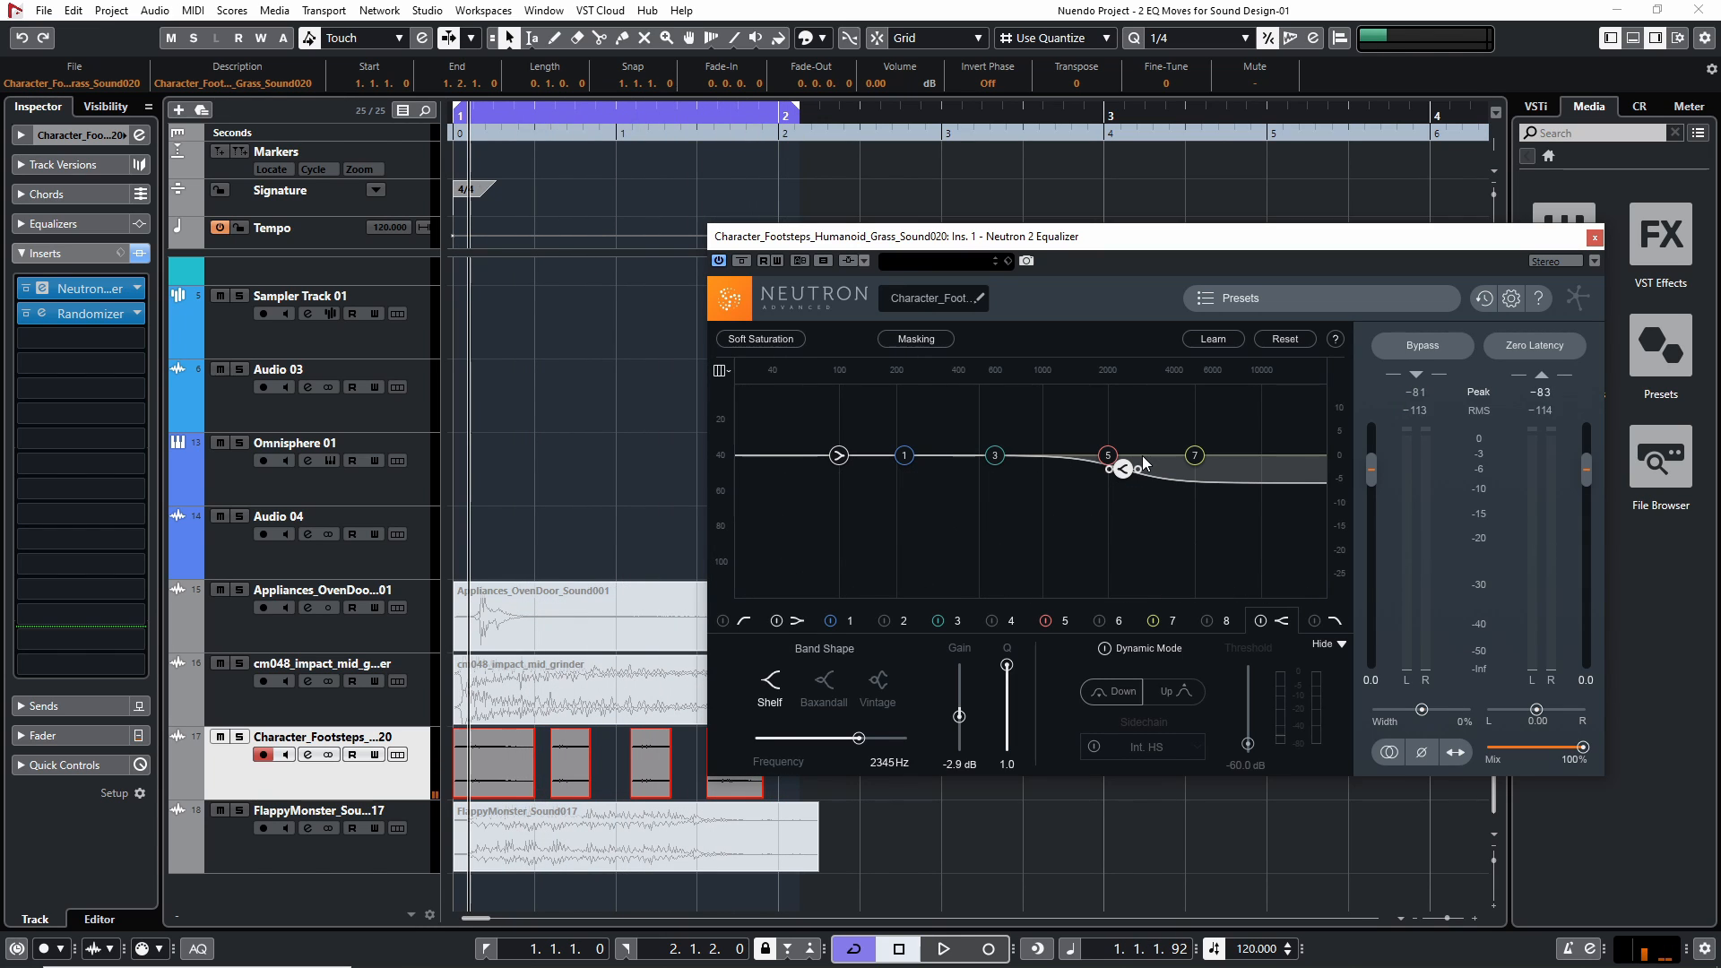
{"action": "double_click", "coordinate": [1122, 473]}
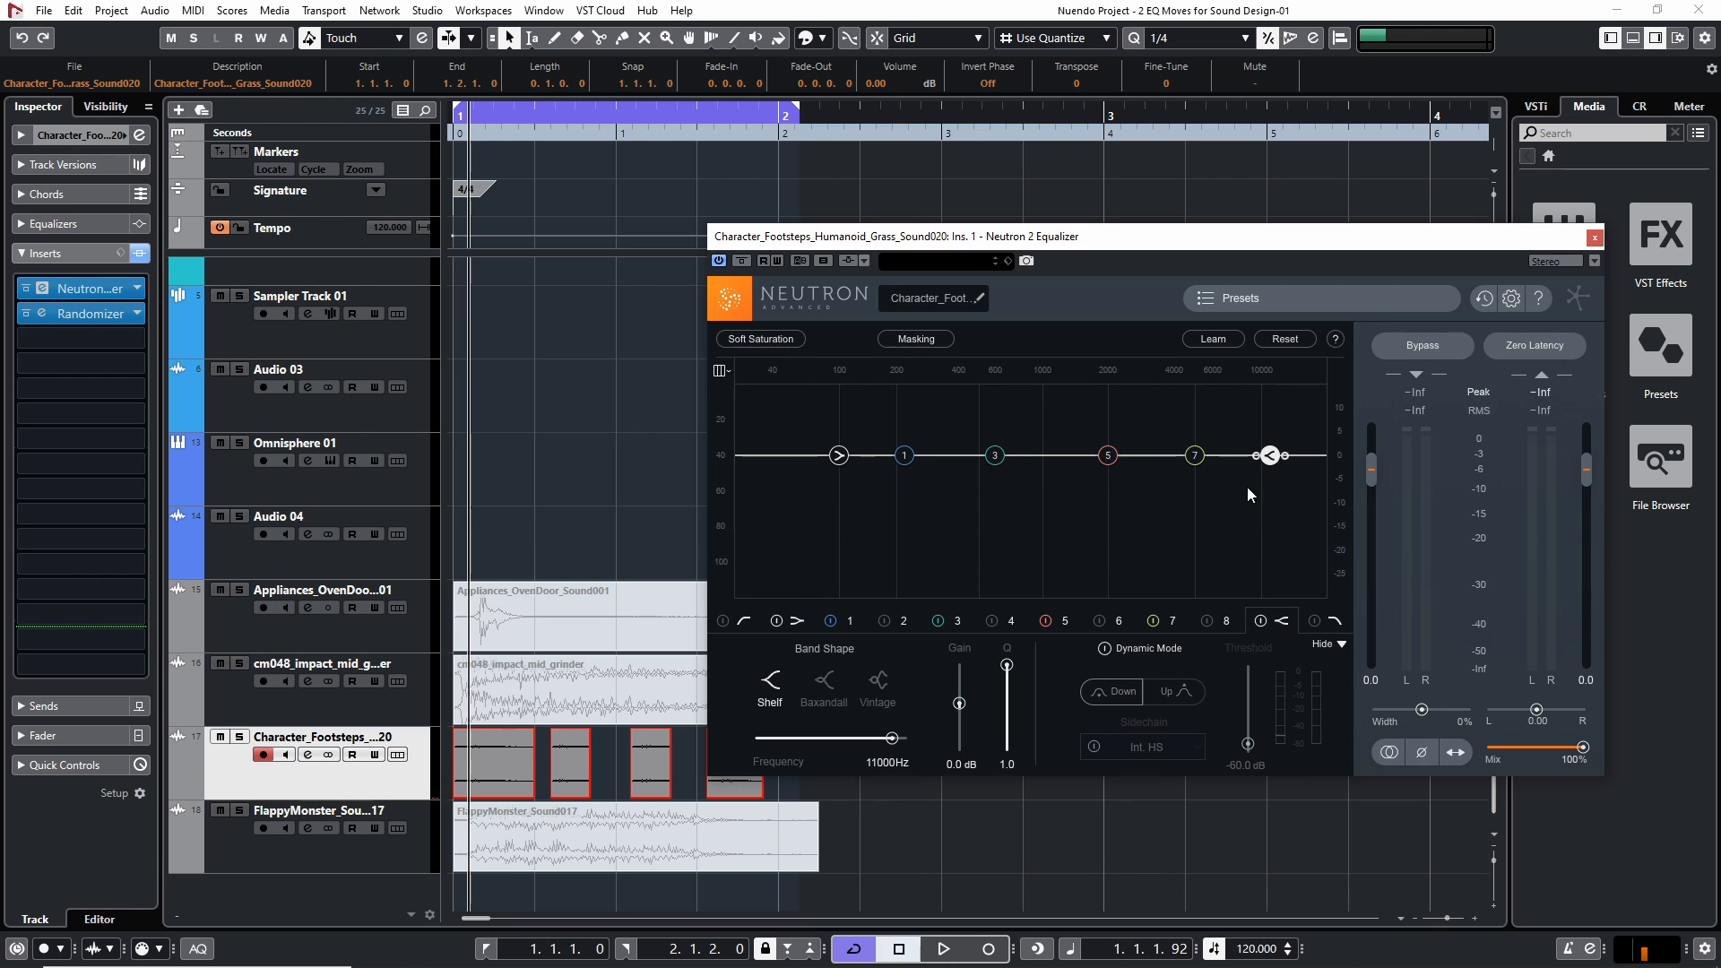
Audition high-shelf cuts of about -3.5 dB at 1667 Hz and 1764 Hz on the footsteps, and return the playhead to the start
{"action": "left_click_drag", "start_coordinate": [1269, 455], "coordinate": [1090, 472]}
{"action": "key", "text": "space"}
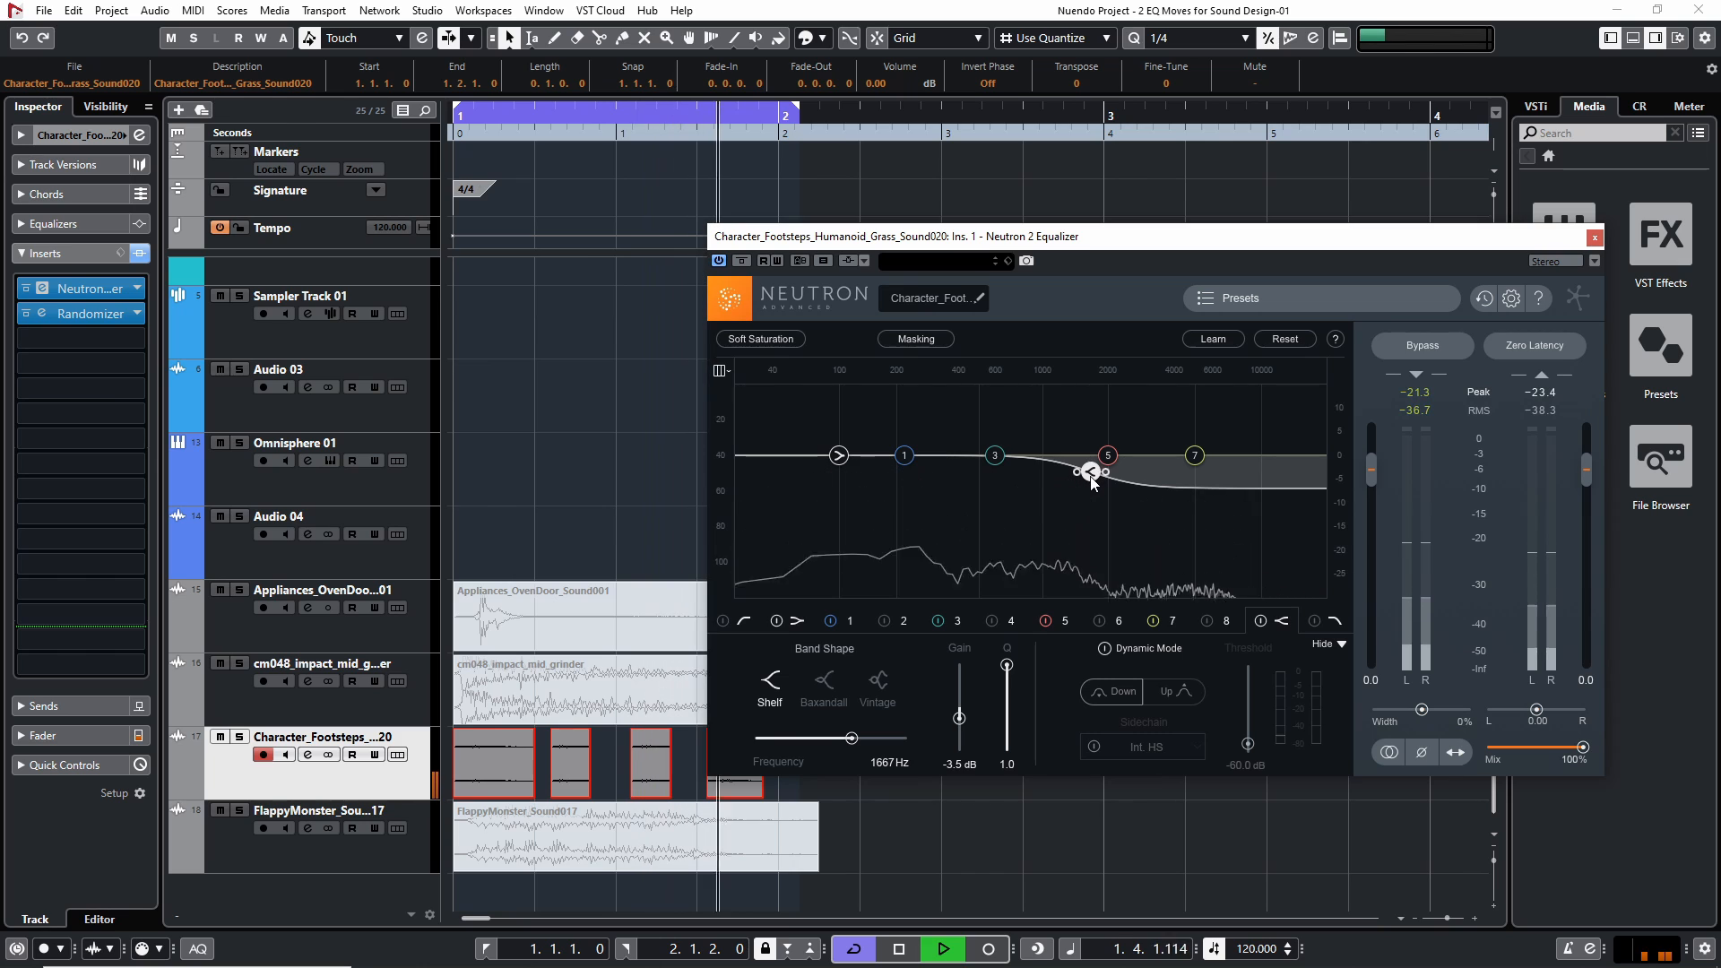
{"action": "double_click", "coordinate": [1090, 473]}
{"action": "left_click_drag", "start_coordinate": [1270, 455], "coordinate": [1100, 477]}
{"action": "key", "text": "space"}
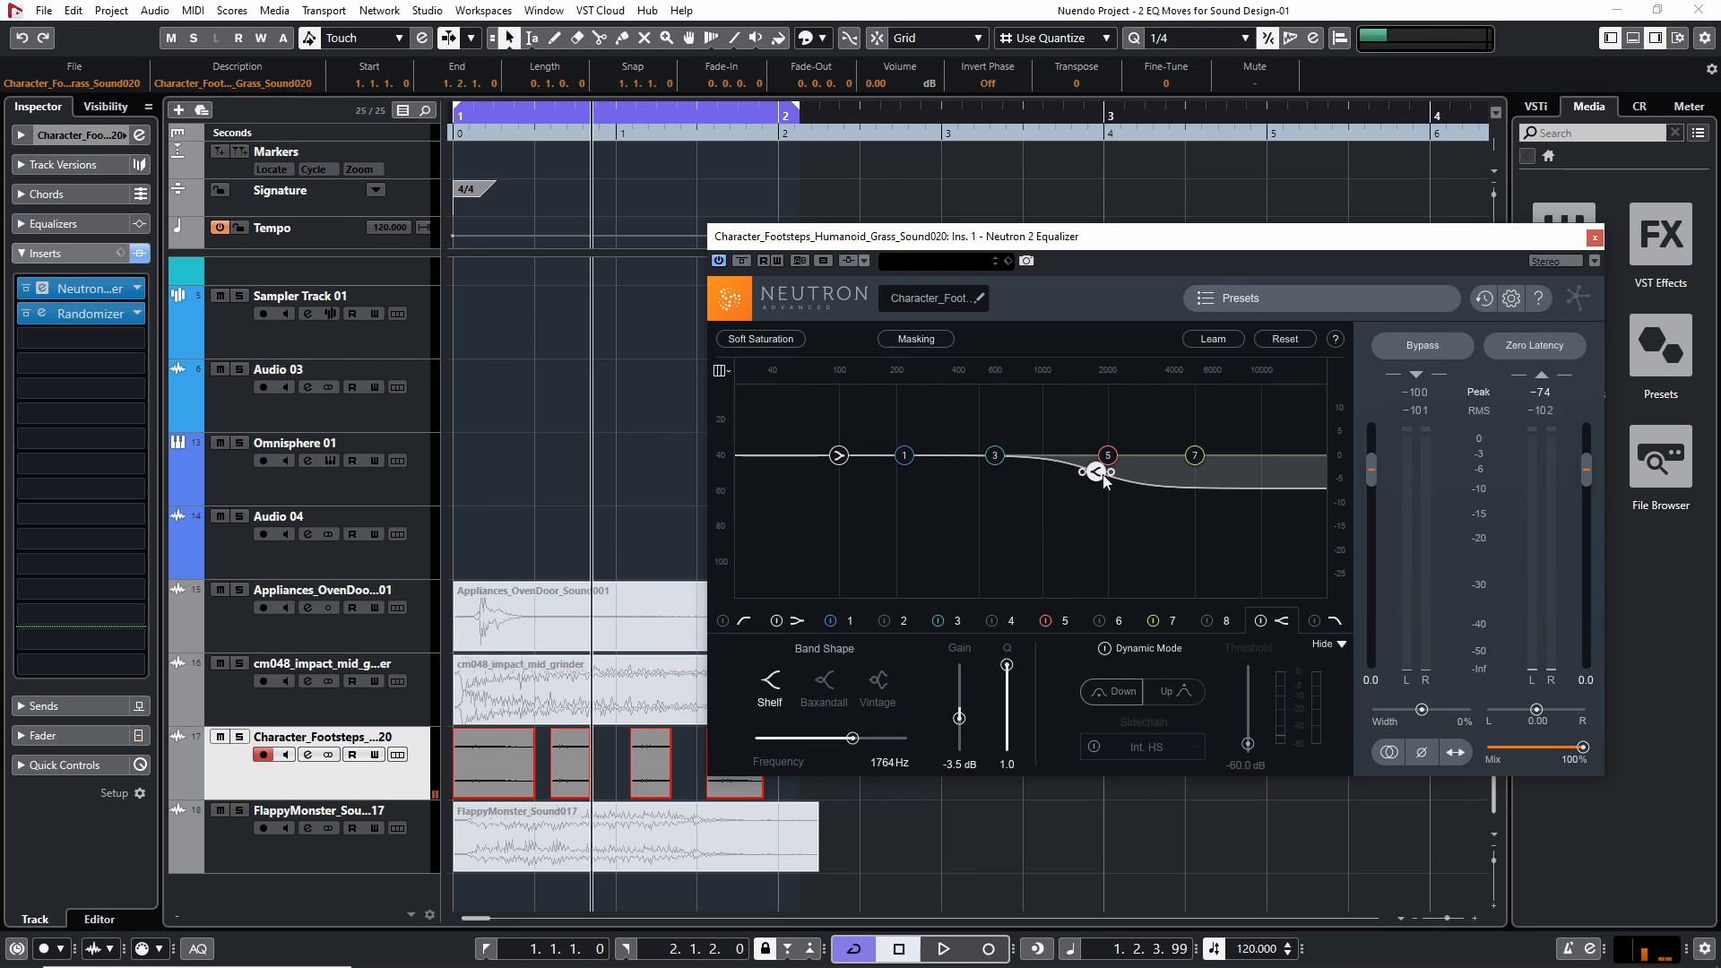
{"action": "left_click_drag", "start_coordinate": [536, 134], "coordinate": [409, 118]}
Try a low-shelf cut of about -5.5 dB at 204 Hz on the footsteps, audition it, and reset that band
{"action": "left_click", "coordinate": [840, 456]}
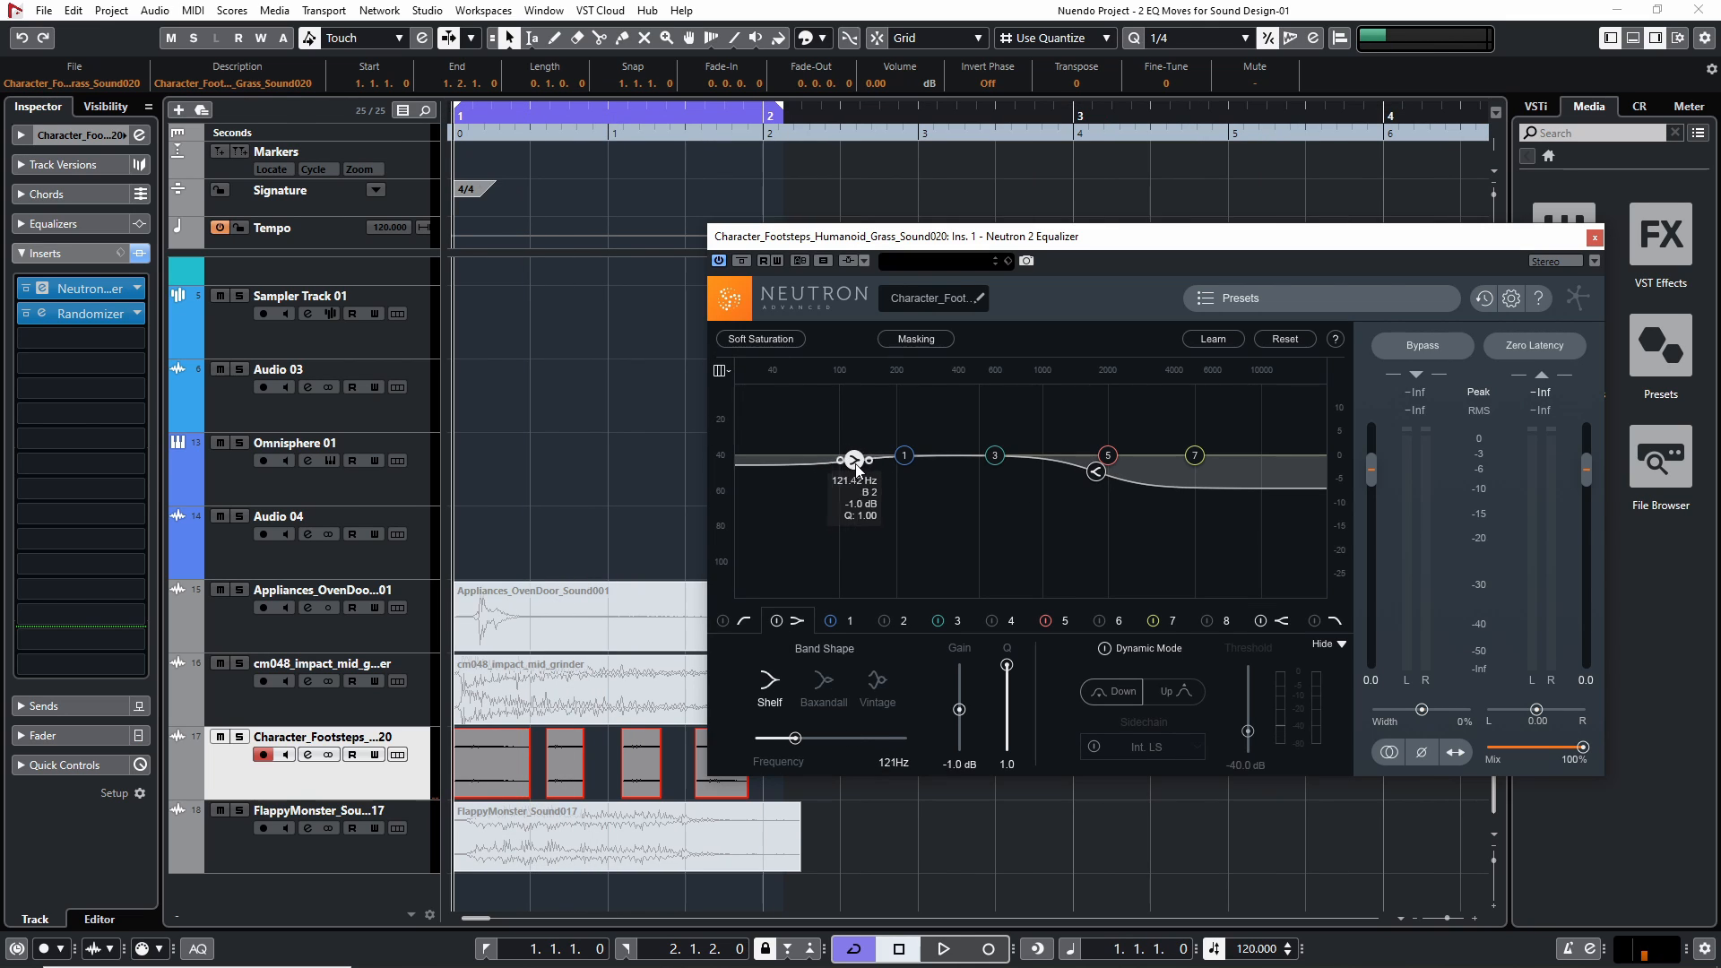
{"action": "left_click_drag", "start_coordinate": [838, 455], "coordinate": [898, 482]}
{"action": "key", "text": "space"}
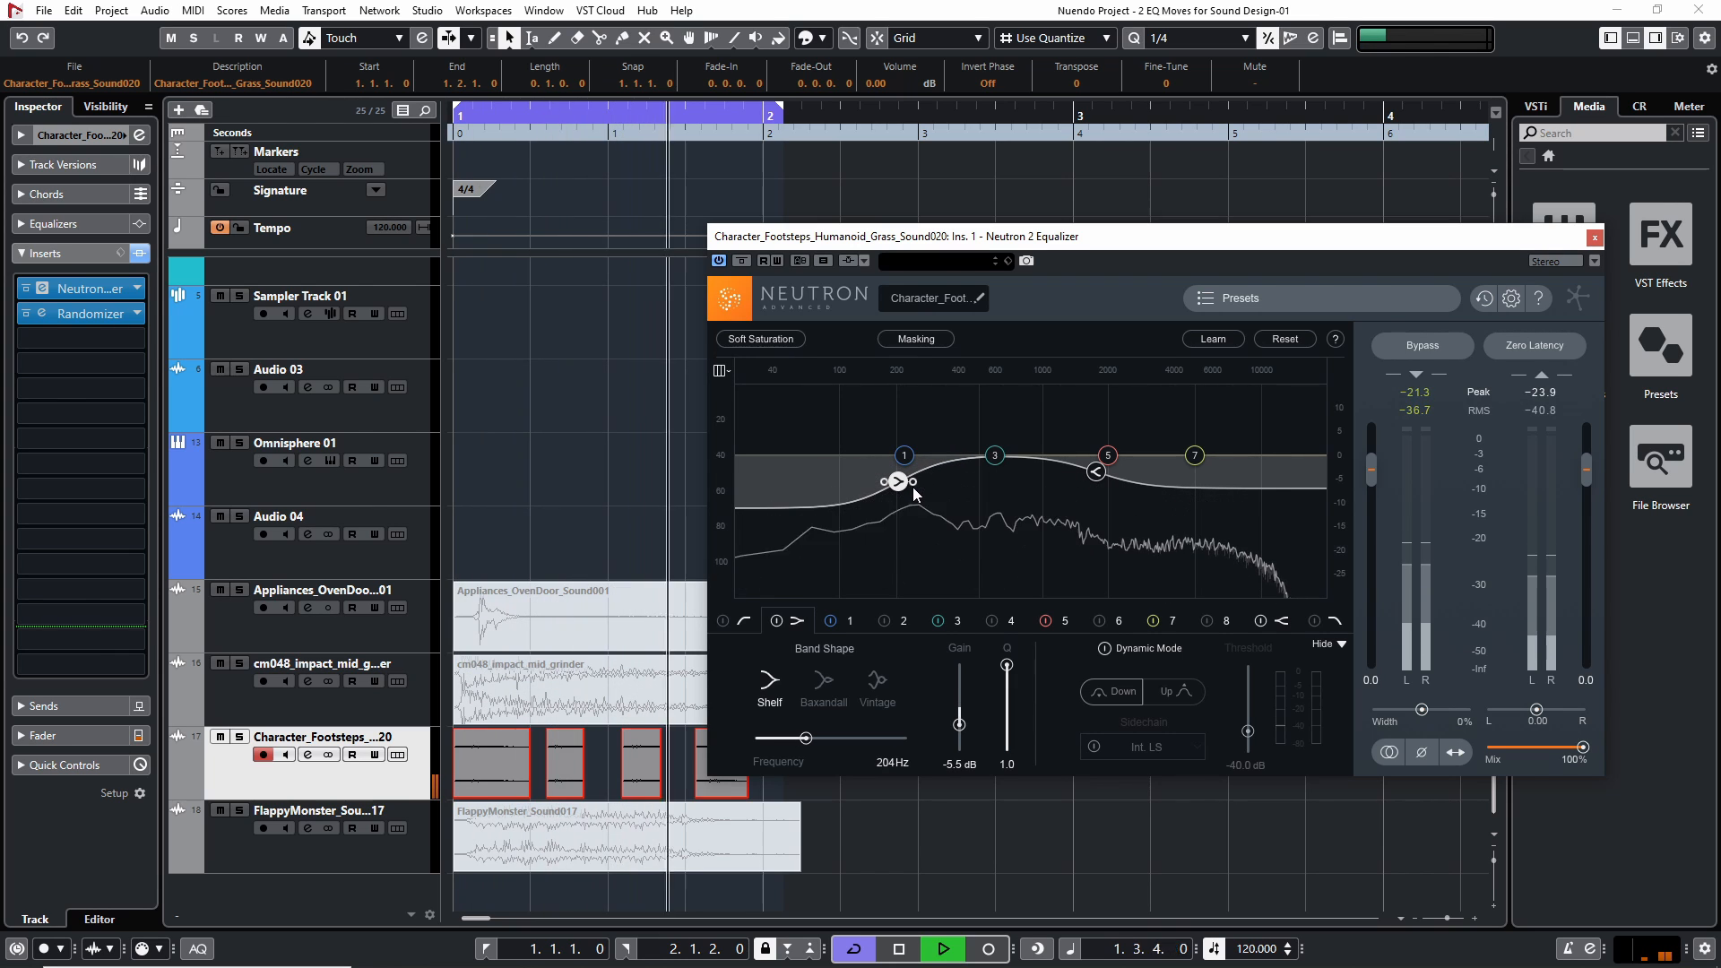
{"action": "key", "text": "space"}
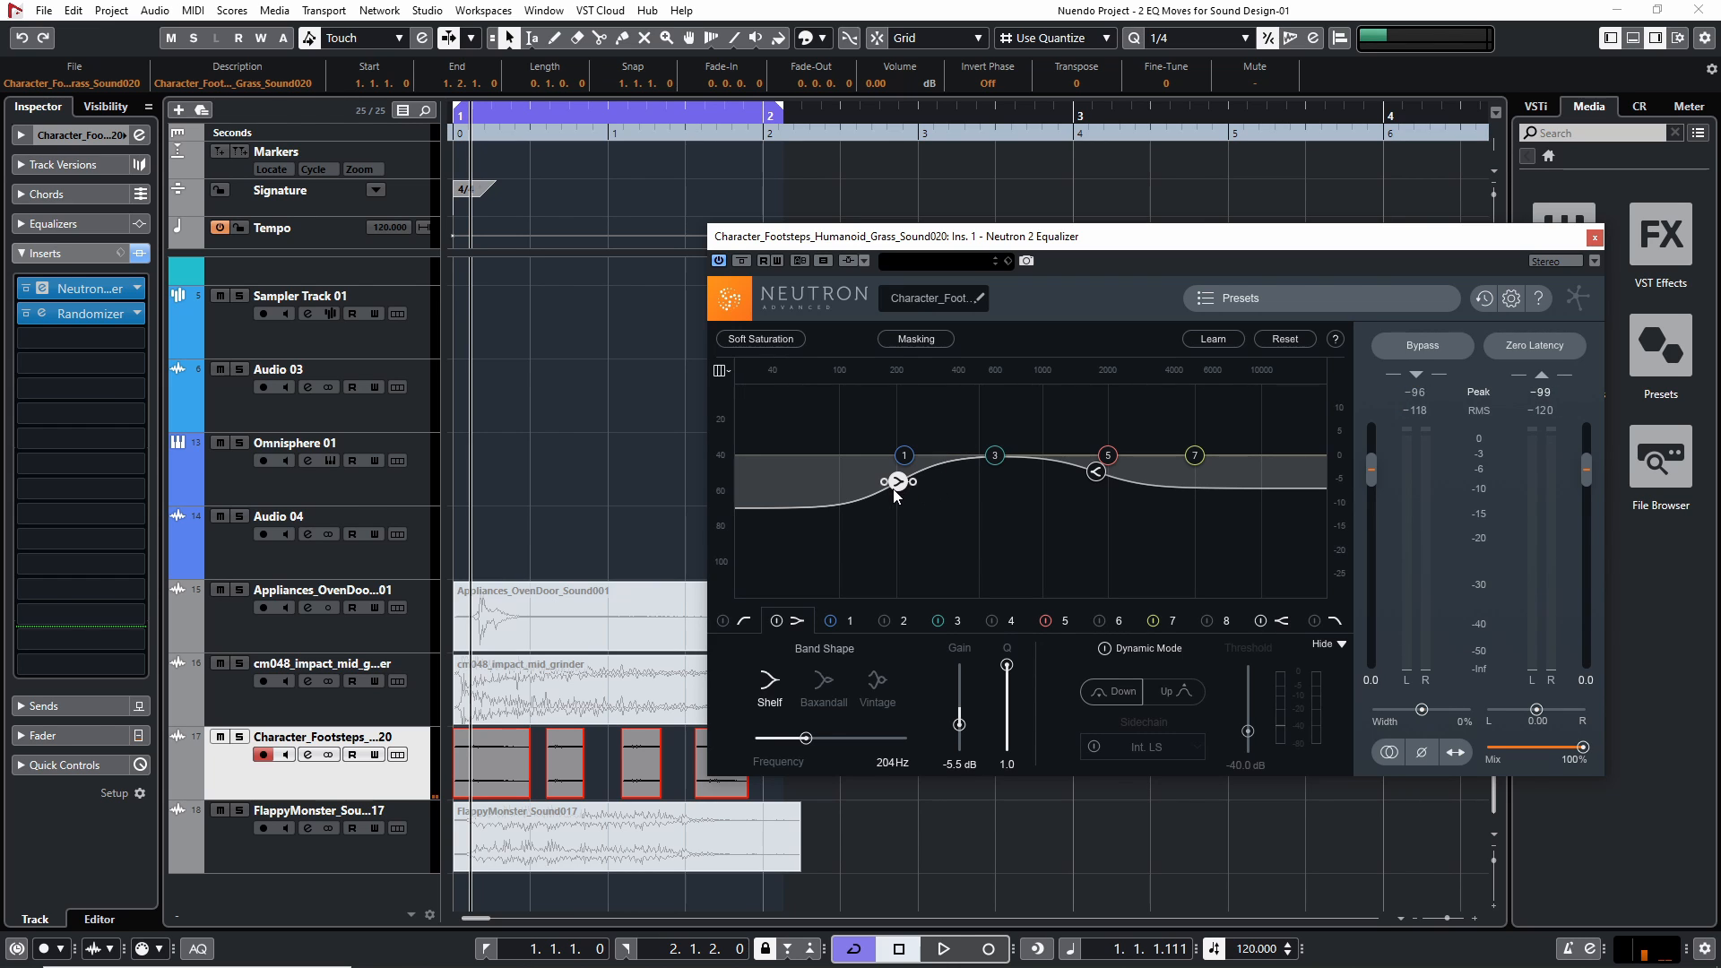
{"action": "double_click", "coordinate": [897, 482]}
Audition the footsteps with a gentler low-shelf cut of about -1.8 dB at 127 Hz, and reset both shelf bands
{"action": "key", "text": "space"}
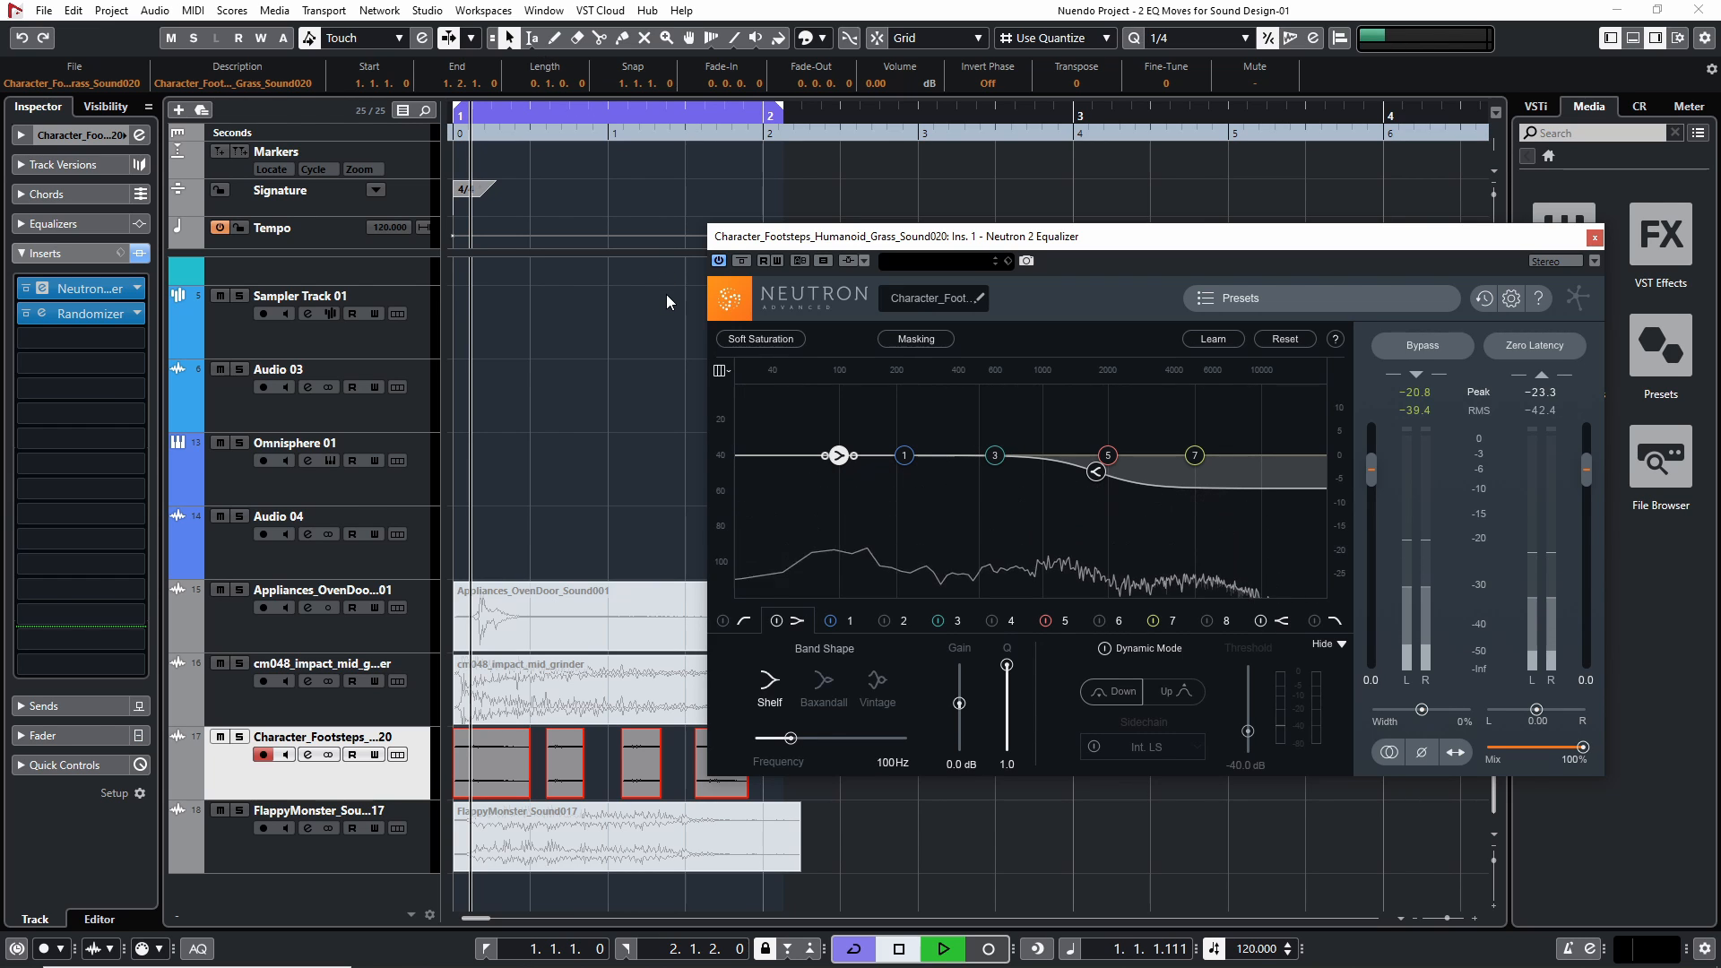
{"action": "mouse_move", "coordinate": [839, 455]}
{"action": "left_mouse_down"}
{"action": "mouse_move", "coordinate": [883, 478]}
{"action": "mouse_move", "coordinate": [859, 468]}
{"action": "left_mouse_up"}
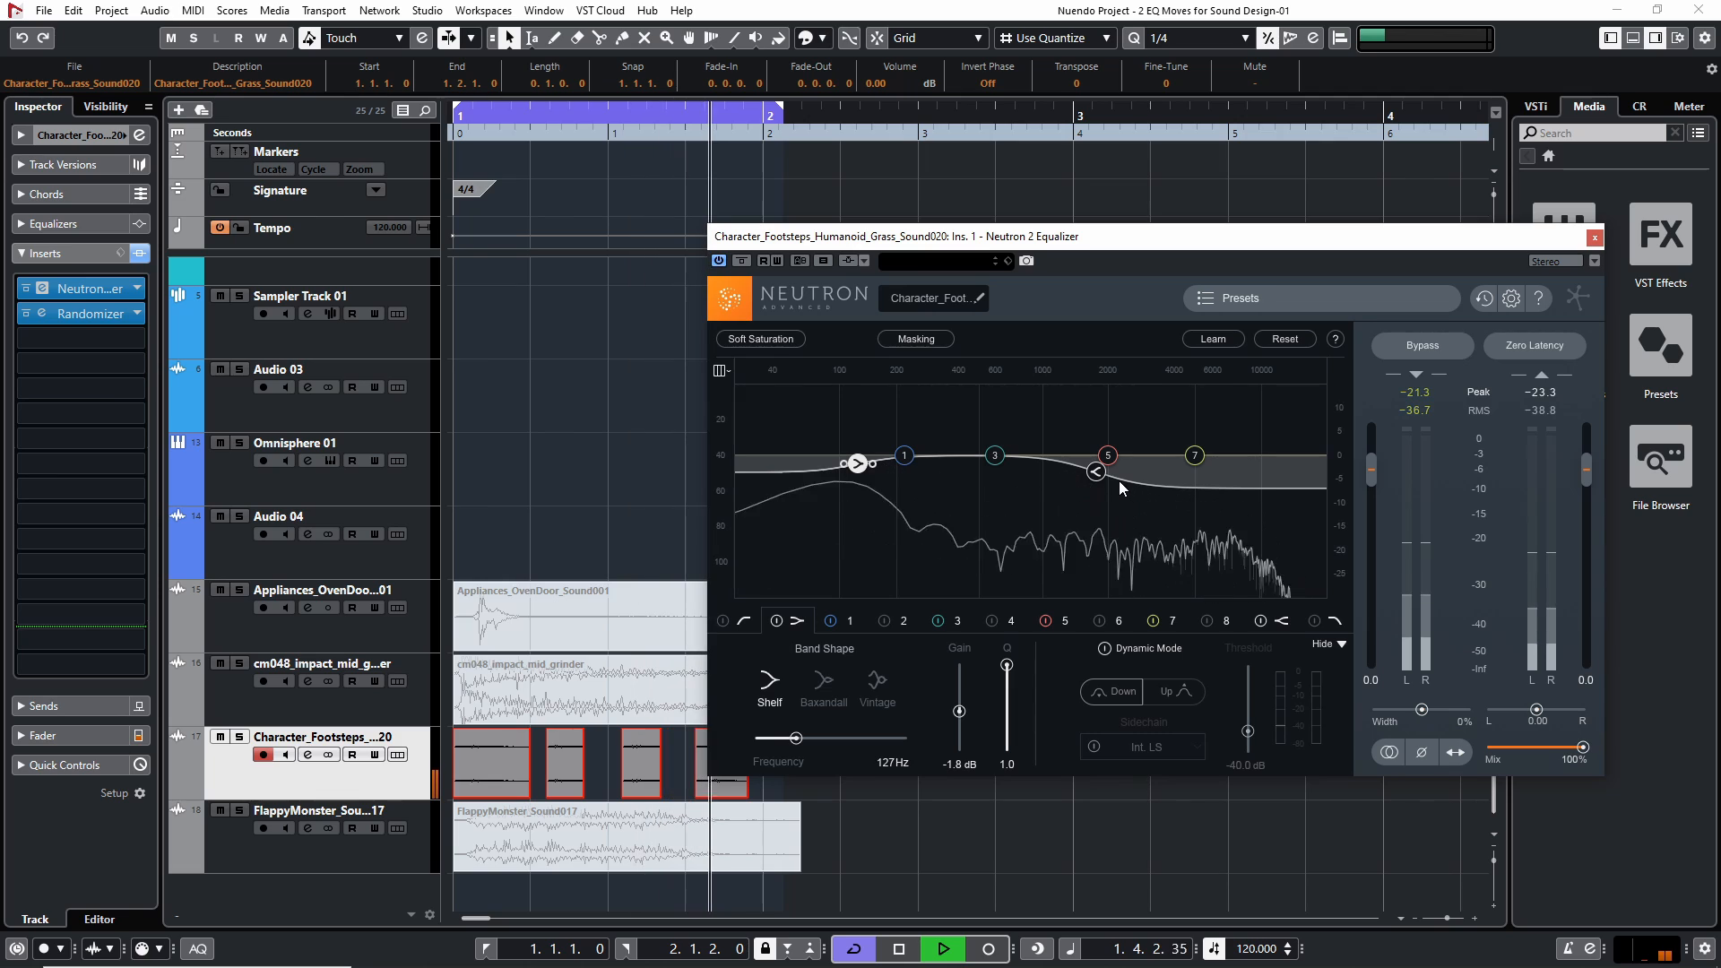
{"action": "key", "text": "space"}
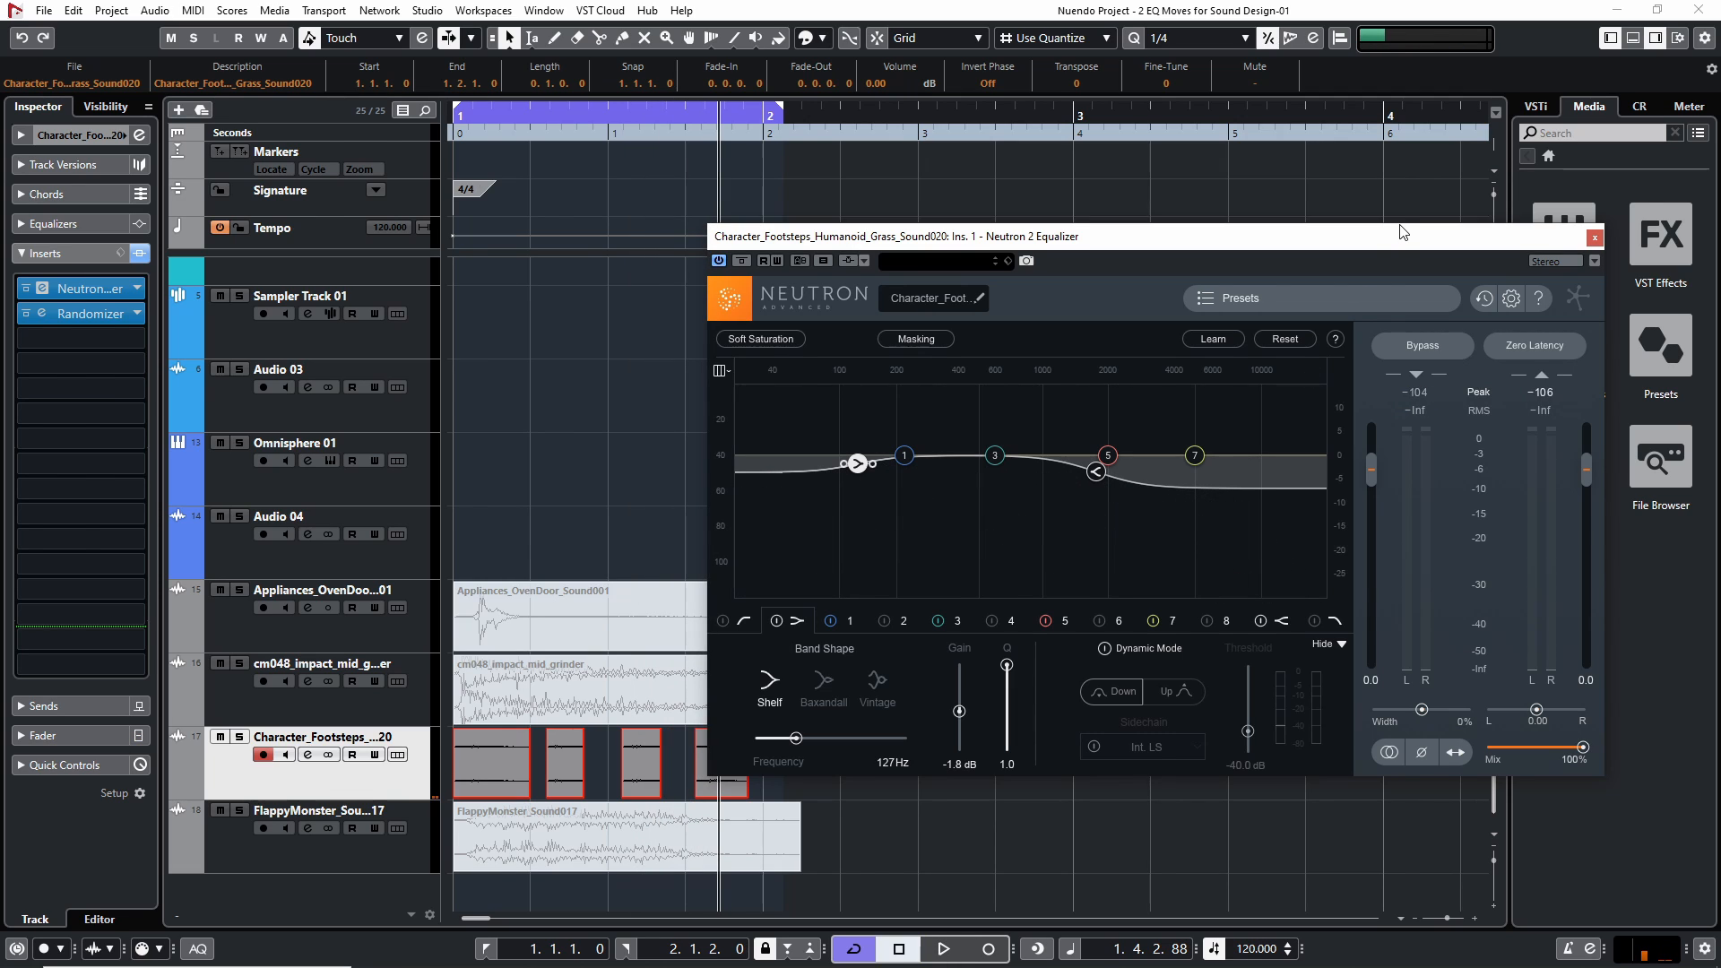
{"action": "double_click", "coordinate": [1095, 474]}
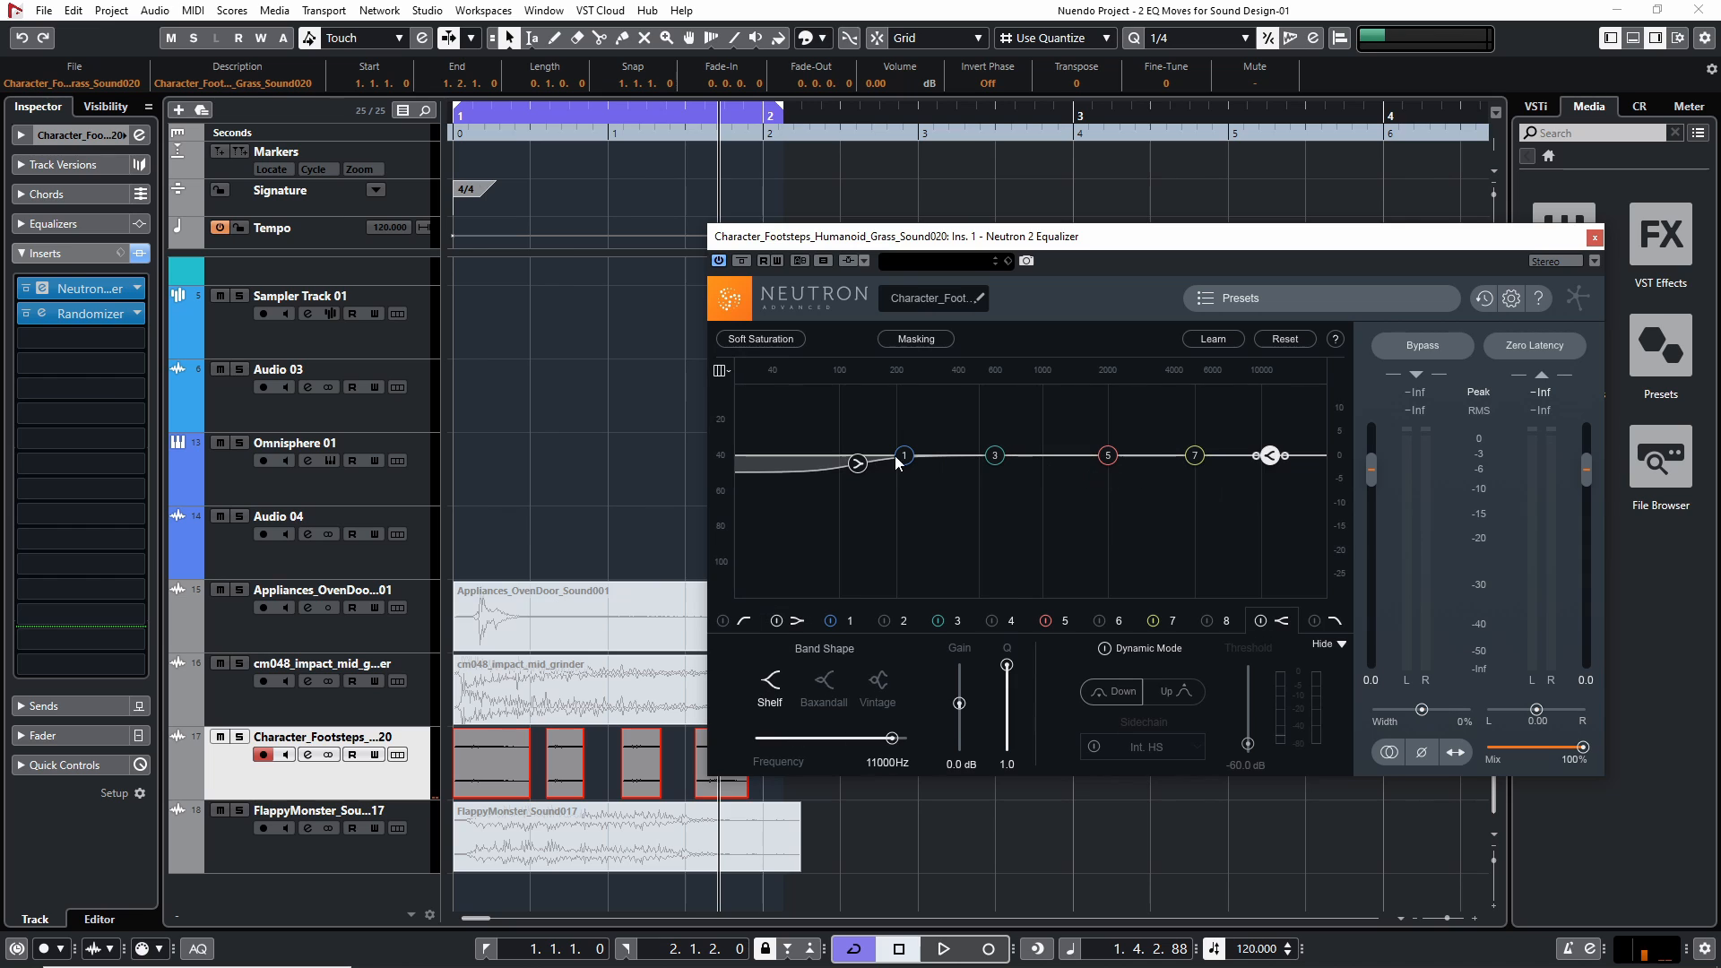
{"action": "double_click", "coordinate": [856, 464]}
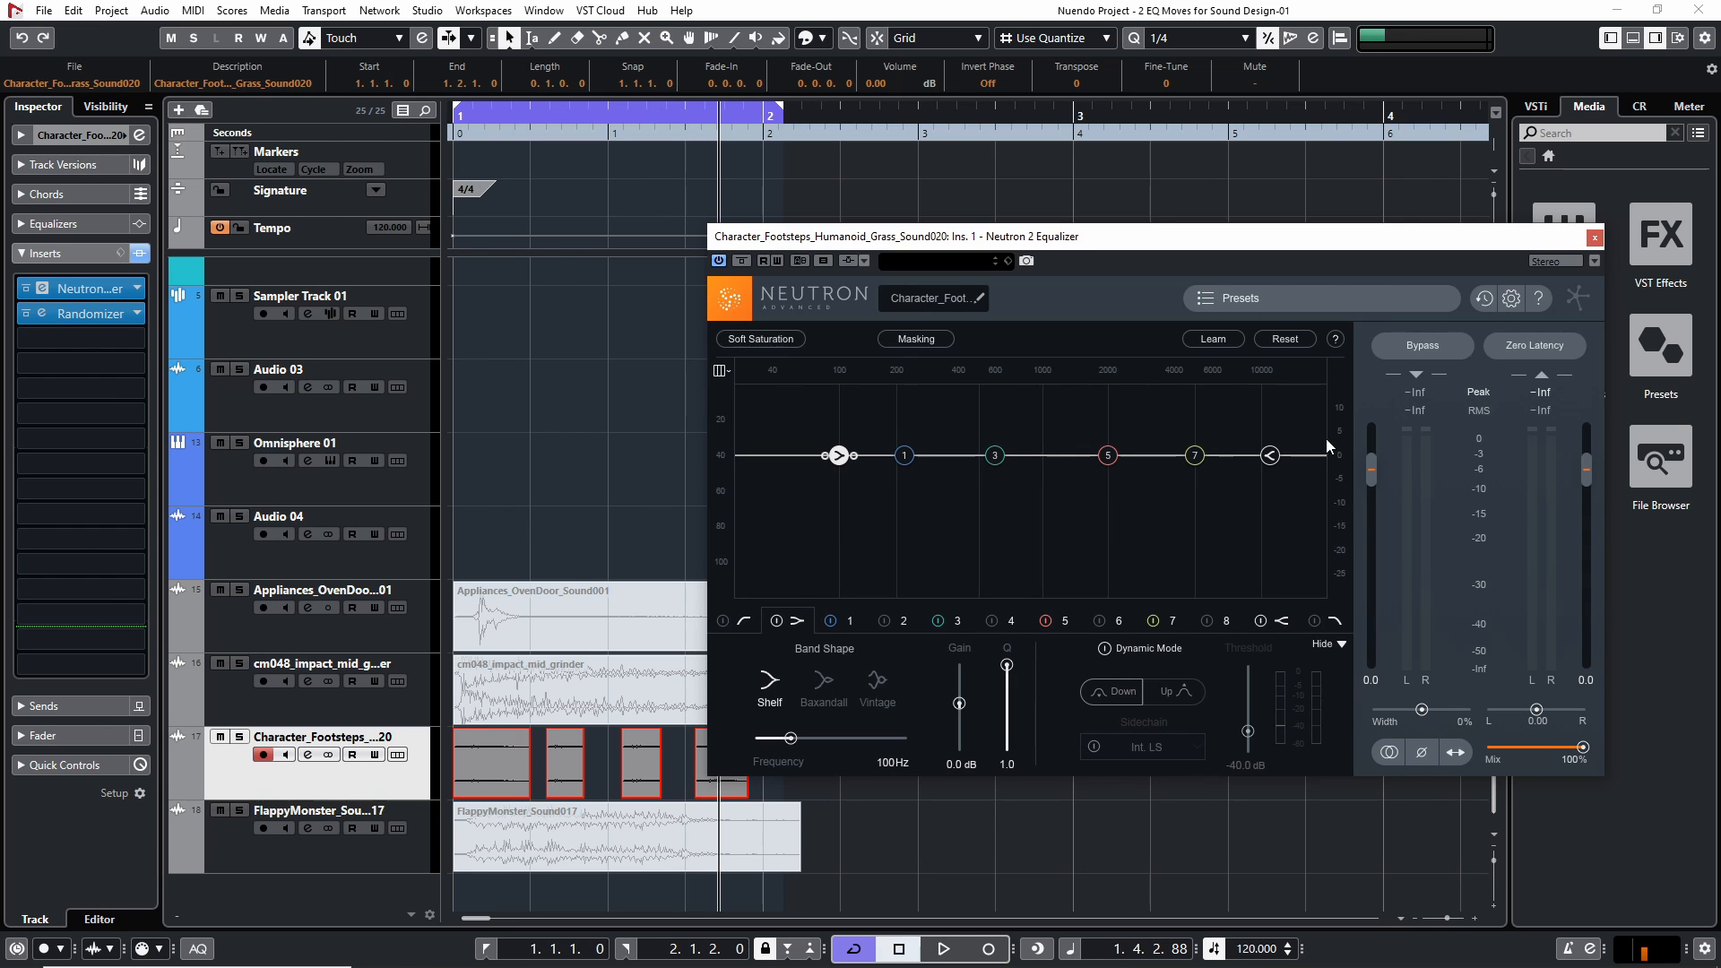
Audition a high-shelf boost on the footsteps from the project start, raising it to about 2.2 dB at 1545 Hz
{"action": "left_click_drag", "start_coordinate": [1268, 455], "coordinate": [1089, 447]}
{"action": "left_click_drag", "start_coordinate": [600, 132], "coordinate": [311, 123]}
{"action": "key", "text": "space"}
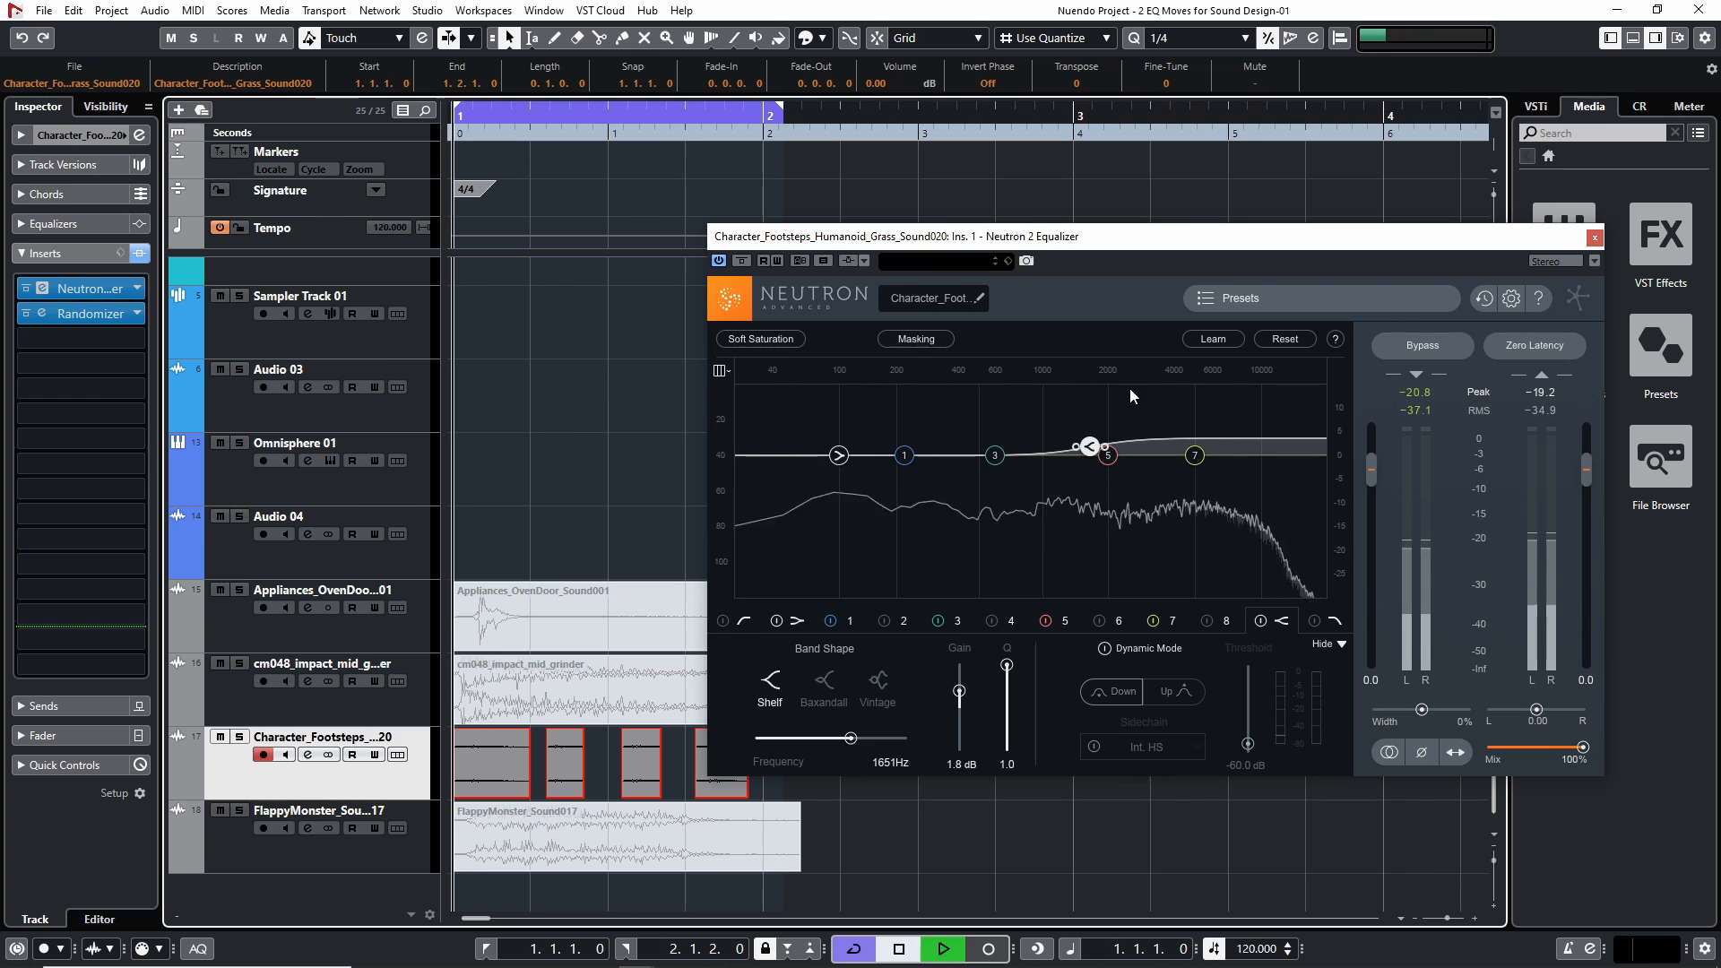
{"action": "left_click_drag", "start_coordinate": [1086, 446], "coordinate": [1081, 442]}
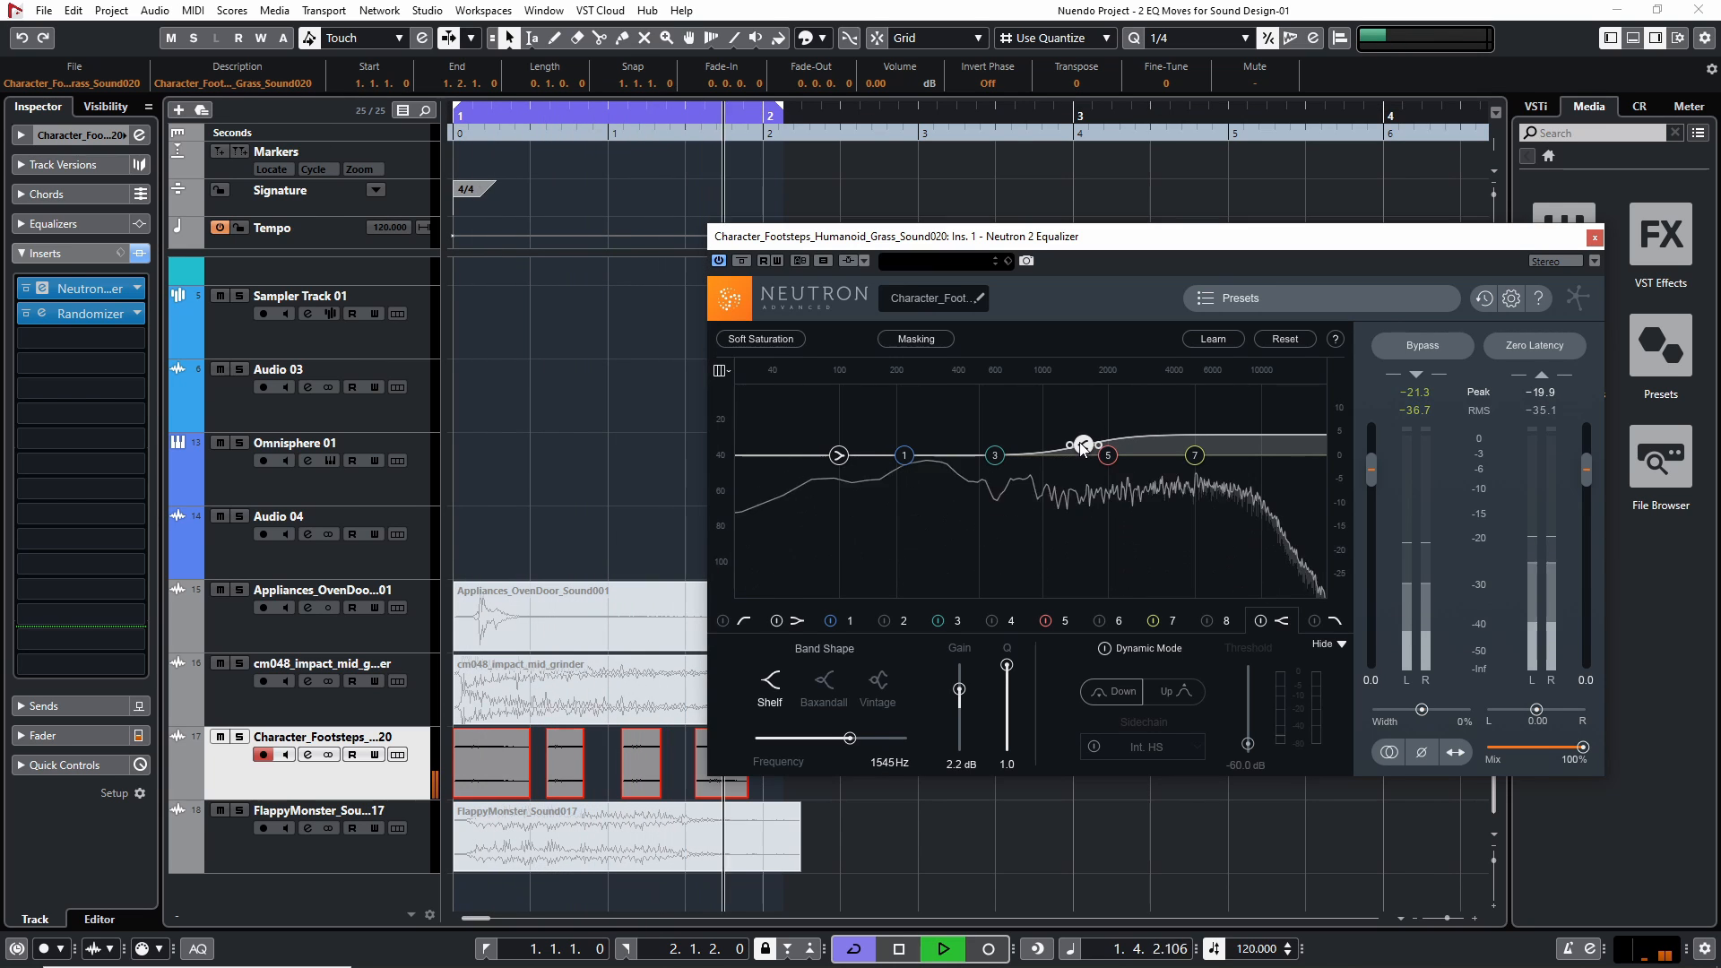
{"action": "key", "text": "space"}
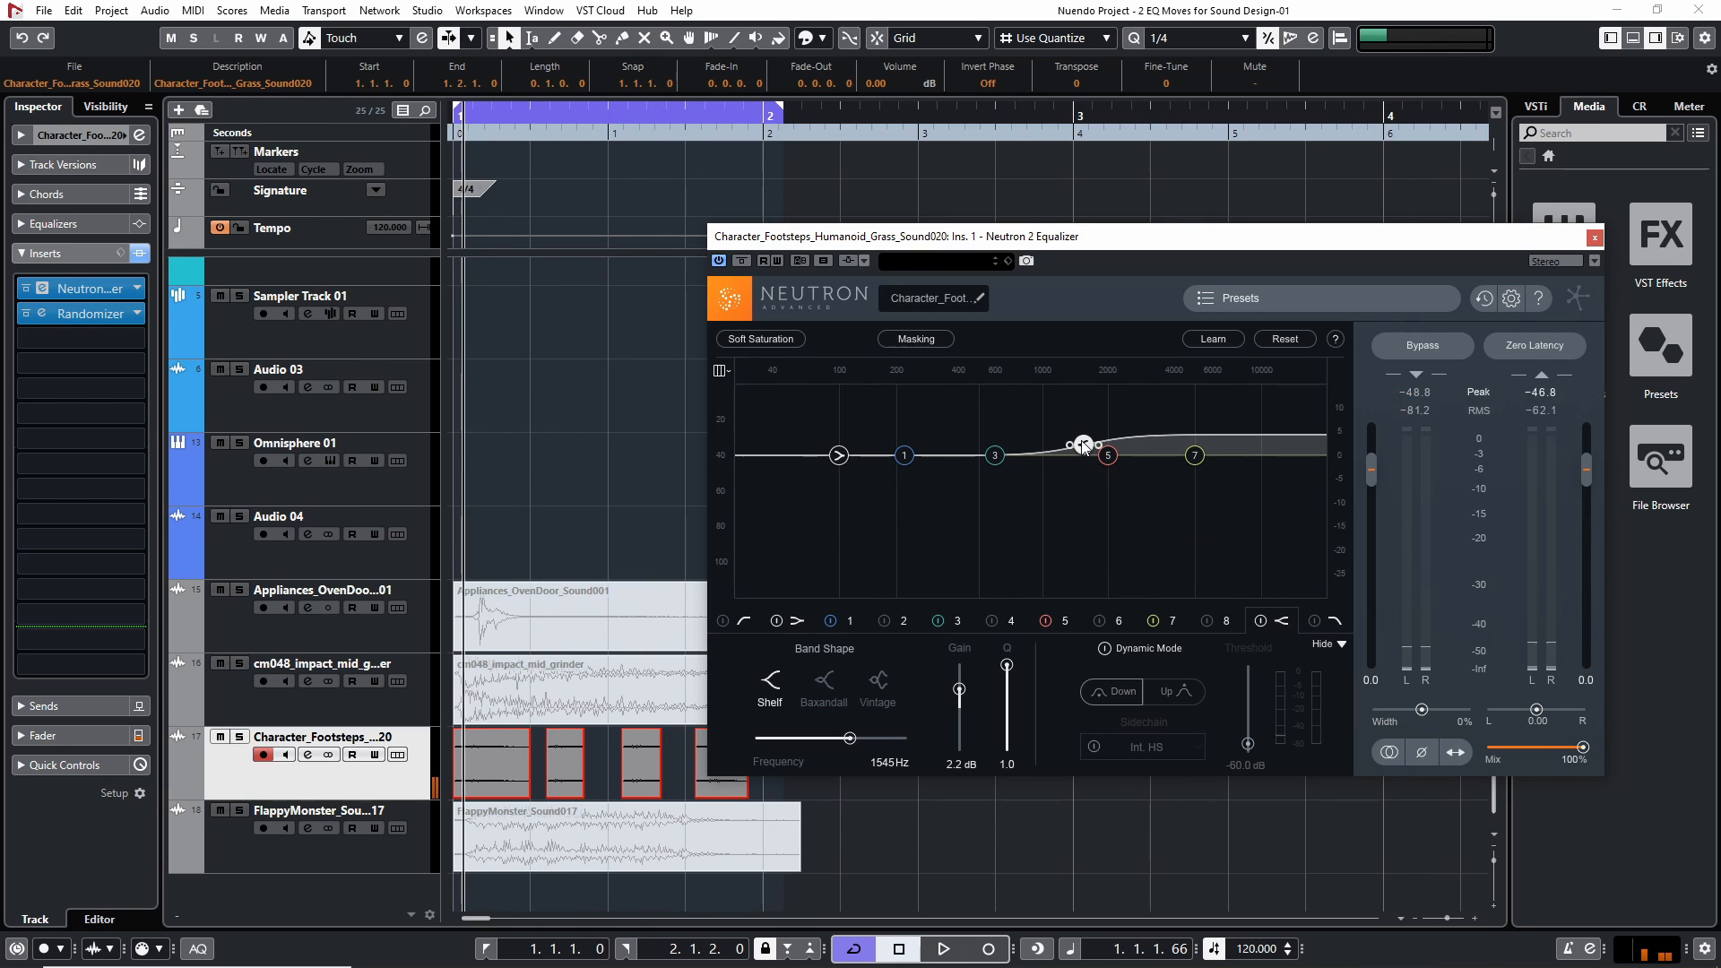
Try a high-shelf boost of about 2.9 dB at 1515 Hz and a low-shelf cut of -2.7 dB at 121 Hz, resetting each band
{"action": "left_click_drag", "start_coordinate": [1083, 444], "coordinate": [1080, 439]}
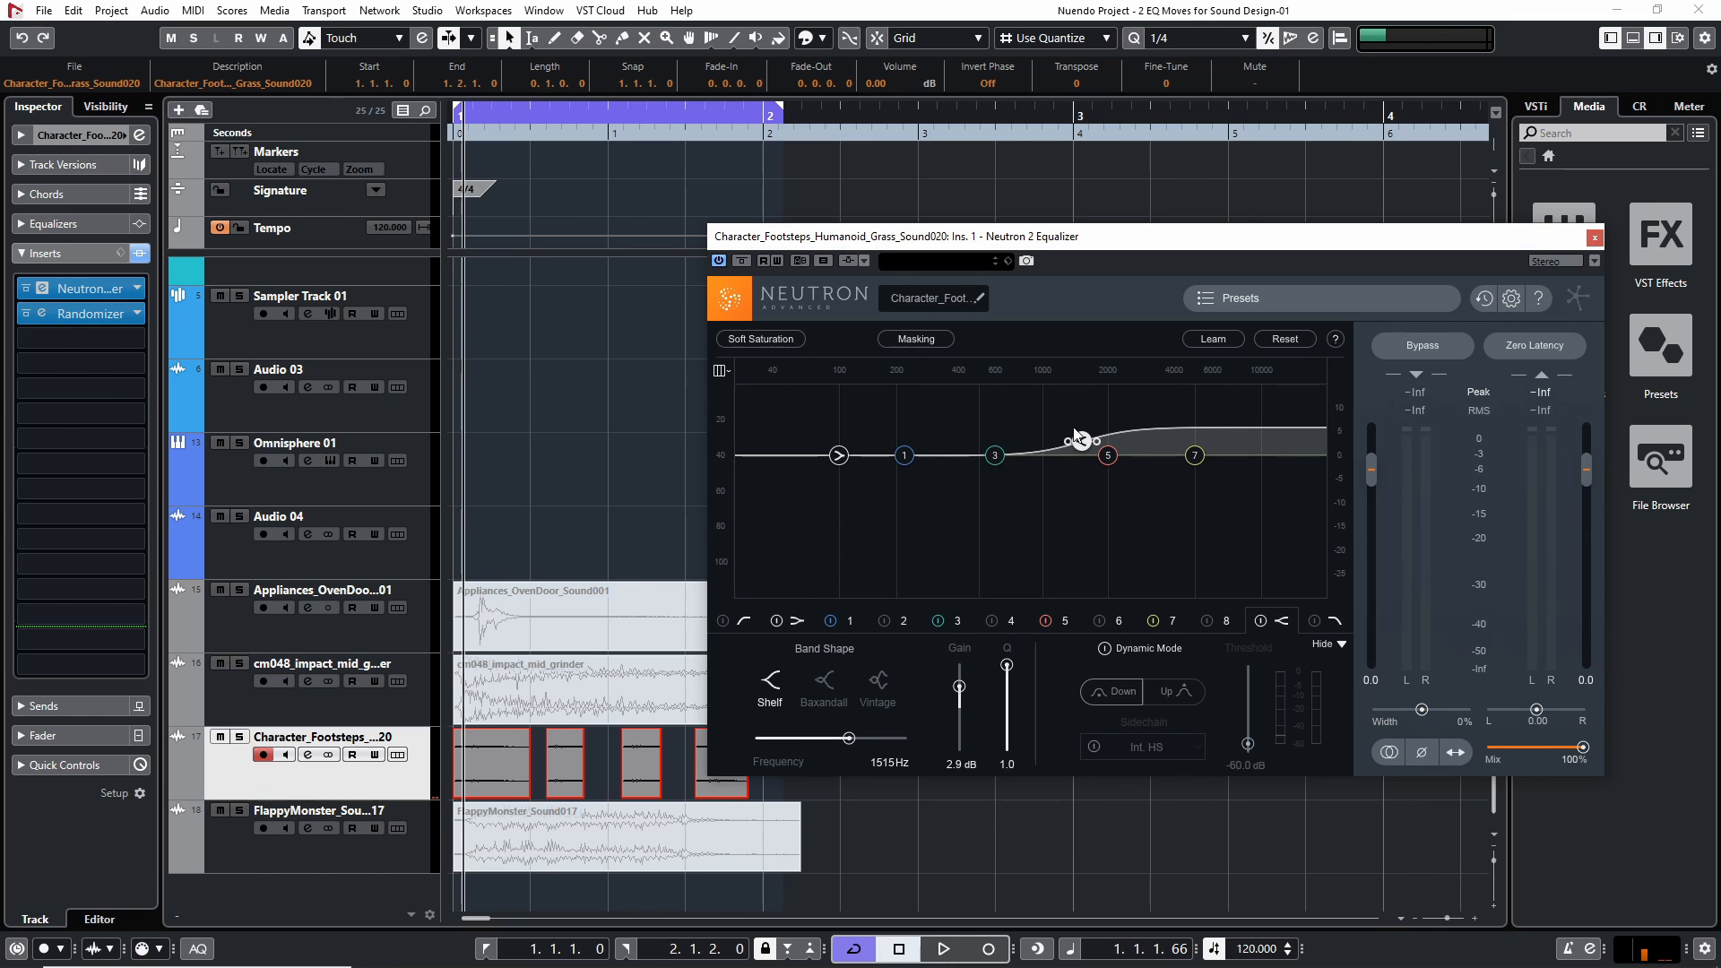
{"action": "mouse_move", "coordinate": [1078, 437]}
{"action": "left_mouse_down"}
{"action": "mouse_move", "coordinate": [1272, 454]}
{"action": "mouse_move", "coordinate": [1064, 459]}
{"action": "mouse_move", "coordinate": [1045, 443]}
{"action": "mouse_move", "coordinate": [1180, 452]}
{"action": "mouse_move", "coordinate": [1057, 433]}
{"action": "left_mouse_up"}
{"action": "double_click", "coordinate": [1057, 432]}
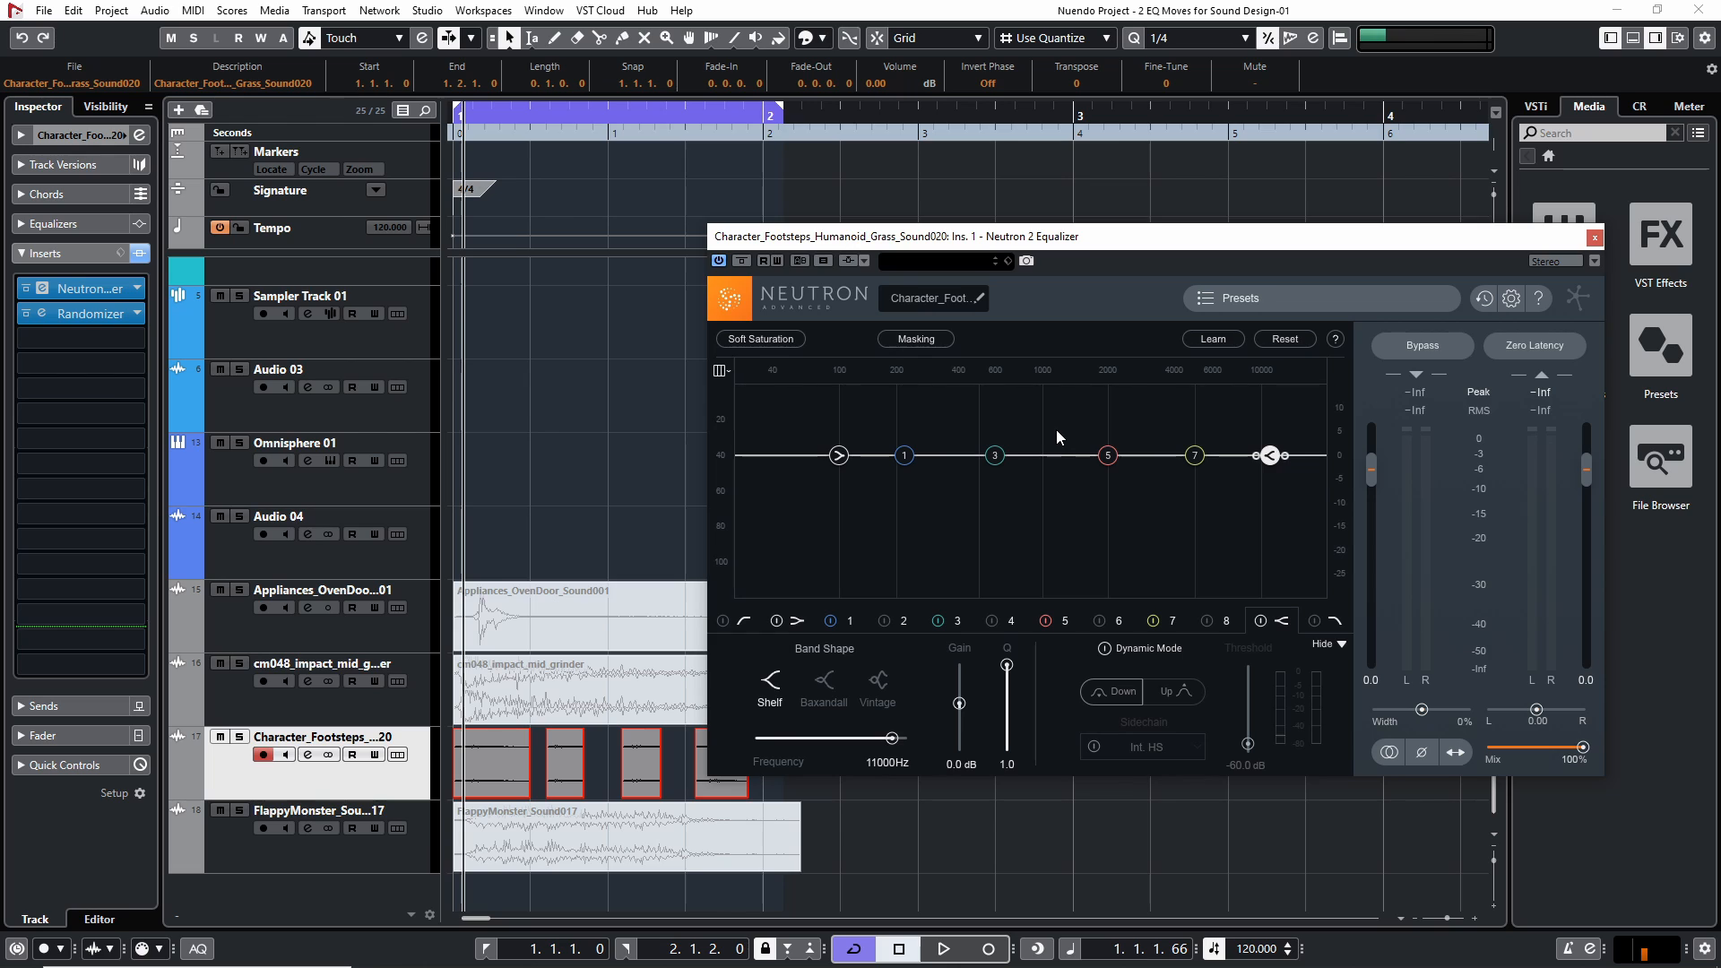
{"action": "left_click_drag", "start_coordinate": [839, 455], "coordinate": [853, 468]}
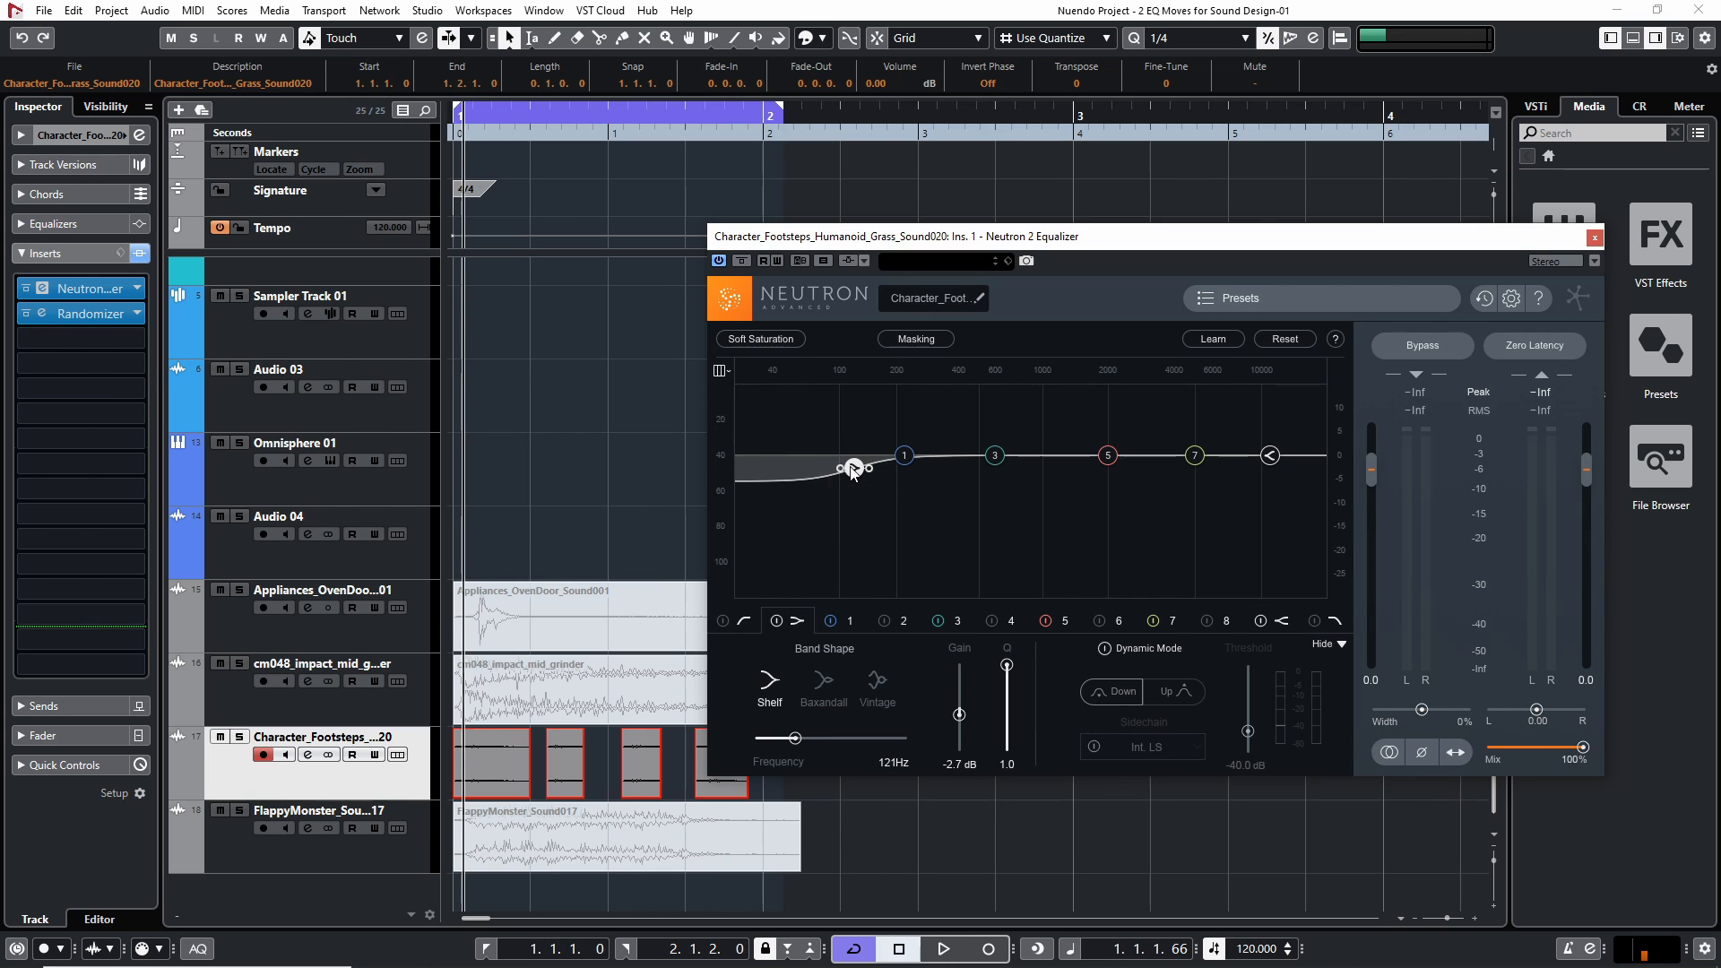
{"action": "double_click", "coordinate": [852, 469]}
Close the footsteps equalizer, mute the Character_Footsteps clips and unmute the FlappyMonster_Sound017 clip
{"action": "left_click", "coordinate": [1596, 238]}
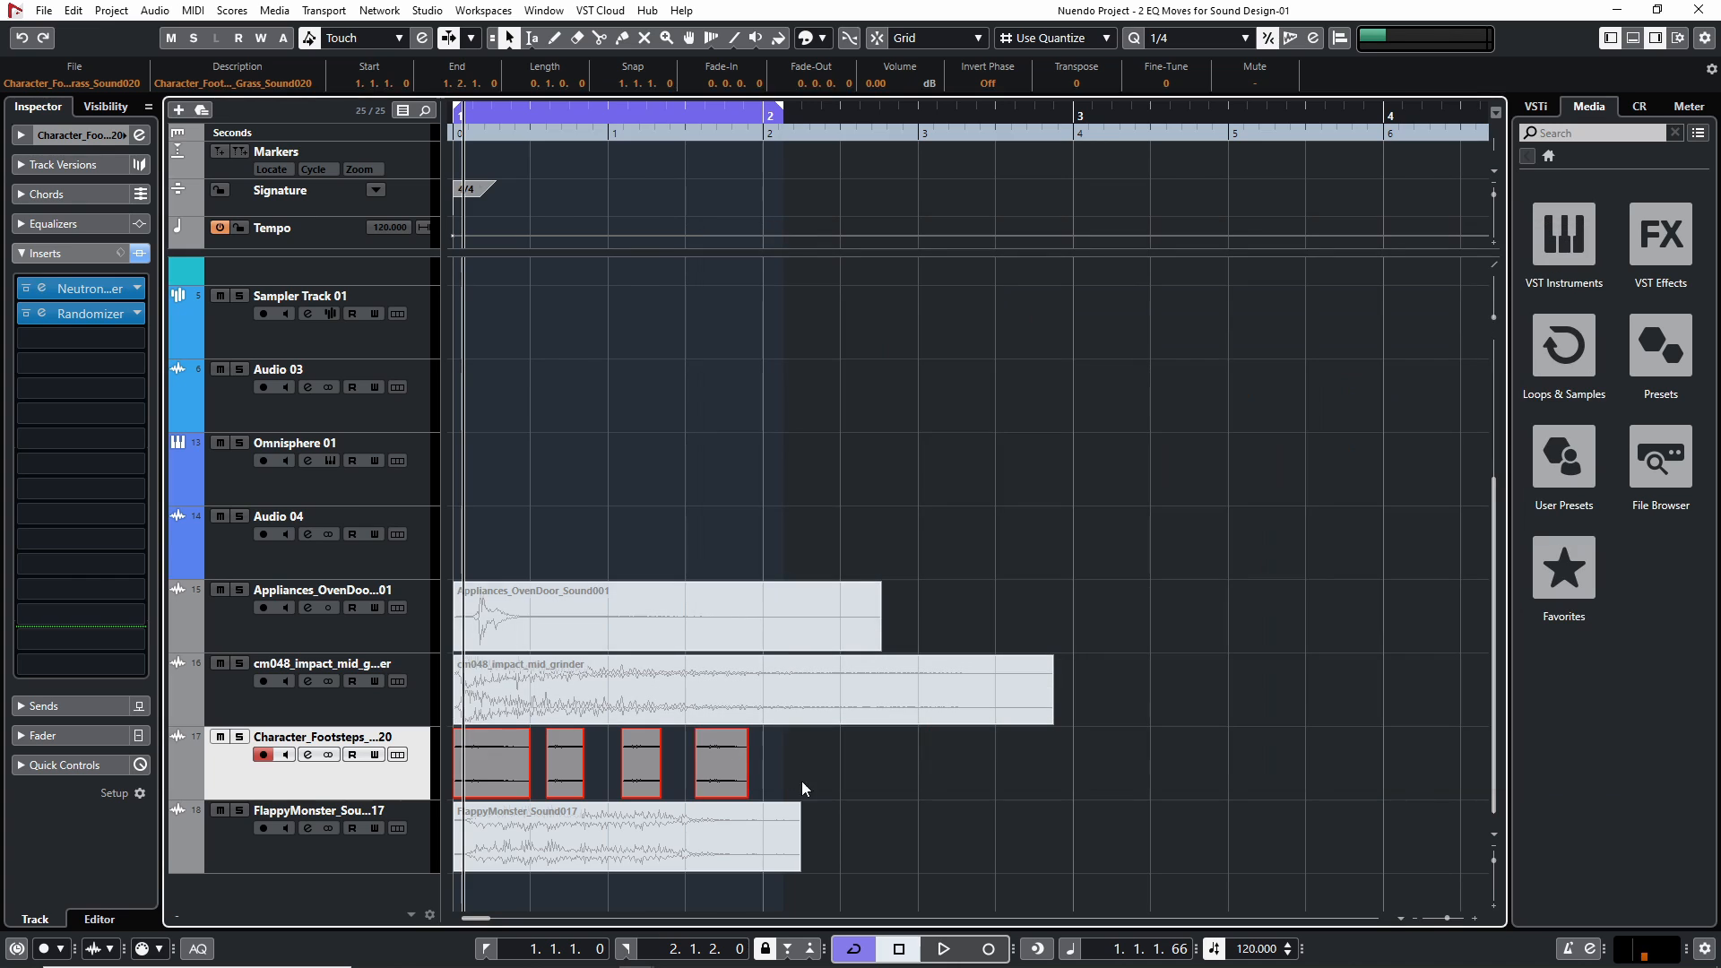
{"action": "left_click", "coordinate": [936, 812]}
{"action": "left_click", "coordinate": [604, 816]}
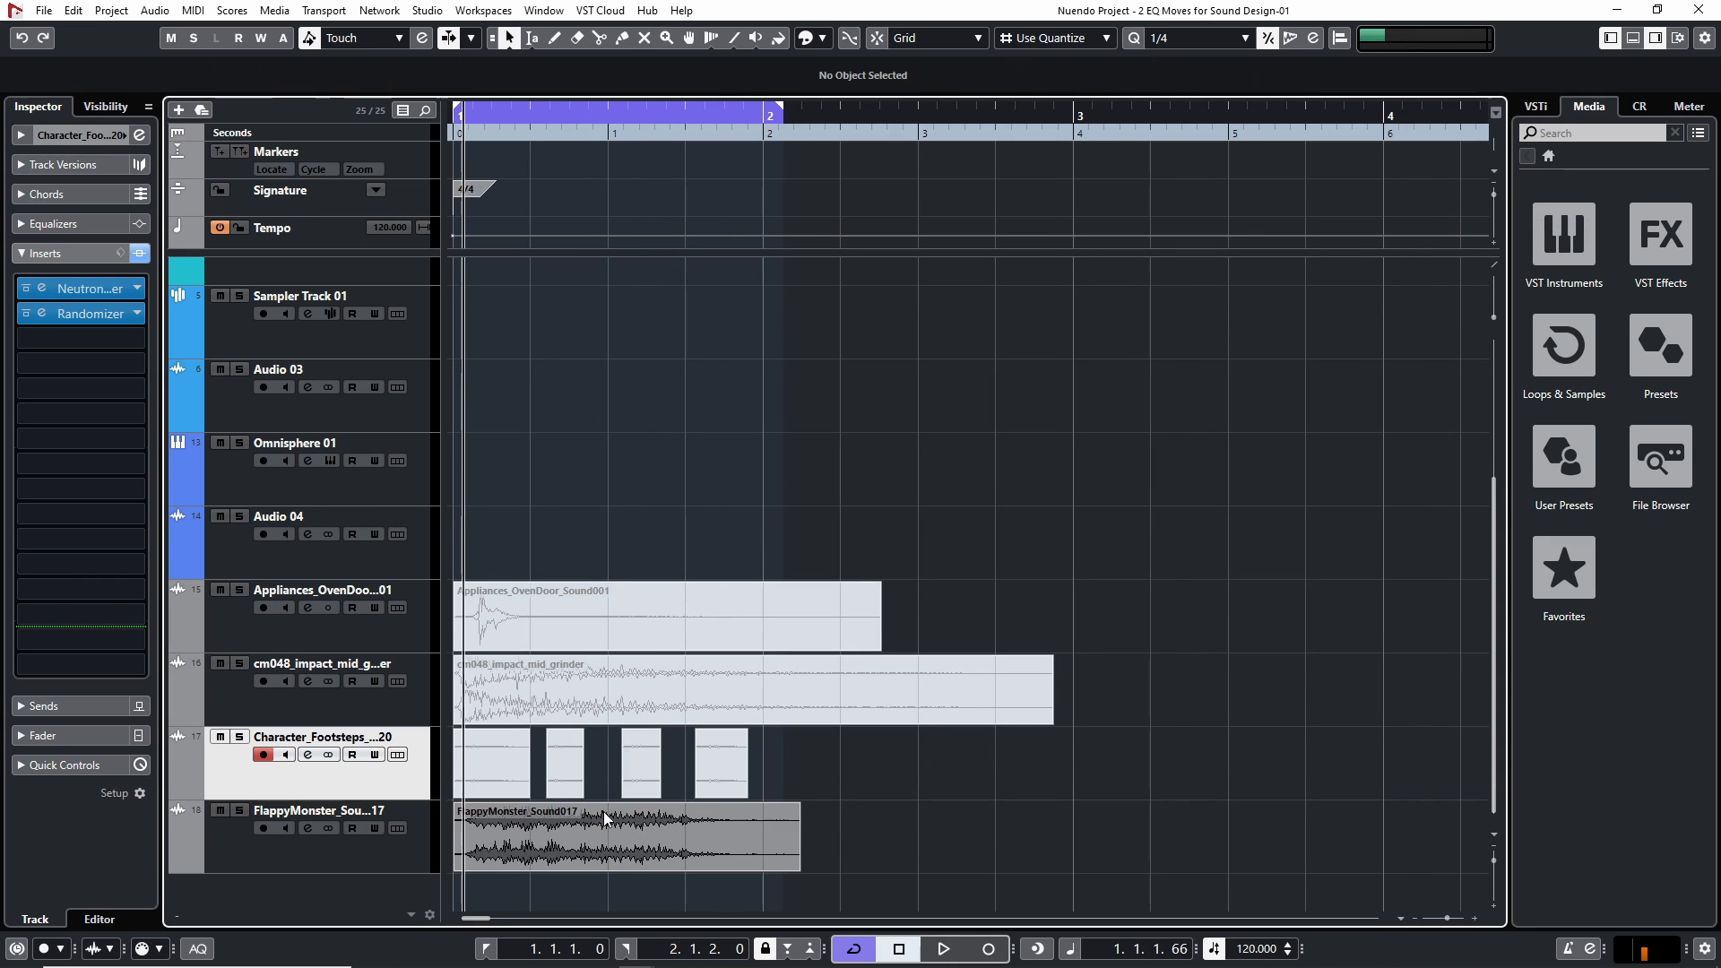
Select the FlappyMonster track, open its Neutron 2 Equalizer, and bypass the track's existing inserts
{"action": "left_click", "coordinate": [242, 821]}
{"action": "left_click", "coordinate": [89, 293]}
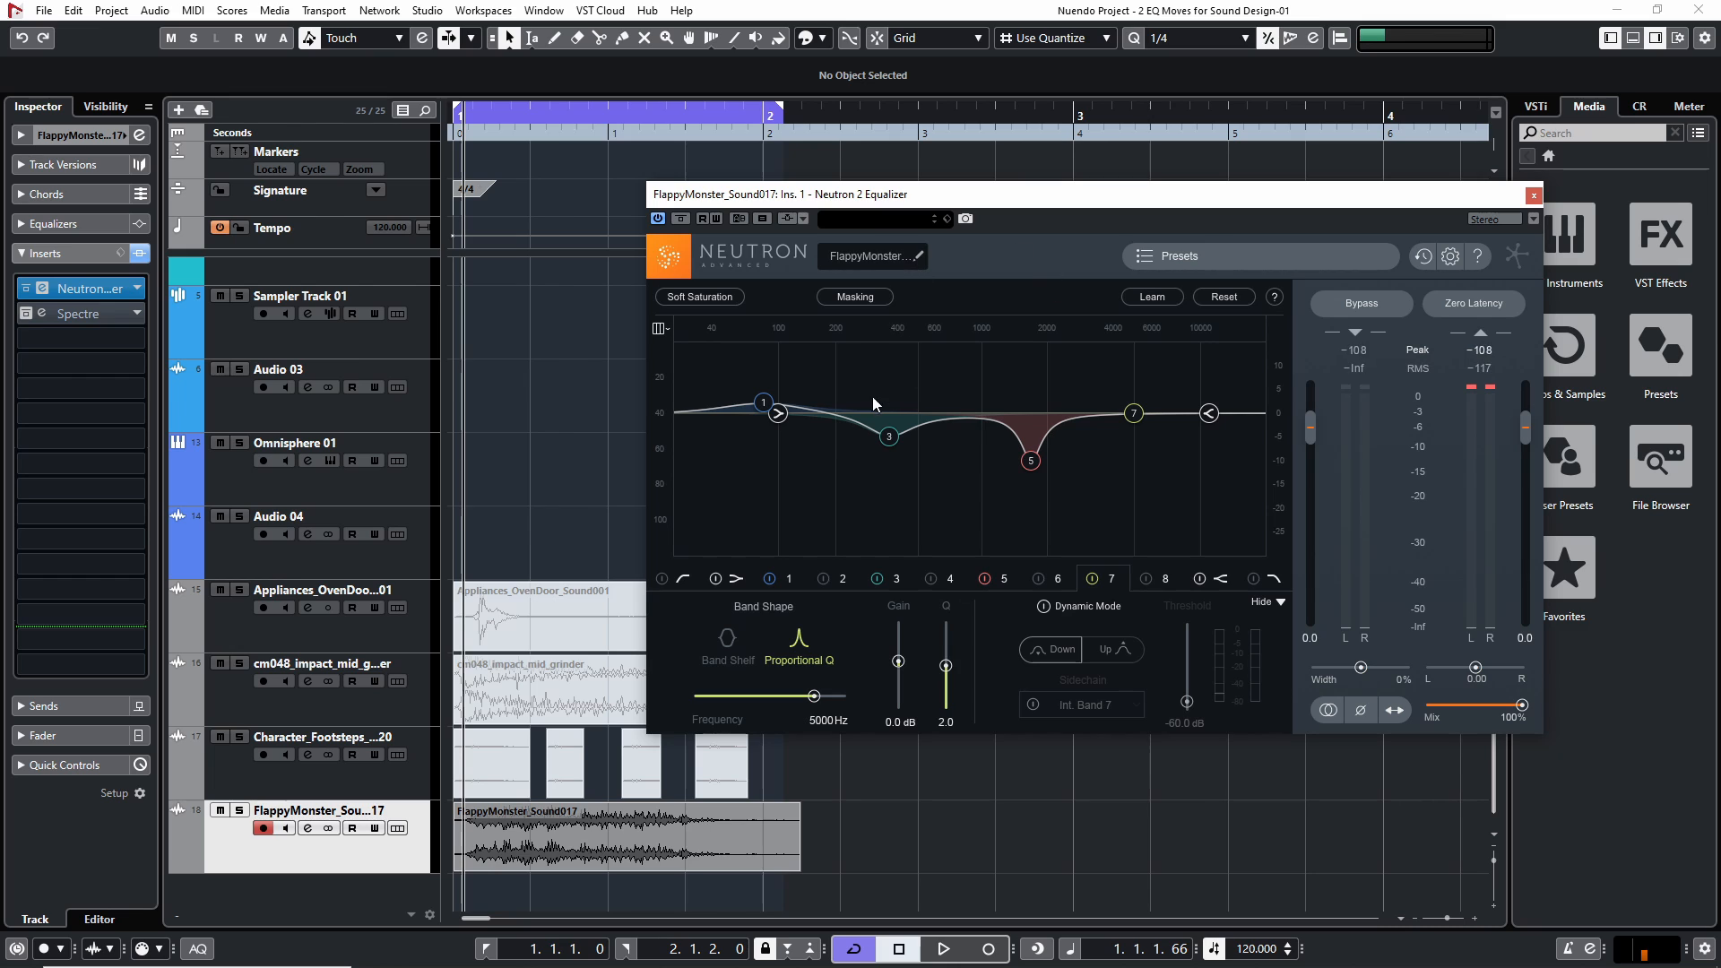
{"action": "left_click", "coordinate": [139, 253]}
{"action": "left_click", "coordinate": [72, 339]}
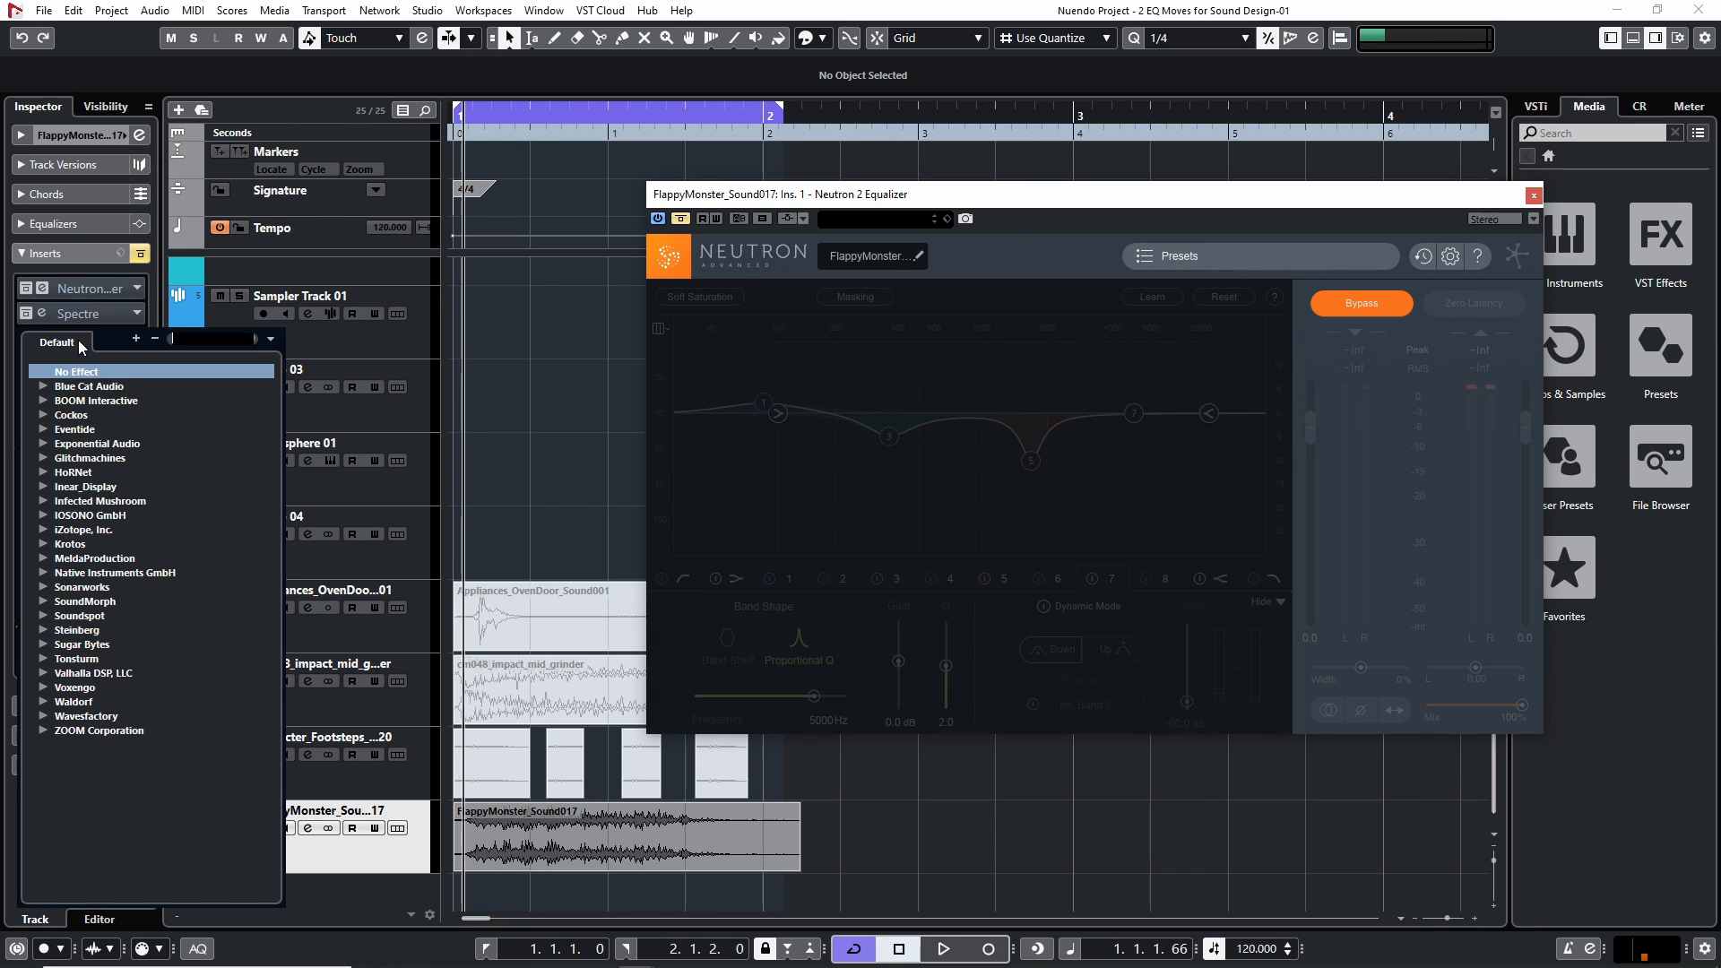
{"action": "type", "text": "freq"}
{"action": "key", "text": "Return"}
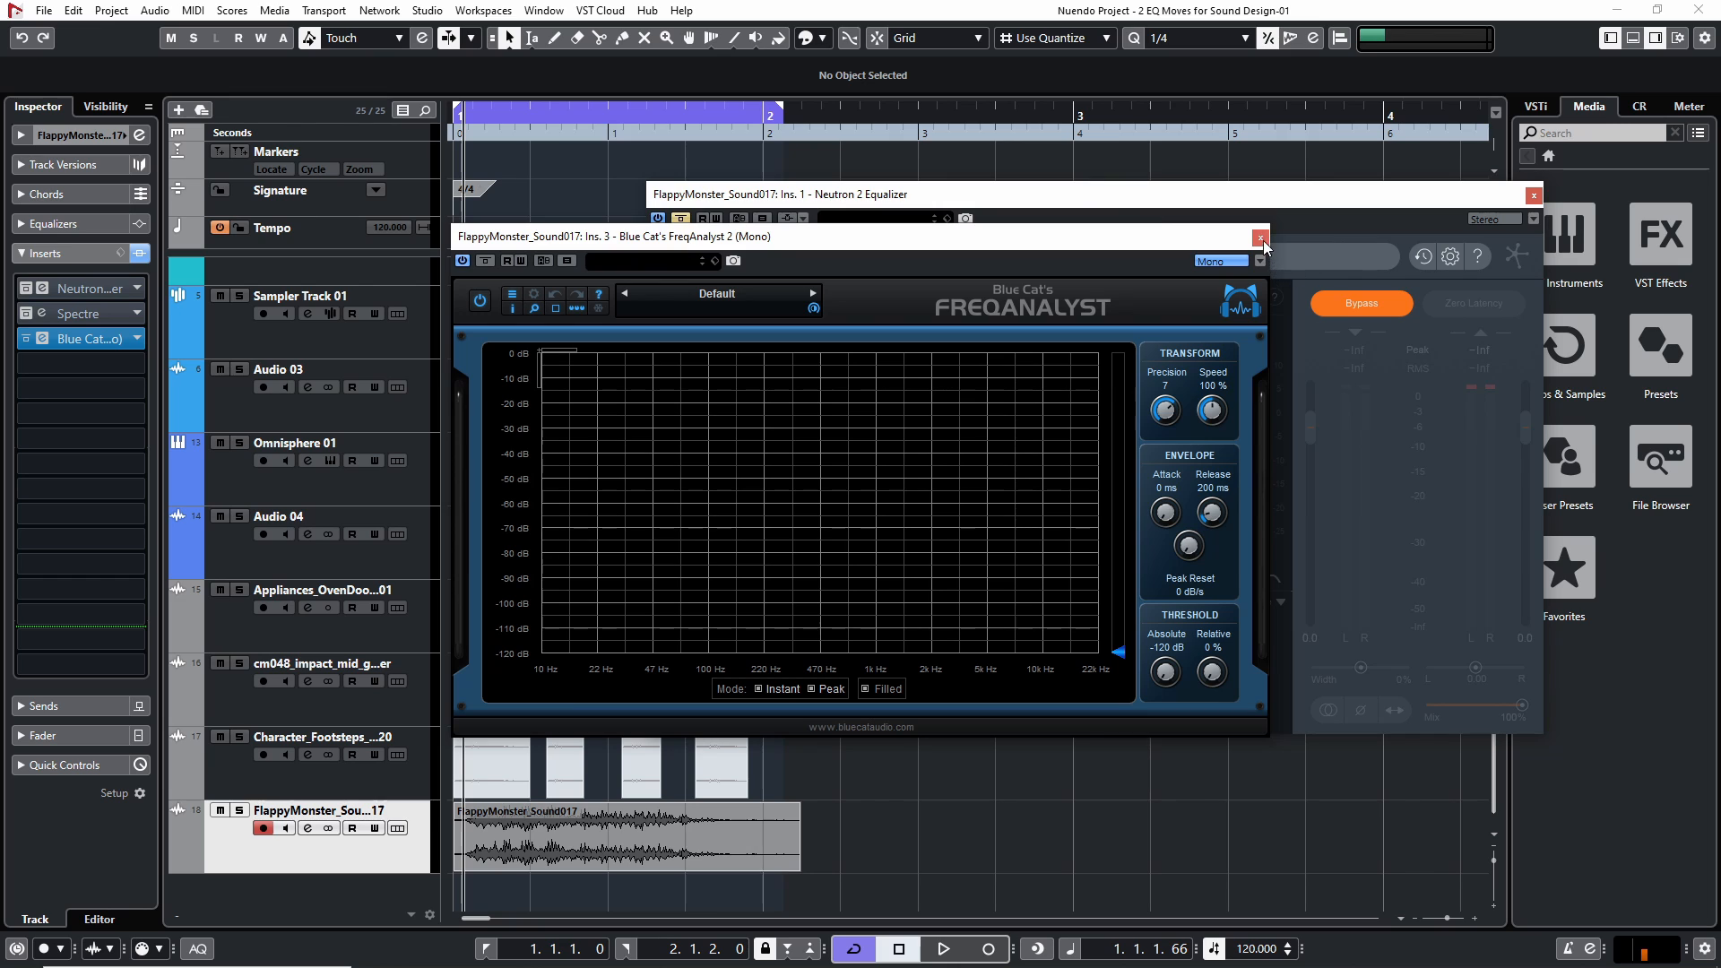
{"action": "left_click", "coordinate": [1260, 238]}
Load Neutron 2 Equalizer into the third insert slot of the FlappyMonster track
{"action": "left_click", "coordinate": [139, 340]}
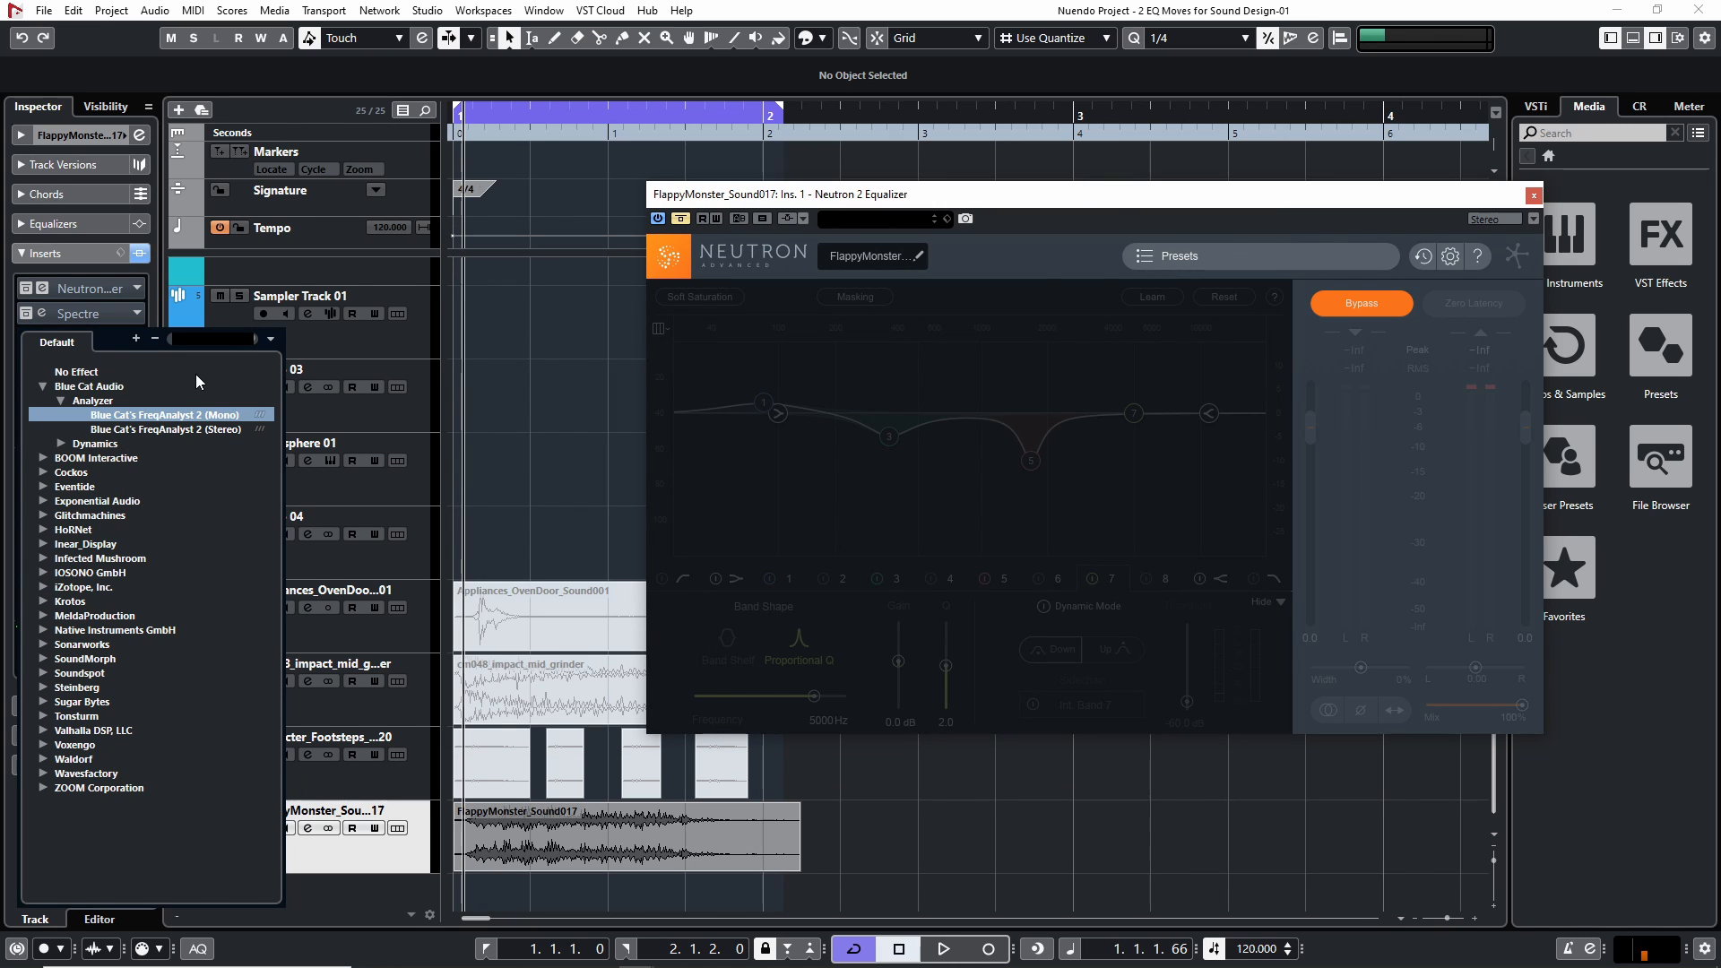
{"action": "type", "text": "eq"}
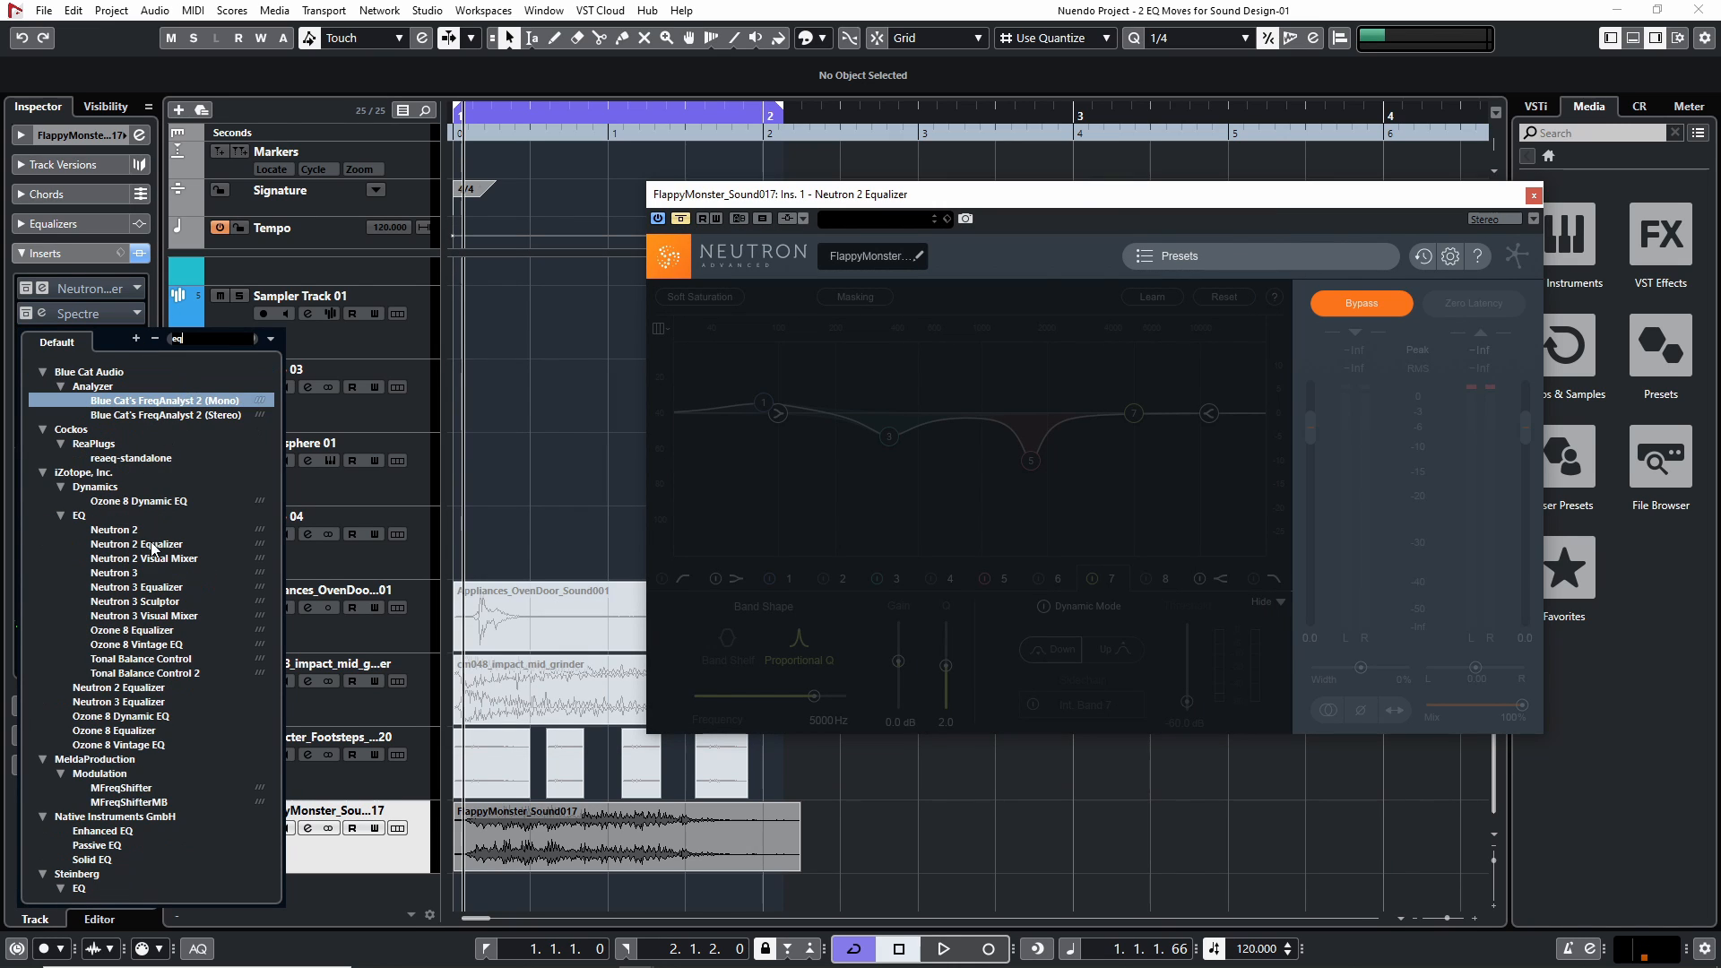
{"action": "left_click", "coordinate": [157, 546]}
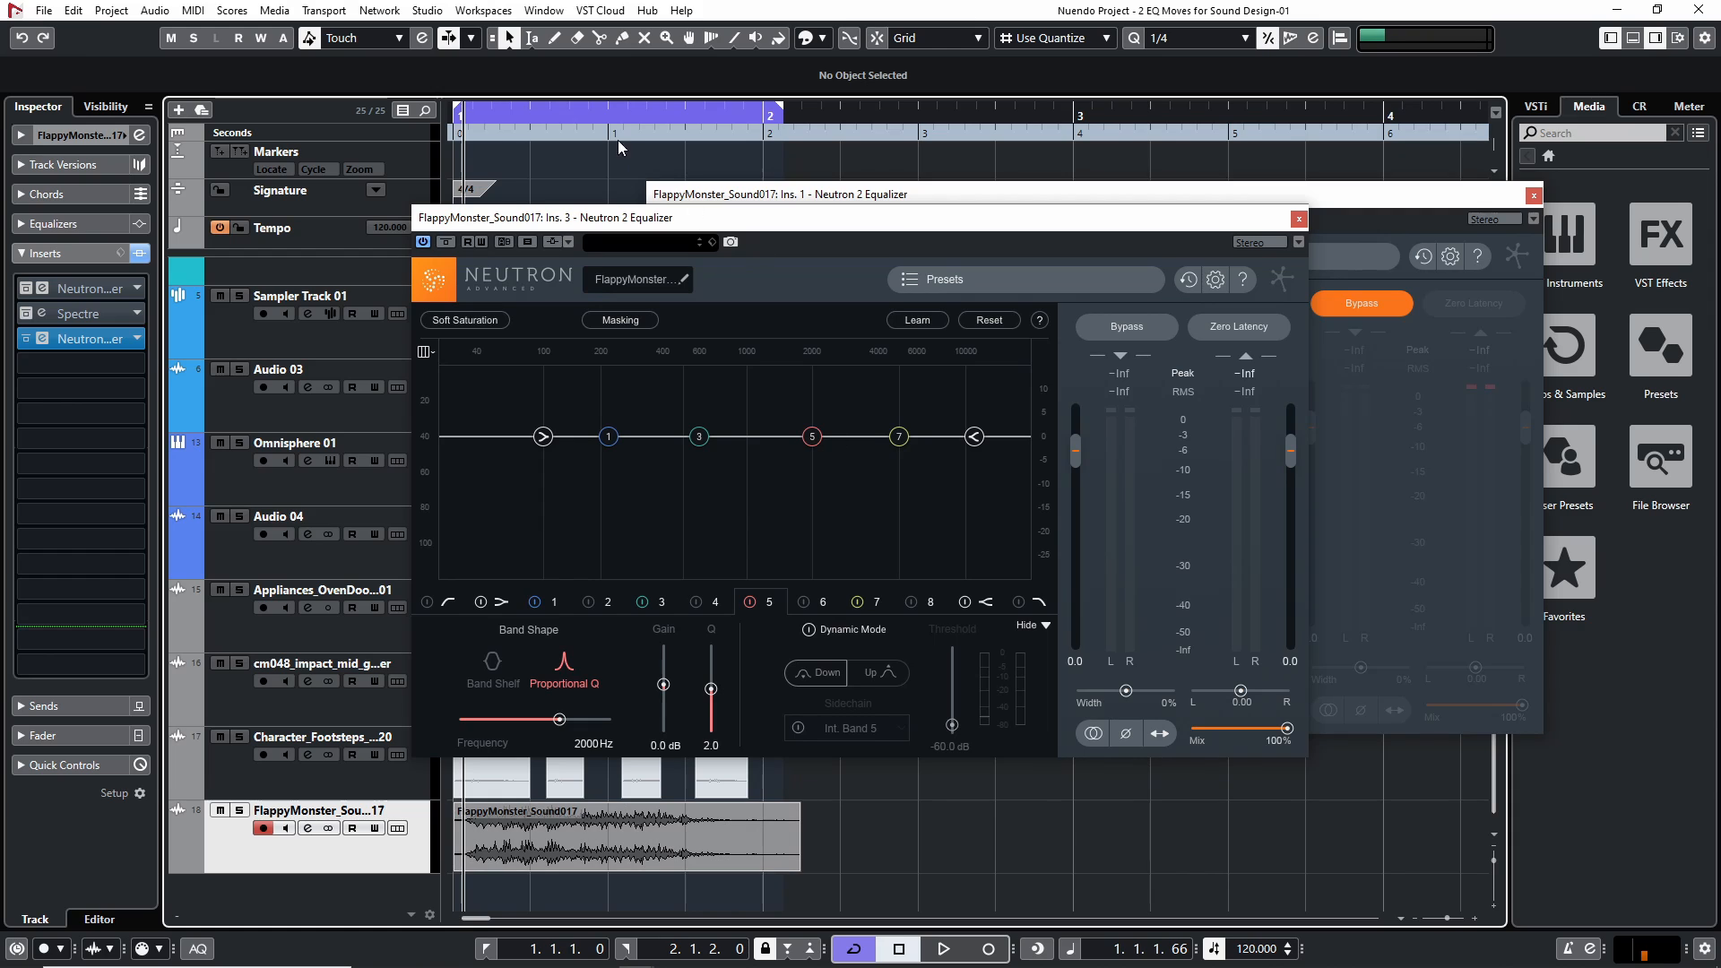
Audition the monster sound repeatedly from the project start with the flat equalizer, closing the bypassed equalizer's window and repositioning the active one
{"action": "key", "text": "space"}
{"action": "left_click", "coordinate": [1534, 195]}
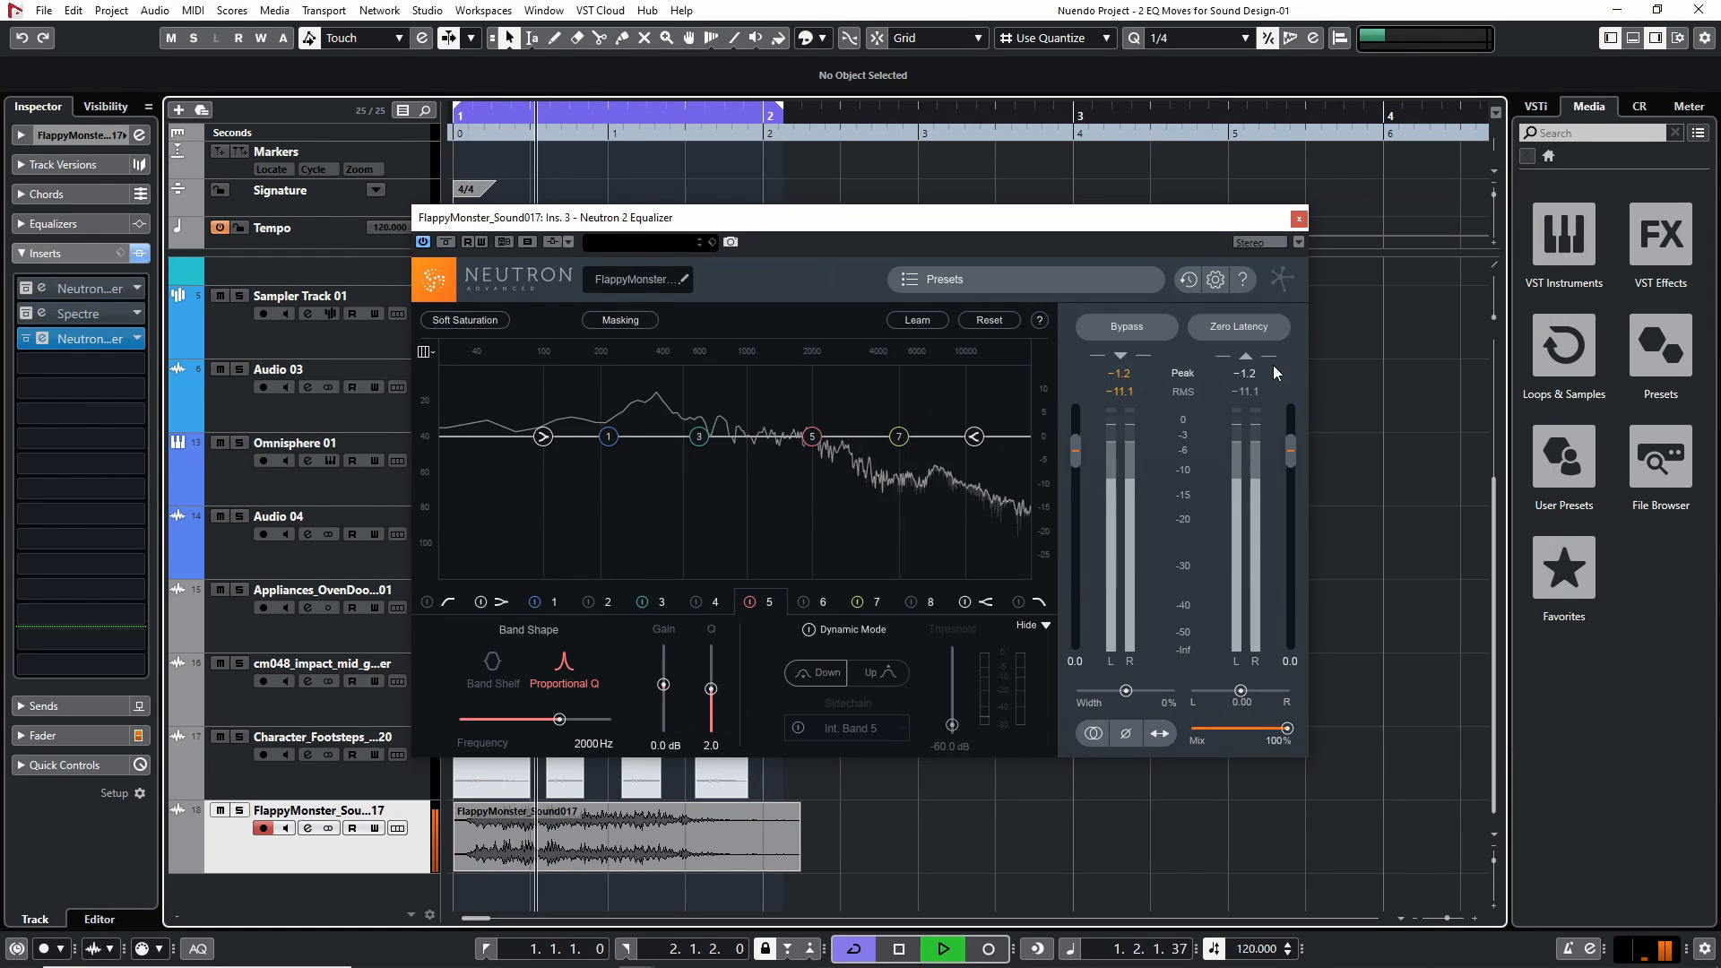
{"action": "left_click_drag", "start_coordinate": [908, 229], "coordinate": [1024, 207]}
{"action": "key", "text": "space"}
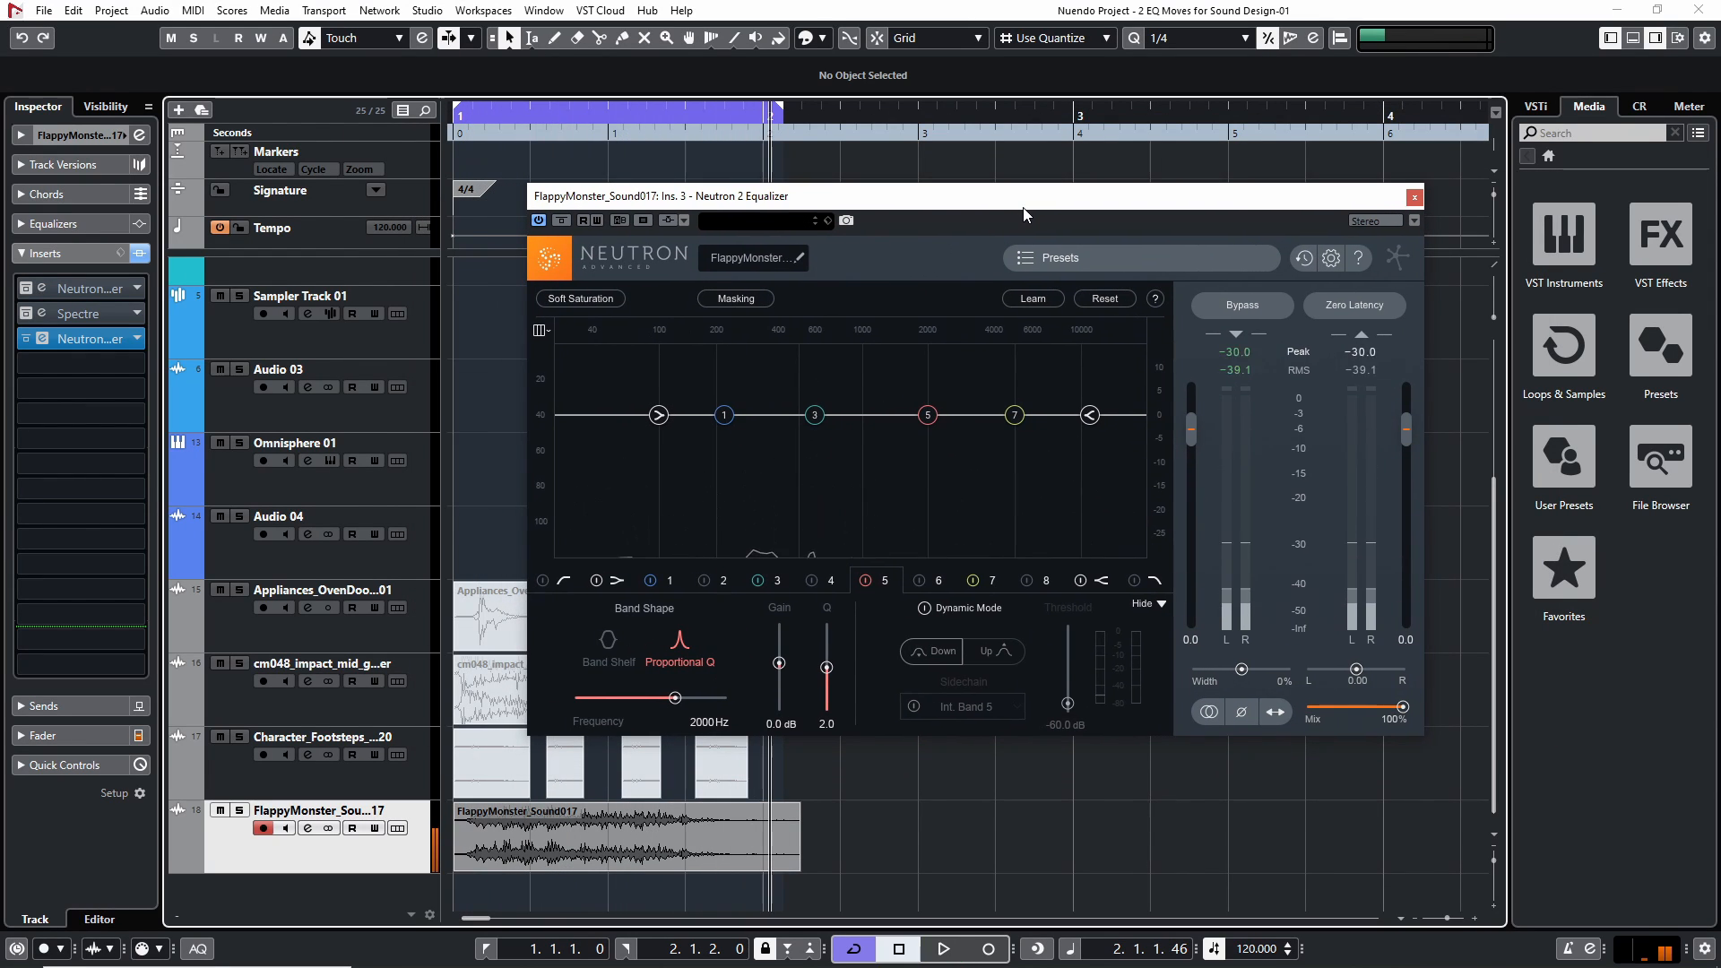
{"action": "key", "text": "KP_Decimal"}
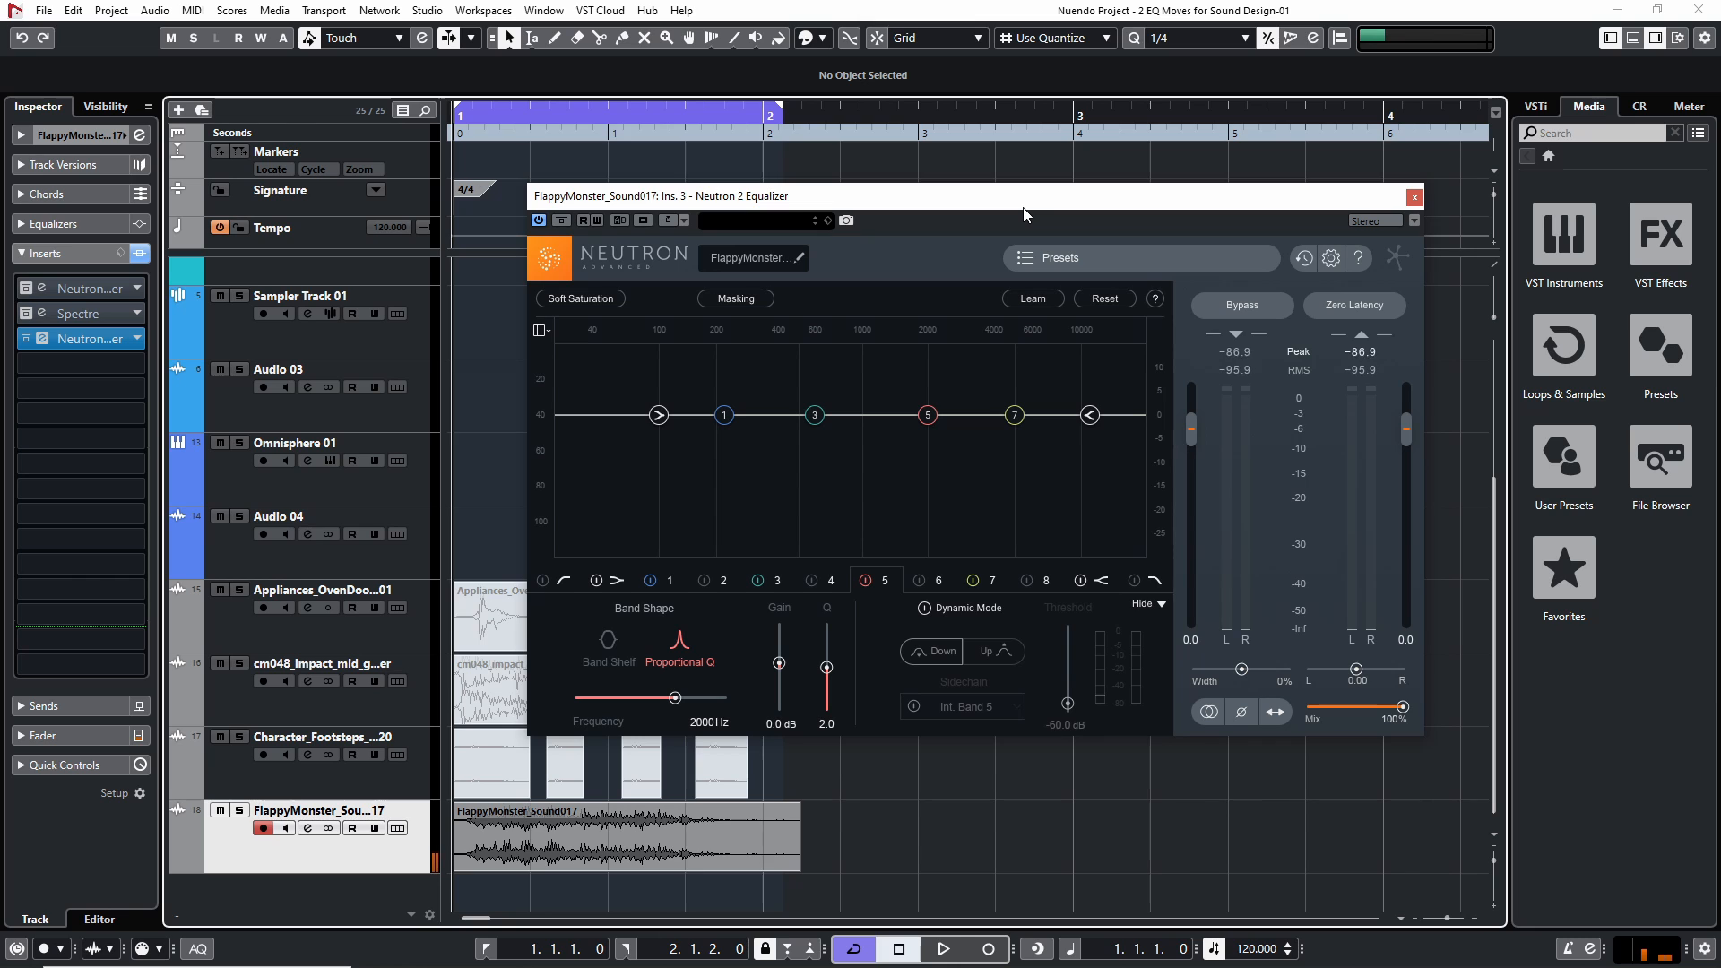
{"action": "key", "text": "space"}
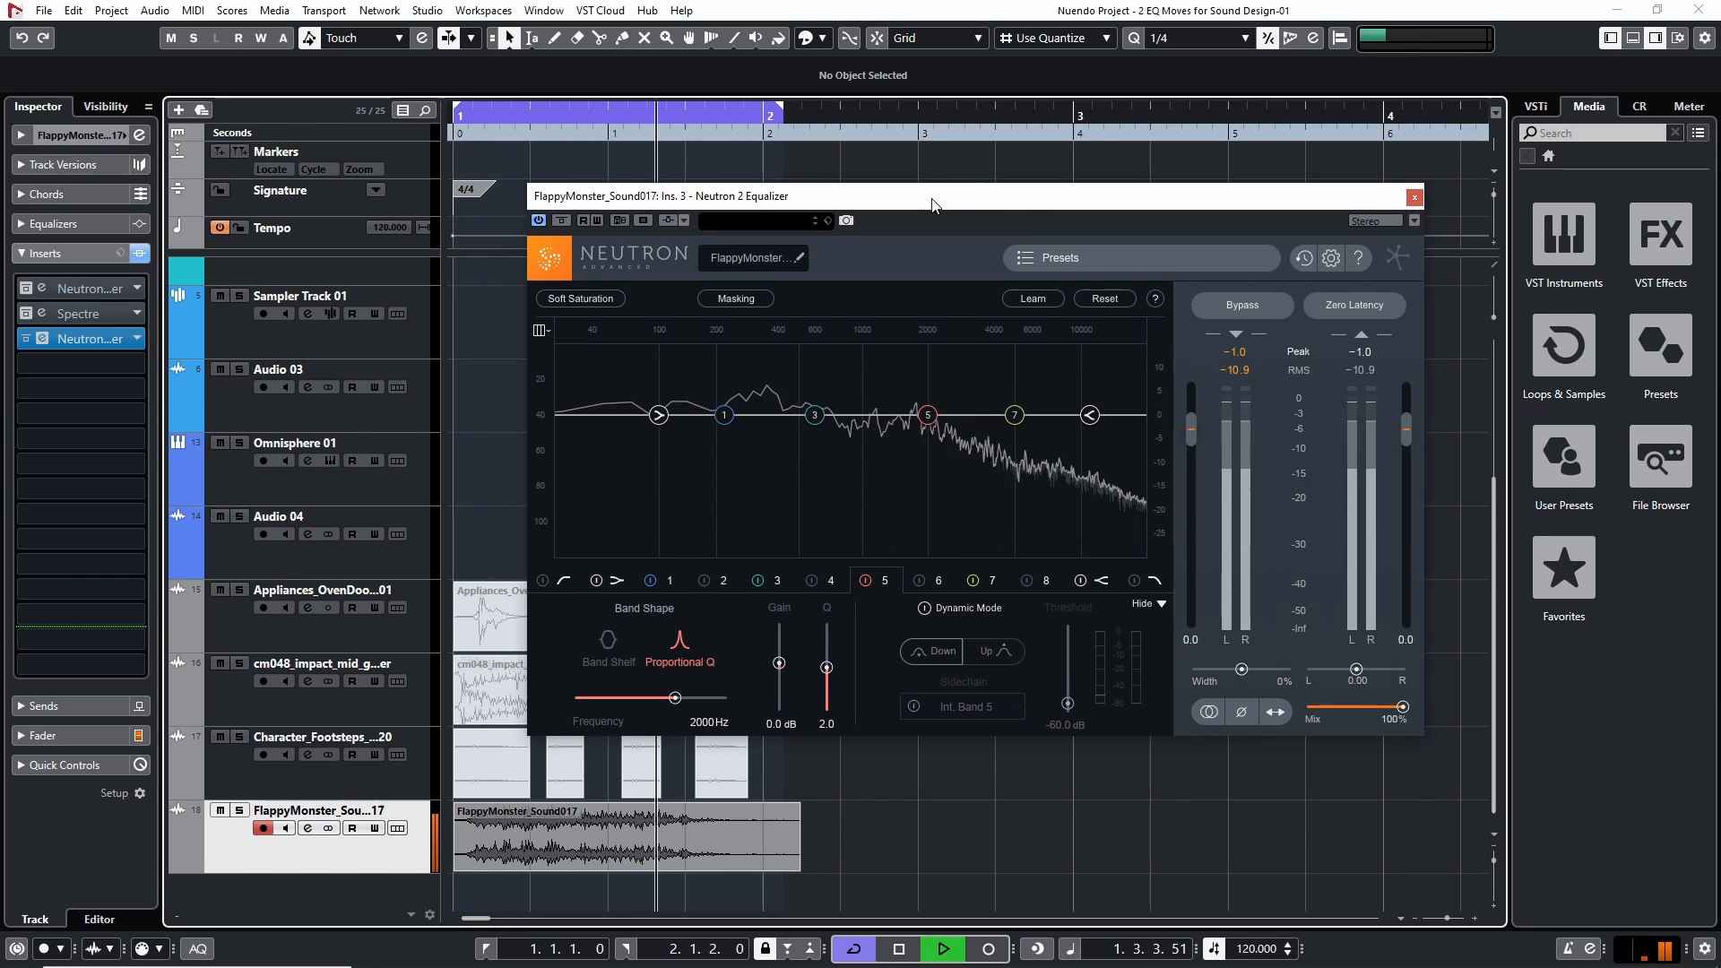
{"action": "key", "text": "space"}
{"action": "key", "text": "KP_Decimal"}
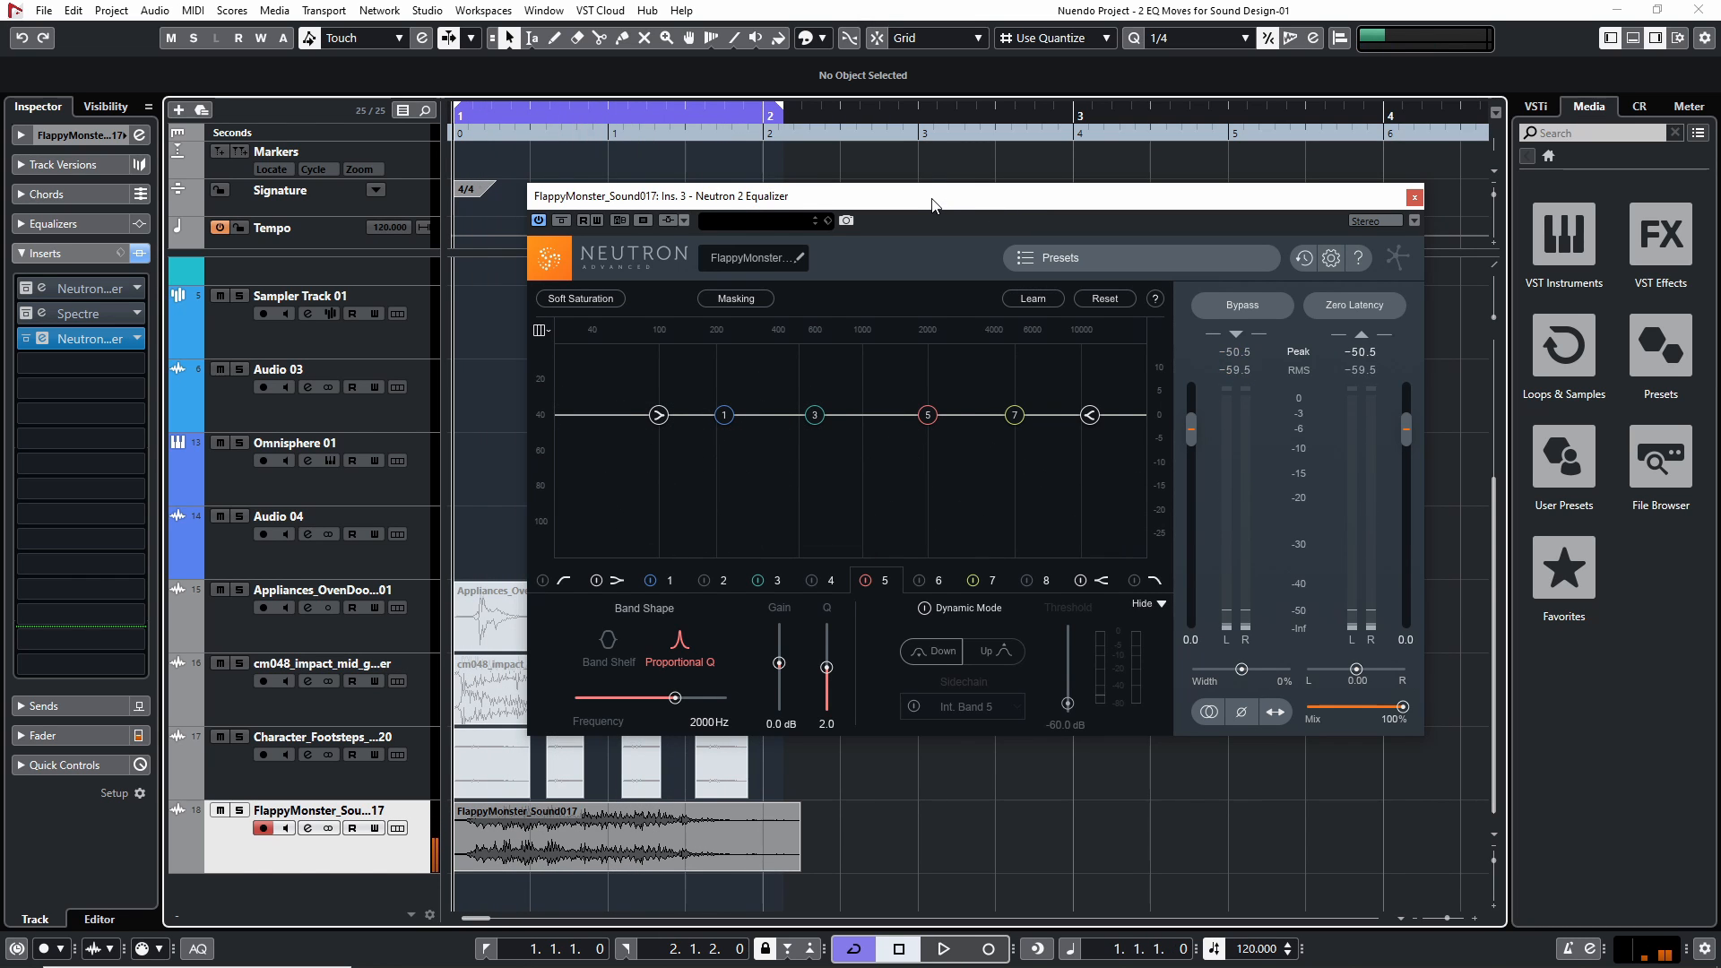
{"action": "left_click_drag", "start_coordinate": [932, 204], "coordinate": [881, 210]}
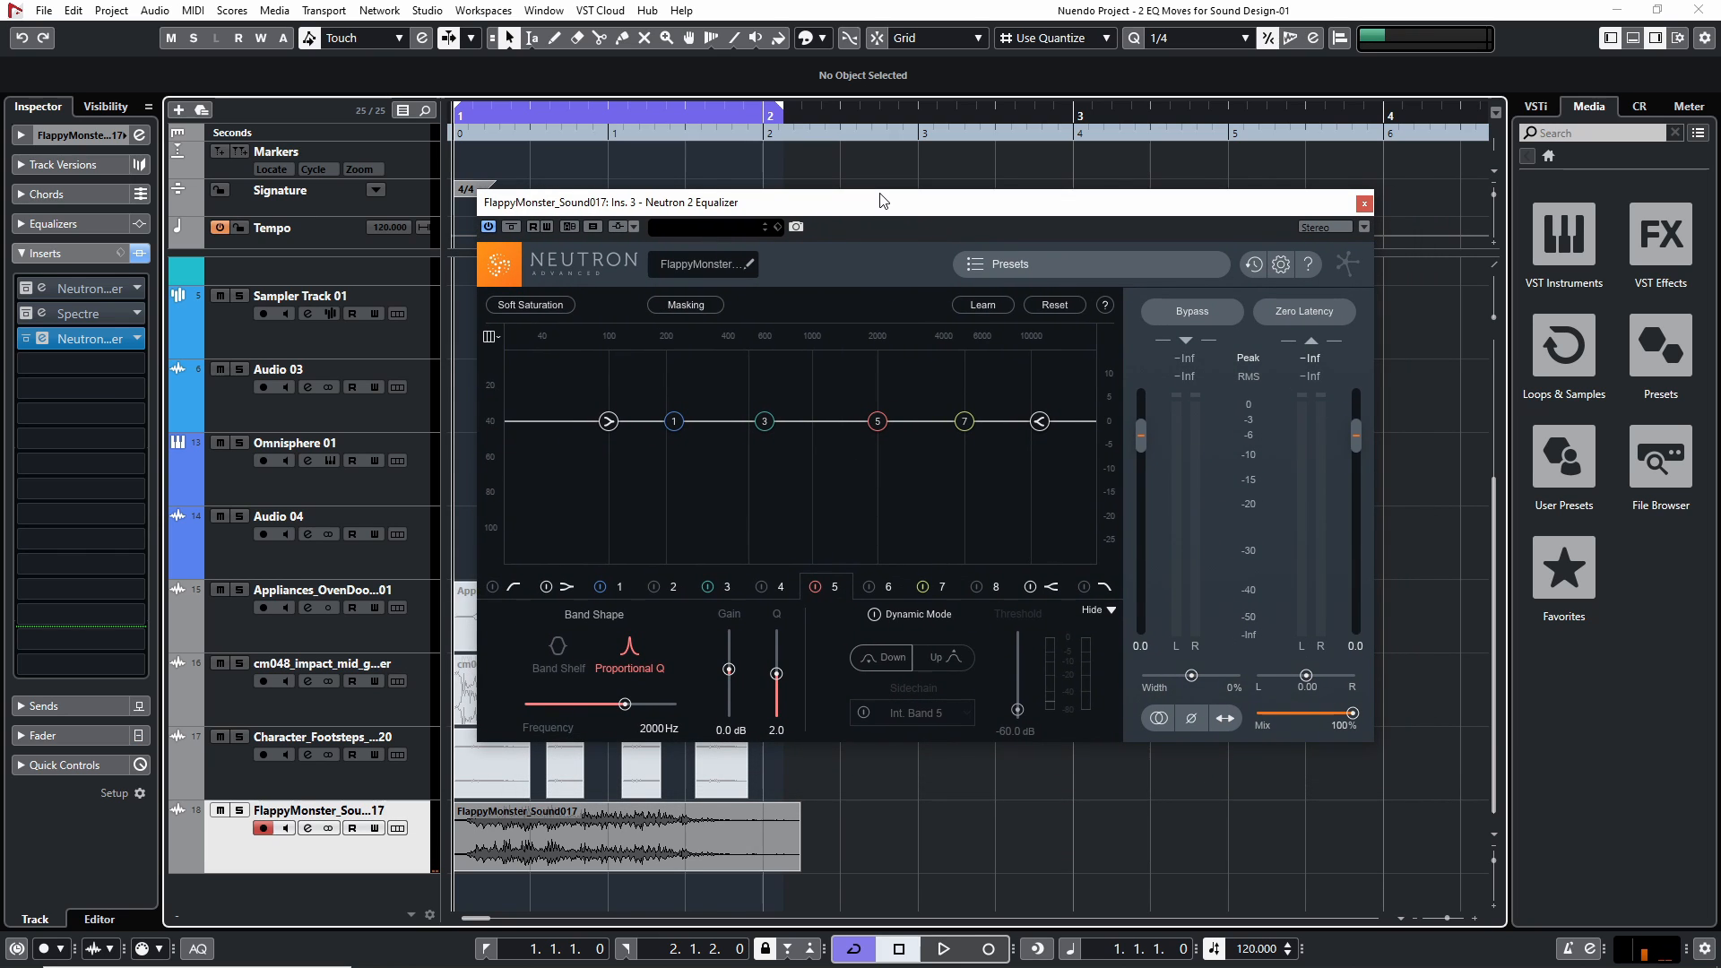
{"action": "key", "text": "space"}
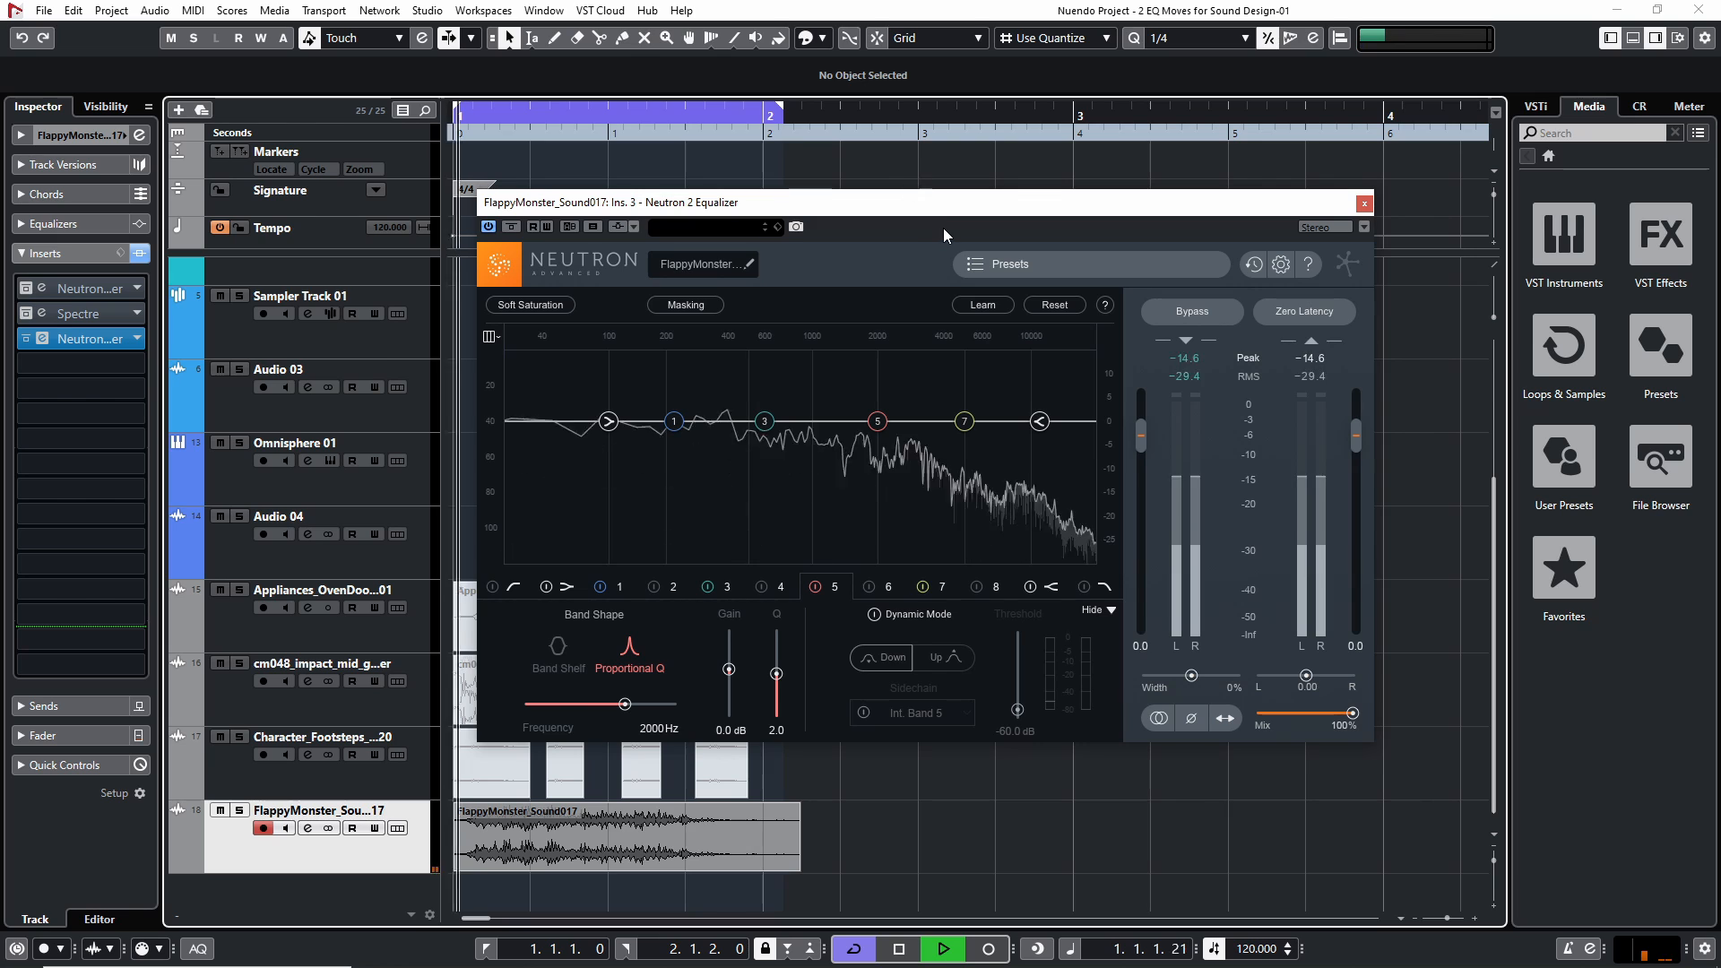
Cut the monster sound's low shelf by about 2.3 dB at about 147 Hz and audition it from the project start
{"action": "key", "text": "space"}
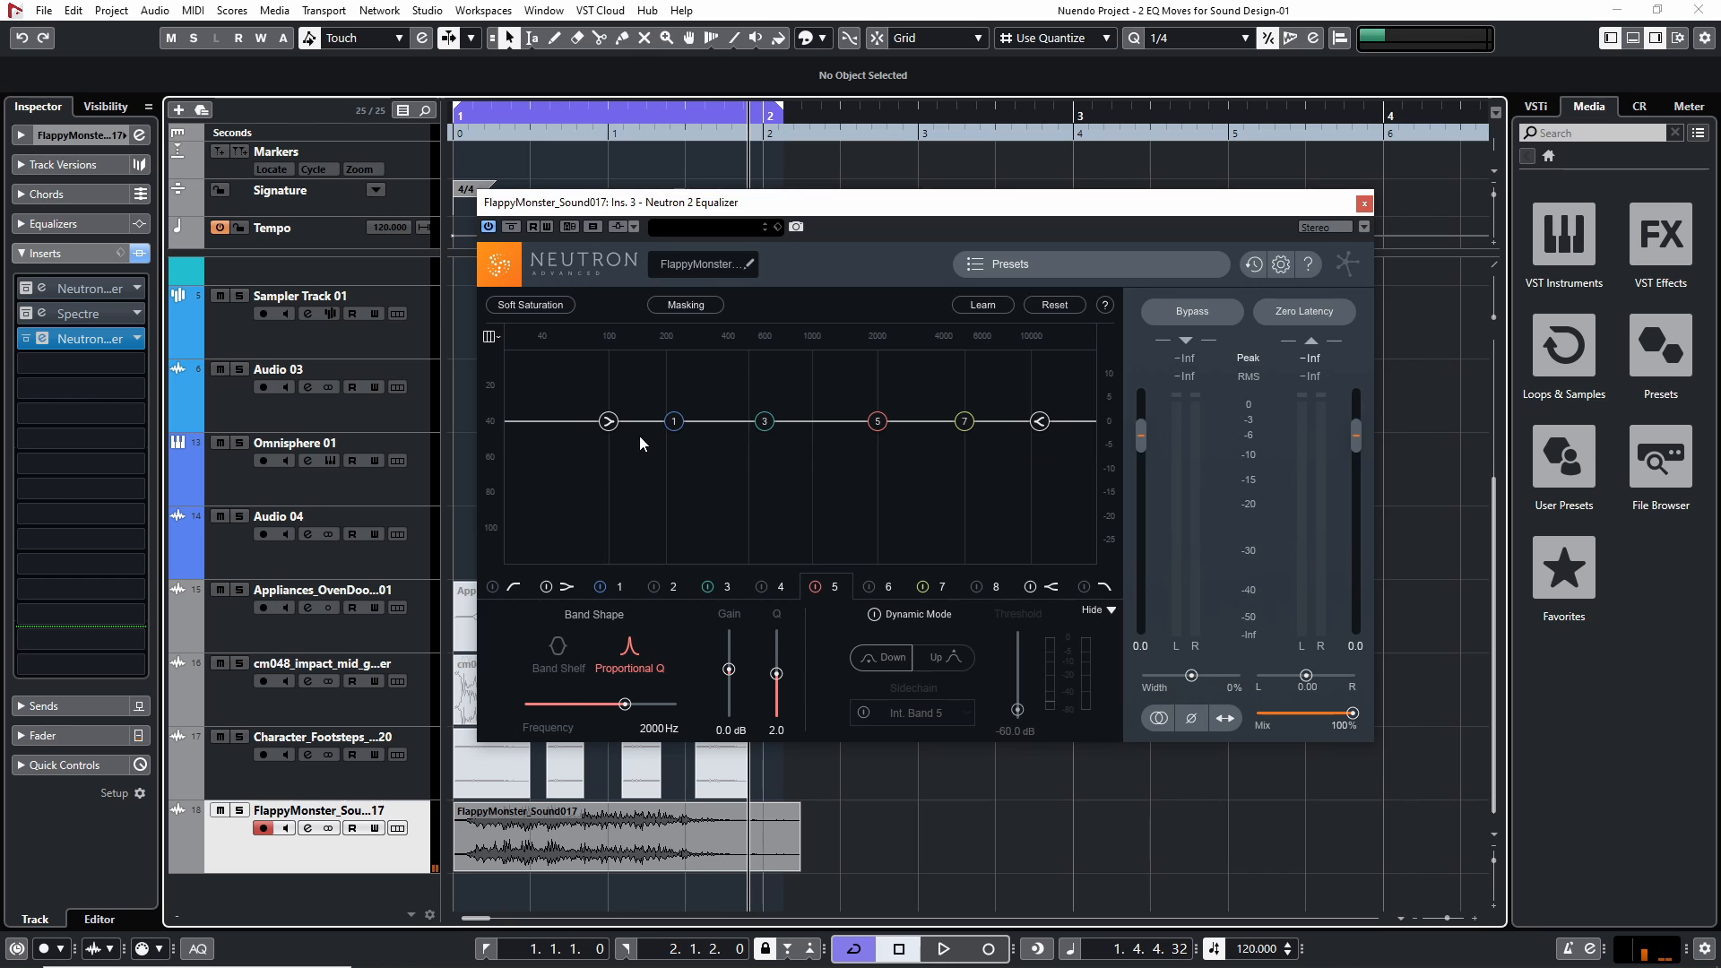
{"action": "key", "text": "Home"}
{"action": "key", "text": "space"}
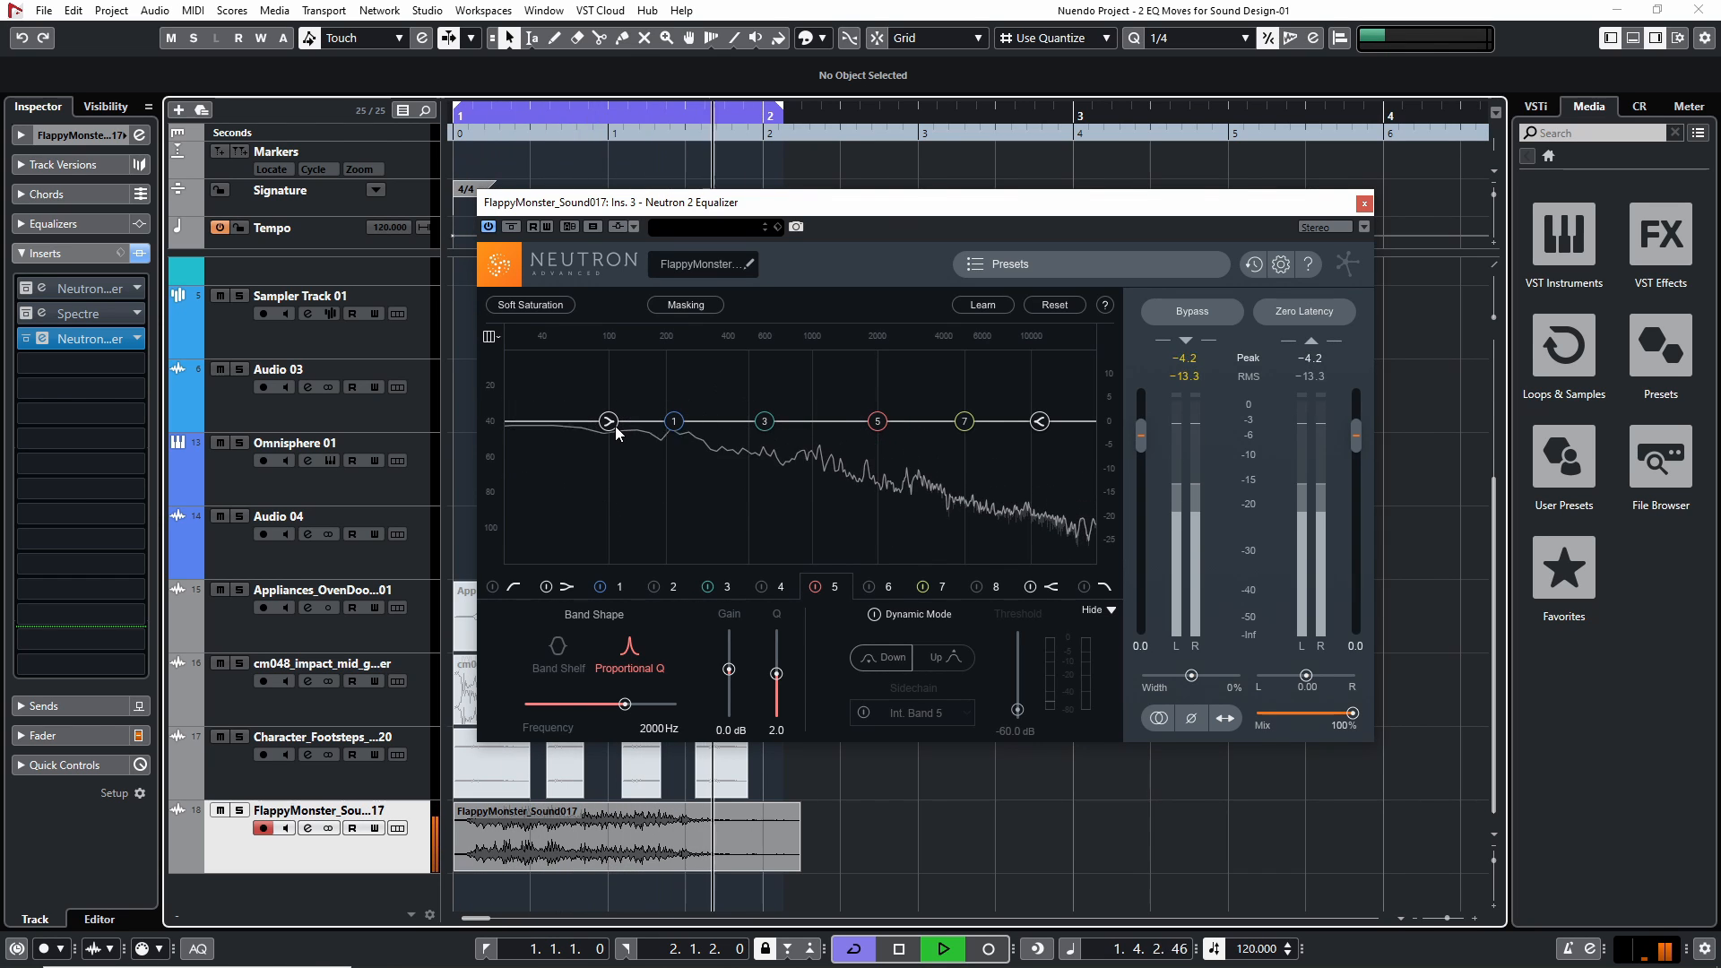
{"action": "key", "text": "space"}
{"action": "left_click_drag", "start_coordinate": [614, 428], "coordinate": [647, 440]}
{"action": "key", "text": "Home"}
{"action": "key", "text": "space"}
{"action": "key", "text": "space"}
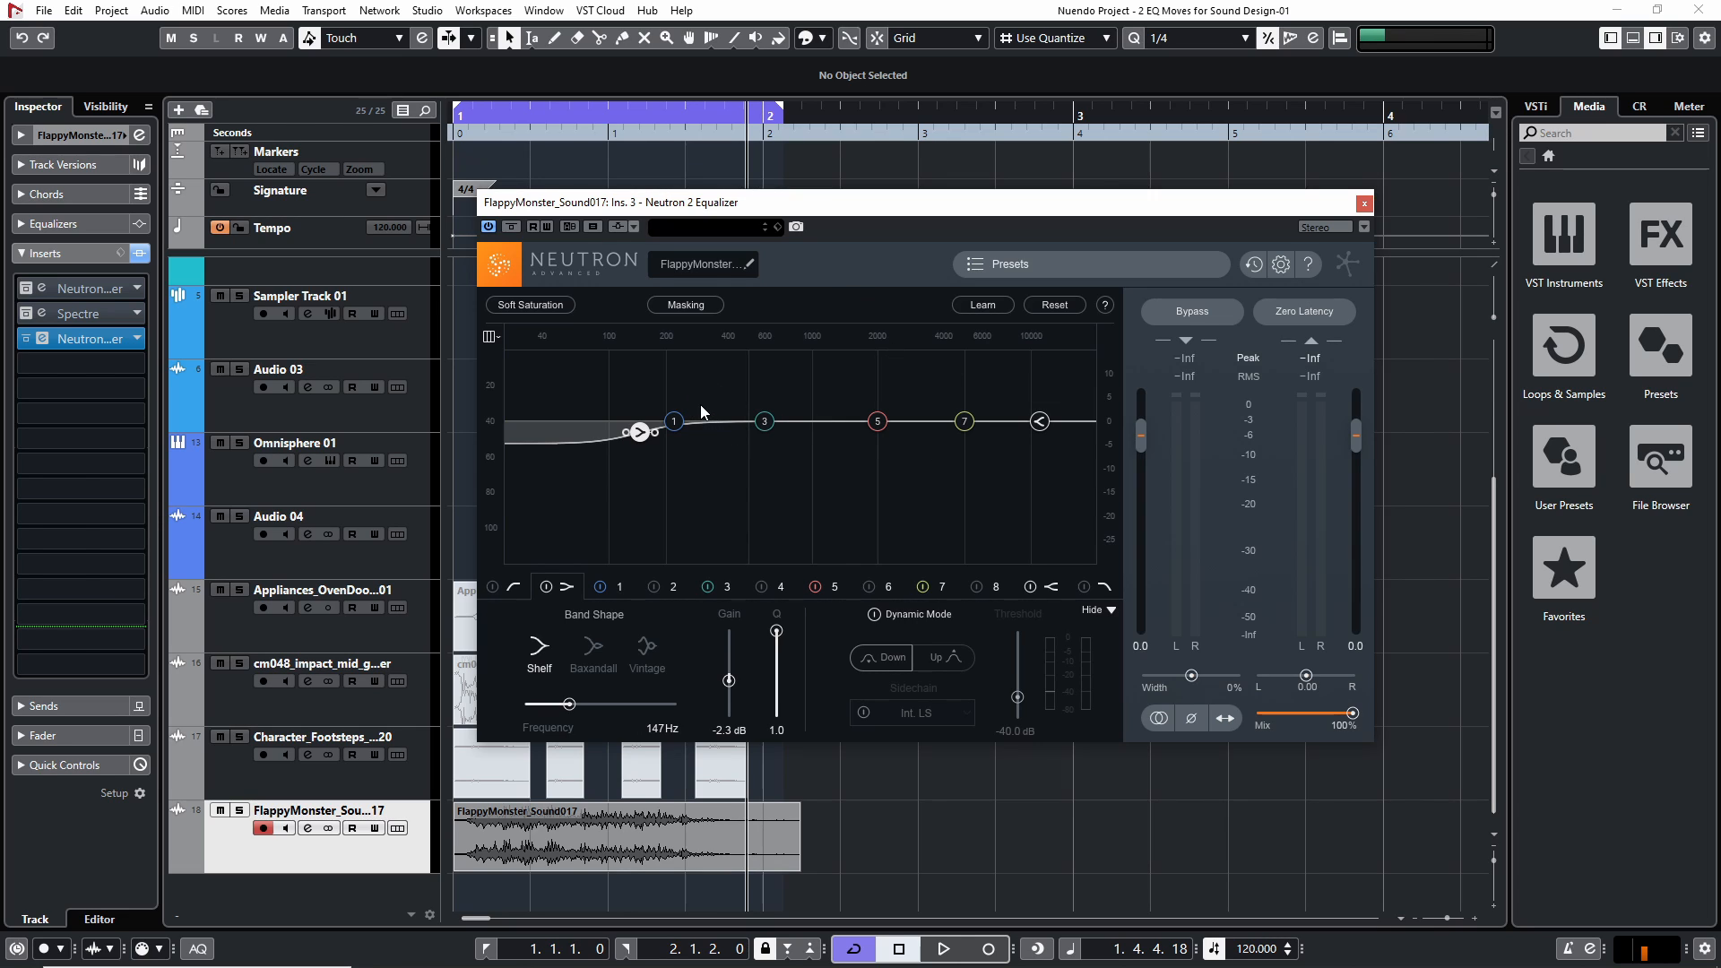
Sweep equalizer band 7 at a 15 dB boost down to about 348 Hz while playing the monster sound to find its resonance
{"action": "left_click_drag", "start_coordinate": [674, 421], "coordinate": [1078, 410]}
{"action": "double_click", "coordinate": [1078, 410]}
{"action": "mouse_move", "coordinate": [965, 421]}
{"action": "left_mouse_down"}
{"action": "mouse_move", "coordinate": [1012, 428]}
{"action": "mouse_move", "coordinate": [1018, 325]}
{"action": "mouse_move", "coordinate": [957, 360]}
{"action": "mouse_move", "coordinate": [1018, 361]}
{"action": "mouse_move", "coordinate": [681, 361]}
{"action": "mouse_move", "coordinate": [969, 408]}
{"action": "mouse_move", "coordinate": [966, 422]}
{"action": "left_mouse_up"}
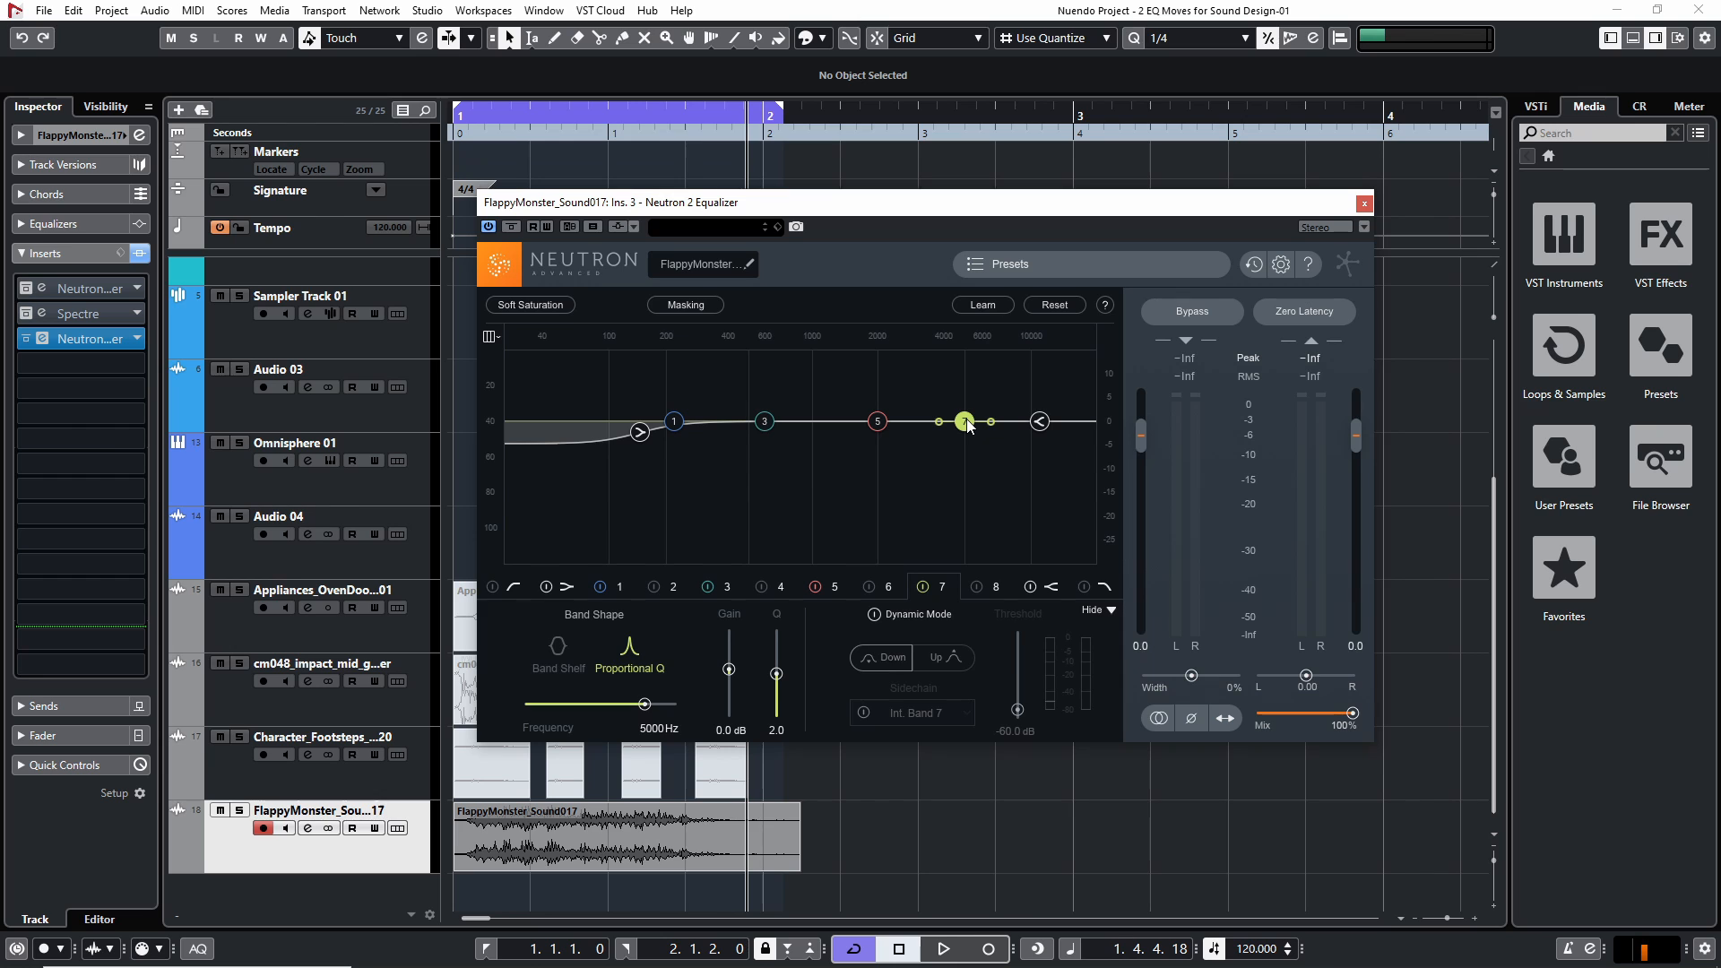
{"action": "left_click_drag", "start_coordinate": [967, 434], "coordinate": [742, 351]}
{"action": "key", "text": "space"}
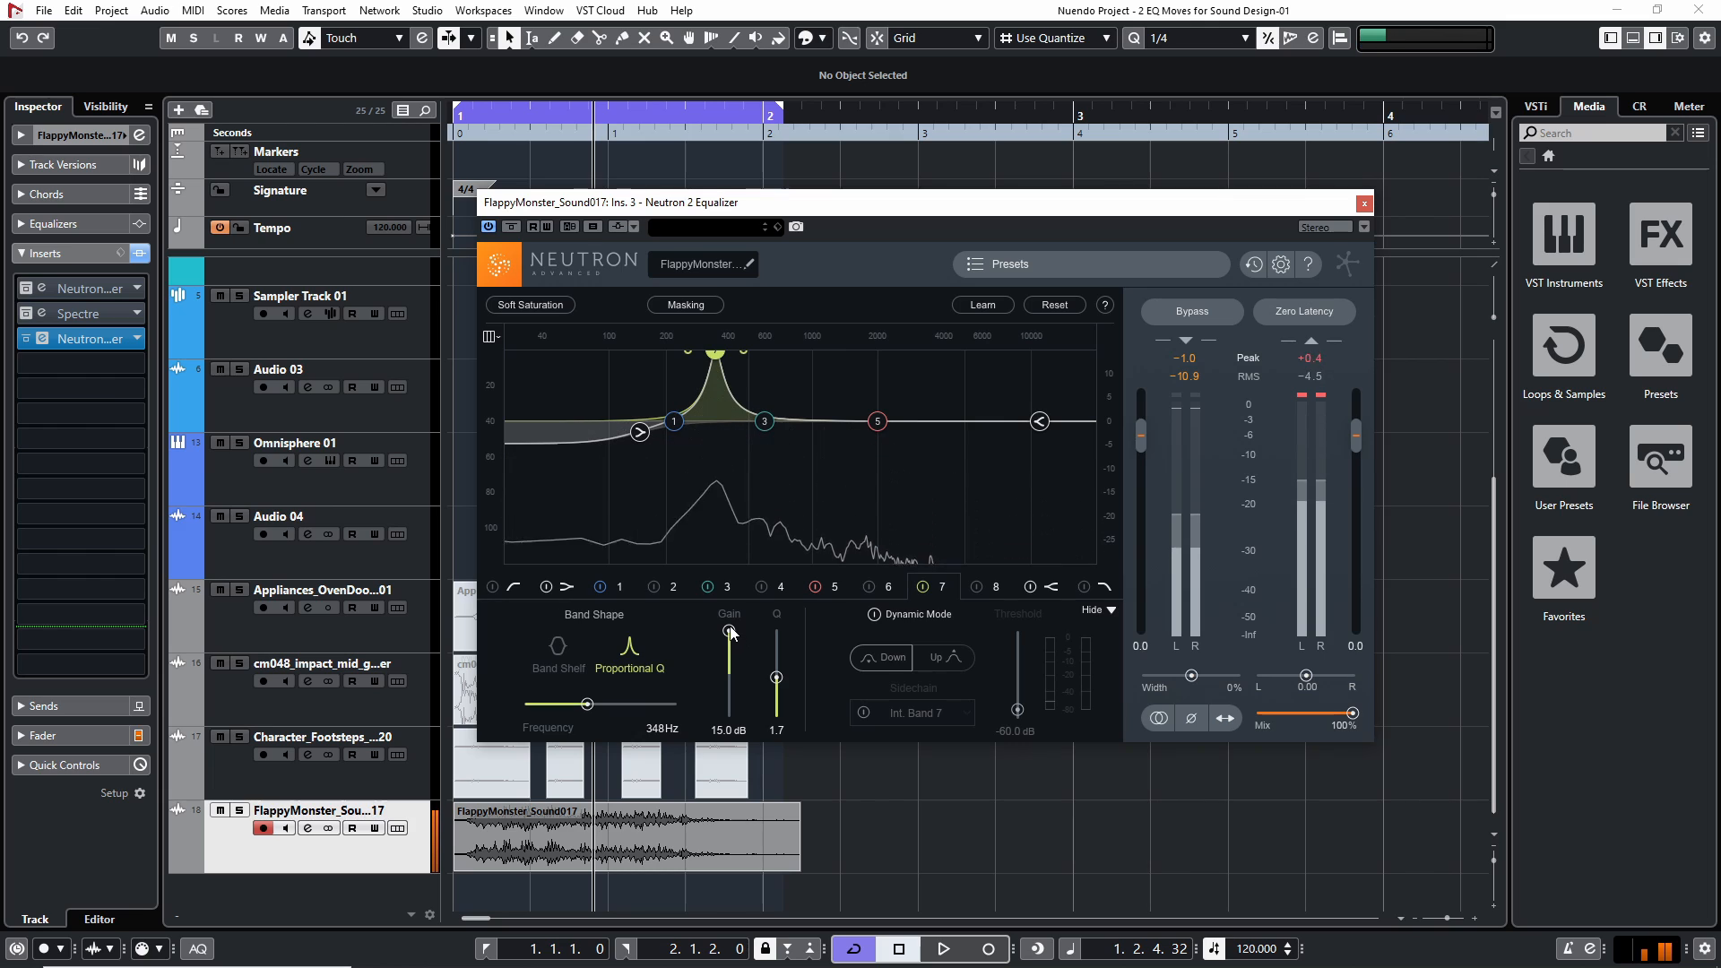
Turn band 7 into a cut of about 4.6 dB with a Q of about 1.5 and audition it
{"action": "left_click_drag", "start_coordinate": [739, 640], "coordinate": [739, 689]}
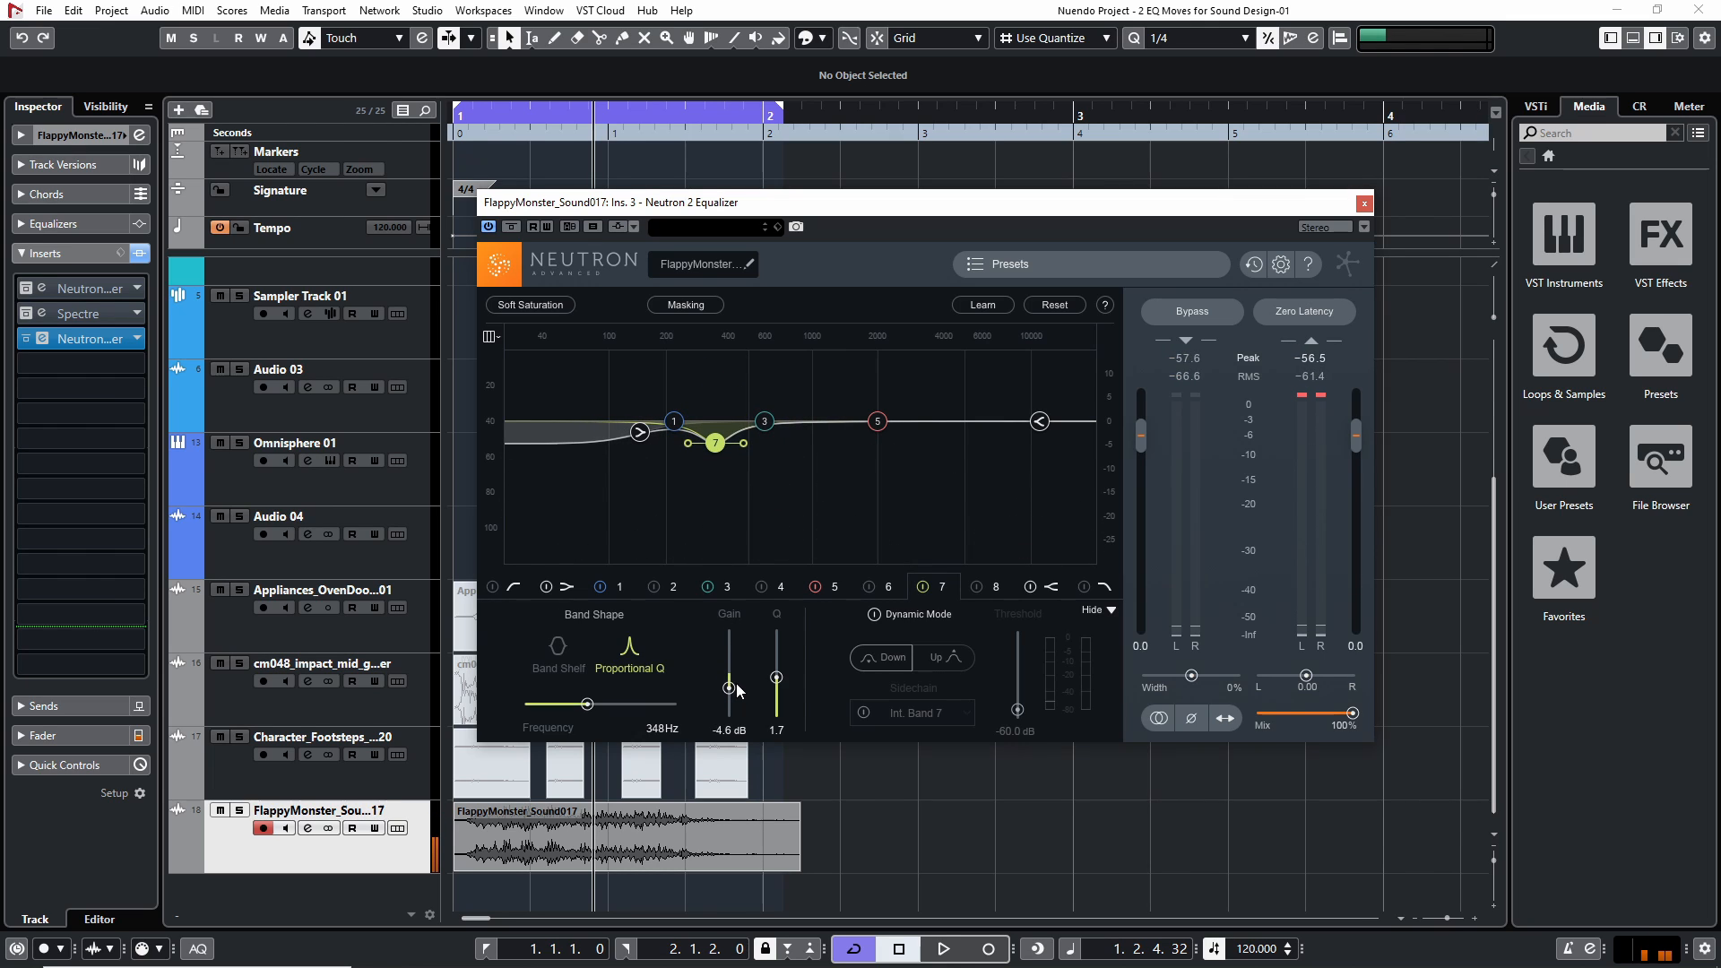
{"action": "left_click_drag", "start_coordinate": [746, 443], "coordinate": [745, 443]}
{"action": "left_click_drag", "start_coordinate": [745, 443], "coordinate": [746, 443]}
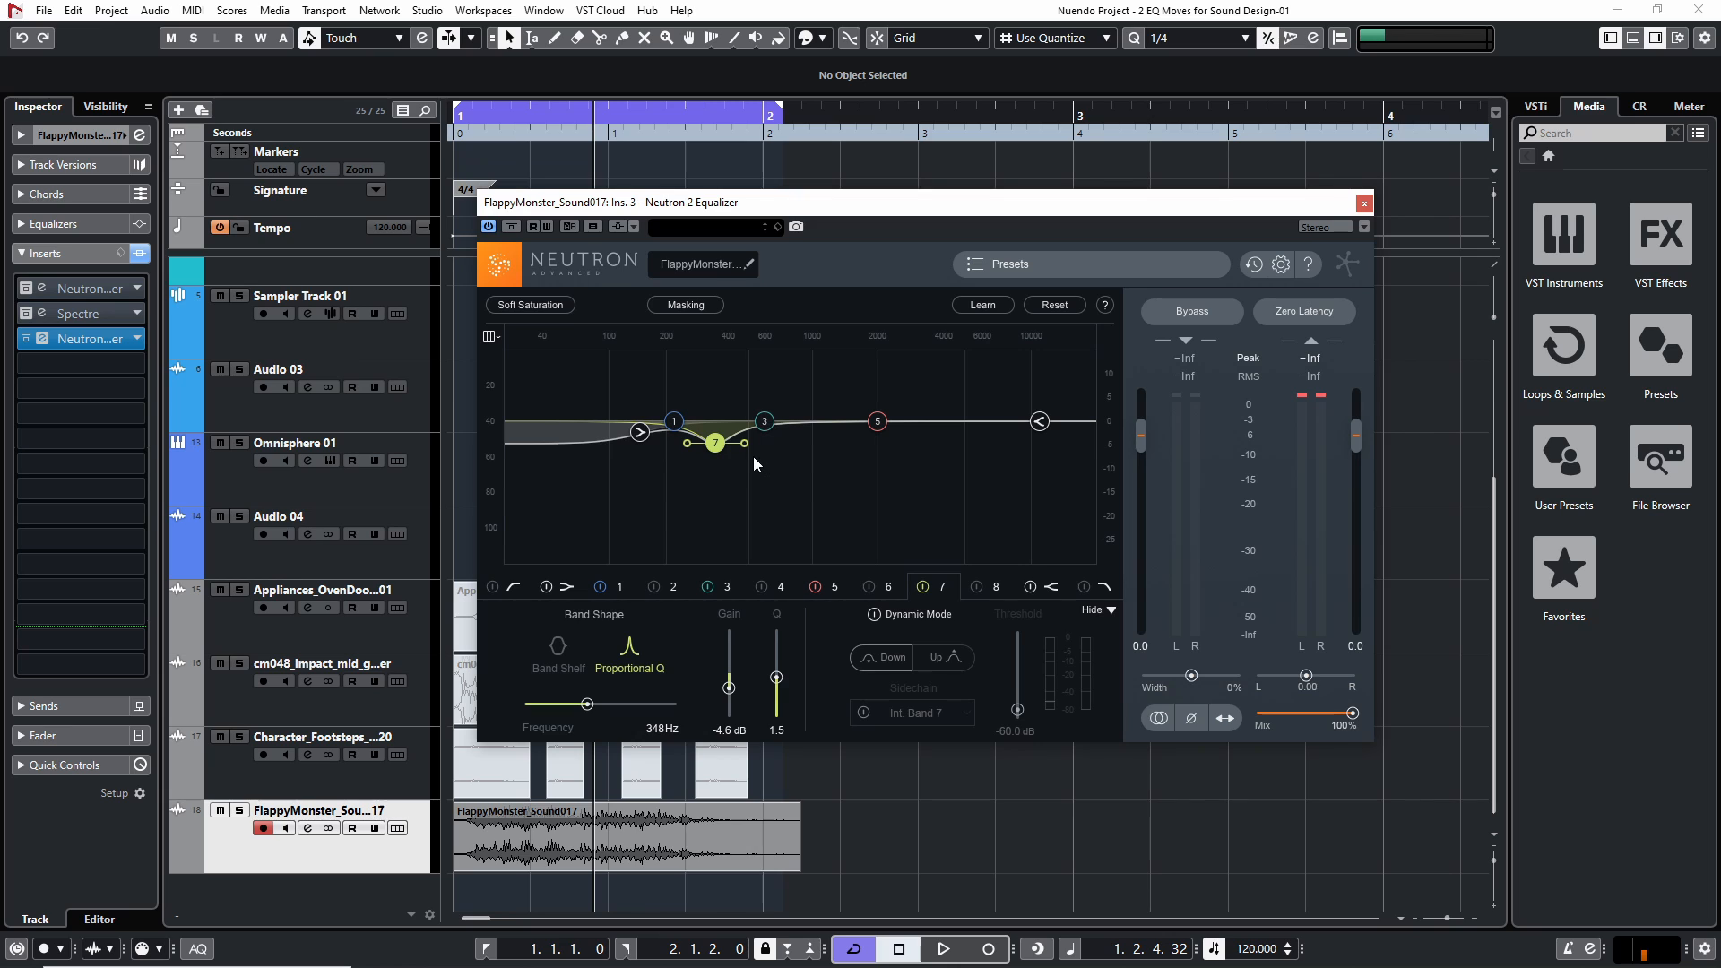
{"action": "key", "text": "space"}
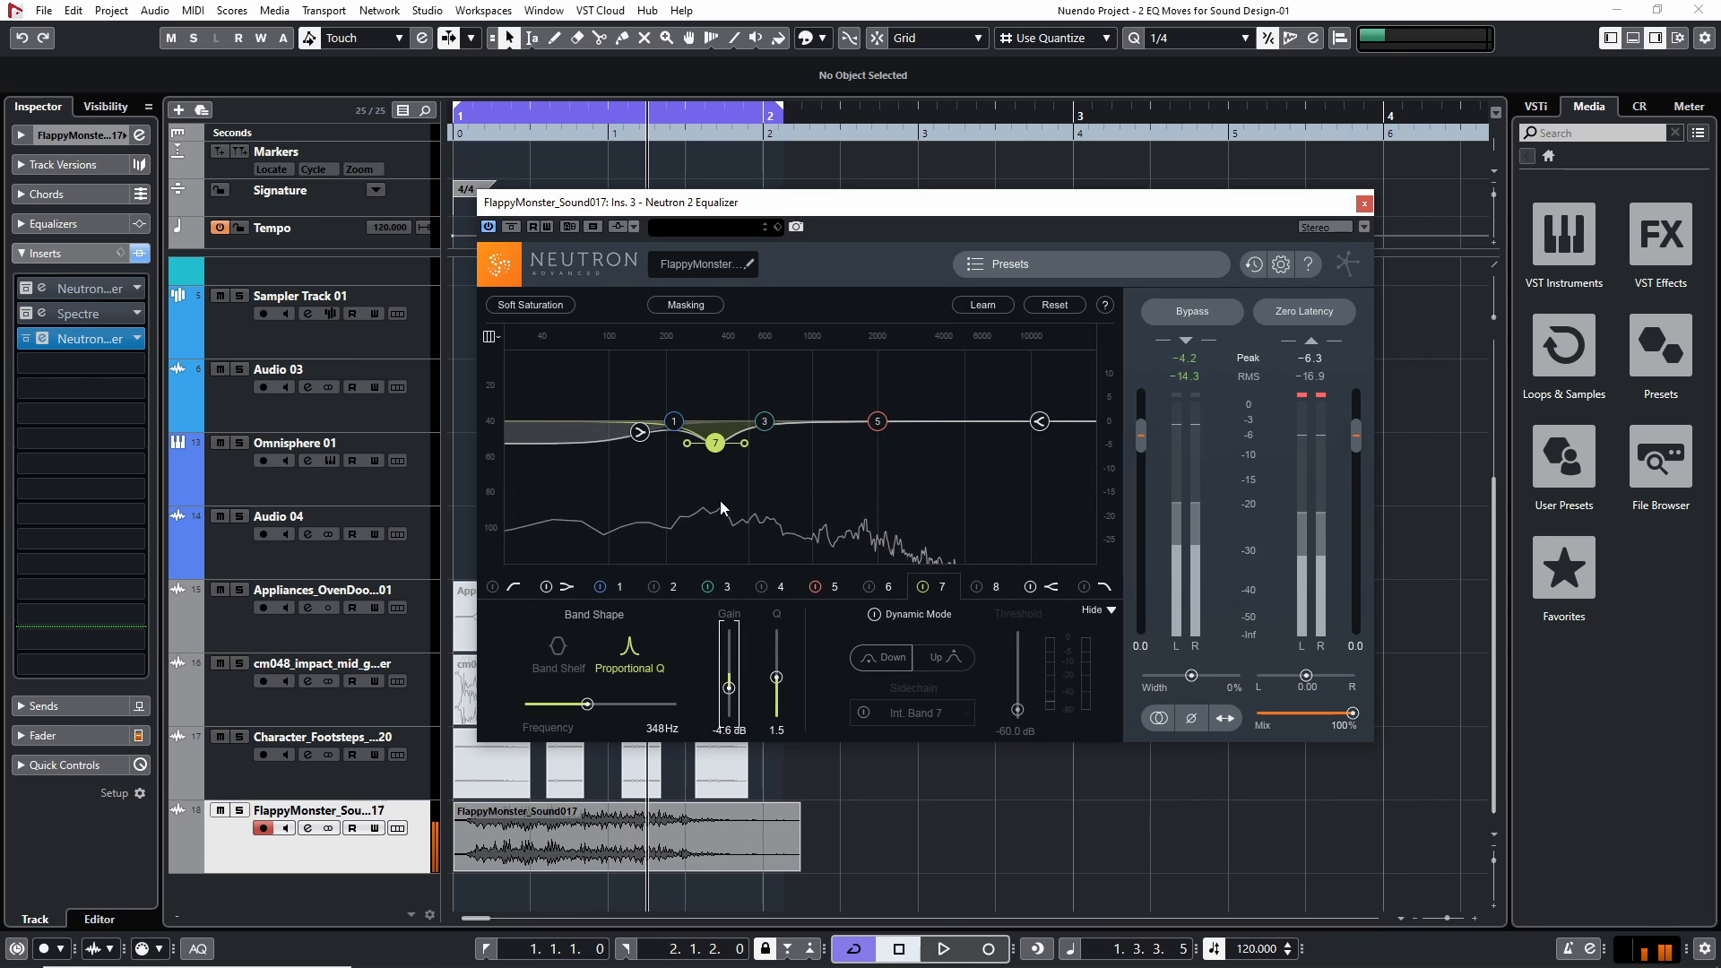
{"action": "key", "text": "space"}
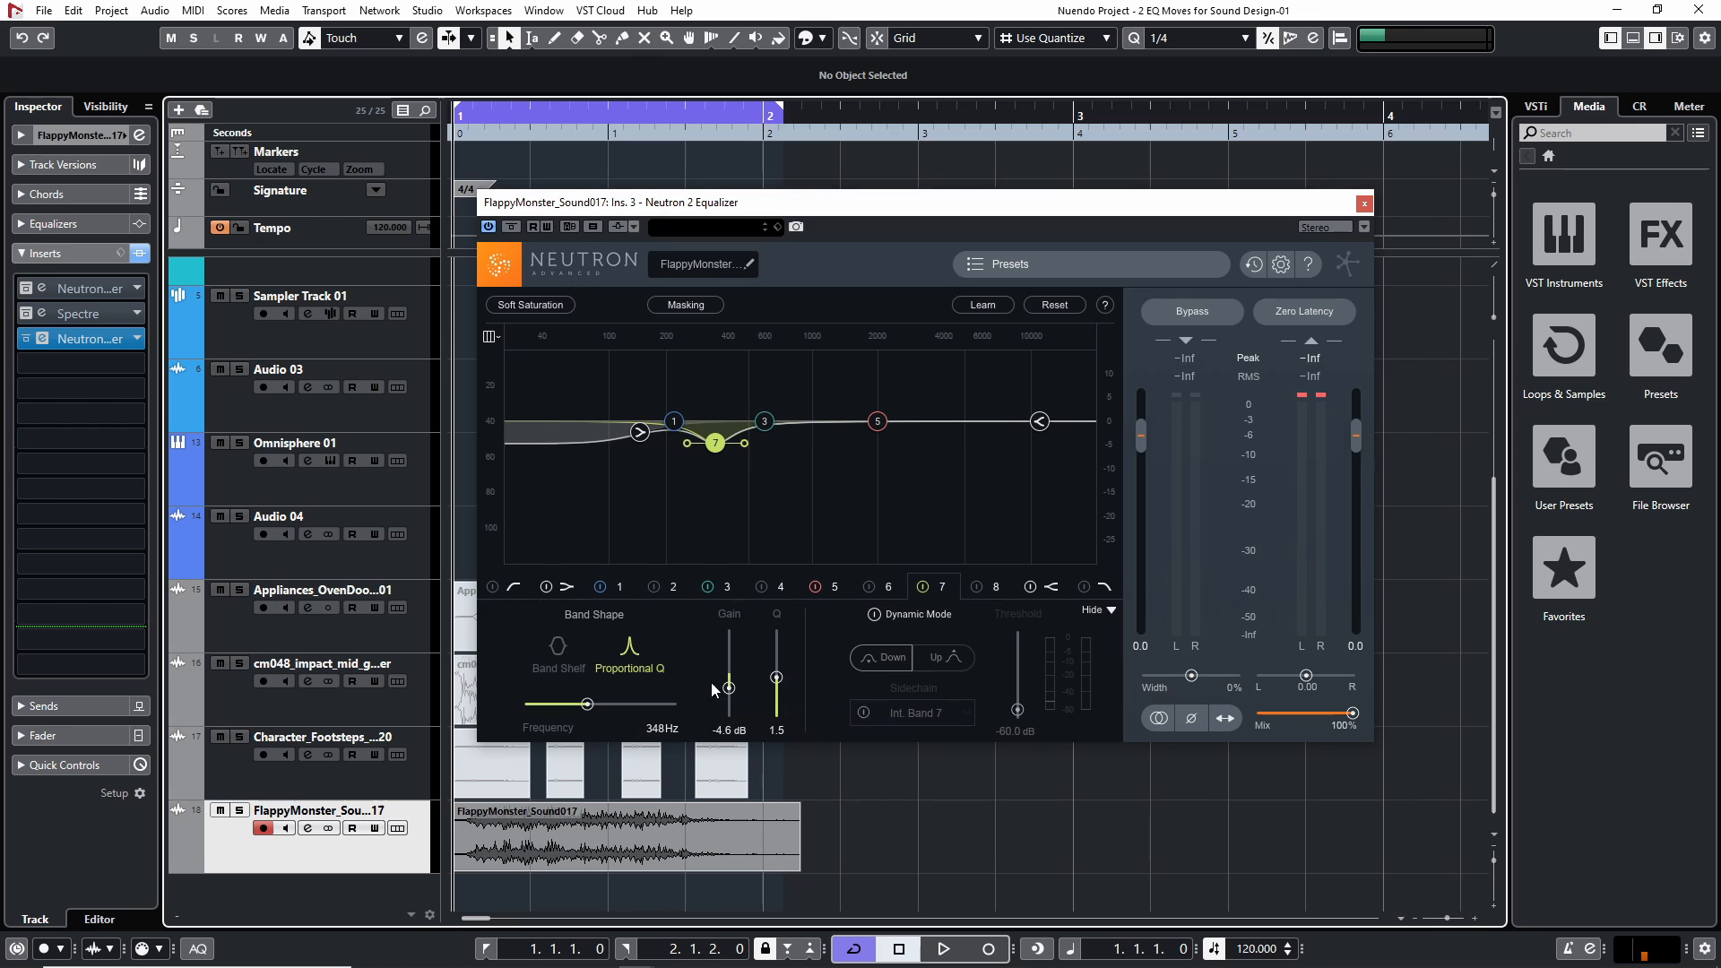
Audition band 7 boosted to 15 dB for comparison, set its gain to about -5.7 dB and replay the monster sound
{"action": "left_click_drag", "start_coordinate": [728, 688], "coordinate": [737, 627]}
{"action": "key", "text": "space"}
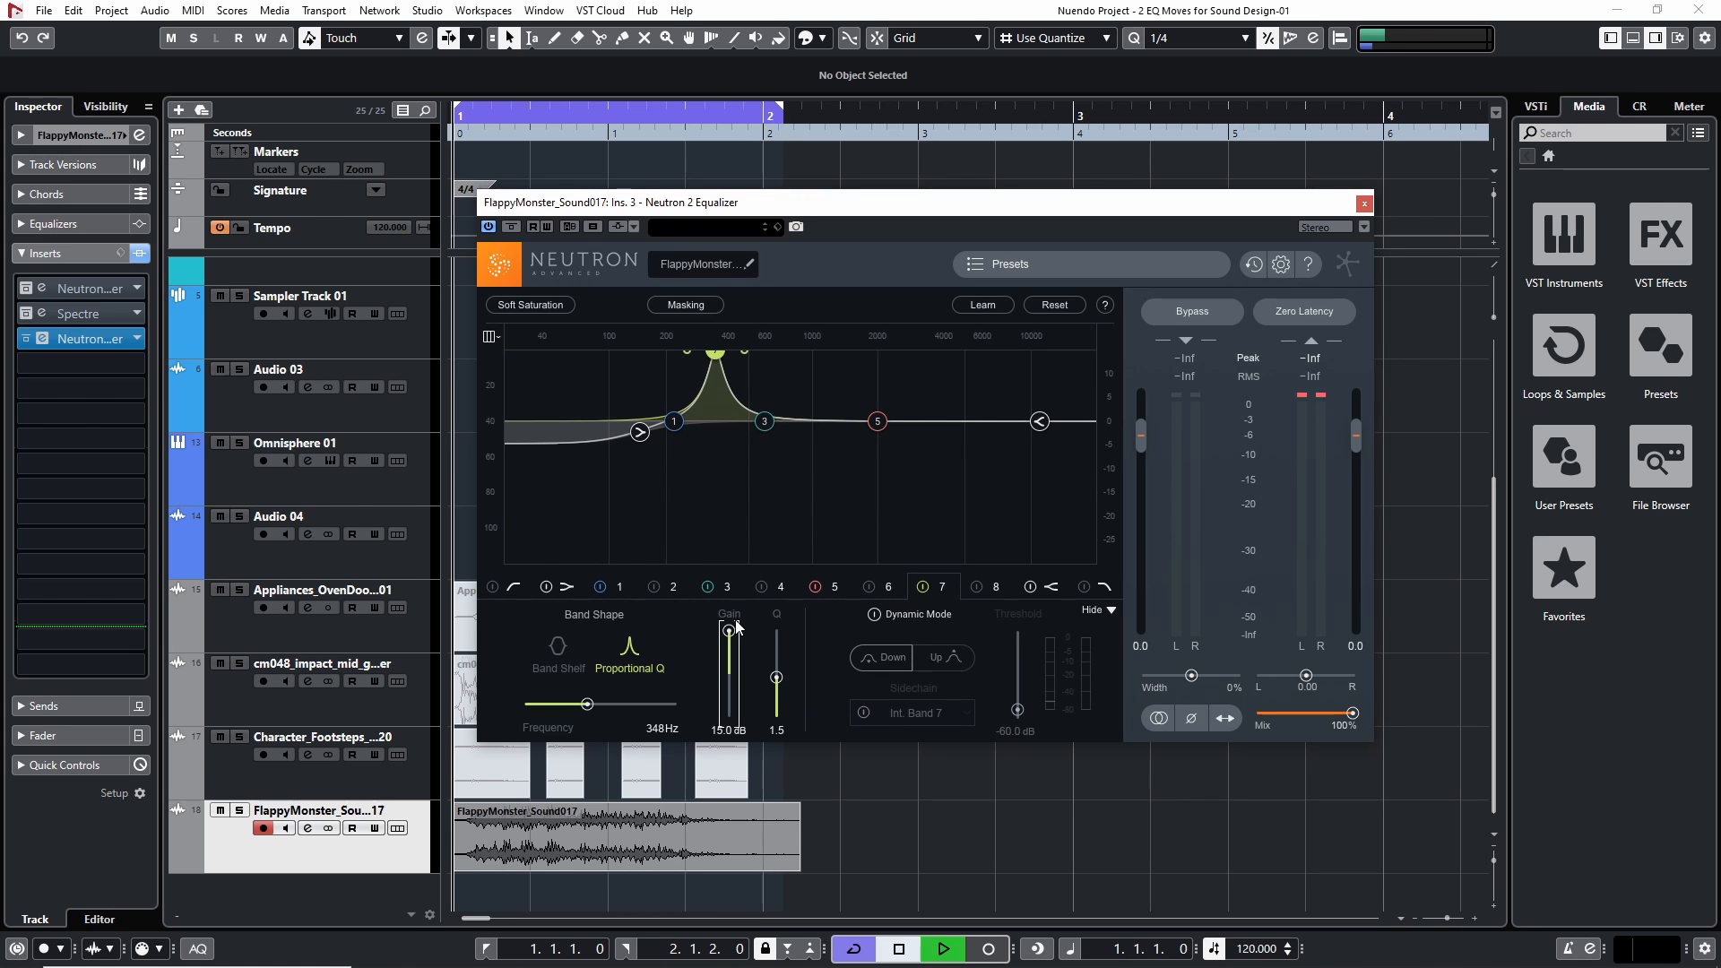
{"action": "key", "text": "space"}
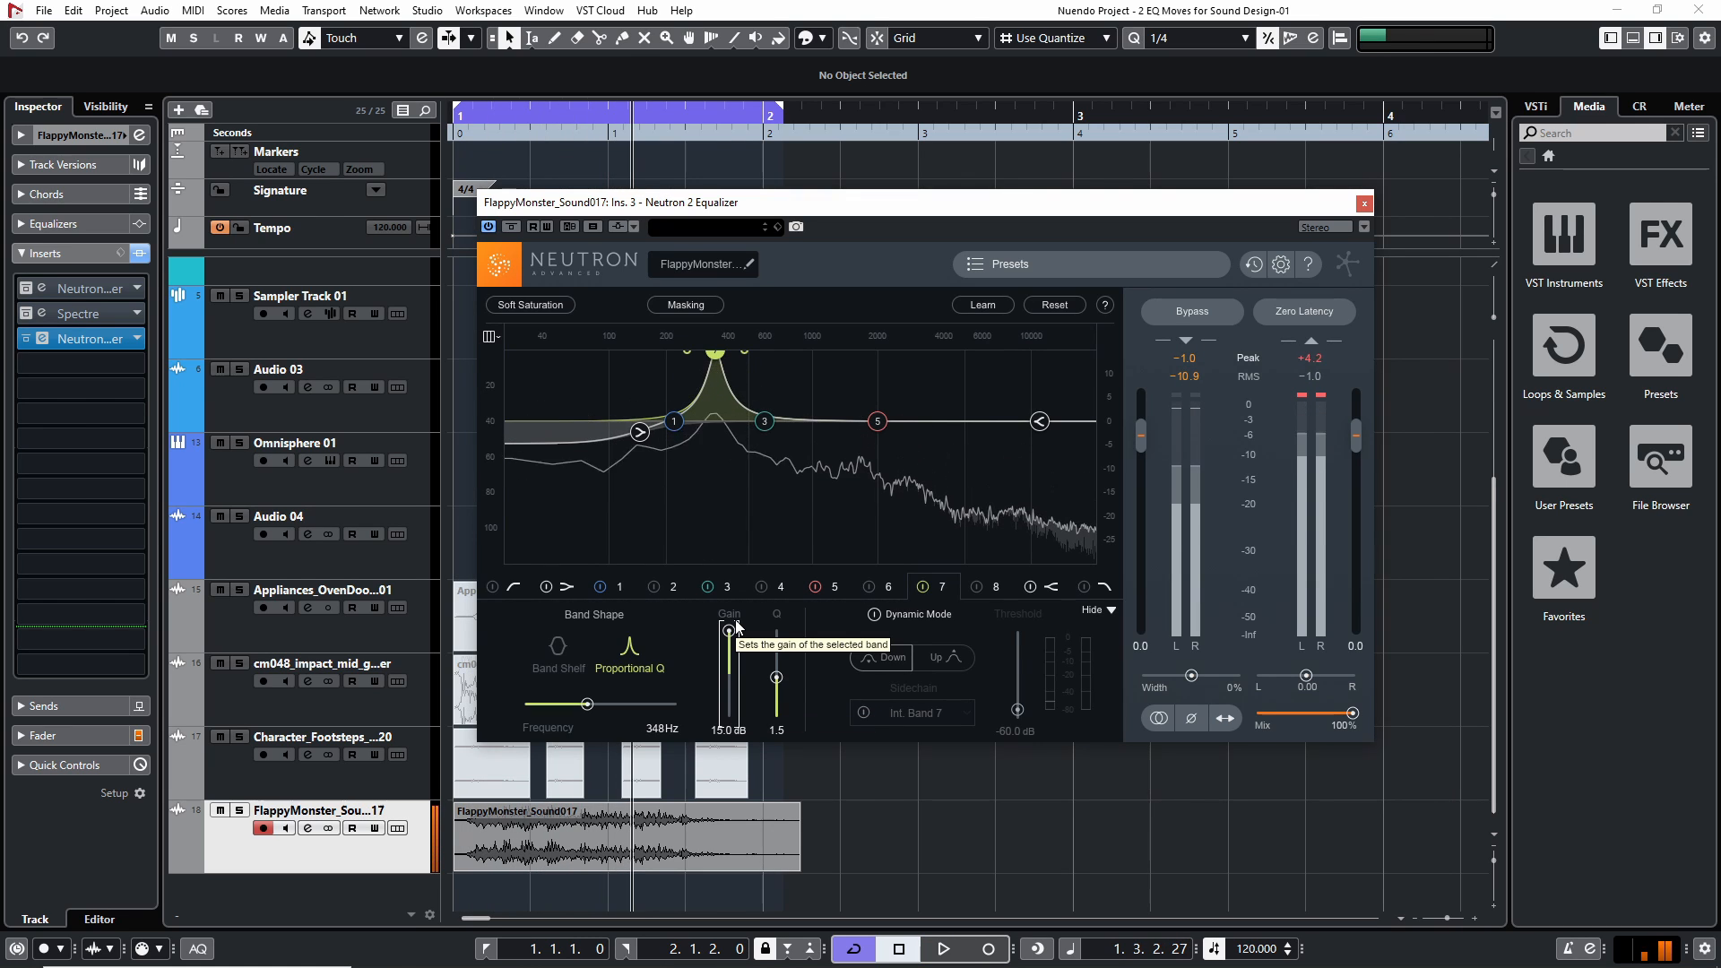
{"action": "left_click_drag", "start_coordinate": [738, 625], "coordinate": [745, 689]}
{"action": "key", "text": "space"}
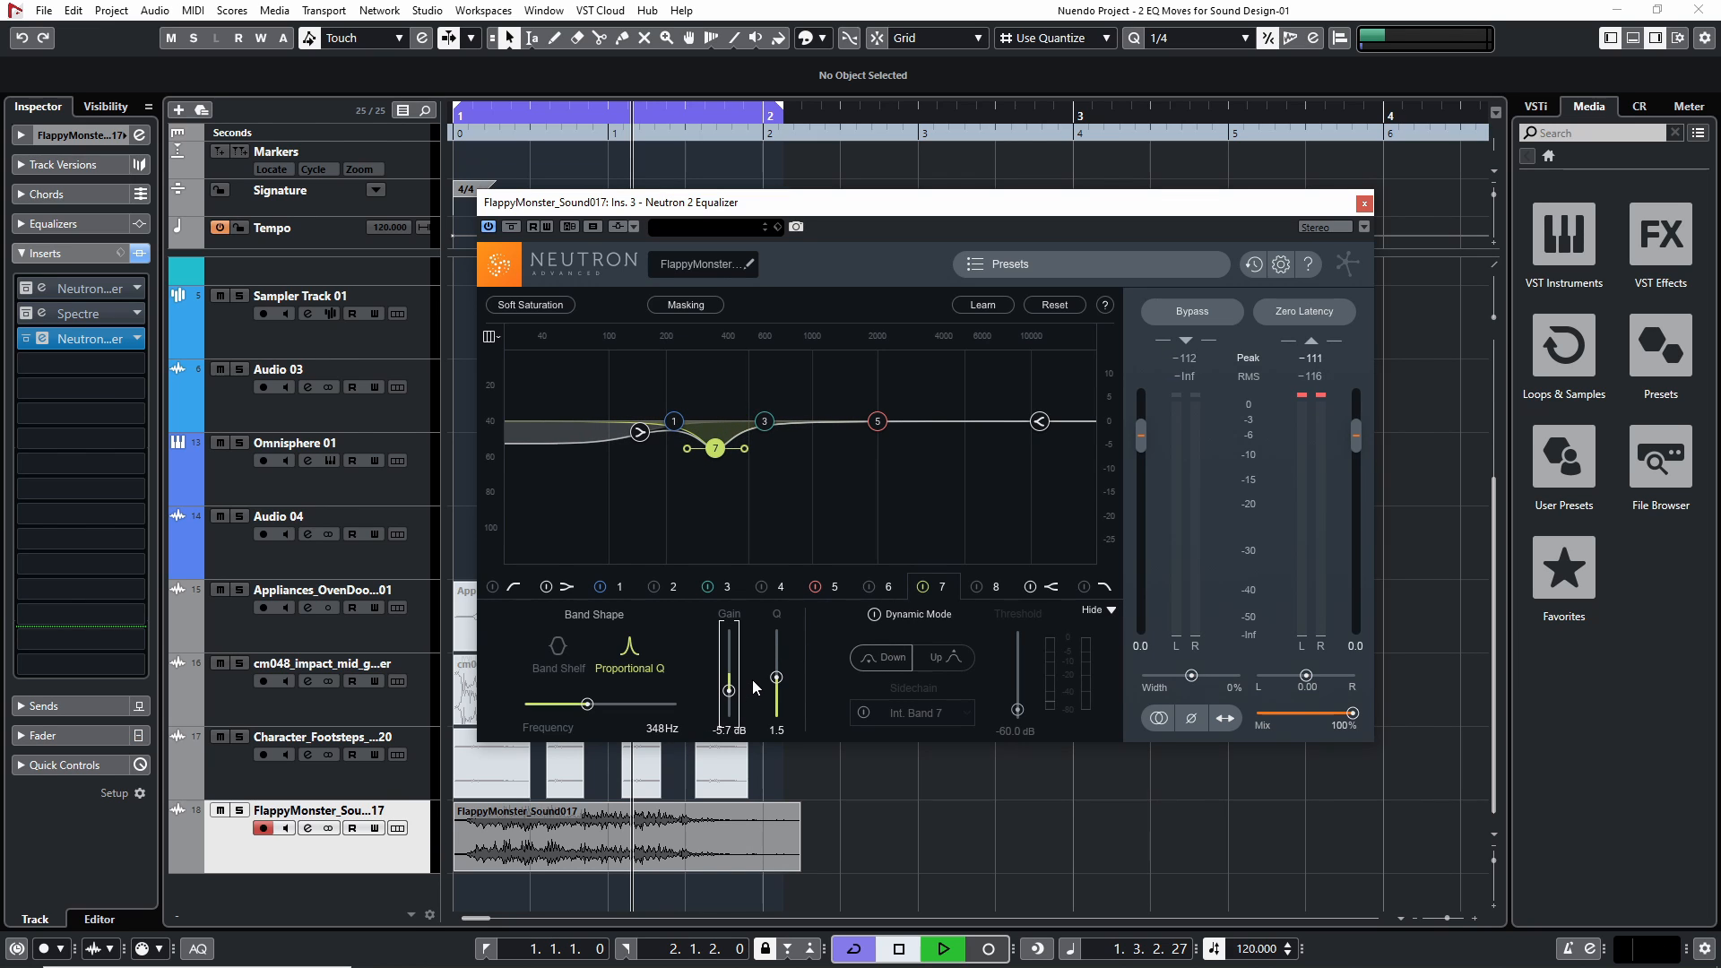
{"action": "key", "text": "space"}
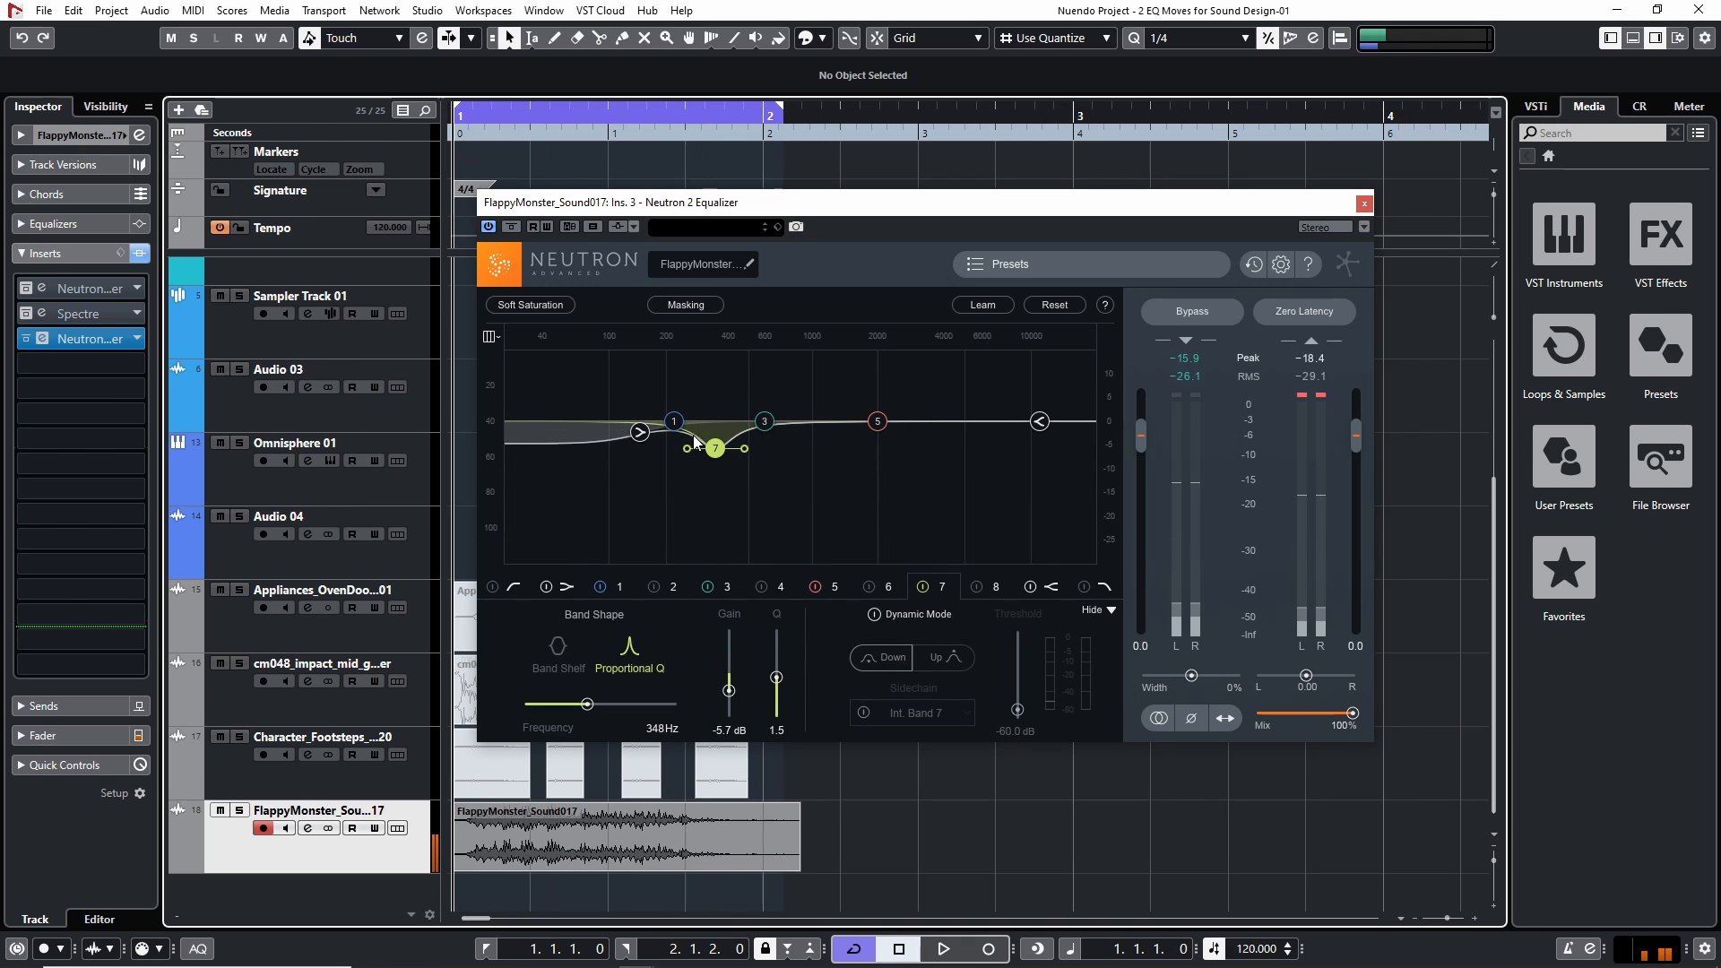
{"action": "key", "text": "space"}
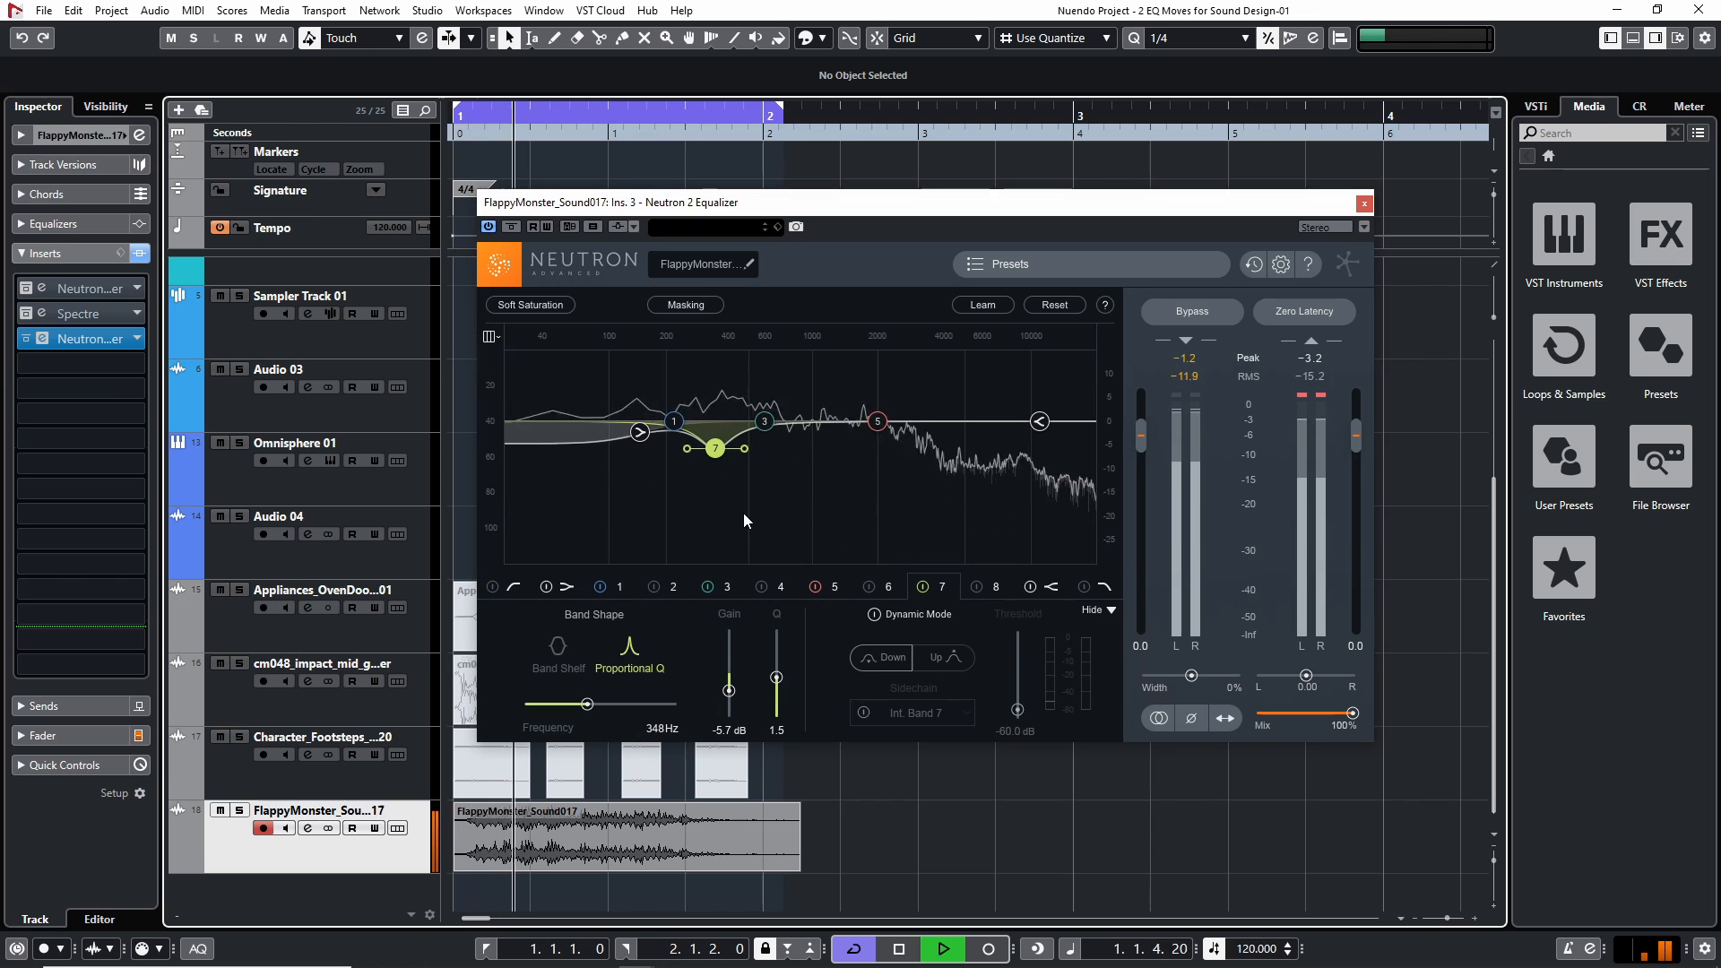
{"action": "key", "text": "space"}
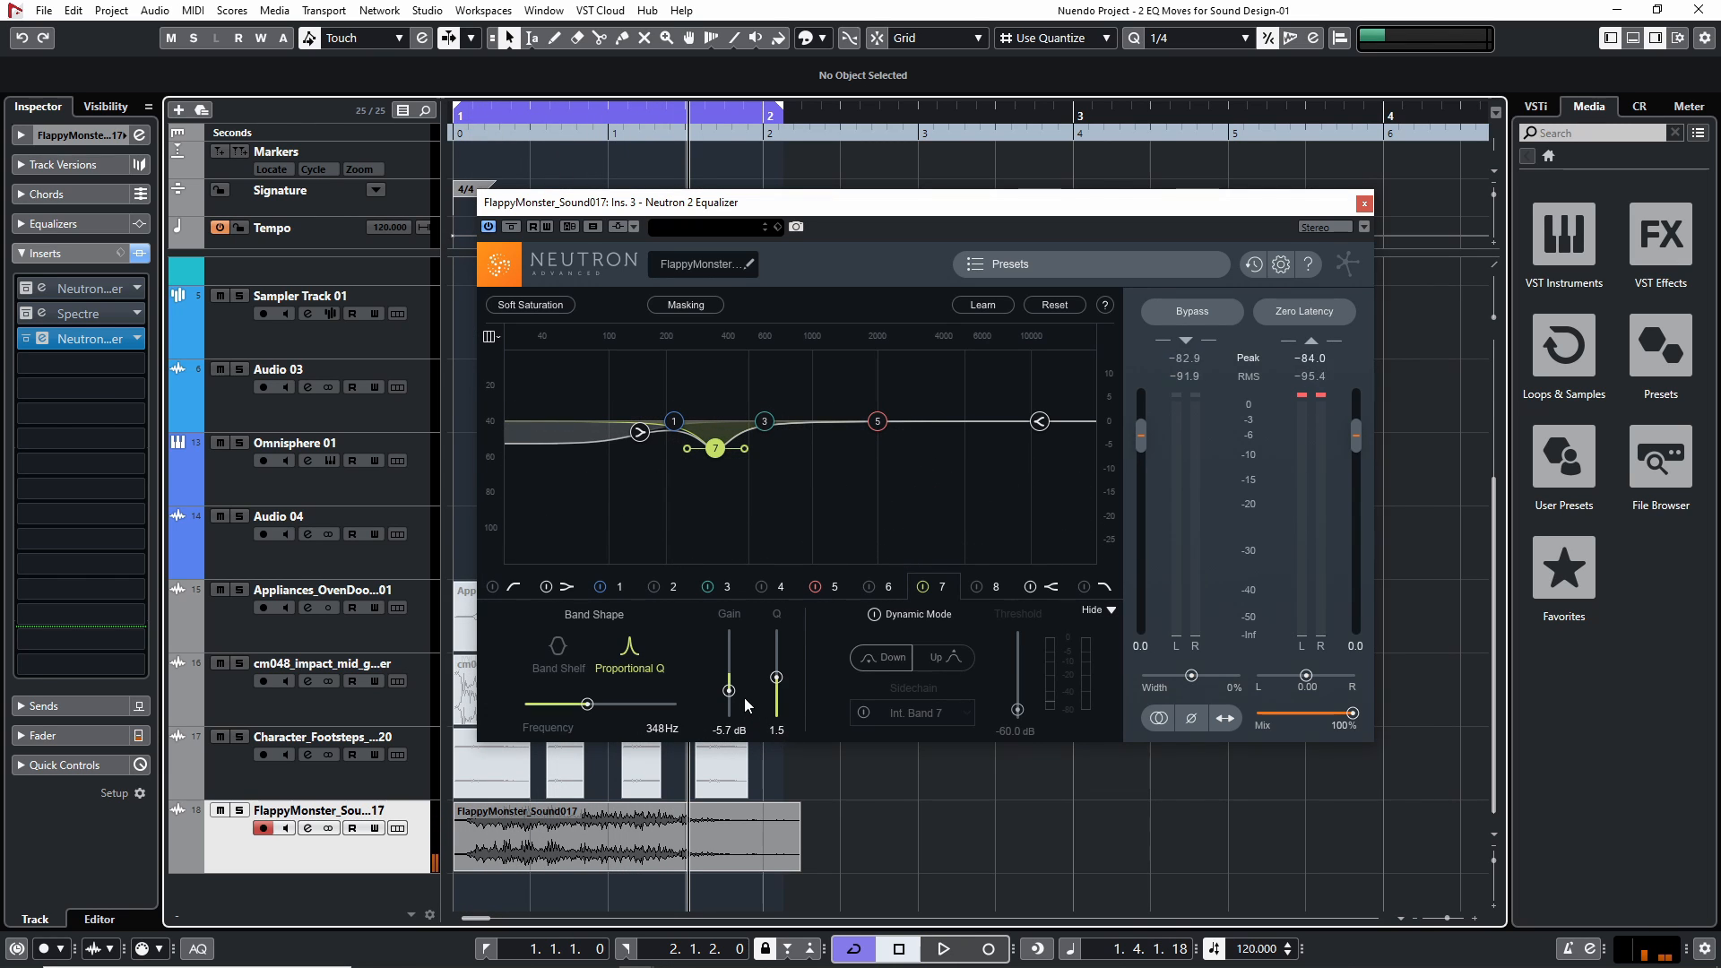
{"action": "key", "text": "space"}
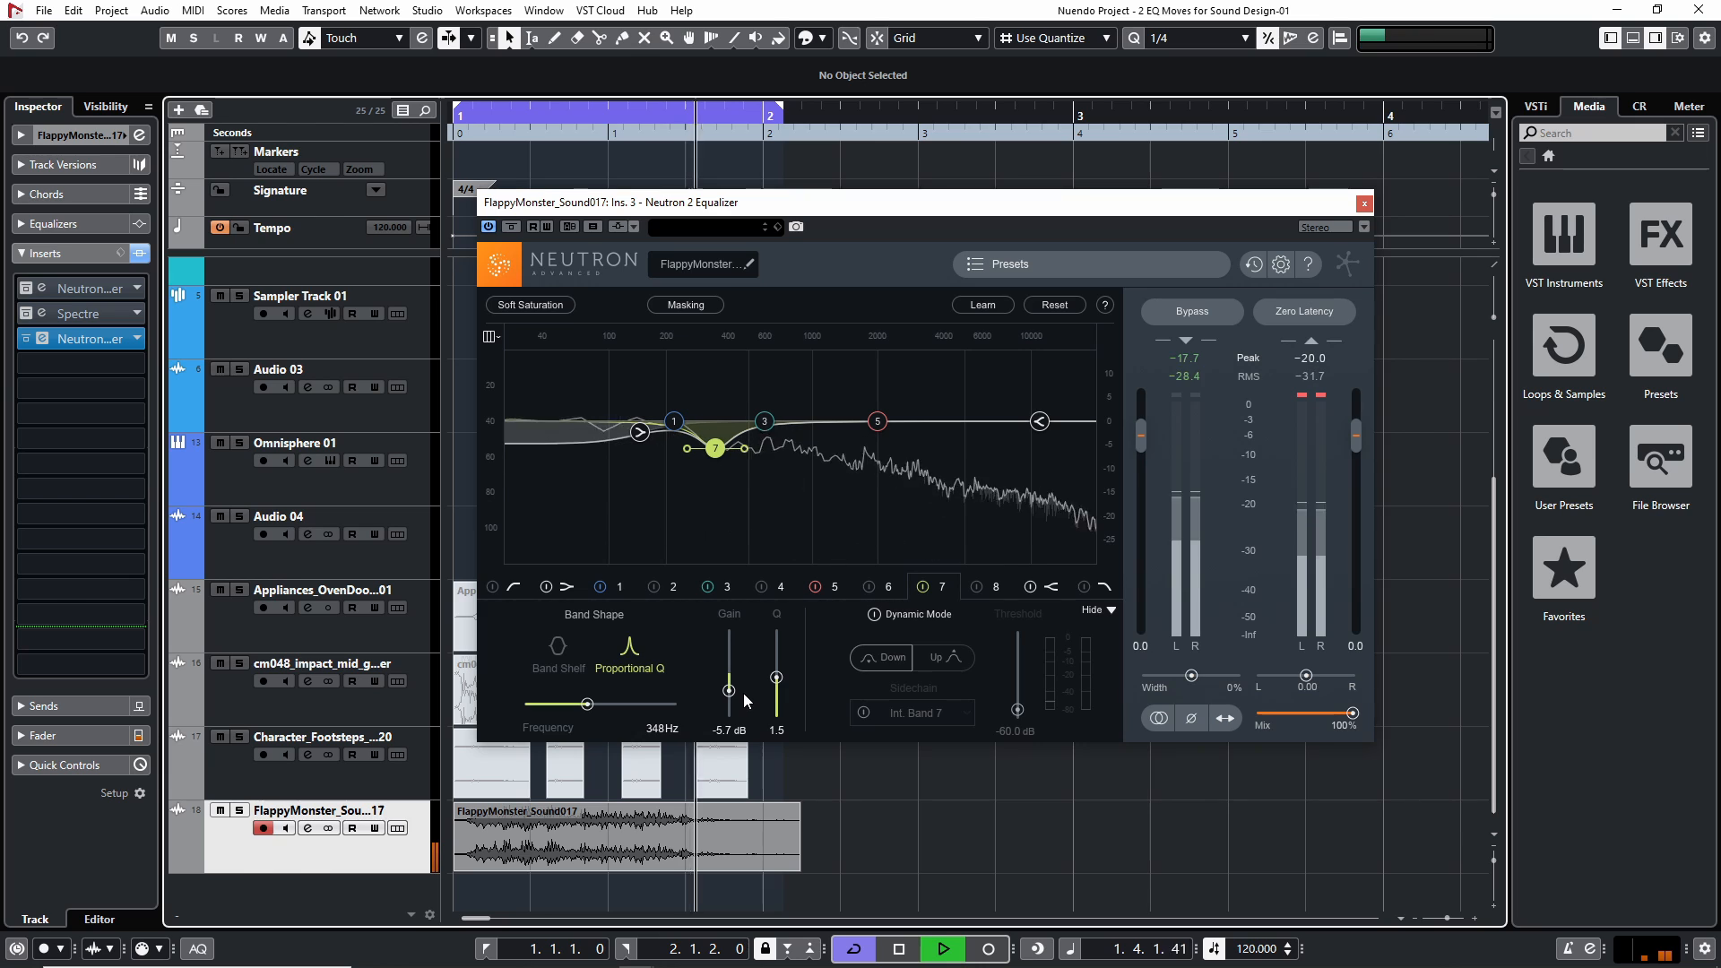
{"action": "key", "text": "space"}
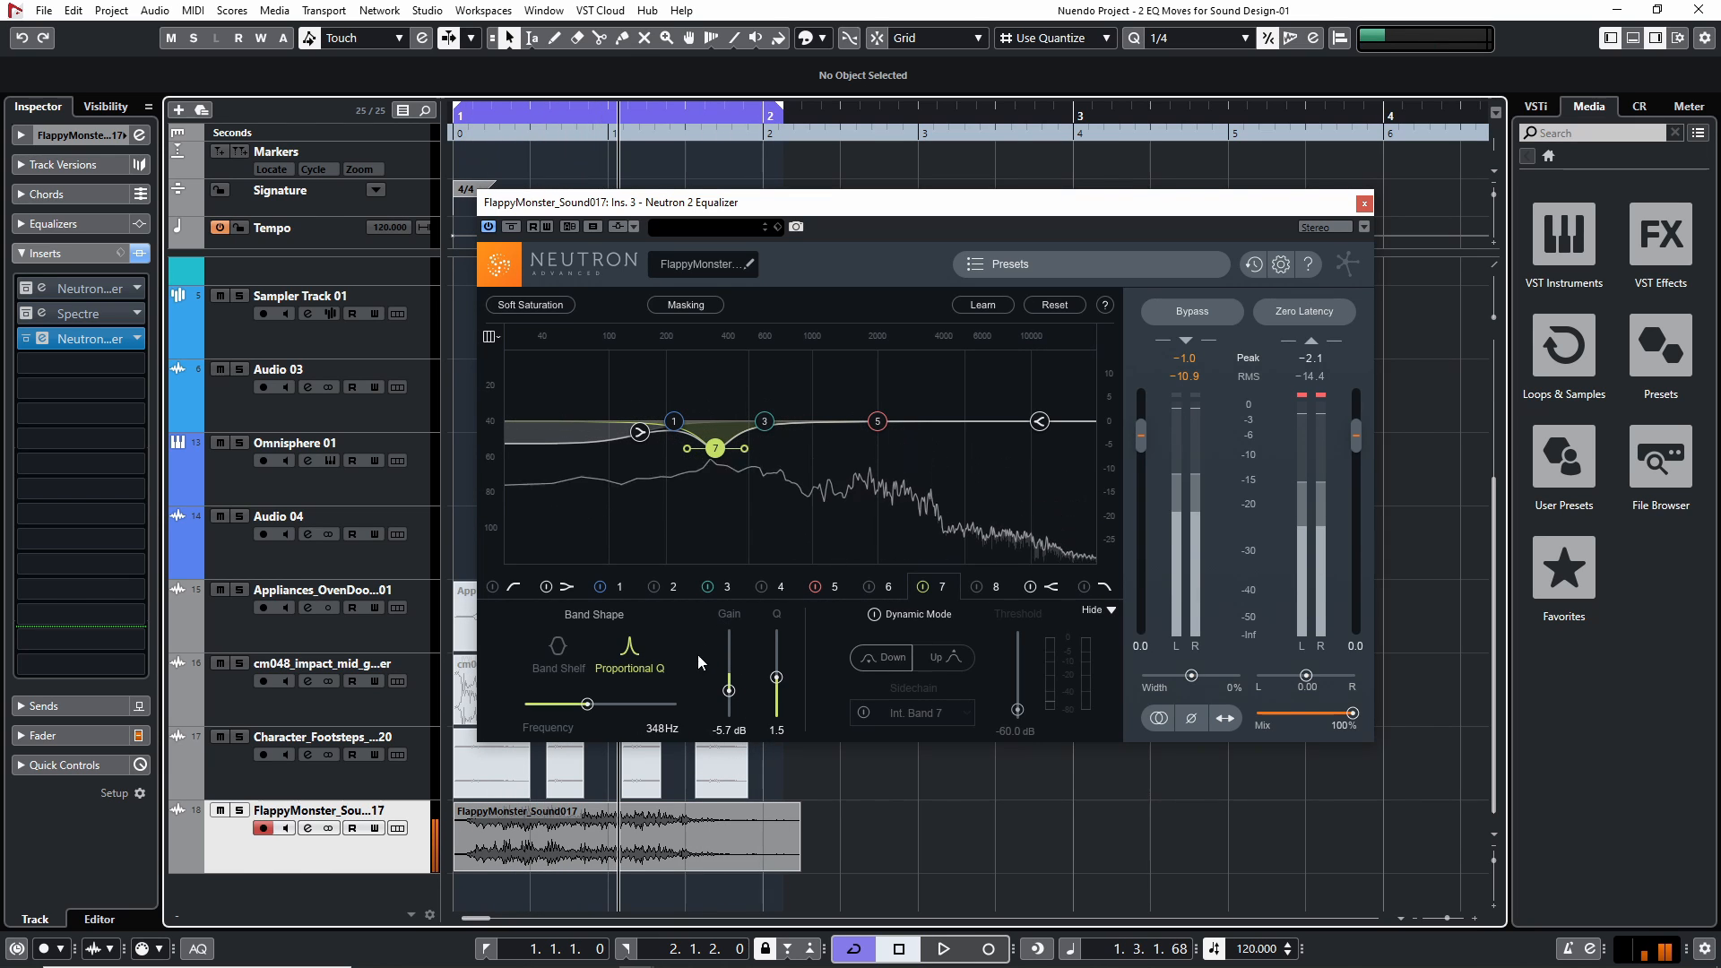
Compare the monster sound with band 7 disabled and enabled during playback, leaving the band enabled
{"action": "left_click", "coordinate": [924, 586]}
{"action": "key", "text": "space"}
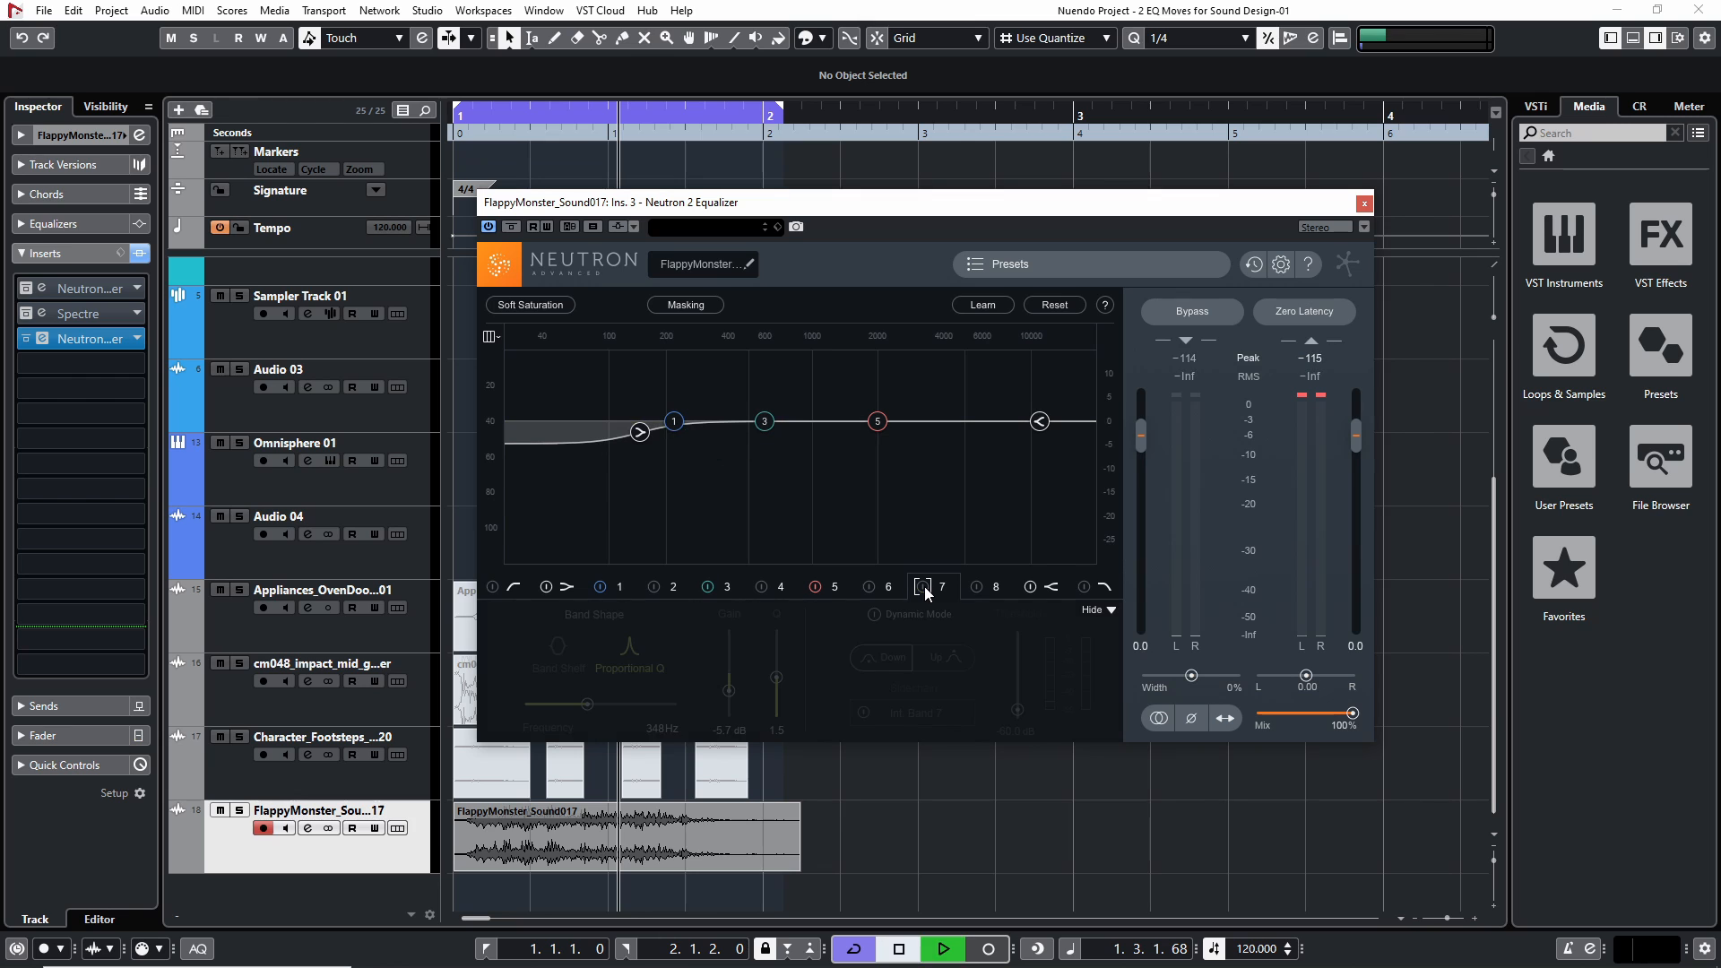
{"action": "key", "text": "space"}
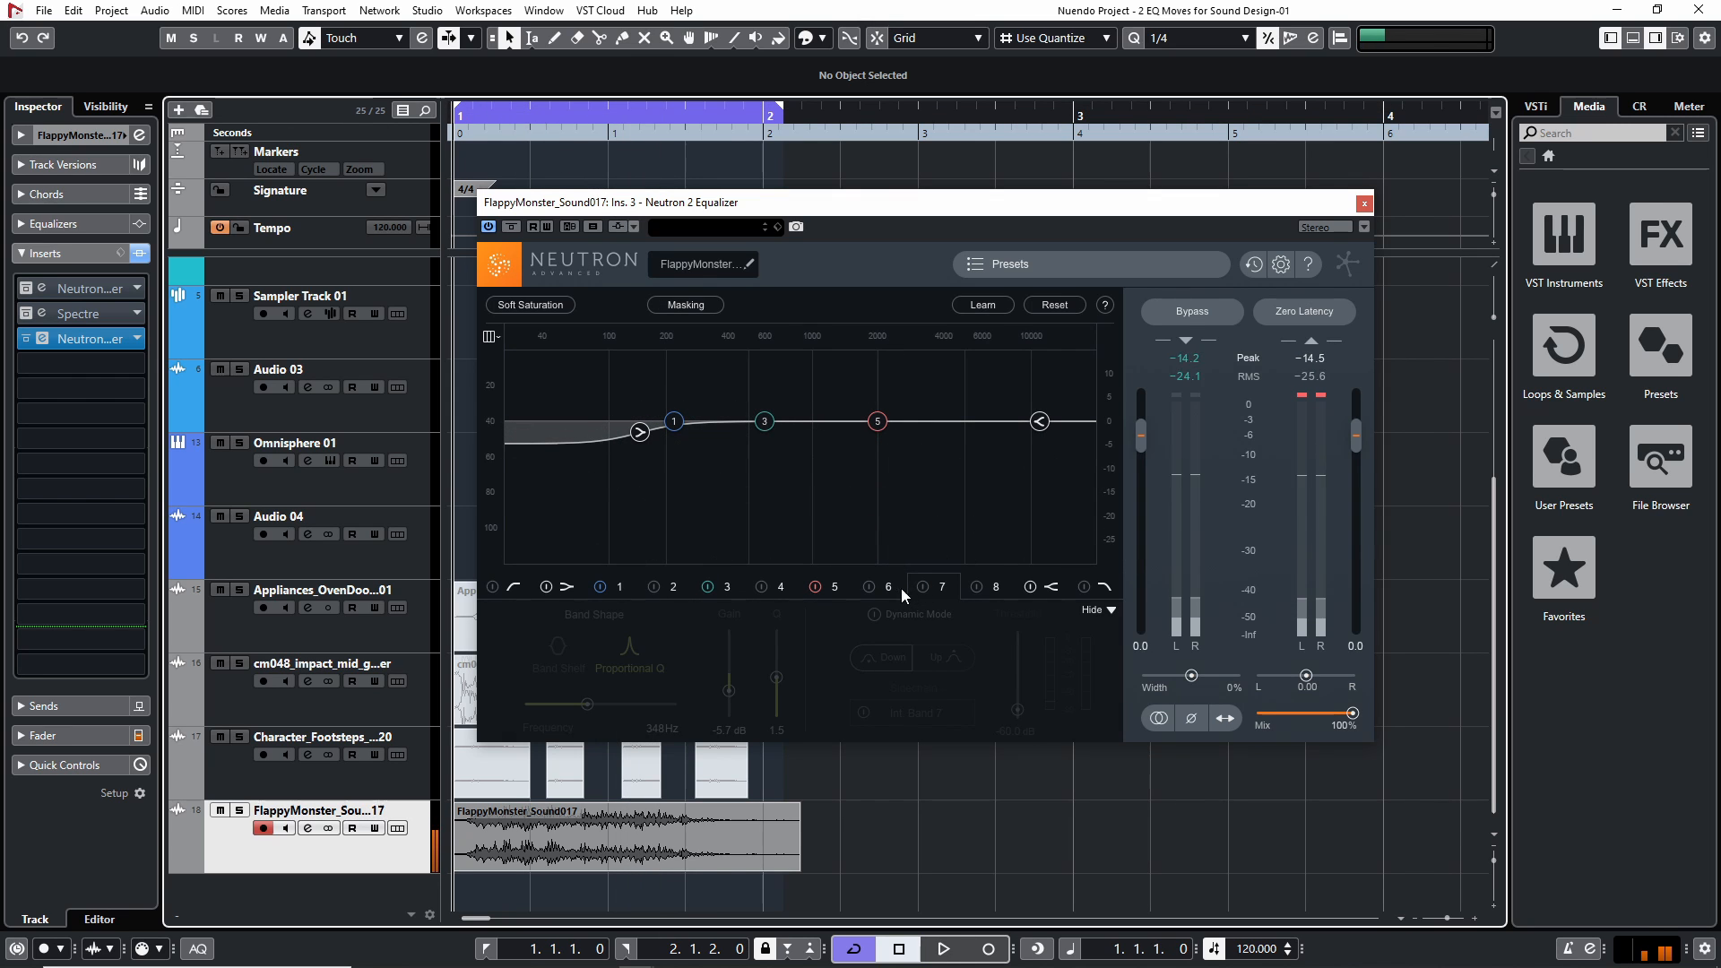
{"action": "key", "text": "space"}
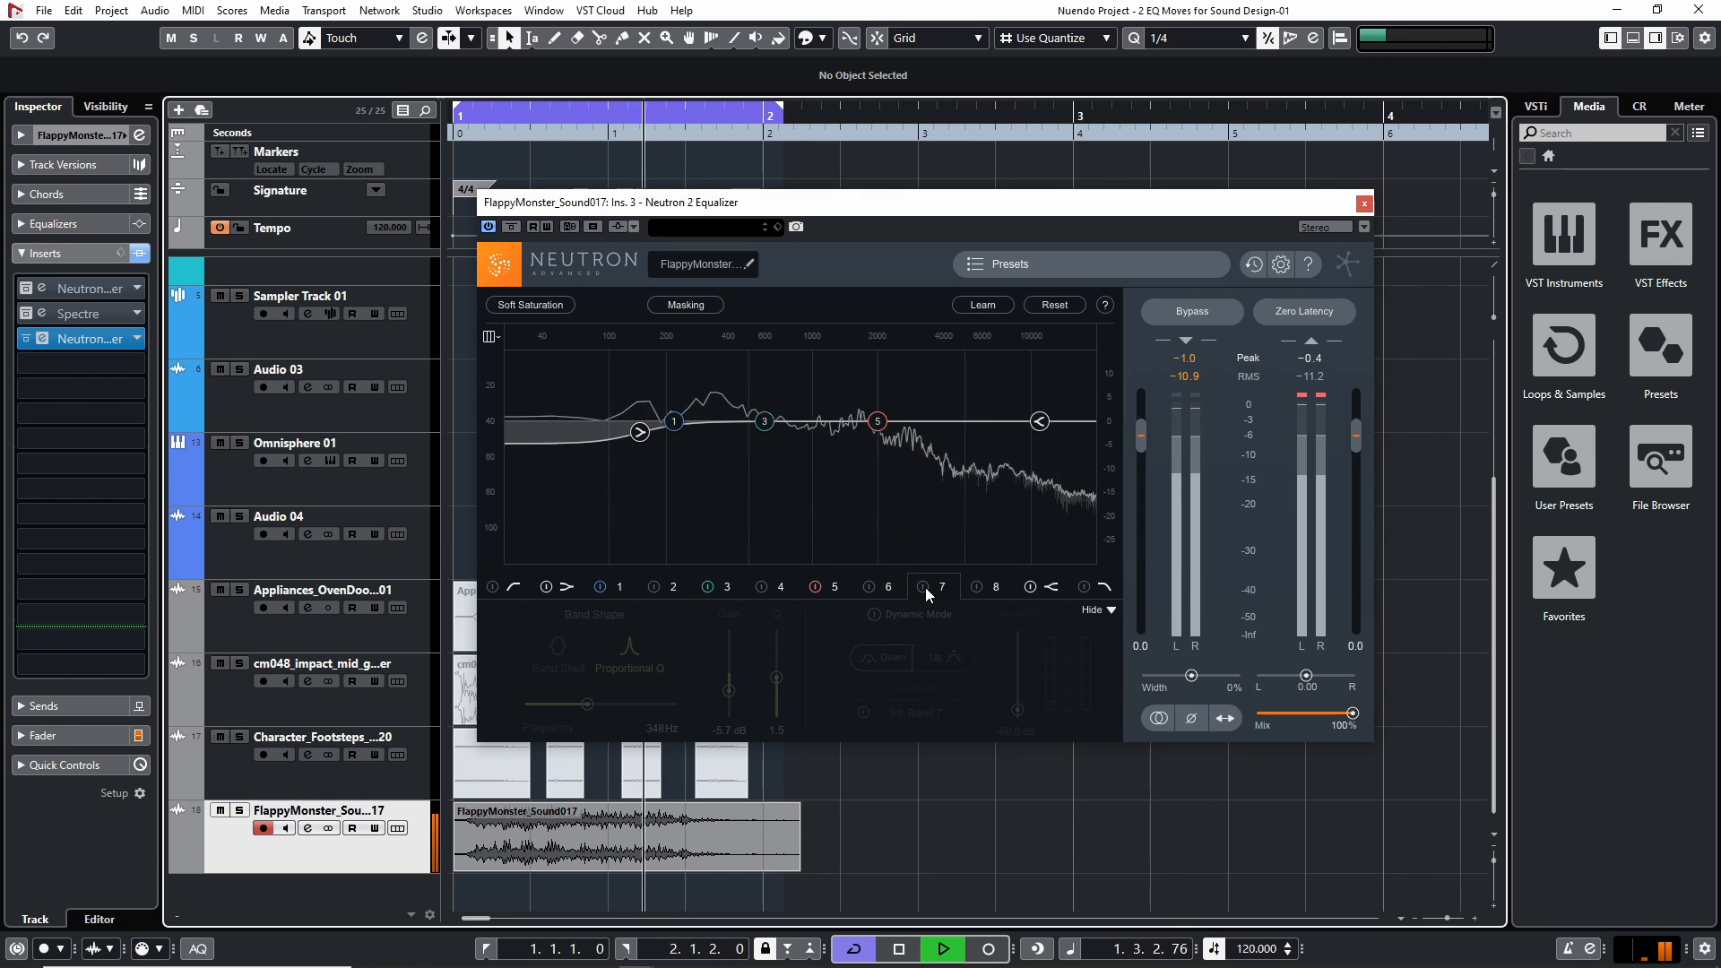
{"action": "left_click", "coordinate": [924, 586]}
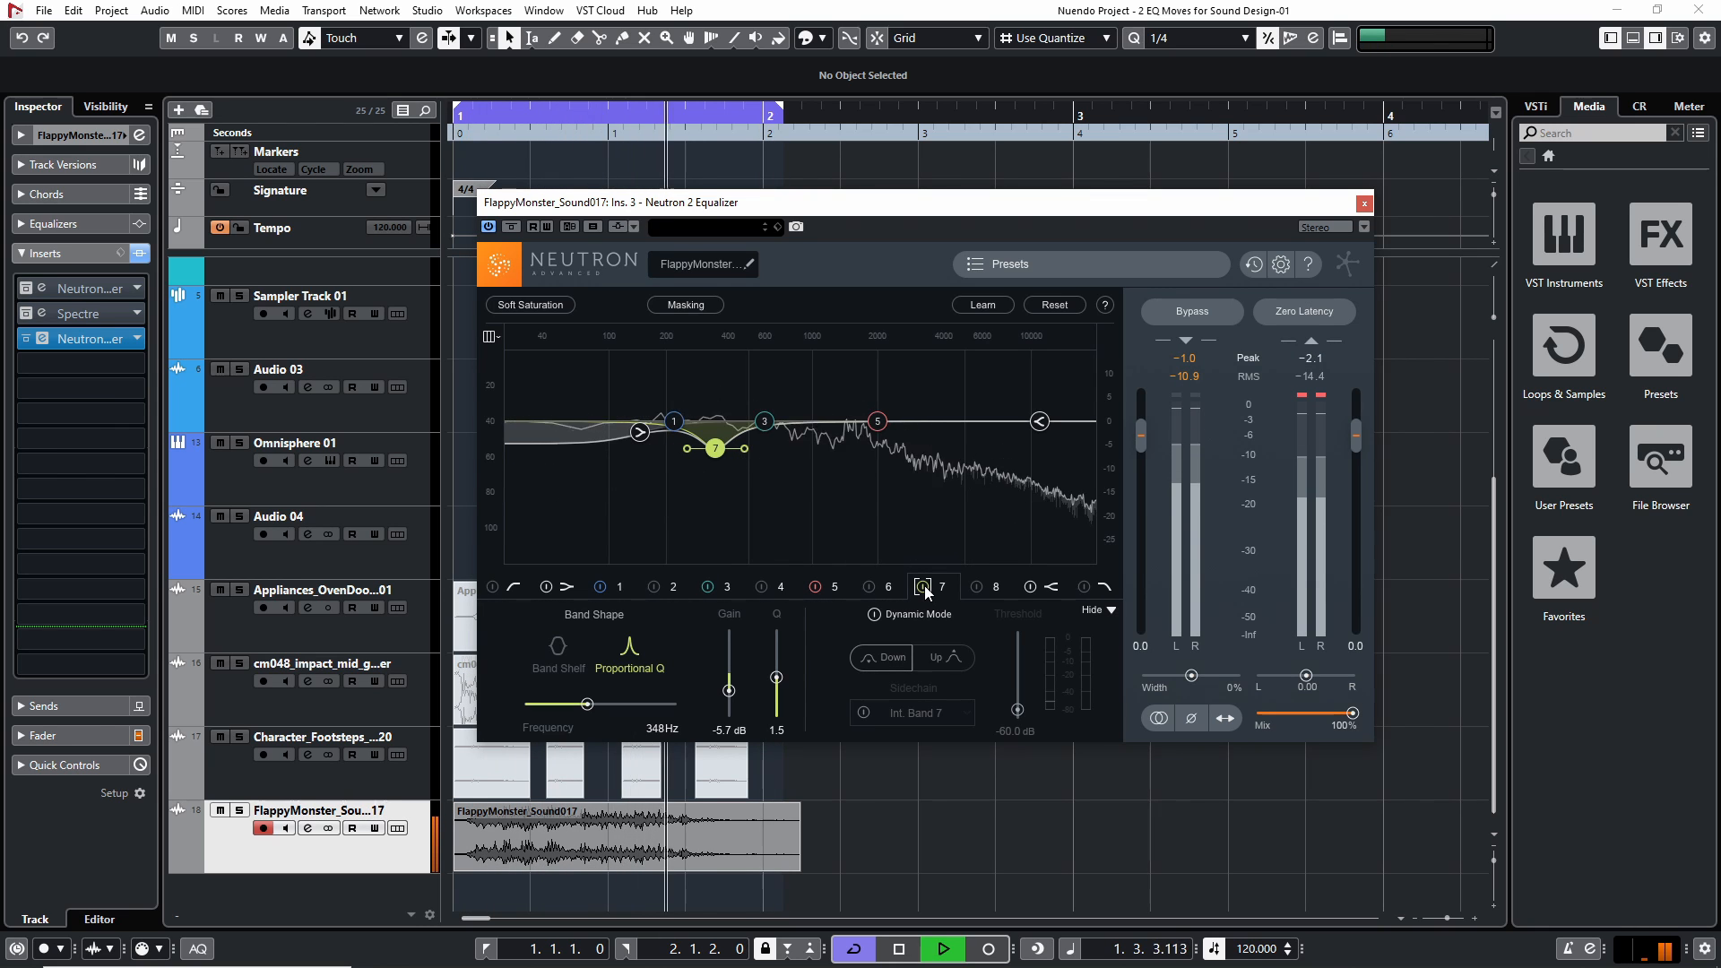
{"action": "left_click", "coordinate": [924, 587]}
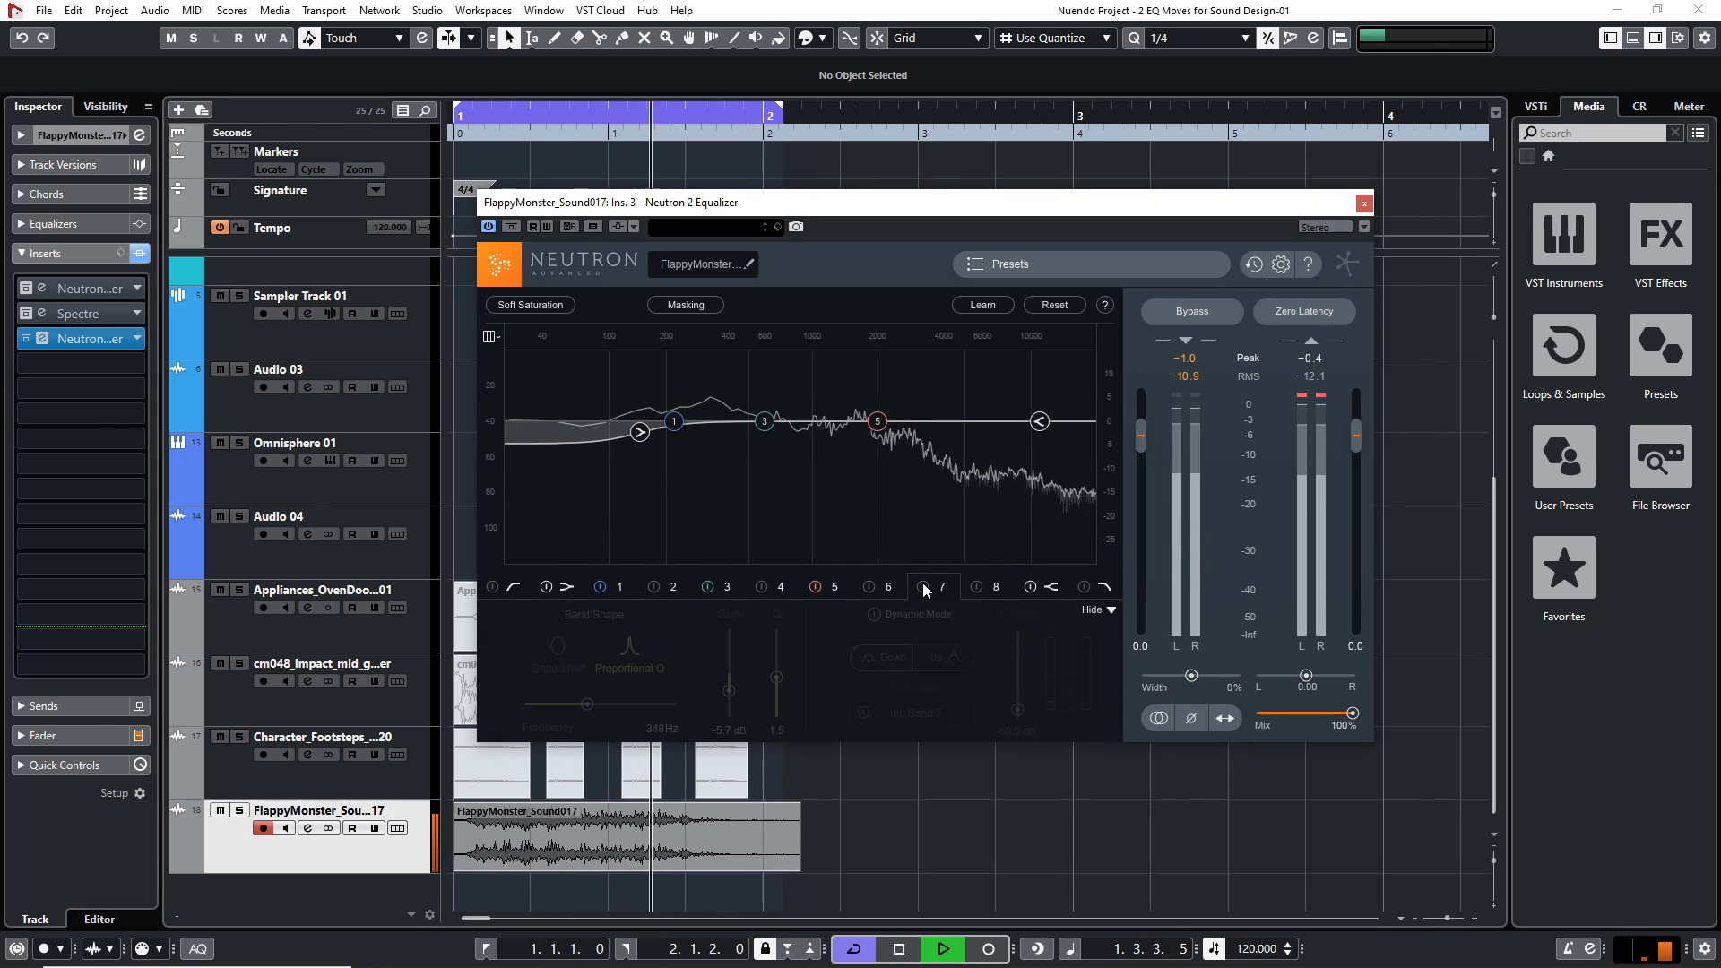
{"action": "left_click", "coordinate": [923, 586]}
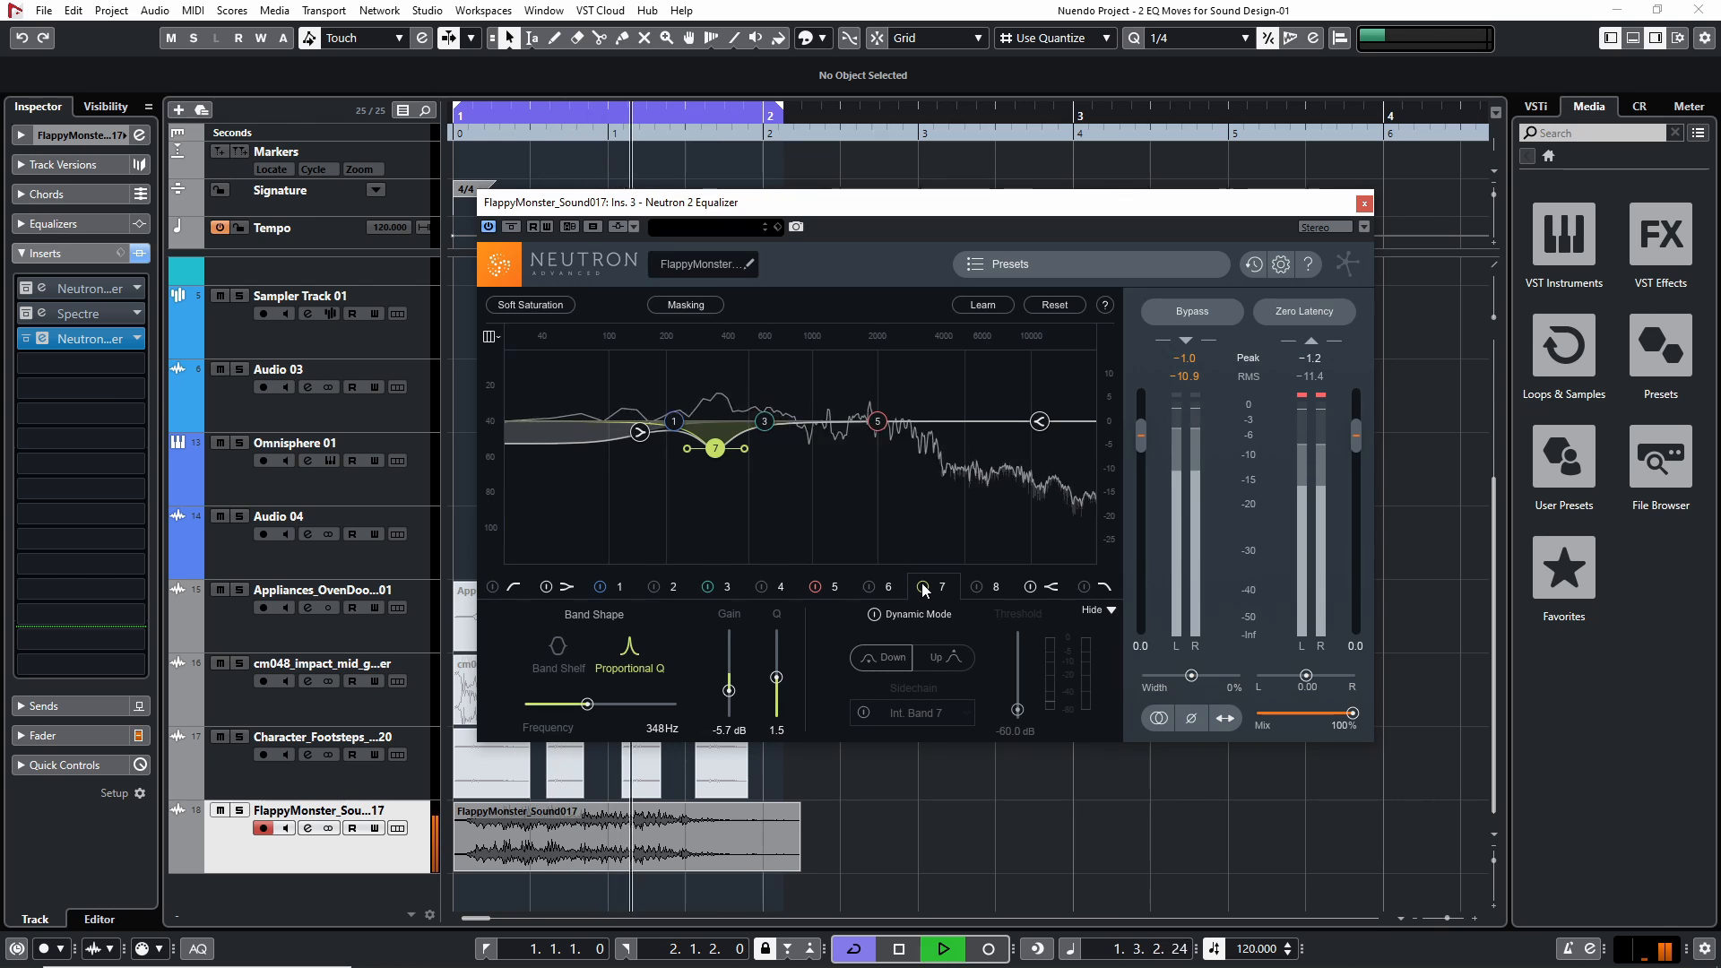
{"action": "key", "text": "space"}
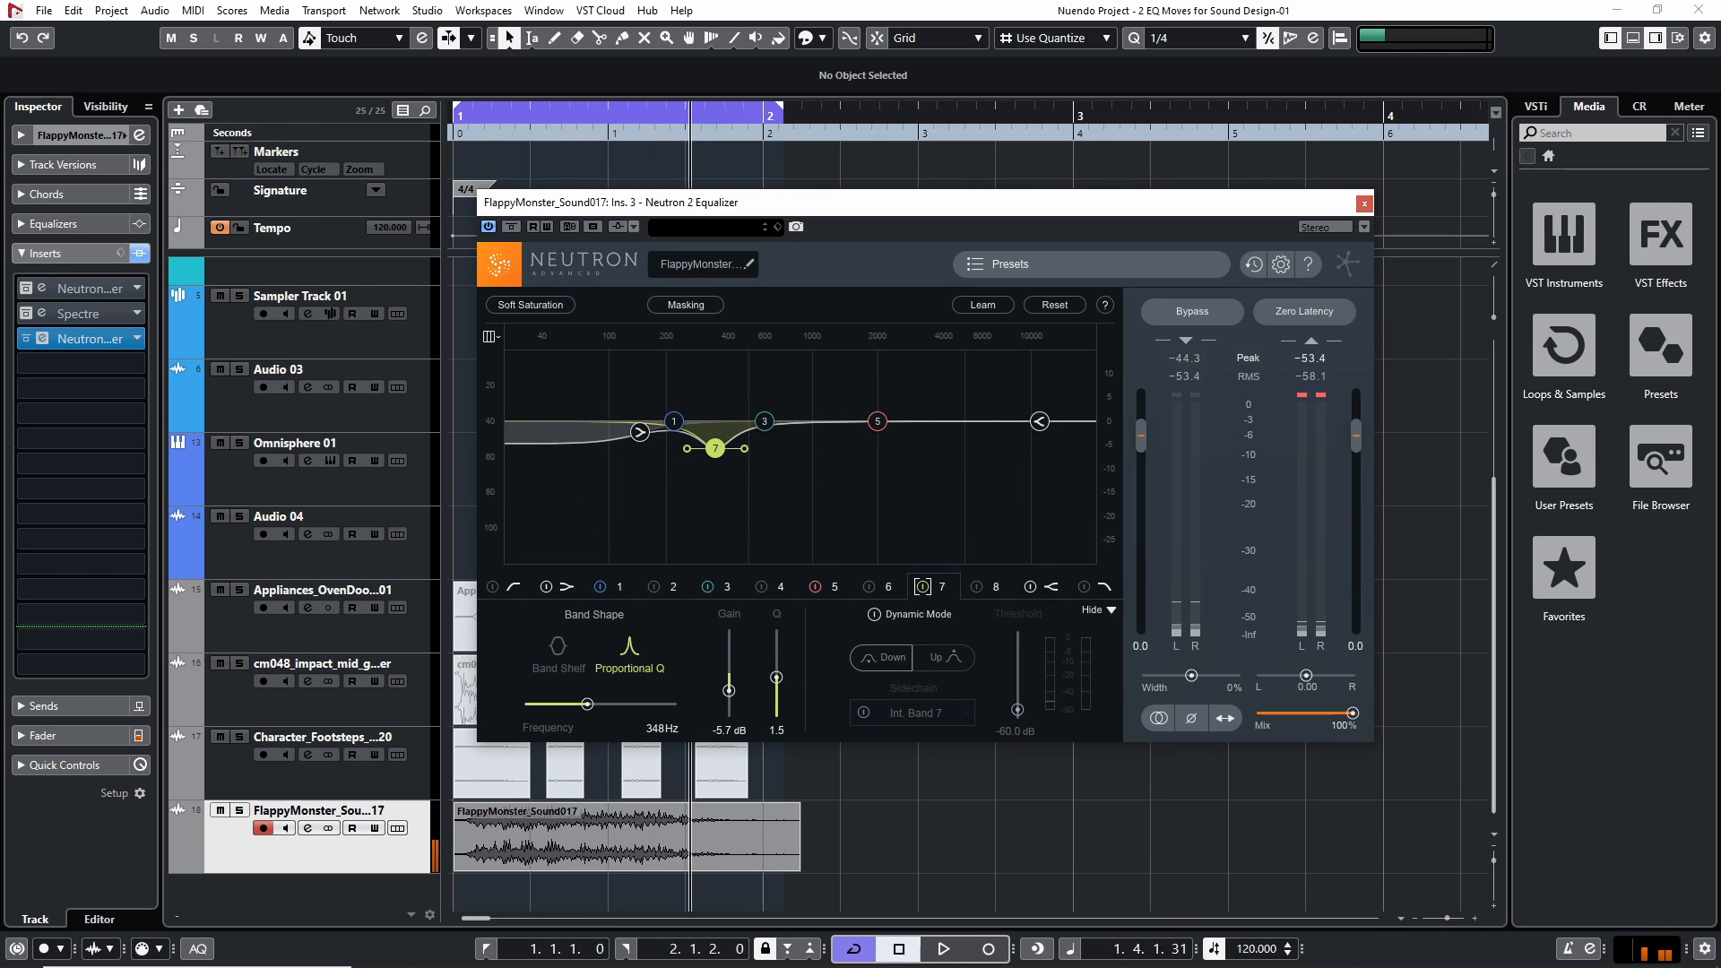
Sweep boosted band 3 to about 1731 Hz during playback and set its gain to about -3.7 dB
{"action": "key", "text": "space"}
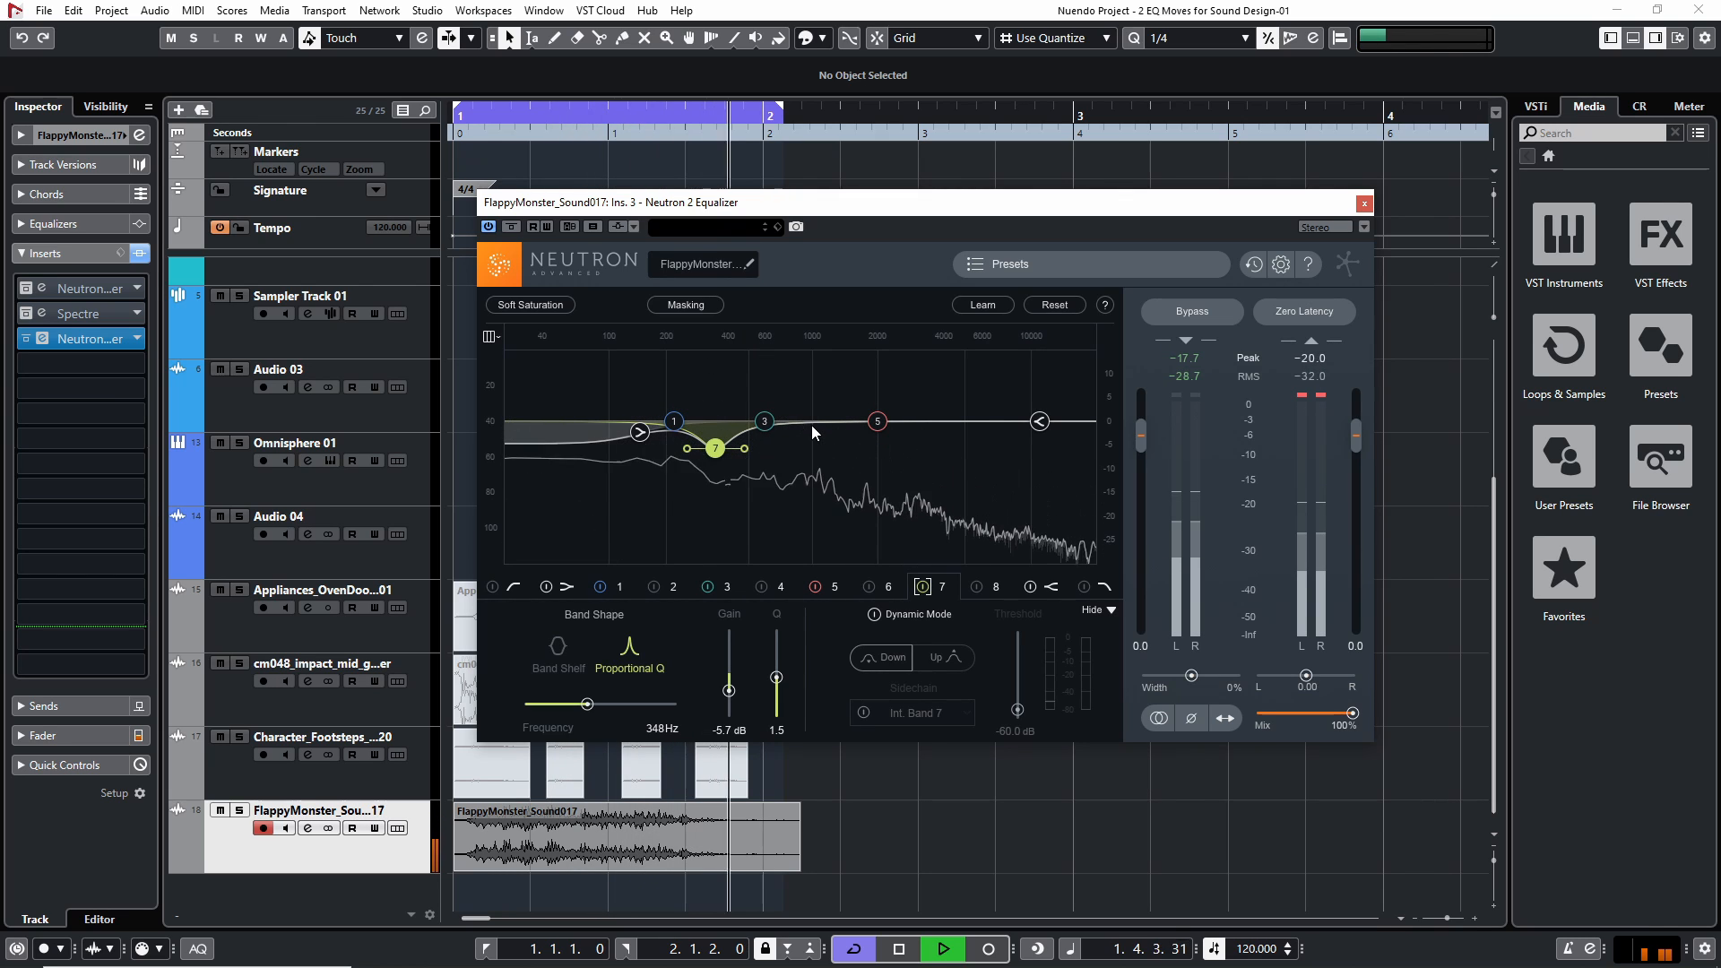
{"action": "left_click_drag", "start_coordinate": [766, 419], "coordinate": [873, 304]}
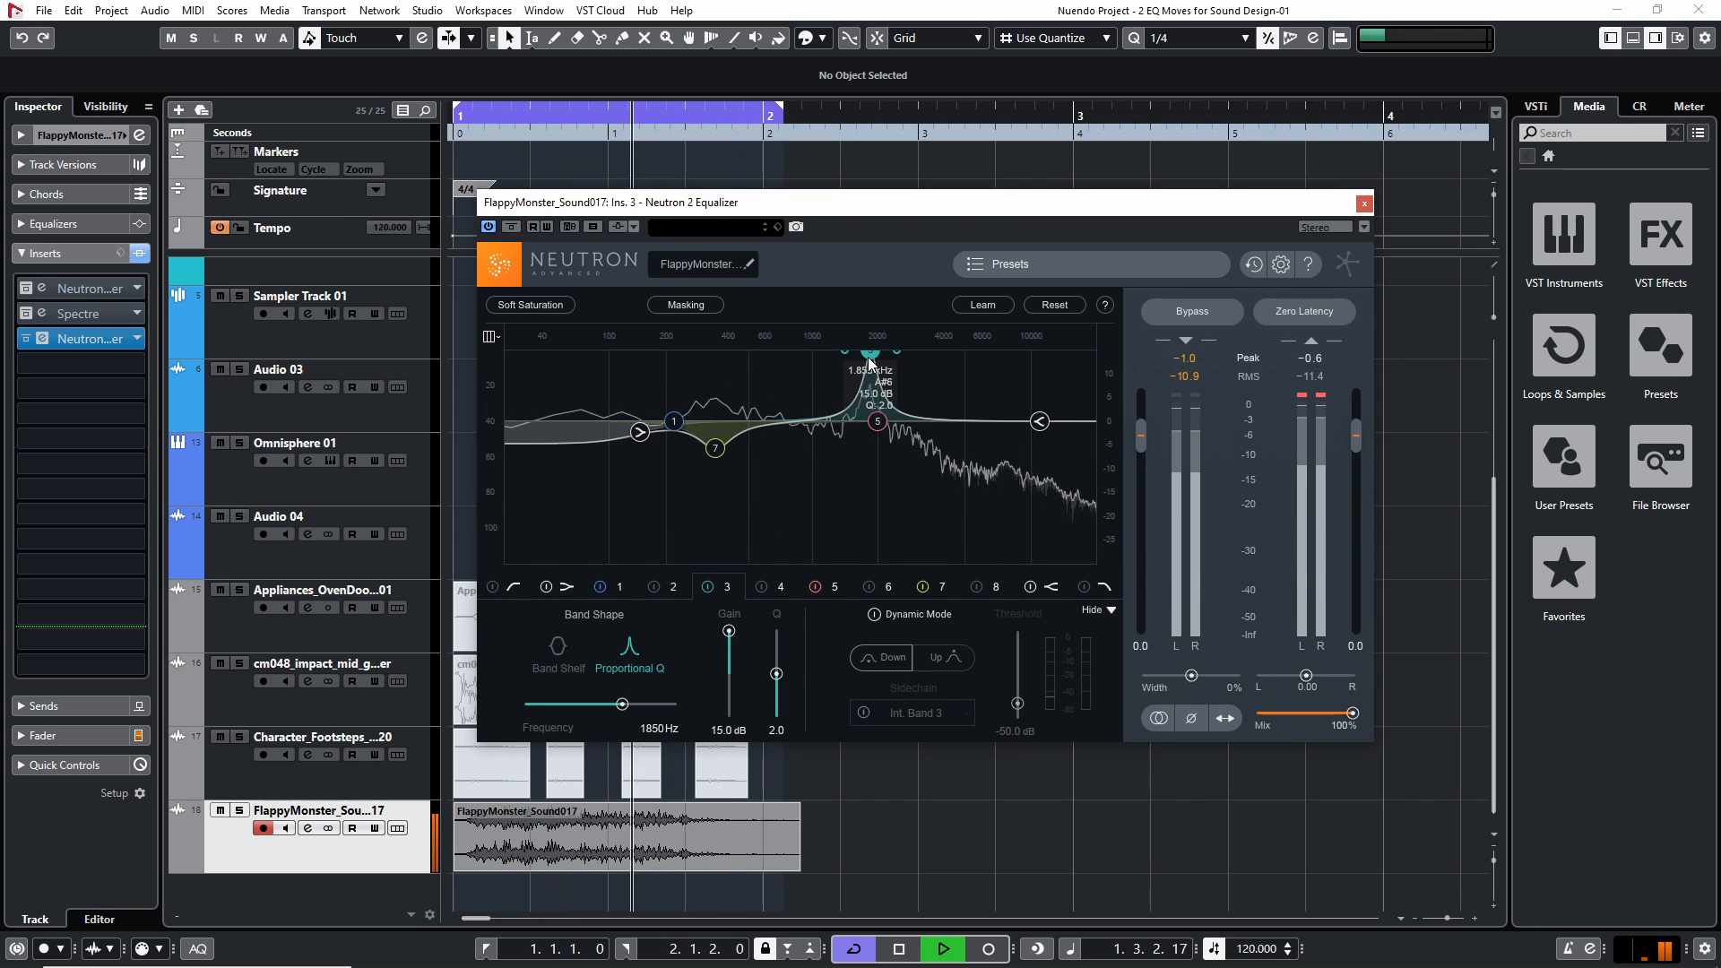
{"action": "left_click_drag", "start_coordinate": [866, 357], "coordinate": [862, 357]}
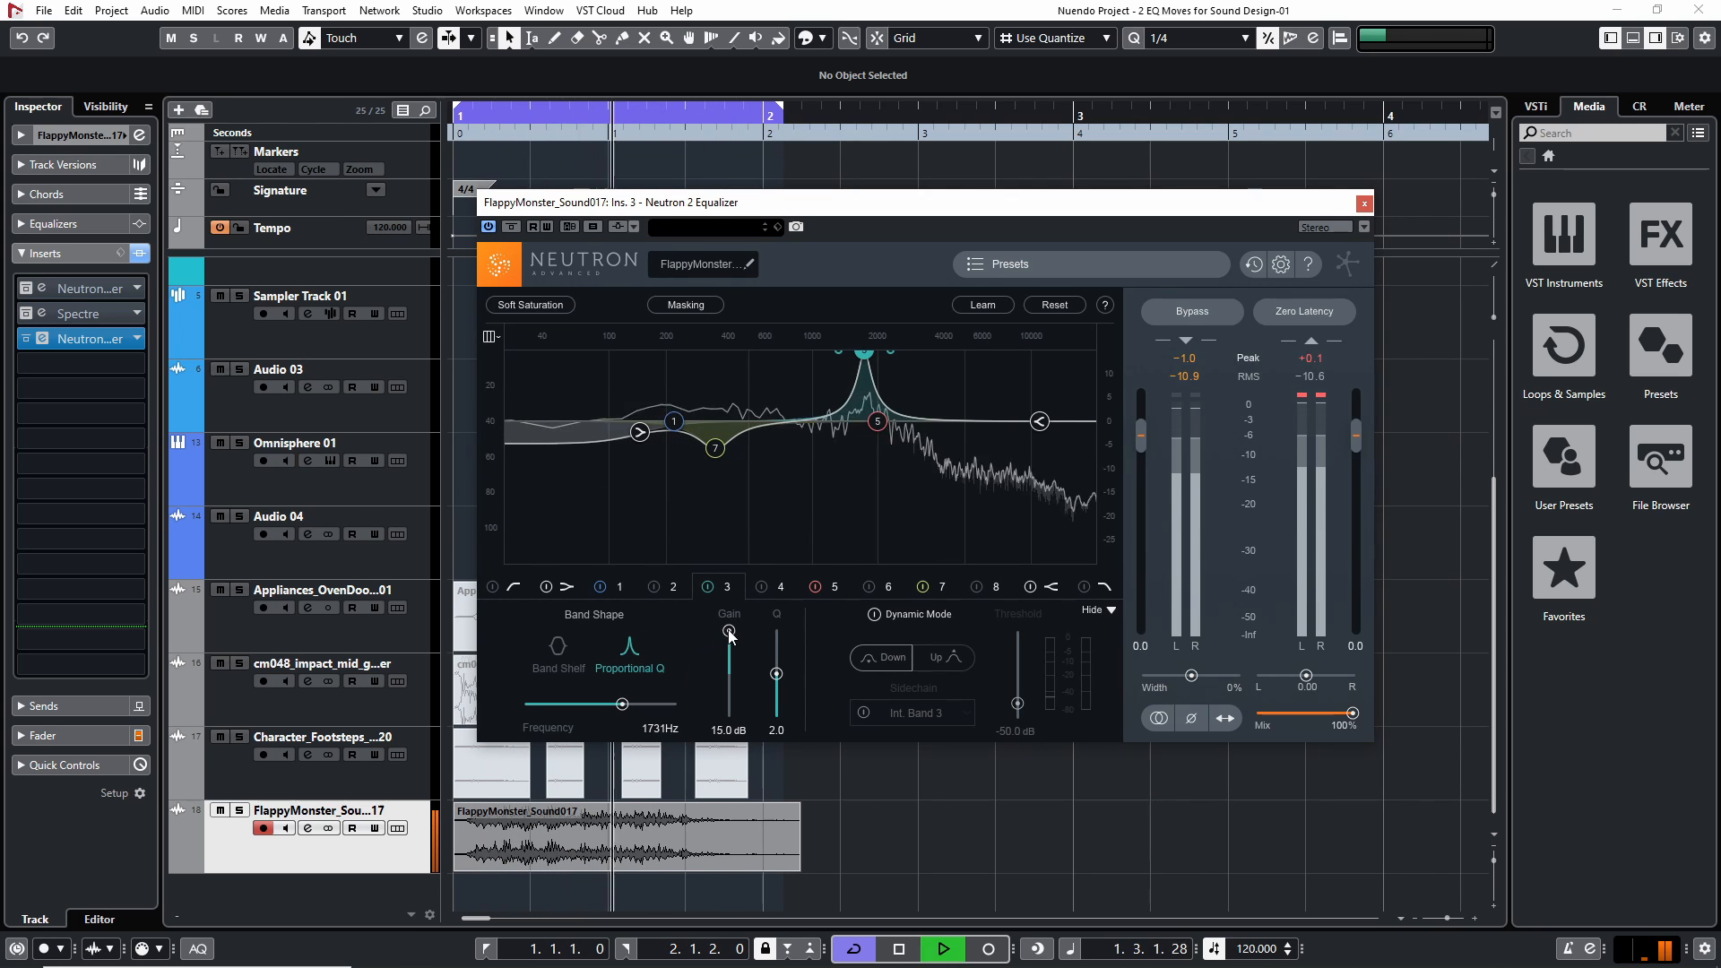
{"action": "left_click_drag", "start_coordinate": [729, 632], "coordinate": [731, 686]}
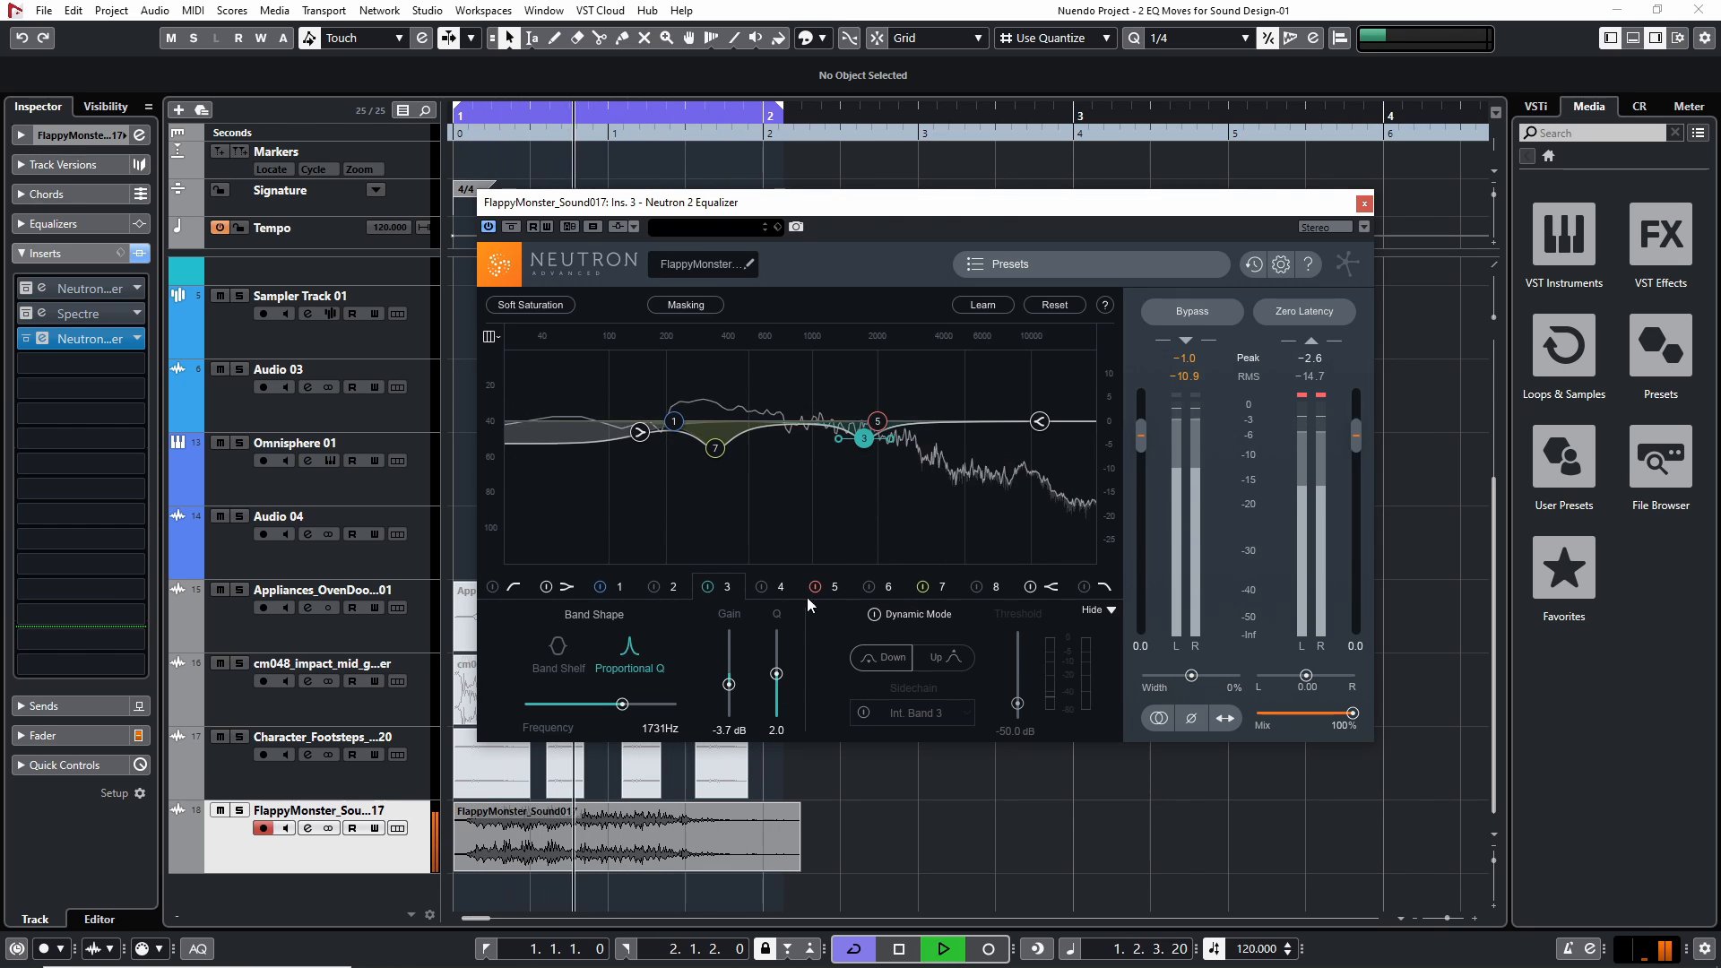
Compare the monster sound with band 3 off and on, leave it enabled, and review the settings of bands 7 and 3
{"action": "key", "text": "space"}
{"action": "left_click", "coordinate": [709, 590]}
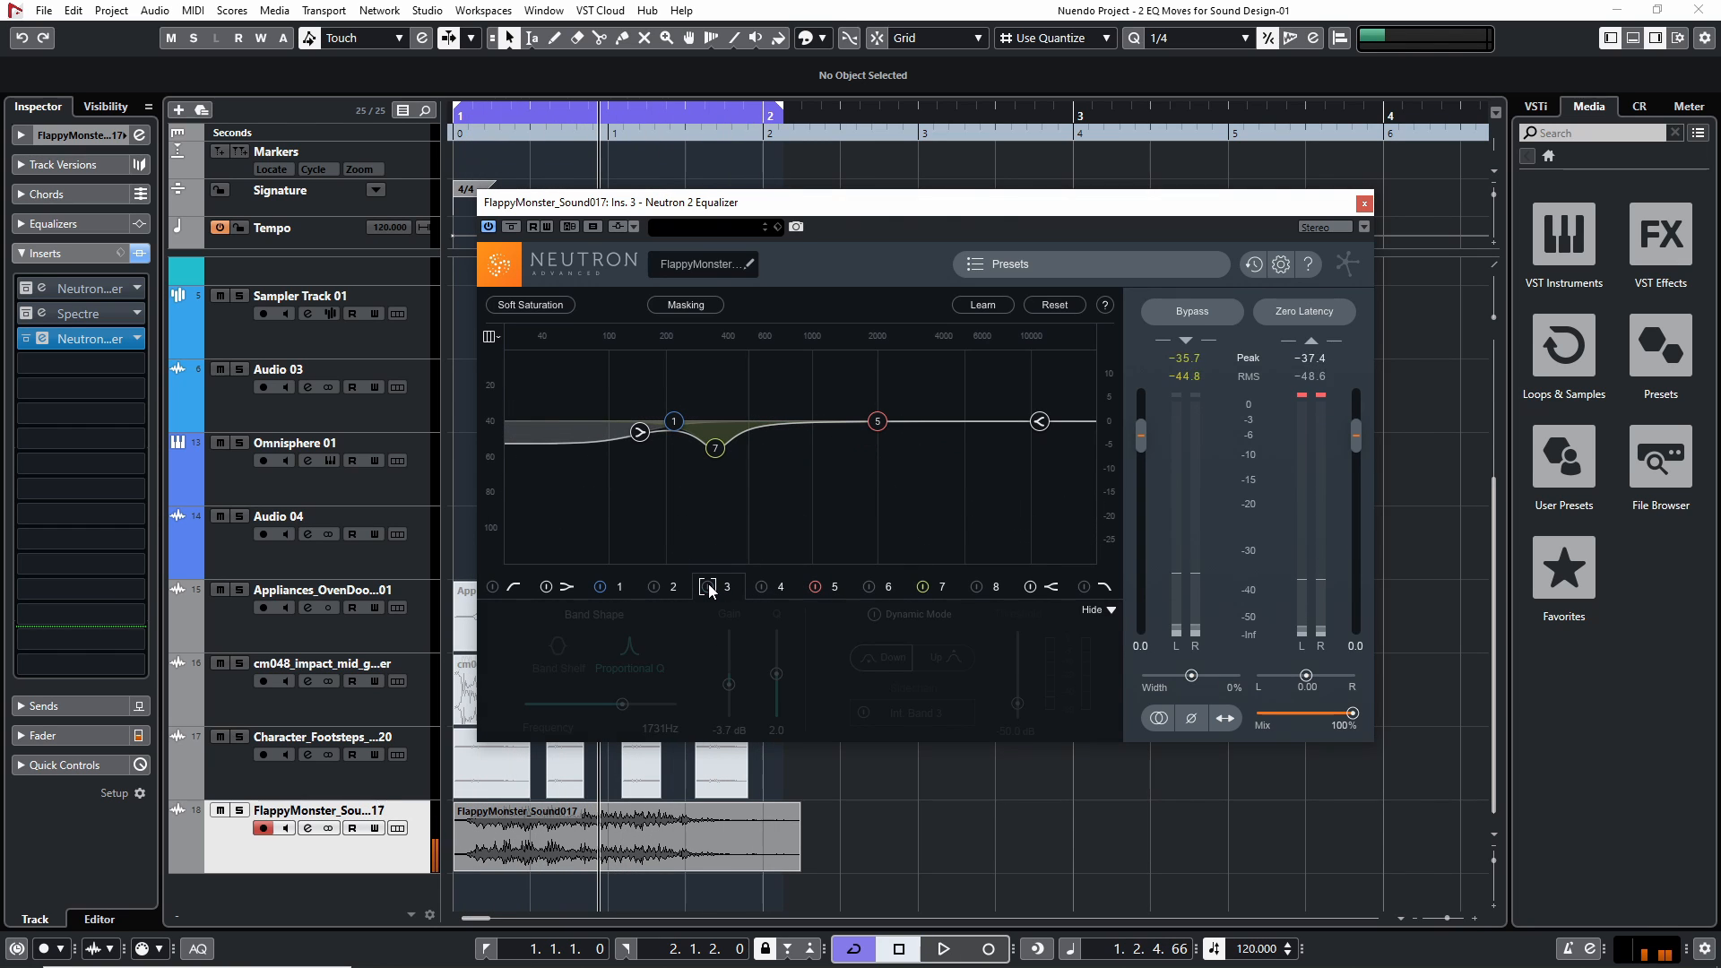
{"action": "key", "text": "space"}
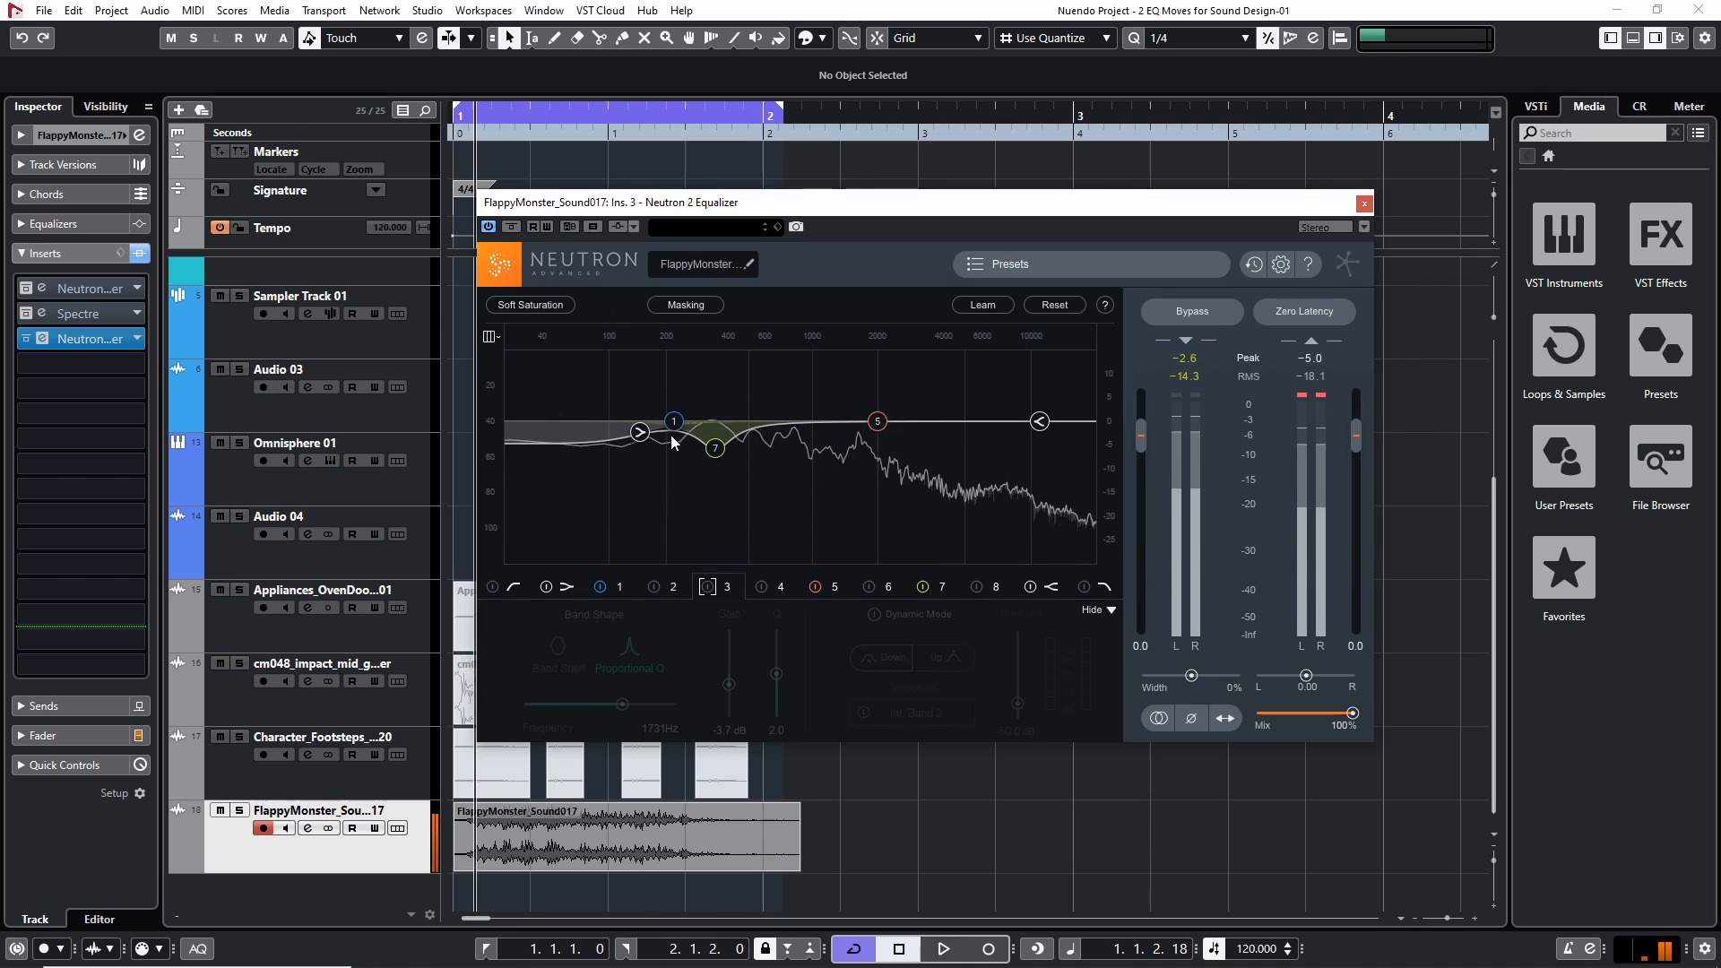
{"action": "key", "text": "space"}
{"action": "key", "text": "space"}
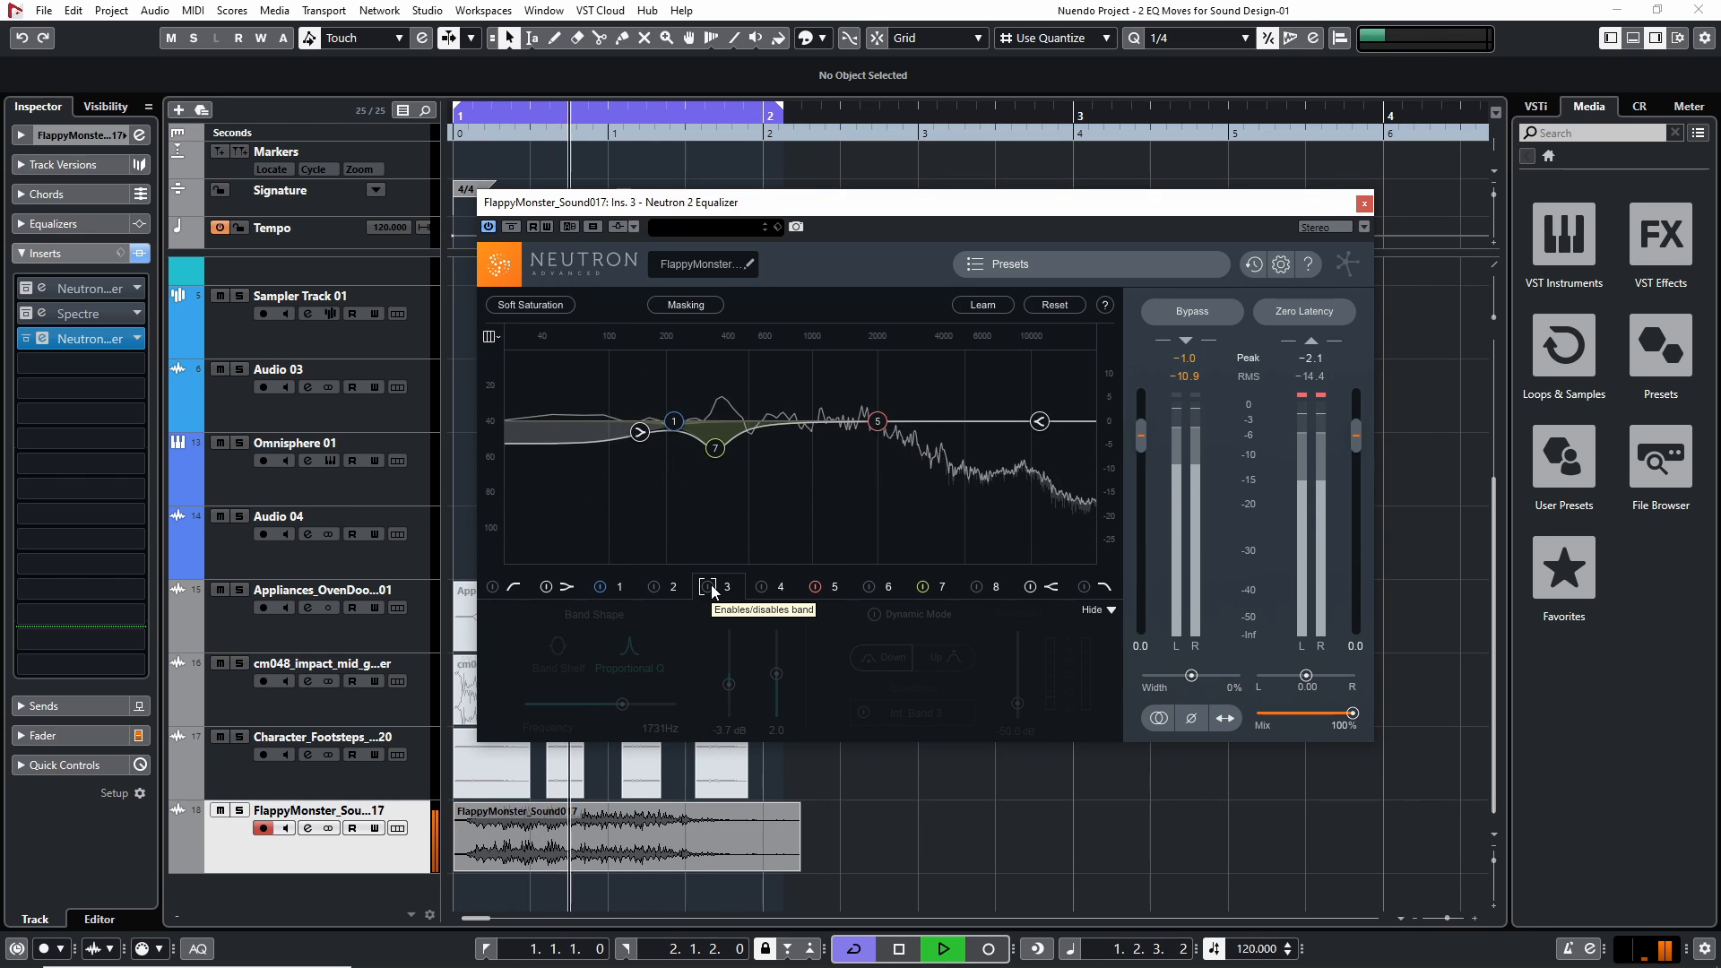
{"action": "left_click", "coordinate": [709, 587]}
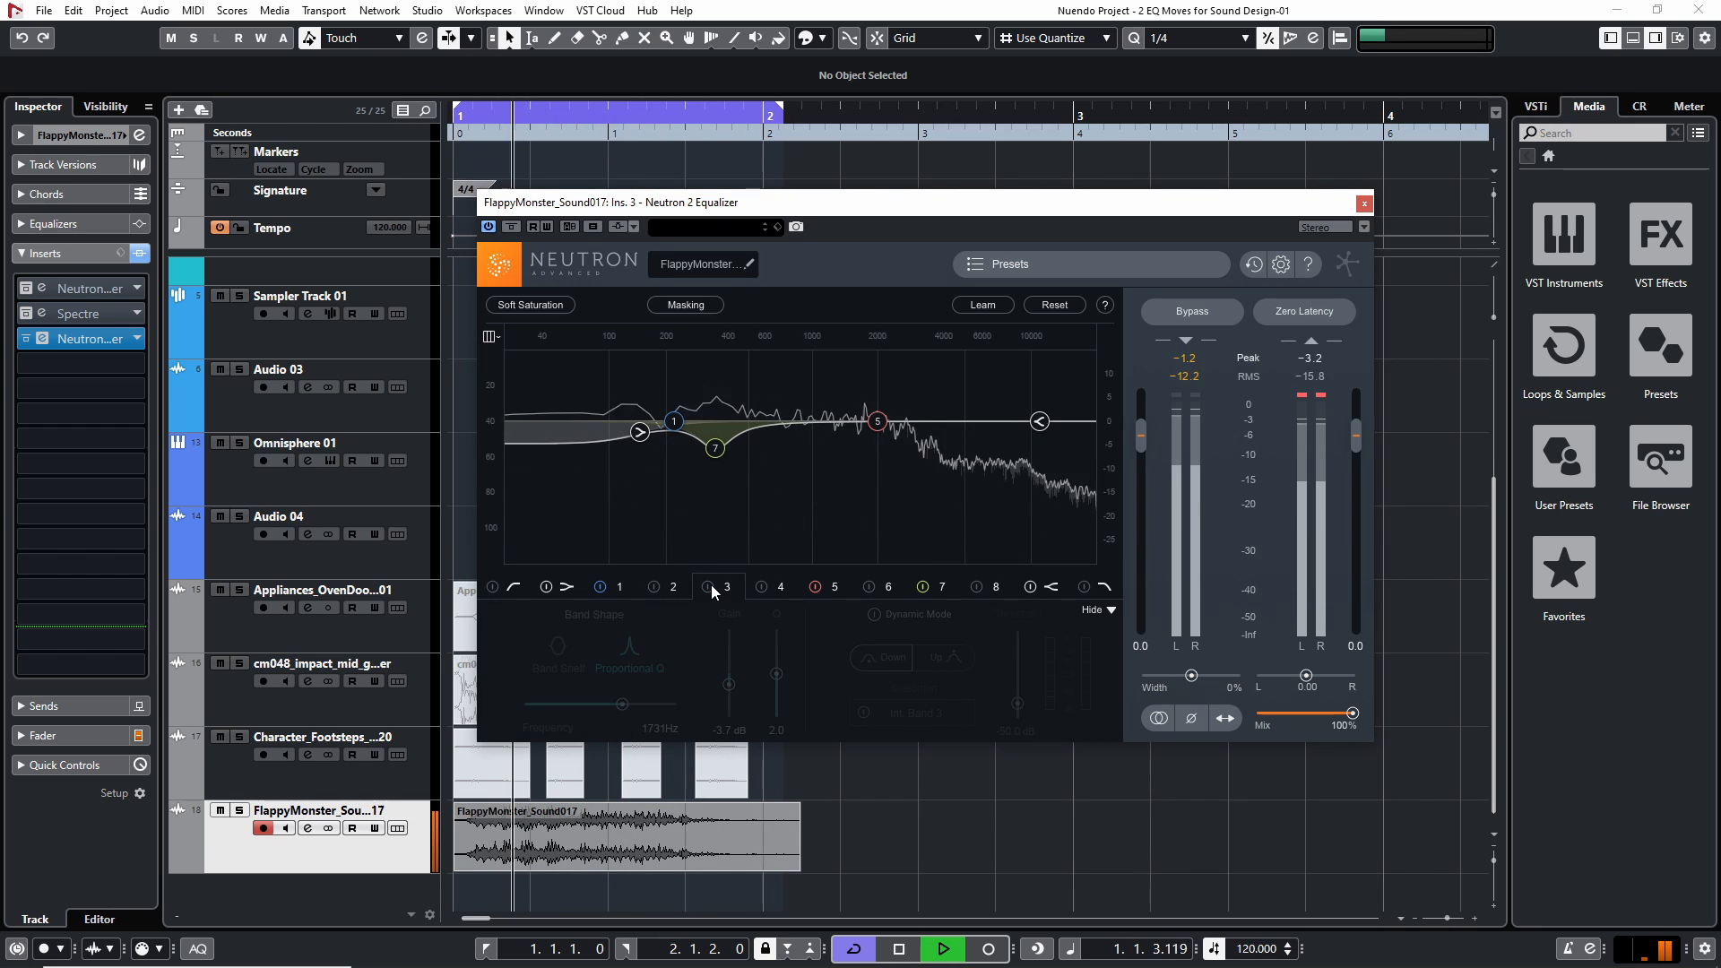
{"action": "key", "text": "space"}
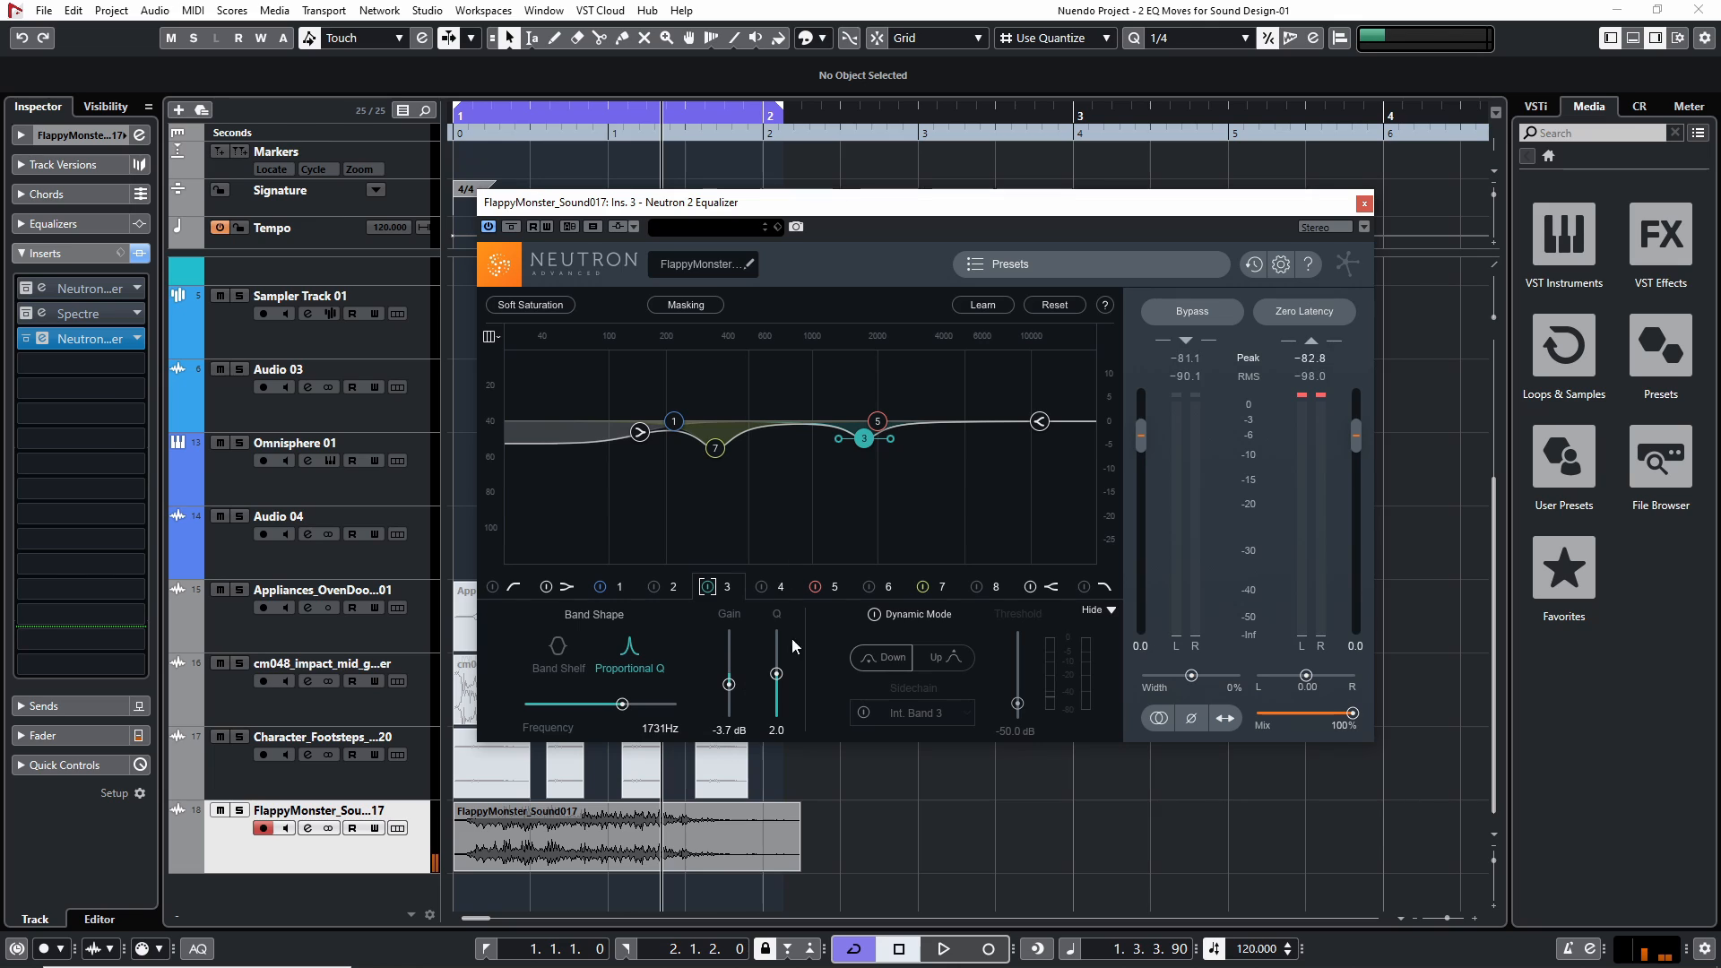
{"action": "left_click", "coordinate": [940, 589]}
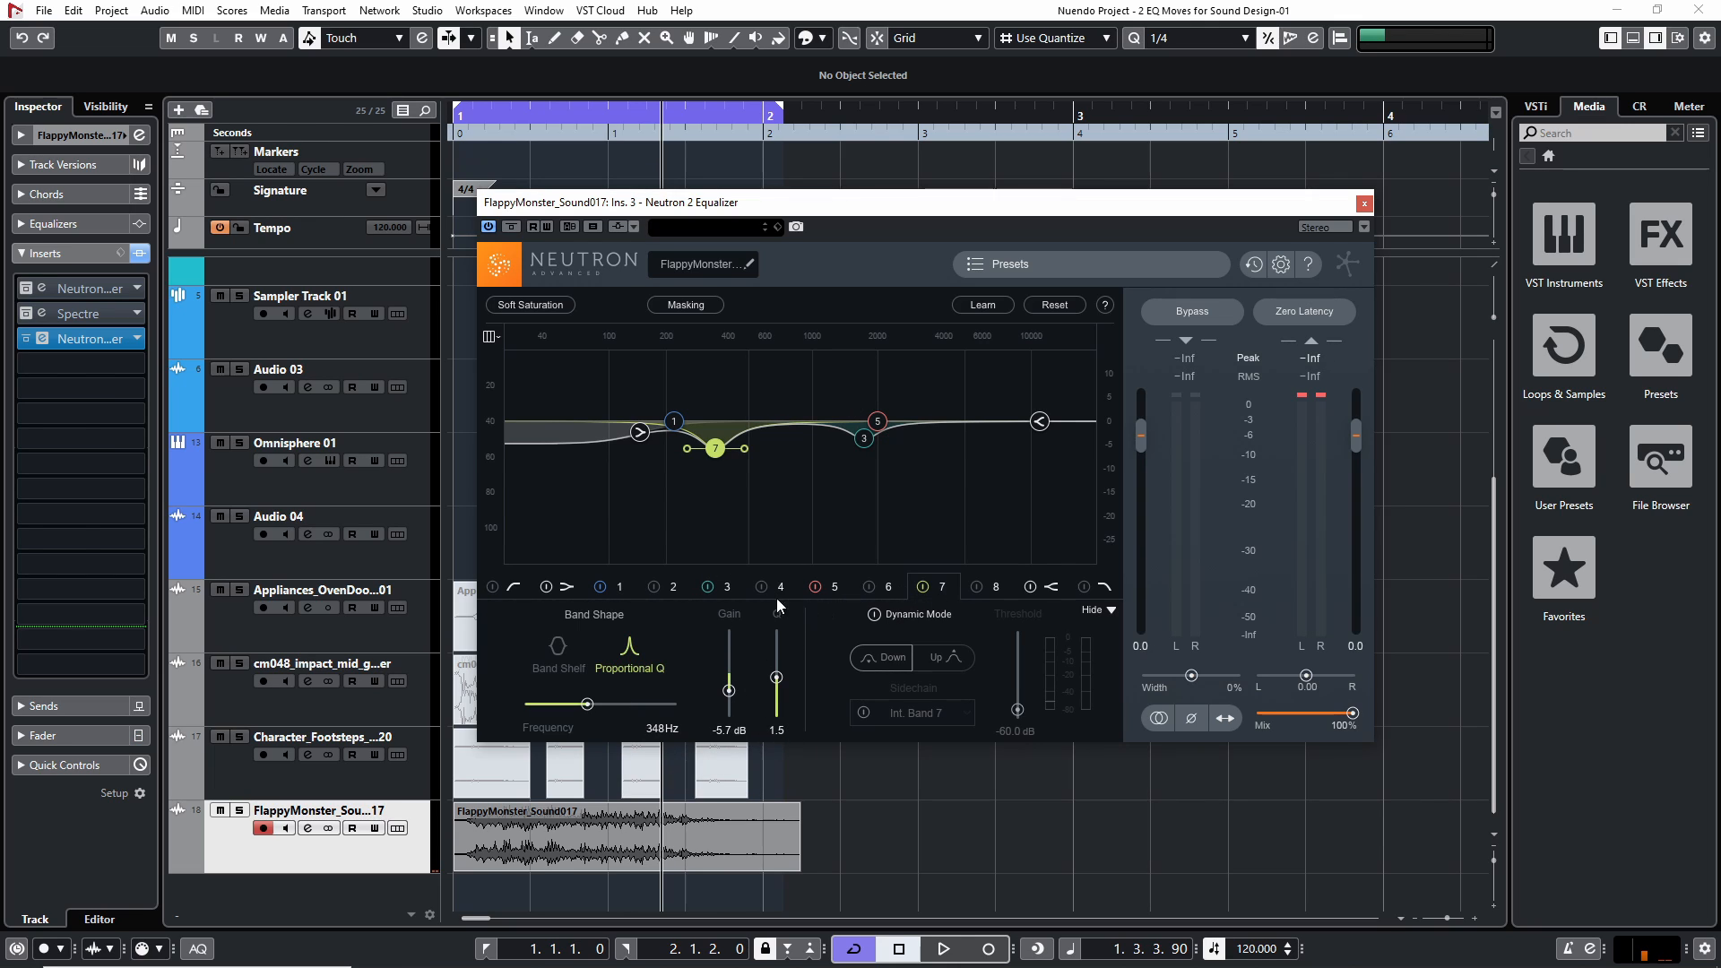
{"action": "left_click", "coordinate": [732, 588]}
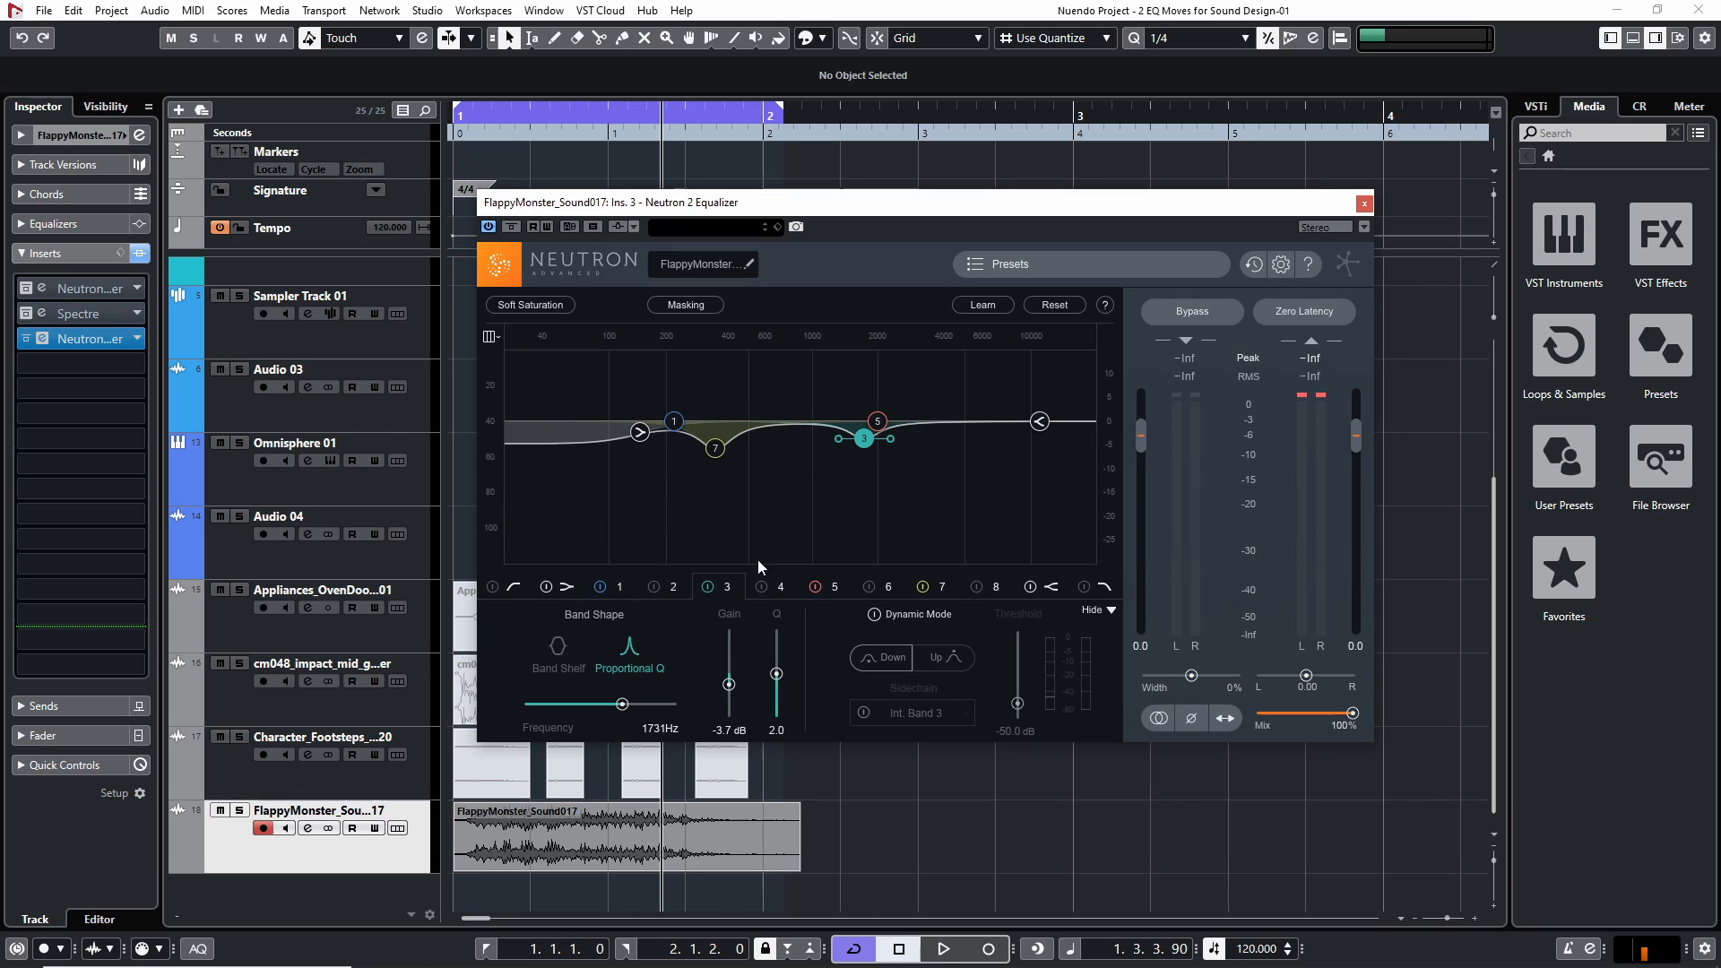
Set band 3's gain to about -3.4 dB and replay the monster sound from the start
{"action": "left_click_drag", "start_coordinate": [729, 685], "coordinate": [729, 688]}
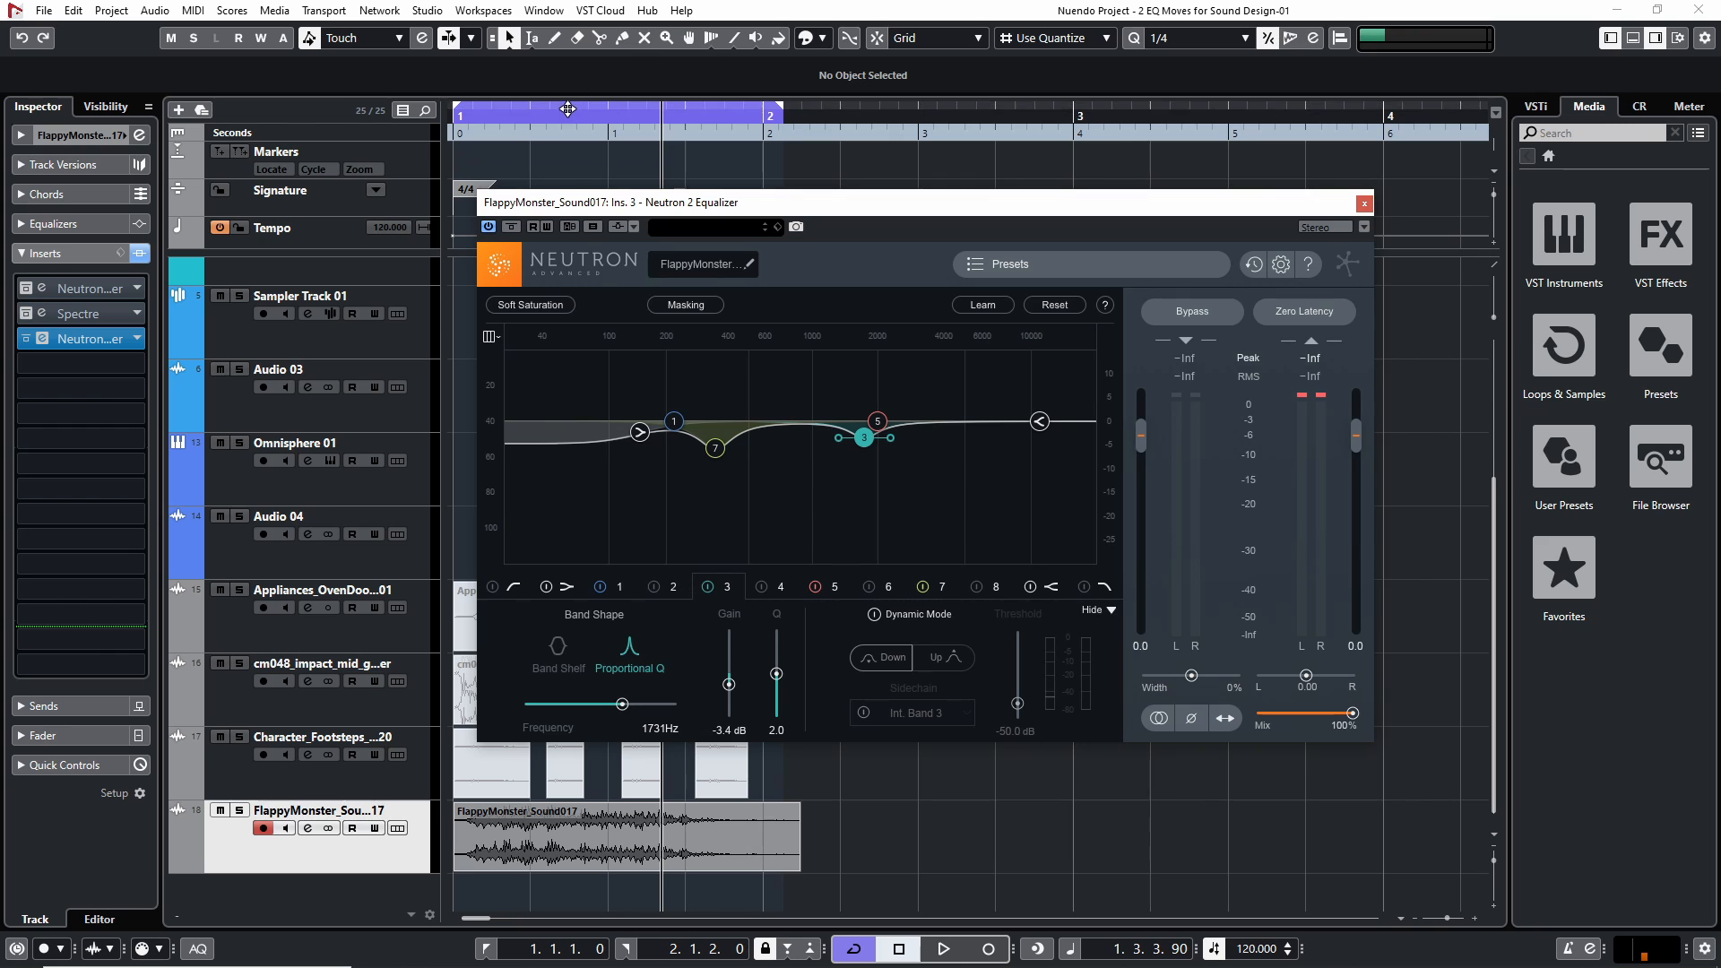
{"action": "left_click_drag", "start_coordinate": [574, 116], "coordinate": [403, 118]}
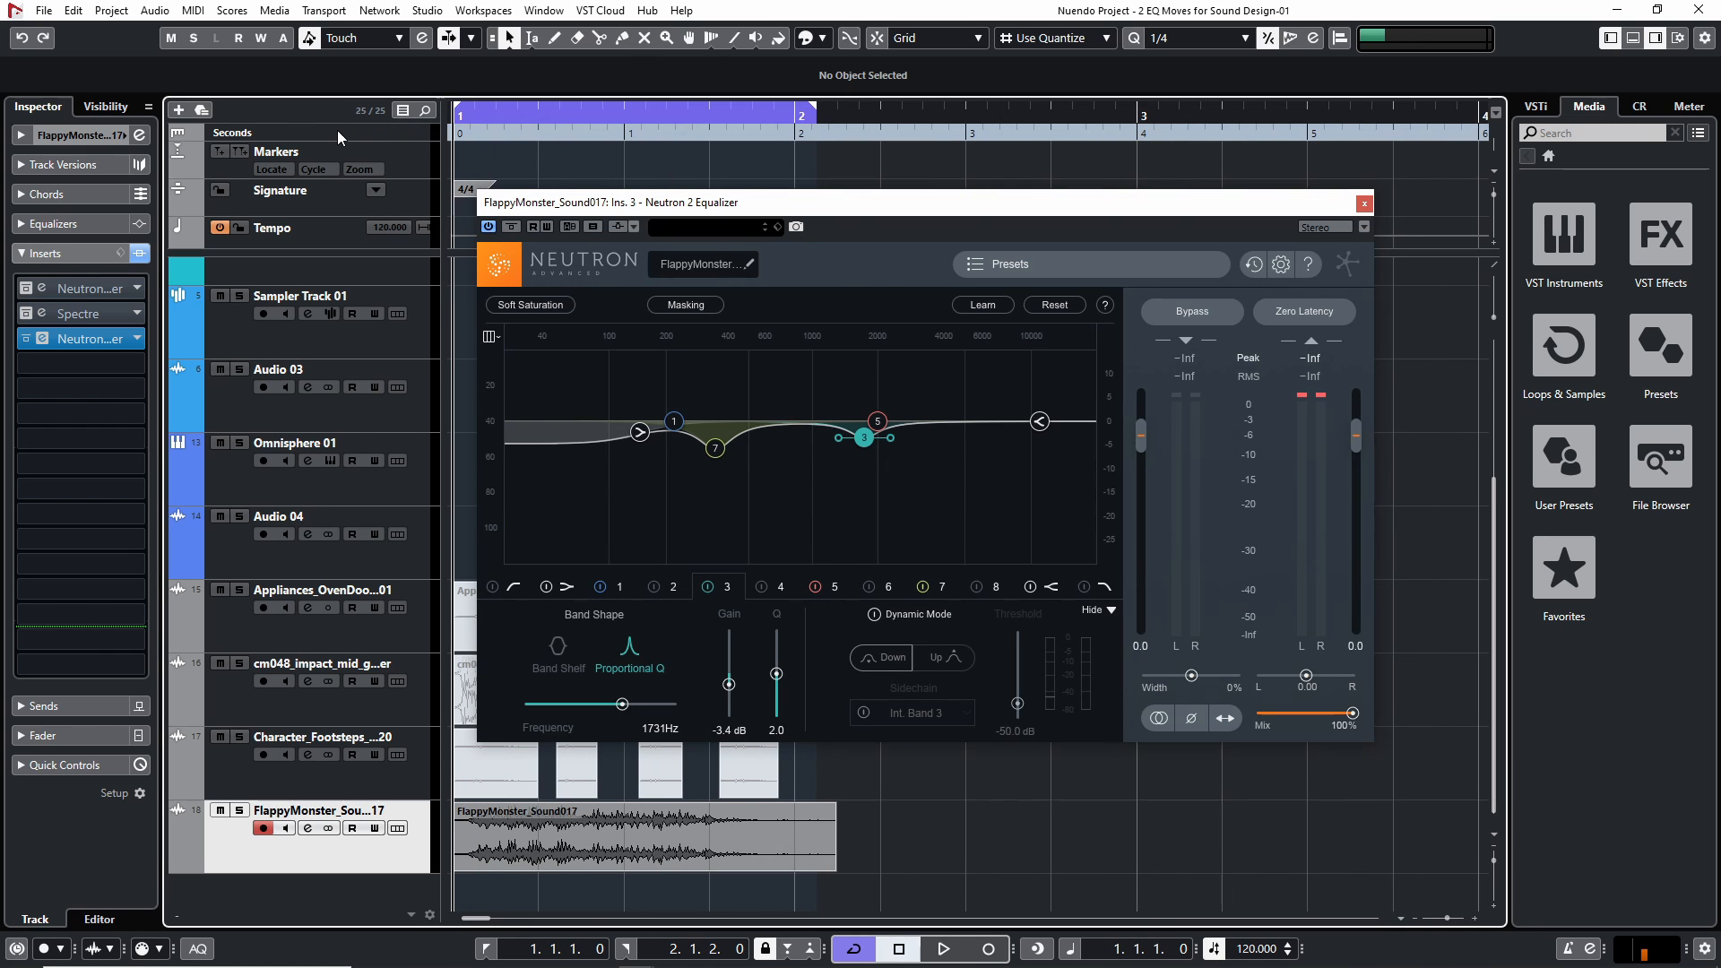
{"action": "key", "text": "space"}
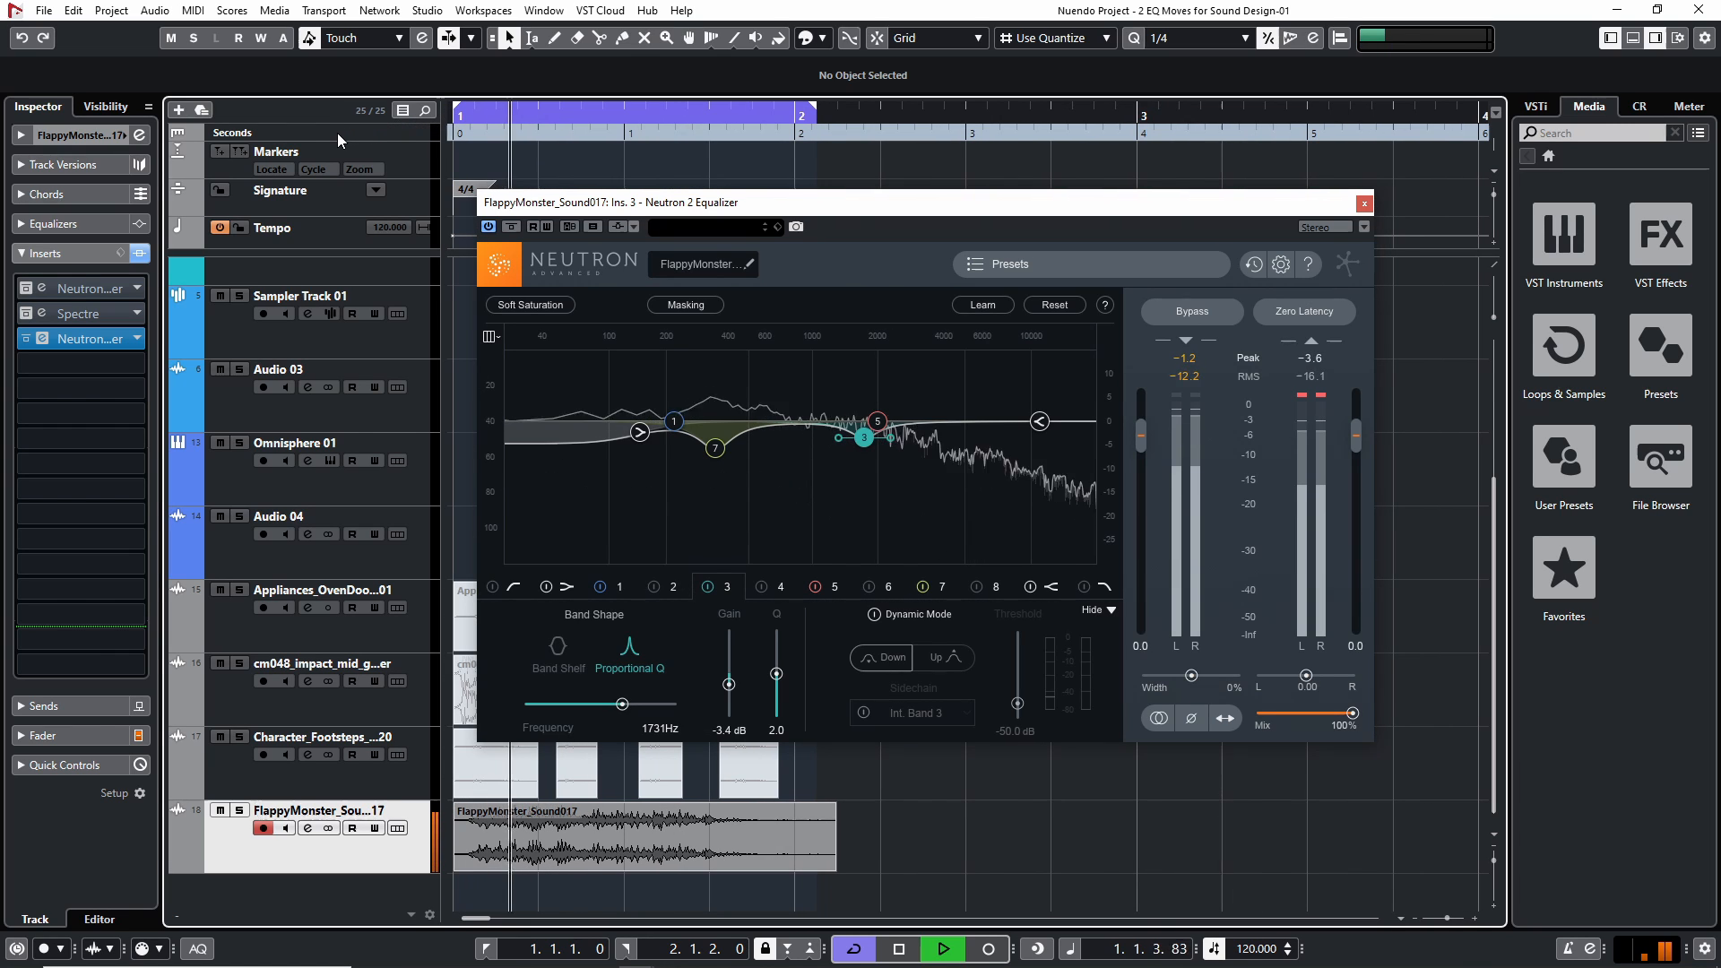
{"action": "key", "text": "space"}
Bypass the third insert's equalizer and review the settings of bands 3 and 5 in the first insert's equalizer
{"action": "left_click", "coordinate": [29, 341]}
{"action": "left_click", "coordinate": [51, 292]}
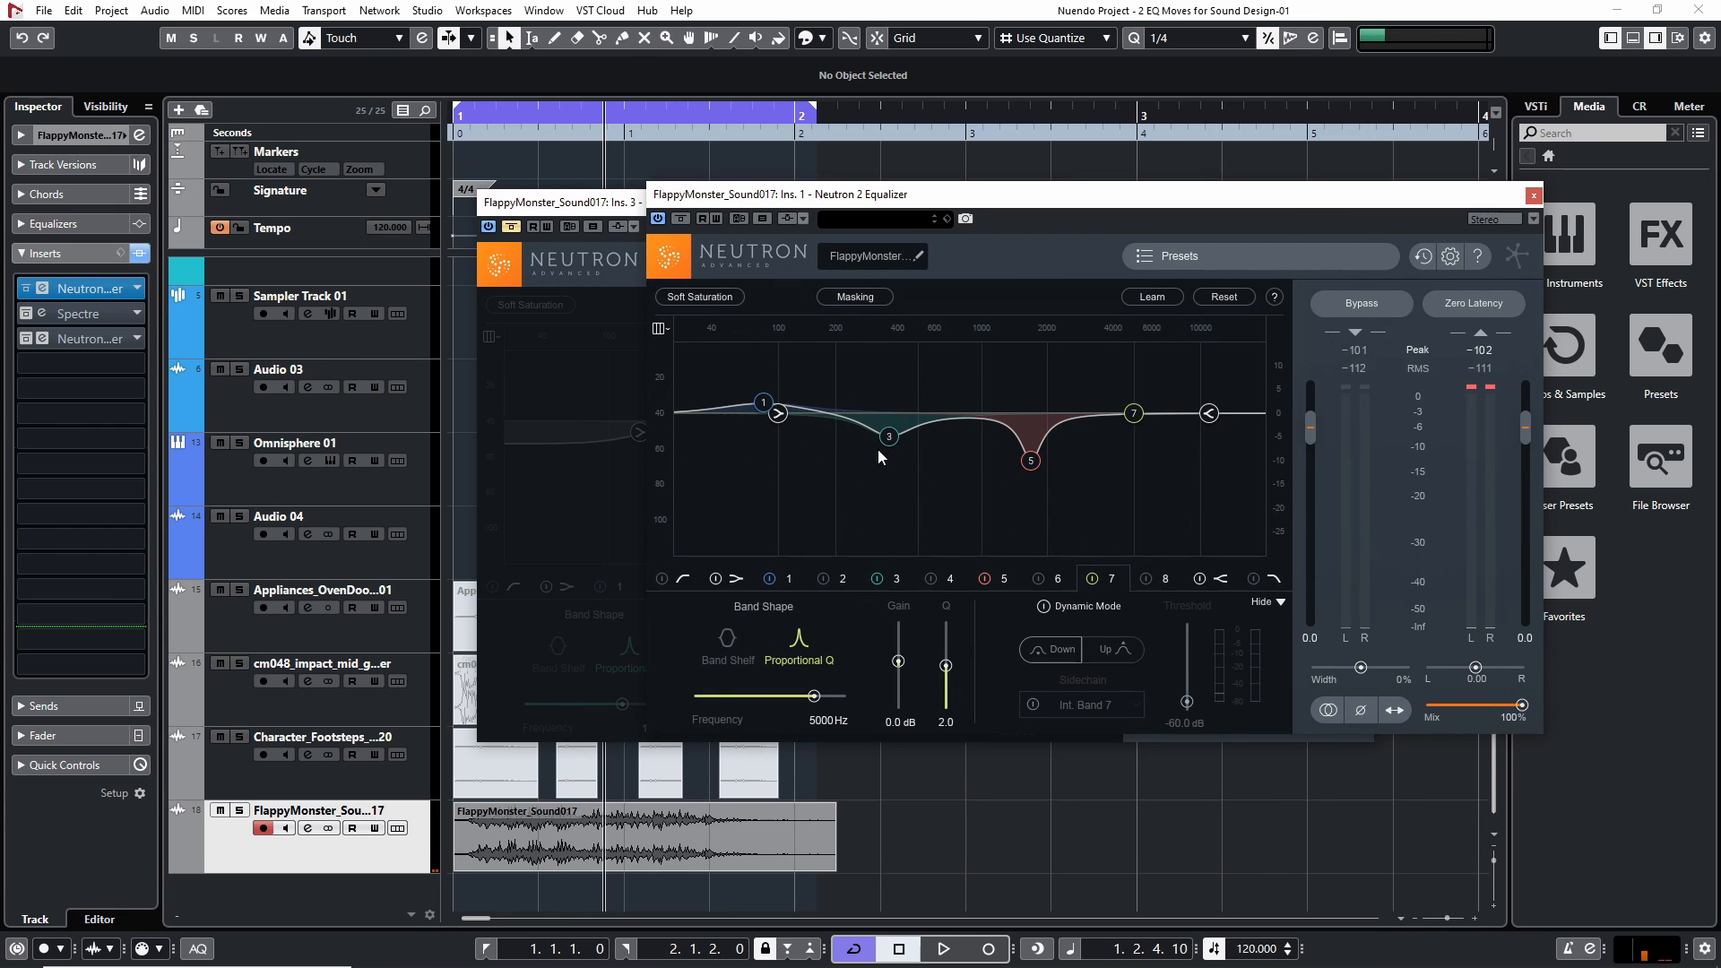
{"action": "left_click", "coordinate": [897, 579]}
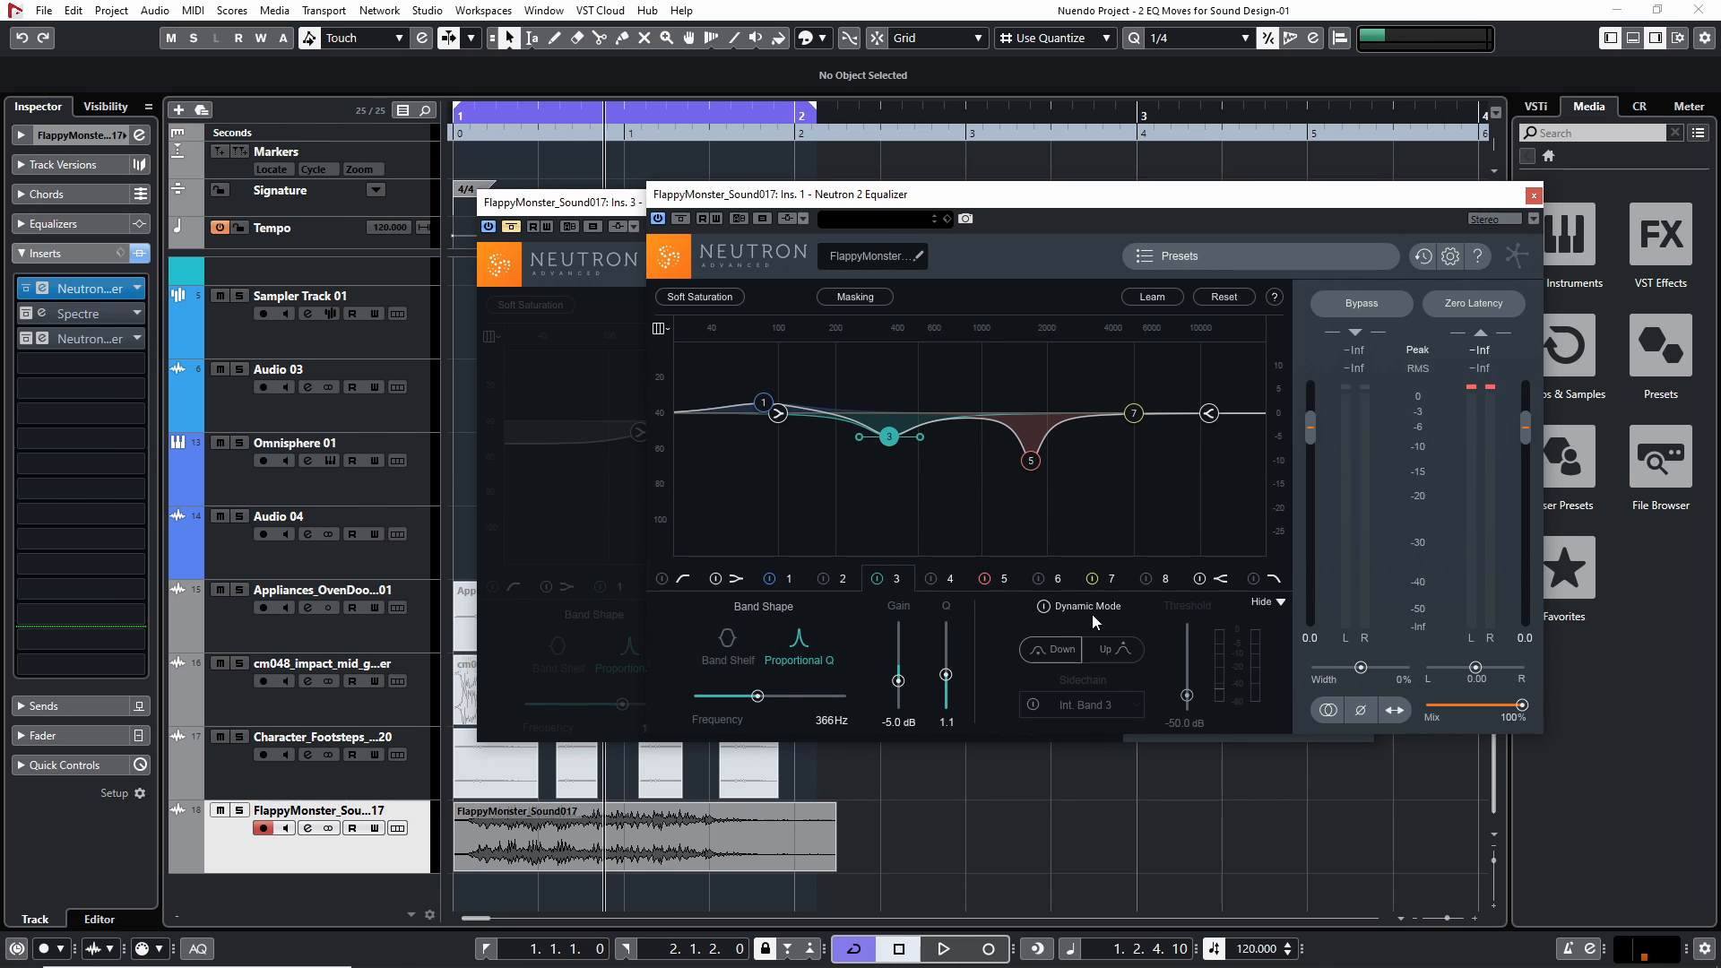
{"action": "left_click", "coordinate": [1004, 579]}
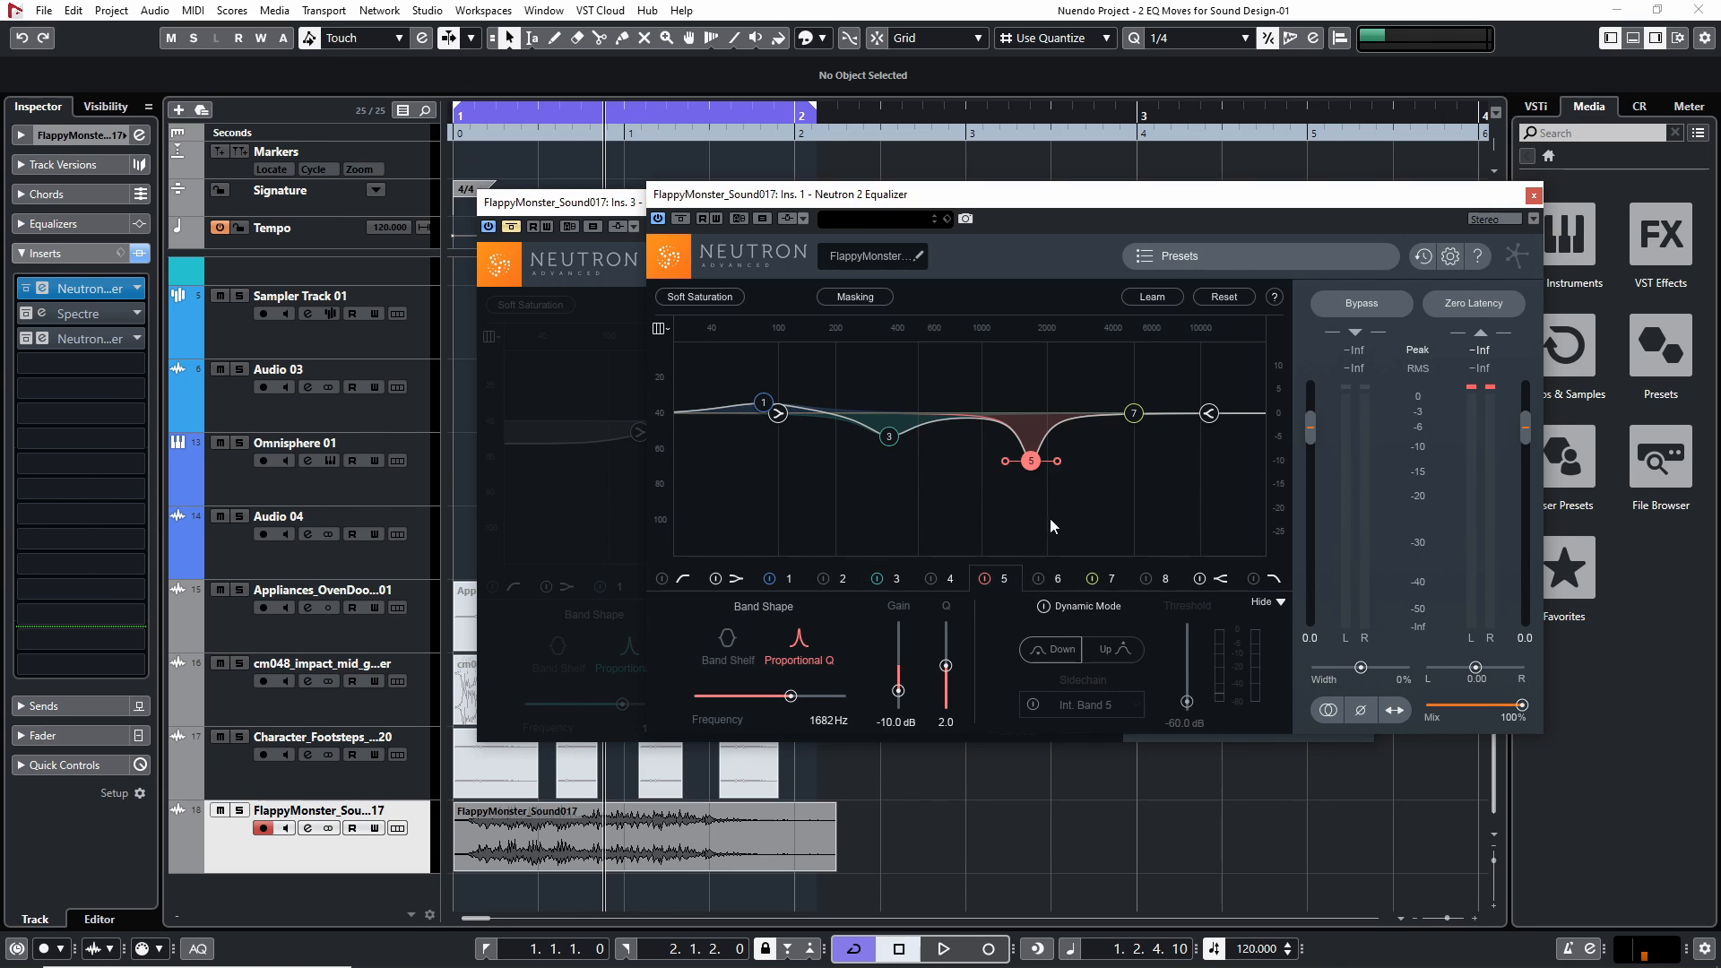
{"action": "left_click", "coordinate": [1534, 194]}
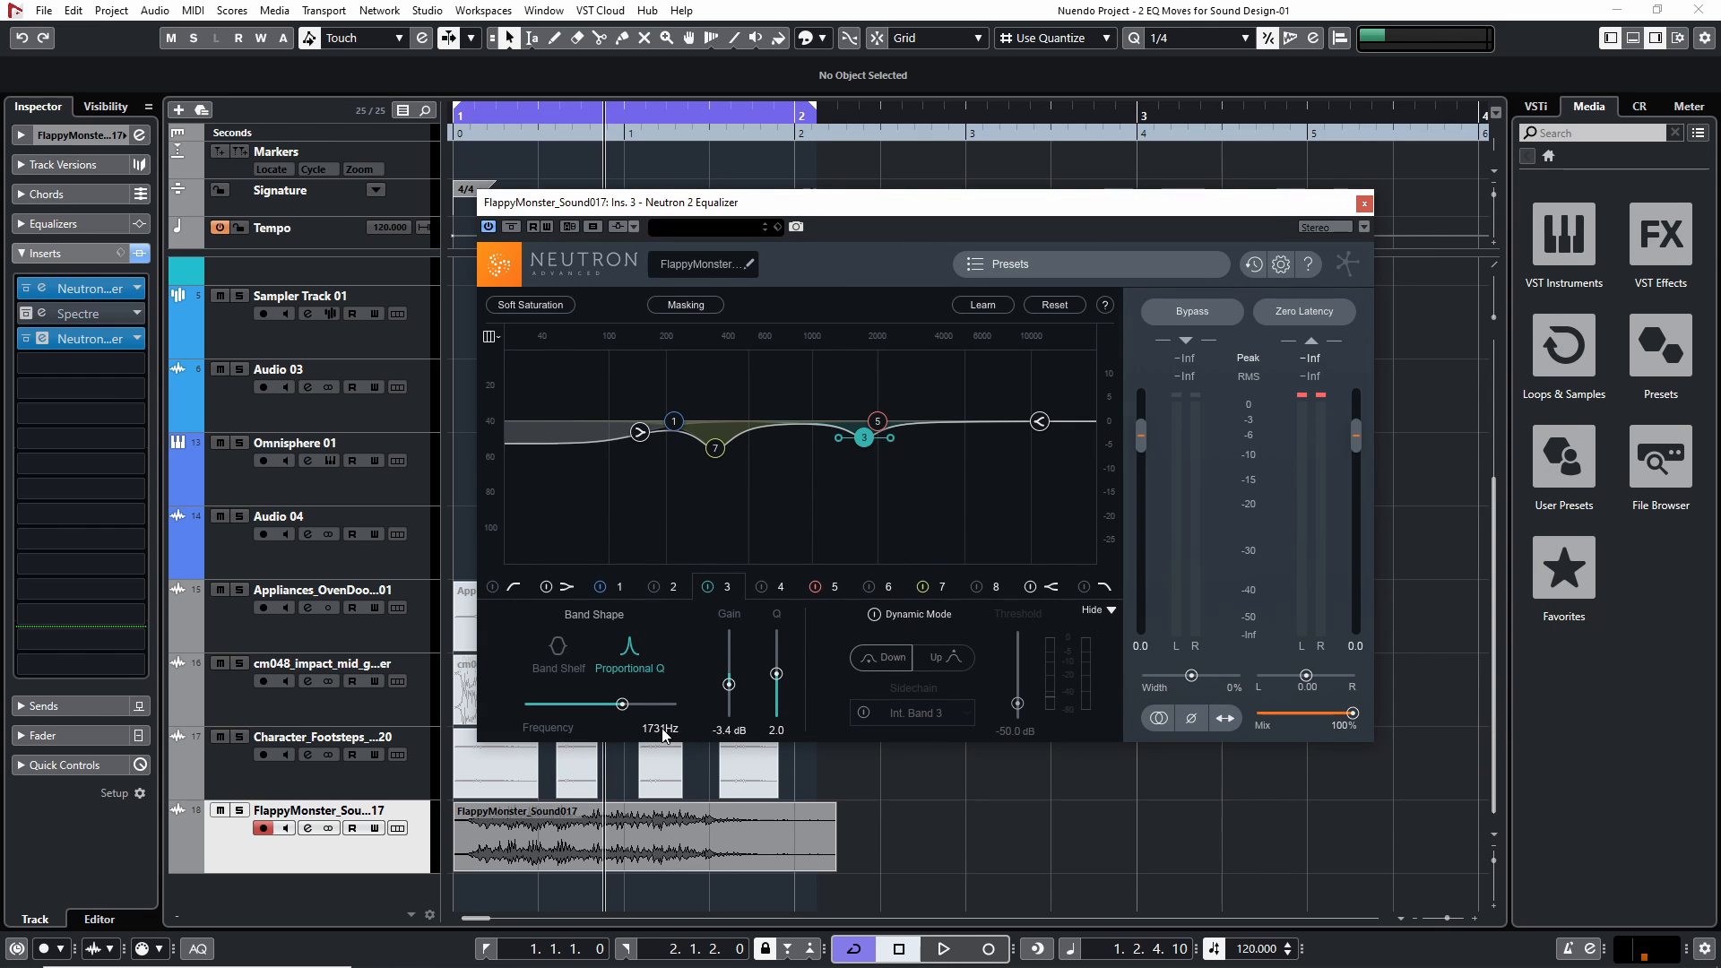
Review band 7 in the third insert's equalizer, compare it with the first insert's curve, and close both with the third bypassed
{"action": "left_click", "coordinate": [952, 582]}
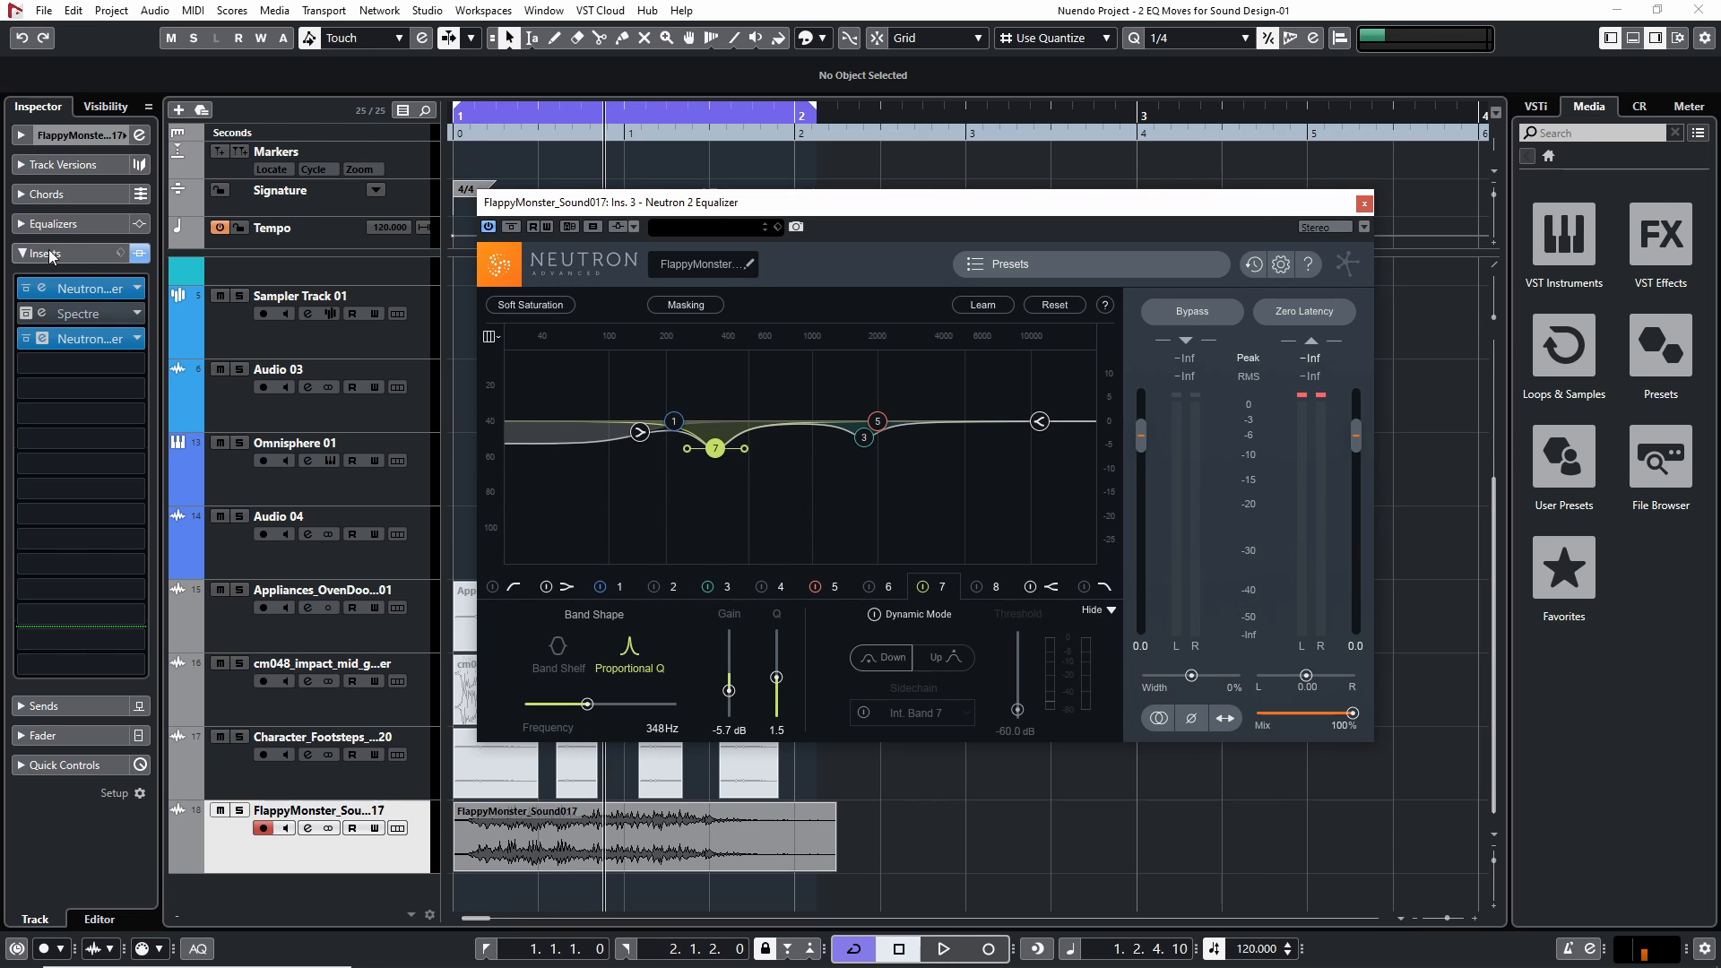
{"action": "left_click", "coordinate": [25, 338]}
{"action": "left_click", "coordinate": [42, 289]}
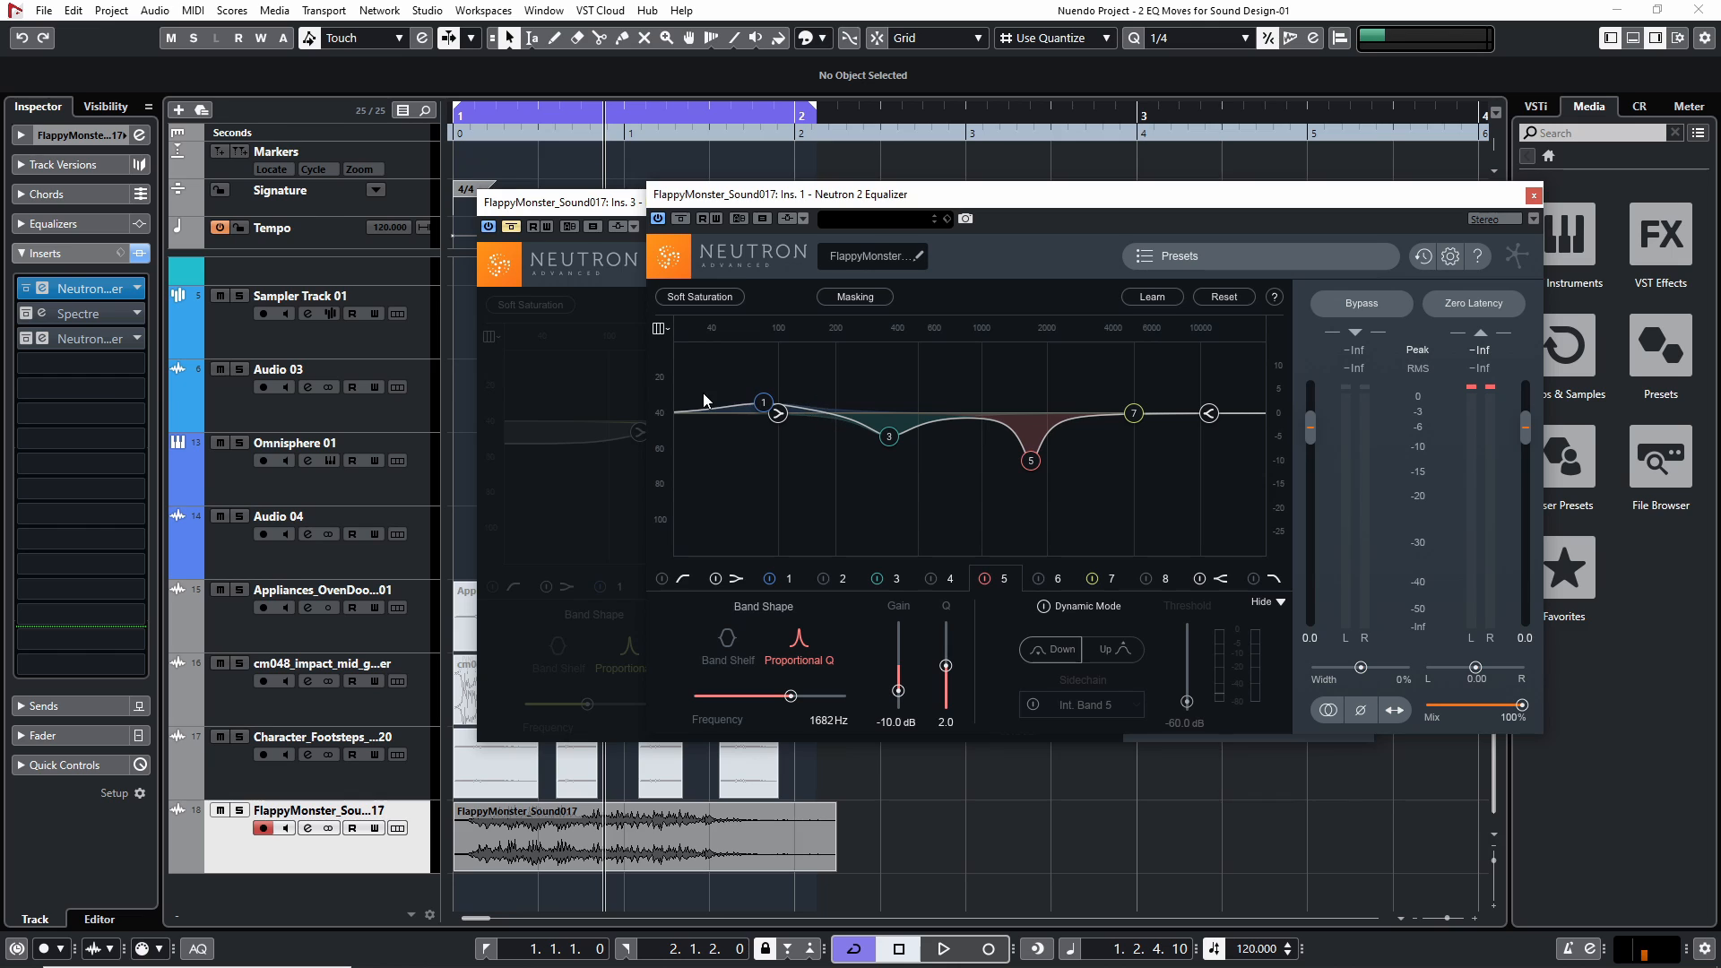
{"action": "left_click", "coordinate": [1536, 198]}
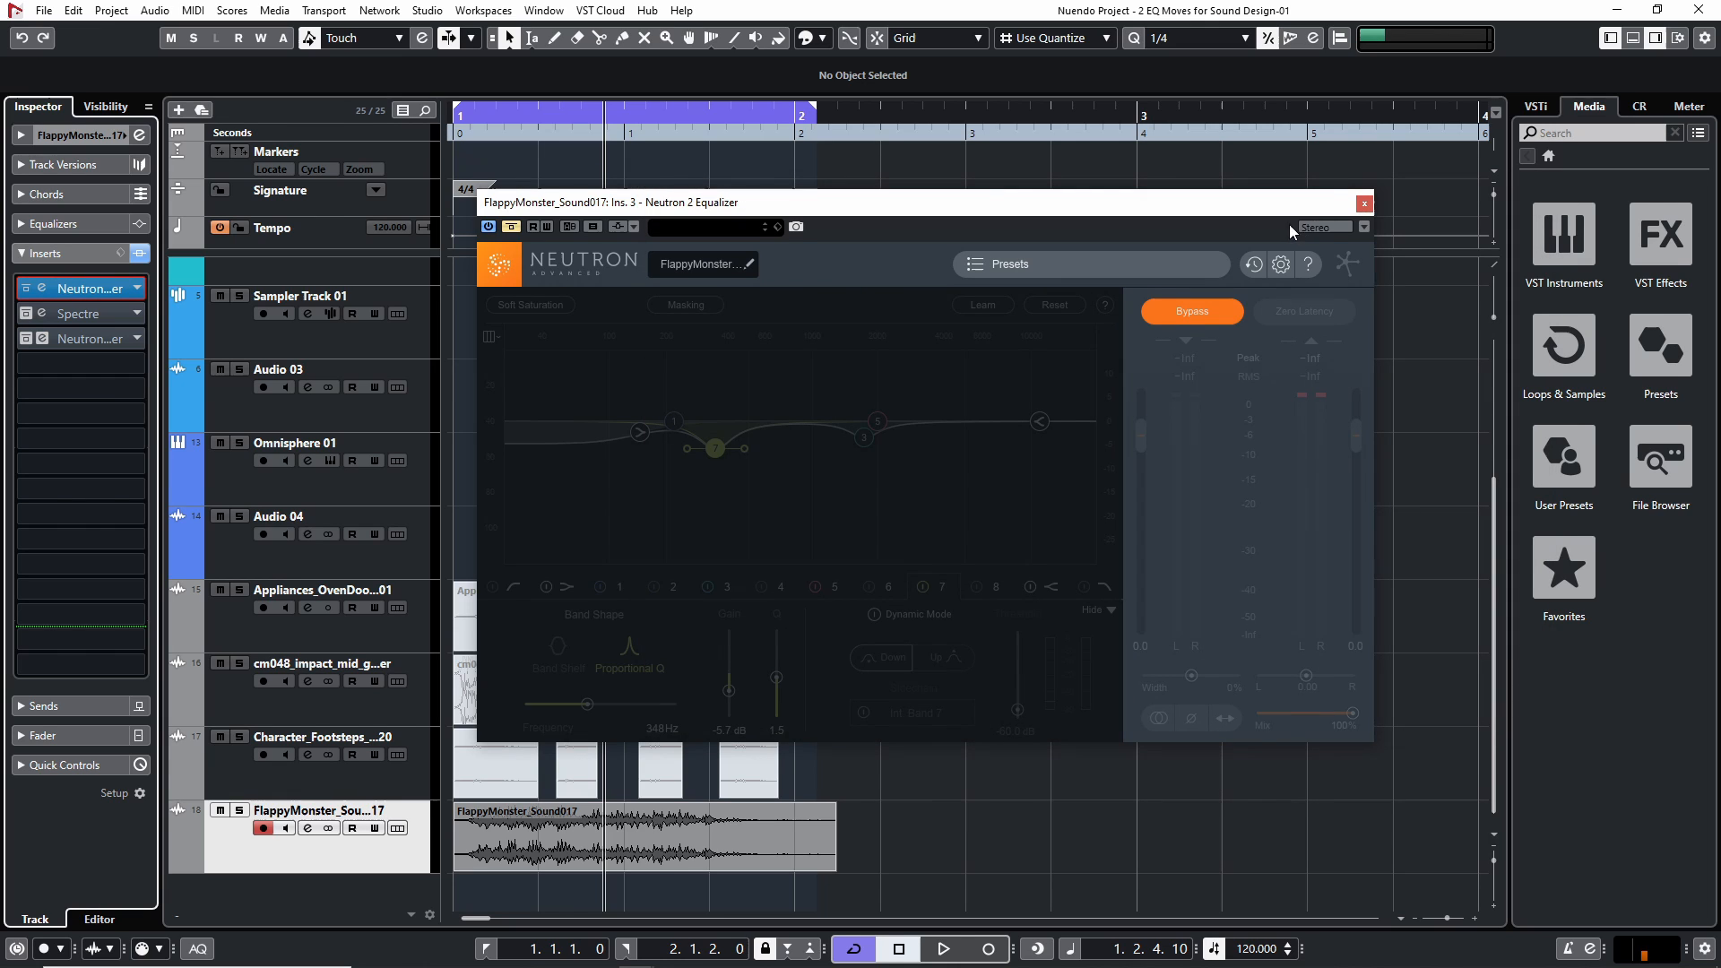
{"action": "left_click", "coordinate": [1361, 199]}
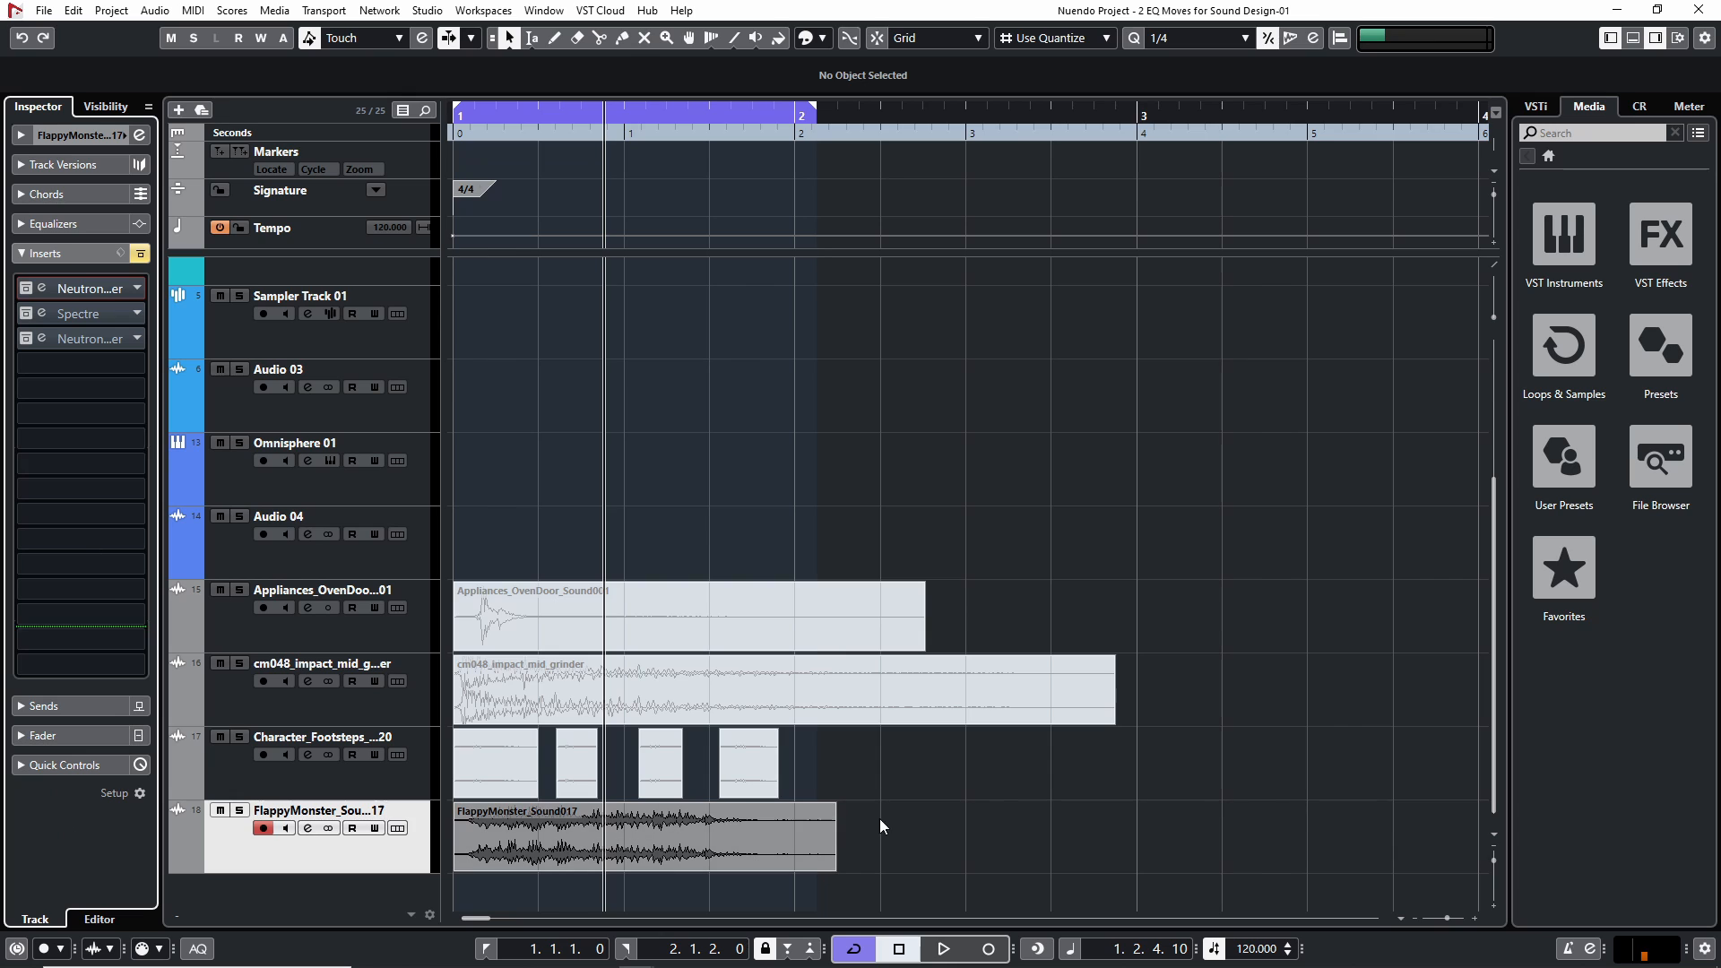
Select the monster clip and recheck the EQ curve of its first insert
{"action": "left_click", "coordinate": [695, 858]}
{"action": "left_click", "coordinate": [42, 289]}
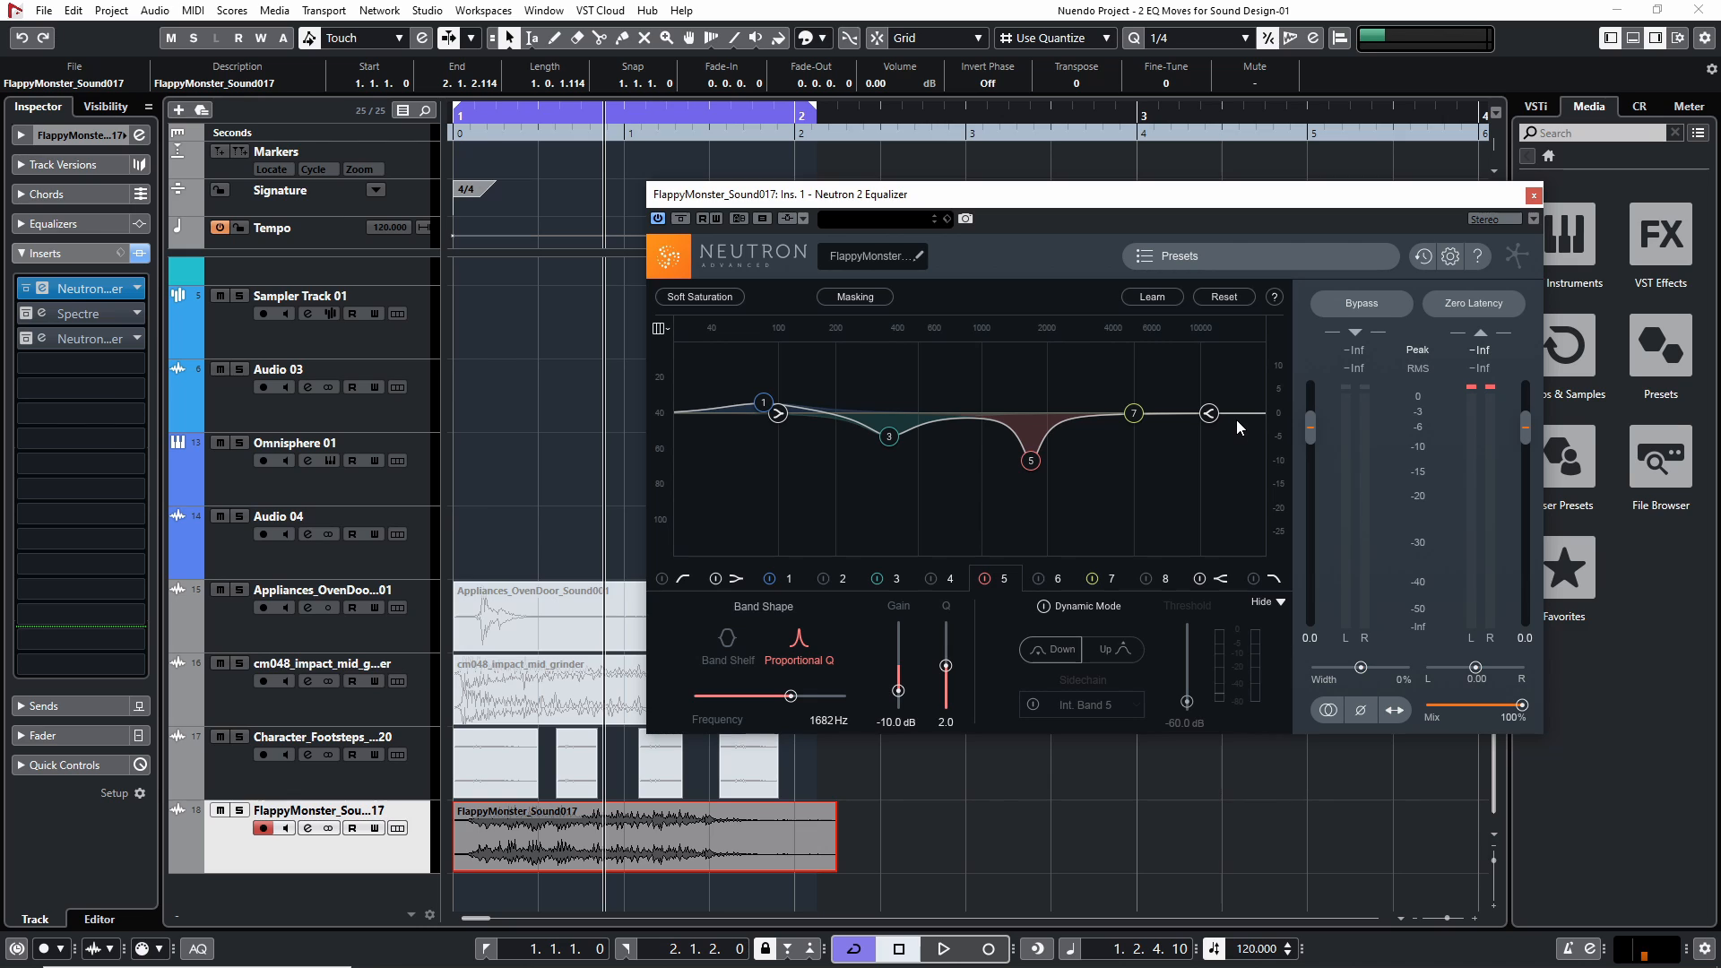
{"action": "left_click", "coordinate": [1534, 196]}
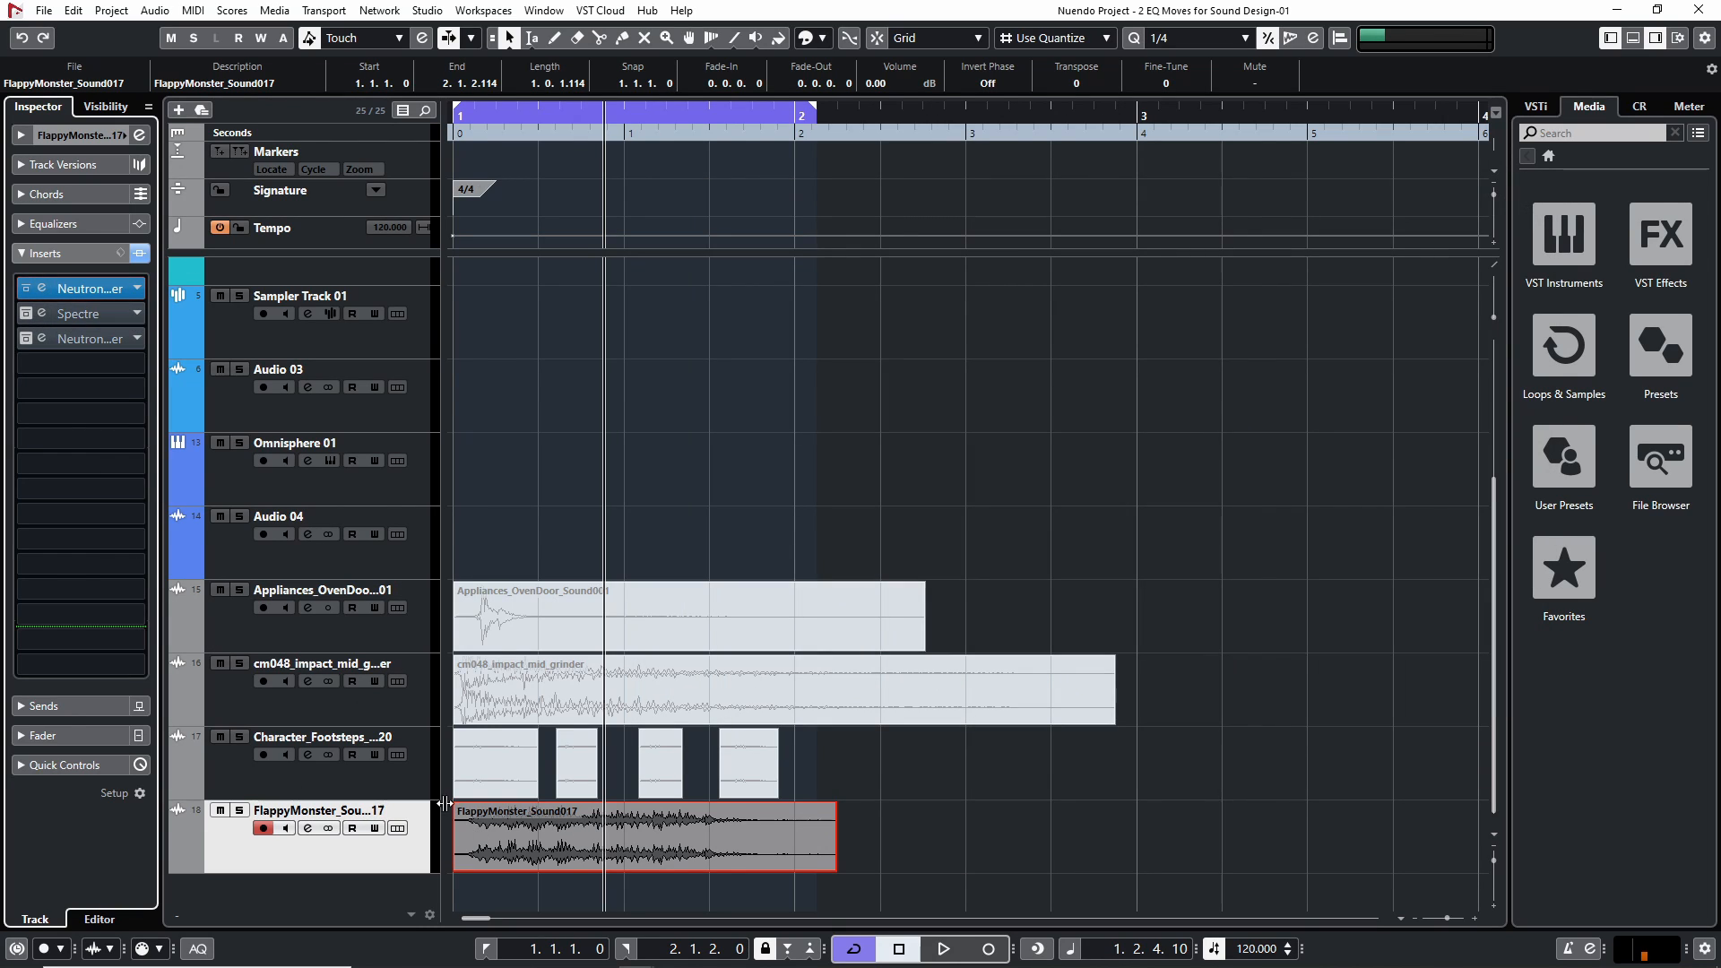
Reactivate the third insert's equalizer and try moving band 5, resetting it to 2000 Hz and 0.0 dB
{"action": "left_click", "coordinate": [41, 338]}
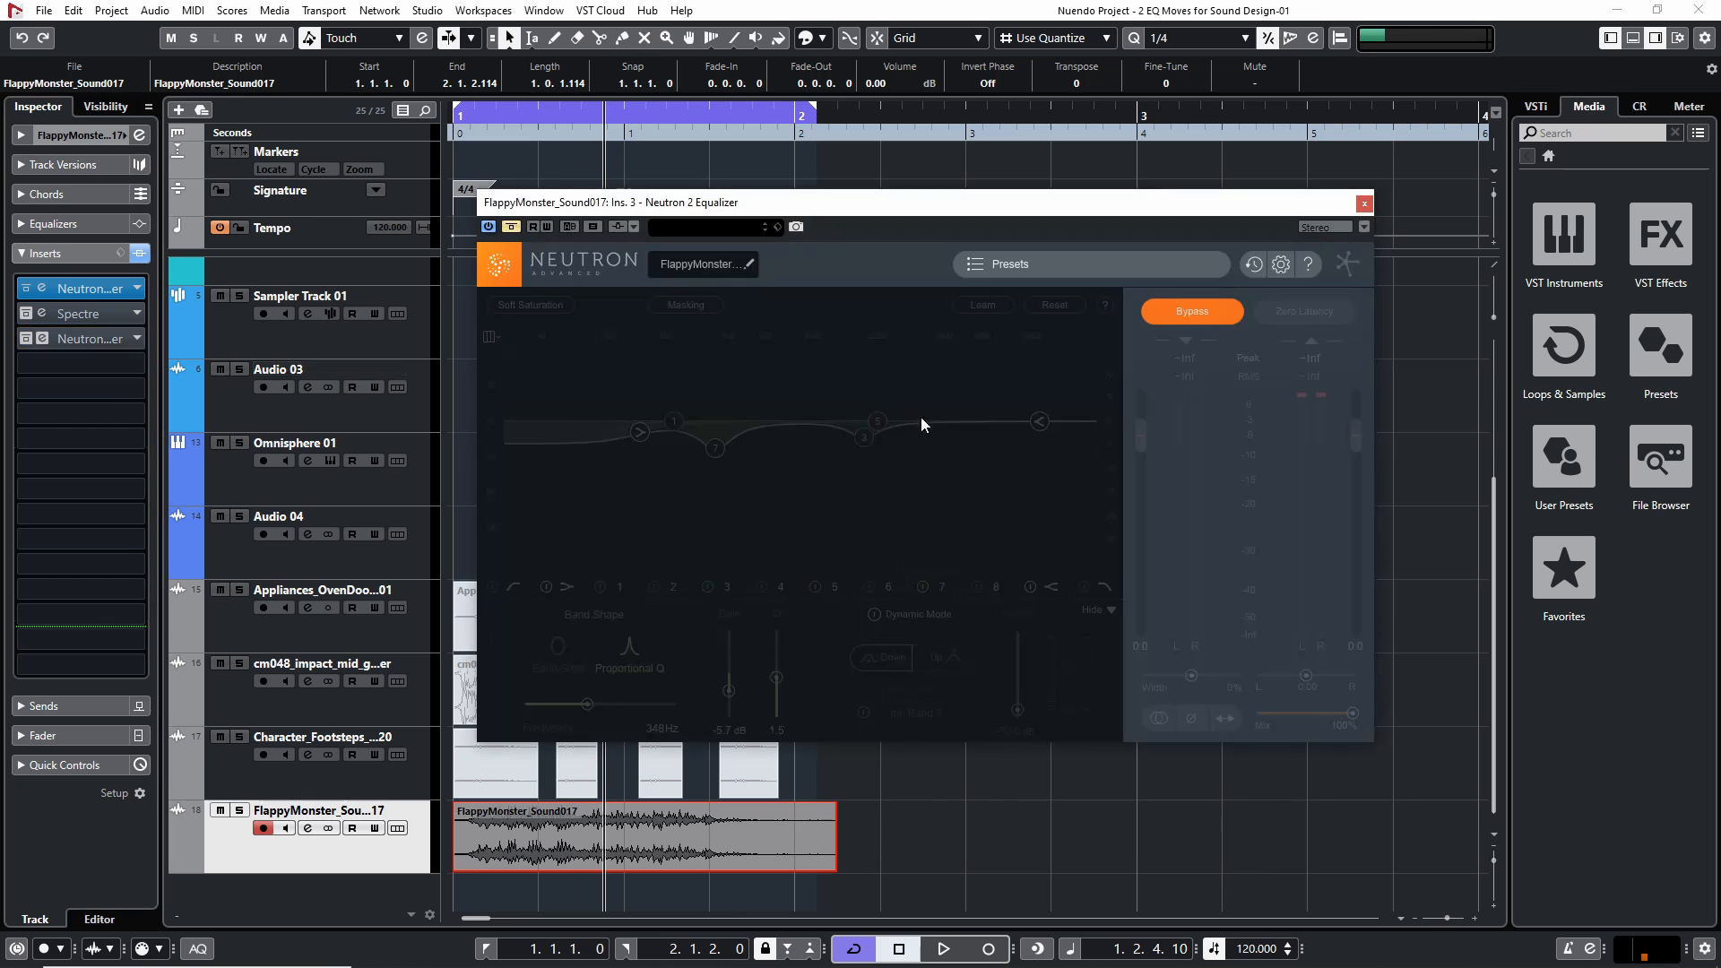
{"action": "left_click", "coordinate": [511, 226]}
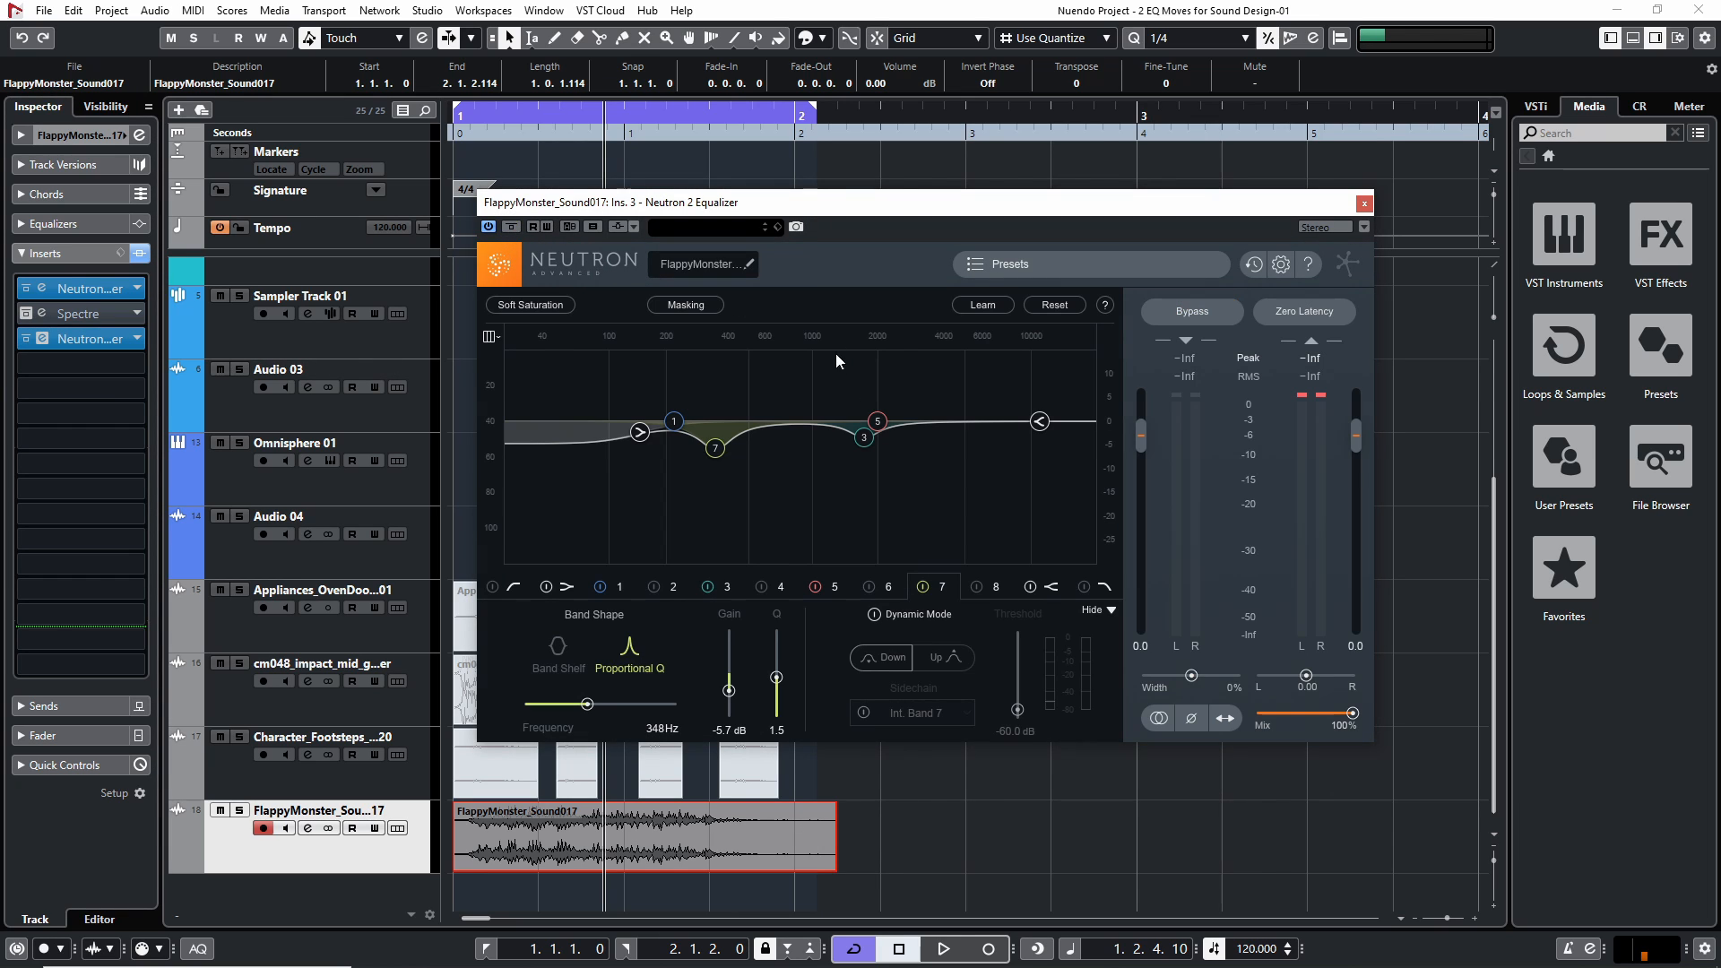
{"action": "left_click_drag", "start_coordinate": [878, 421], "coordinate": [802, 389]}
{"action": "double_click", "coordinate": [803, 389]}
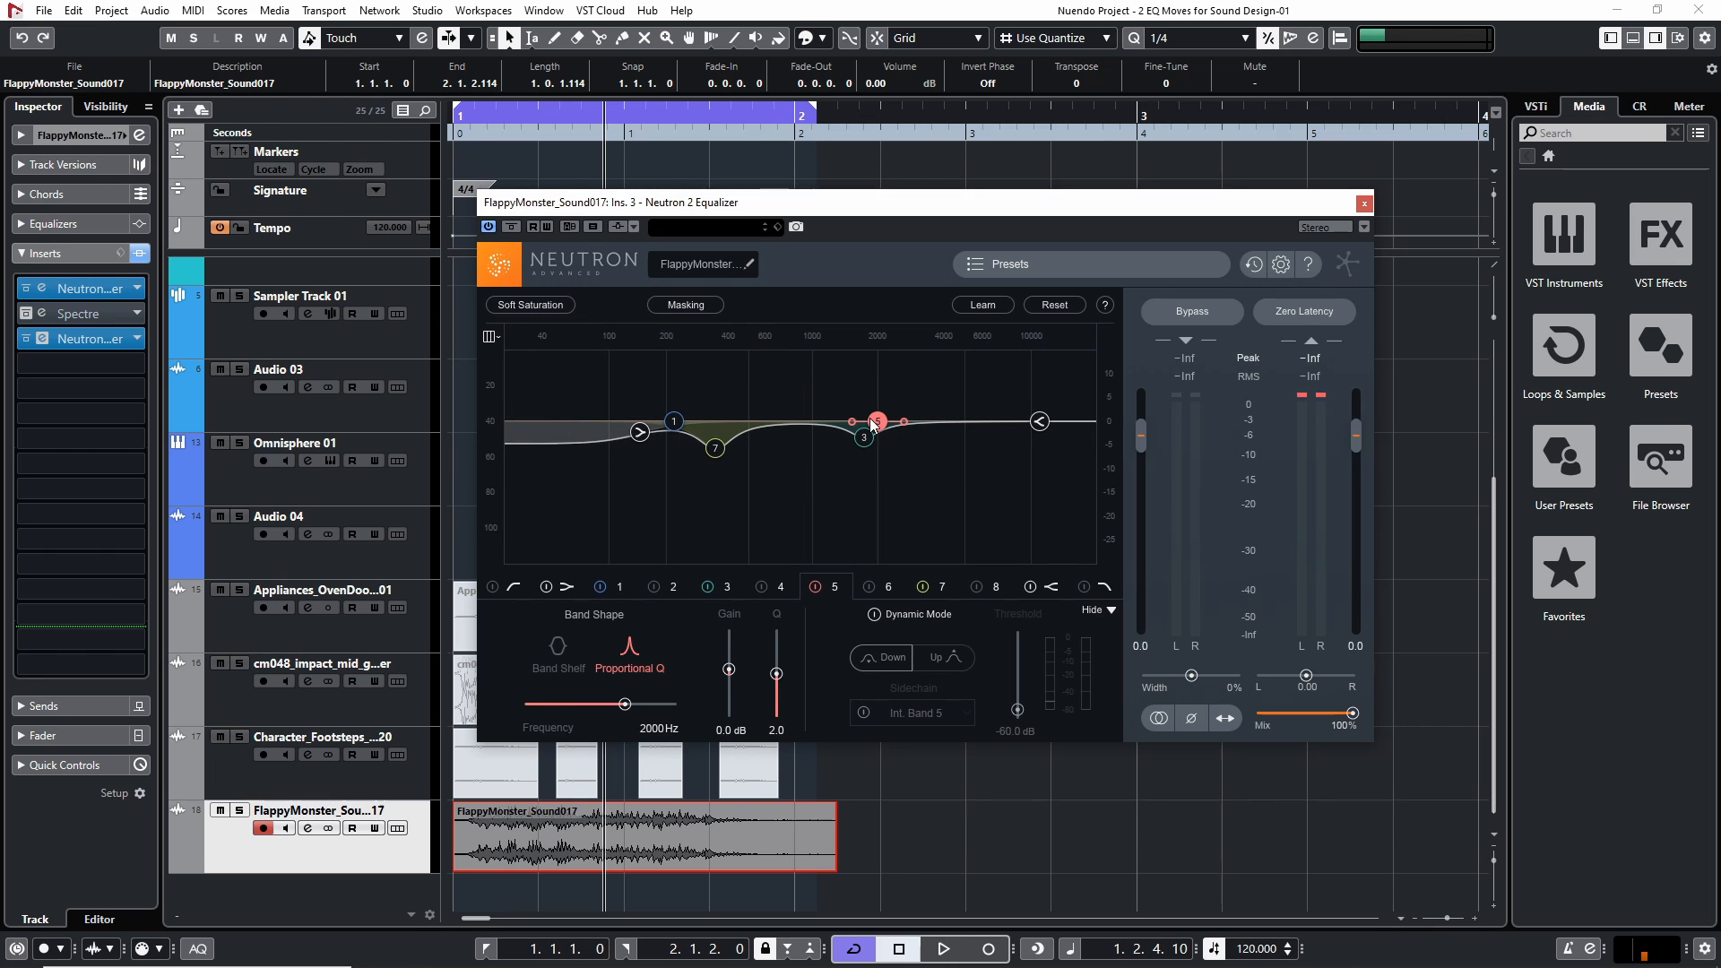
Compare playback of the monster sound with band 7 on and off, leave the band enabled and close the equalizer
{"action": "left_click_drag", "start_coordinate": [513, 130], "coordinate": [422, 133]}
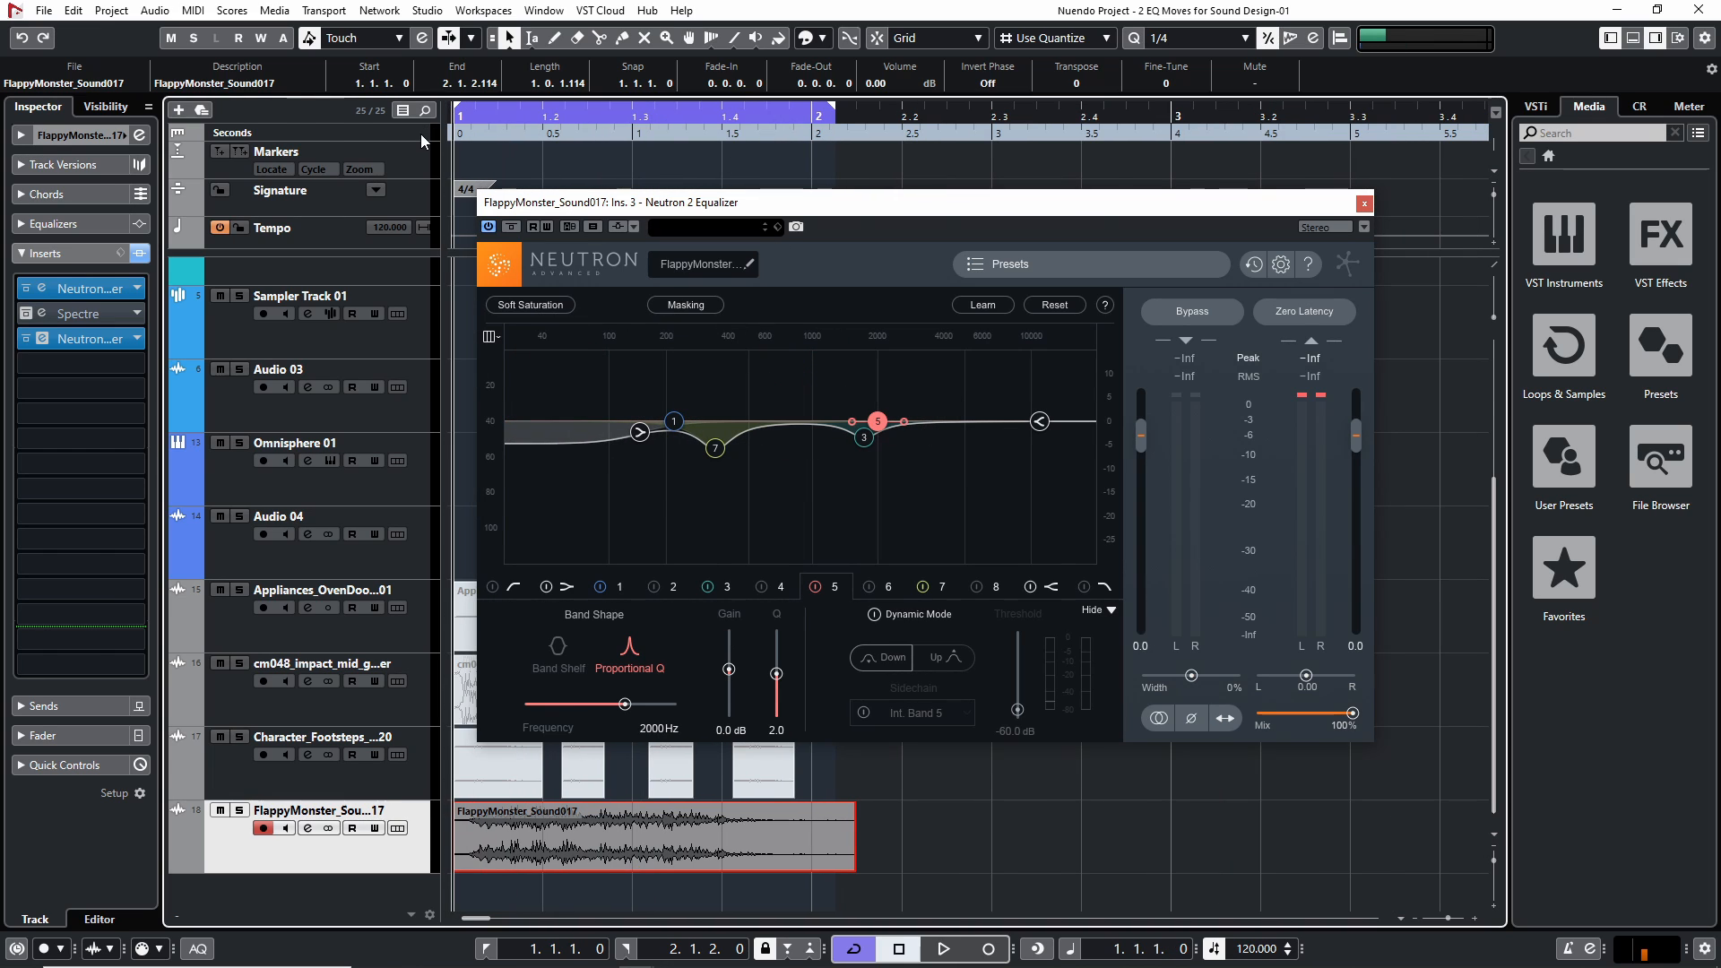
{"action": "key", "text": "space"}
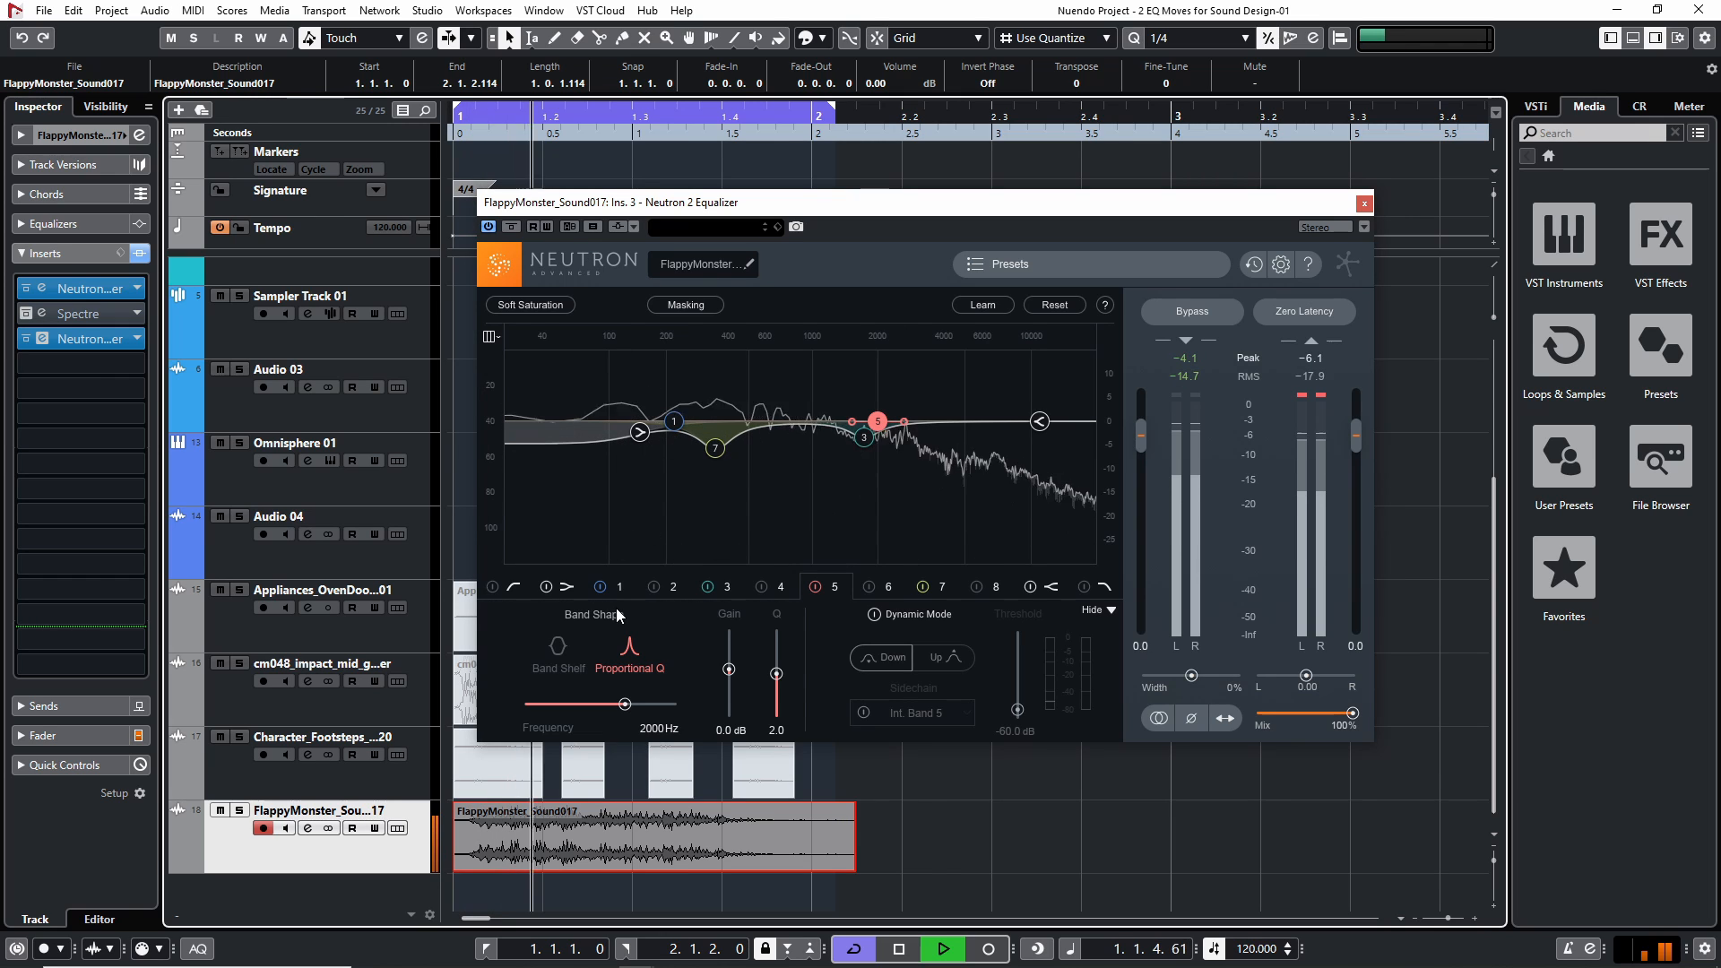
{"action": "key", "text": "space"}
{"action": "left_click", "coordinate": [922, 586]}
{"action": "key", "text": "space"}
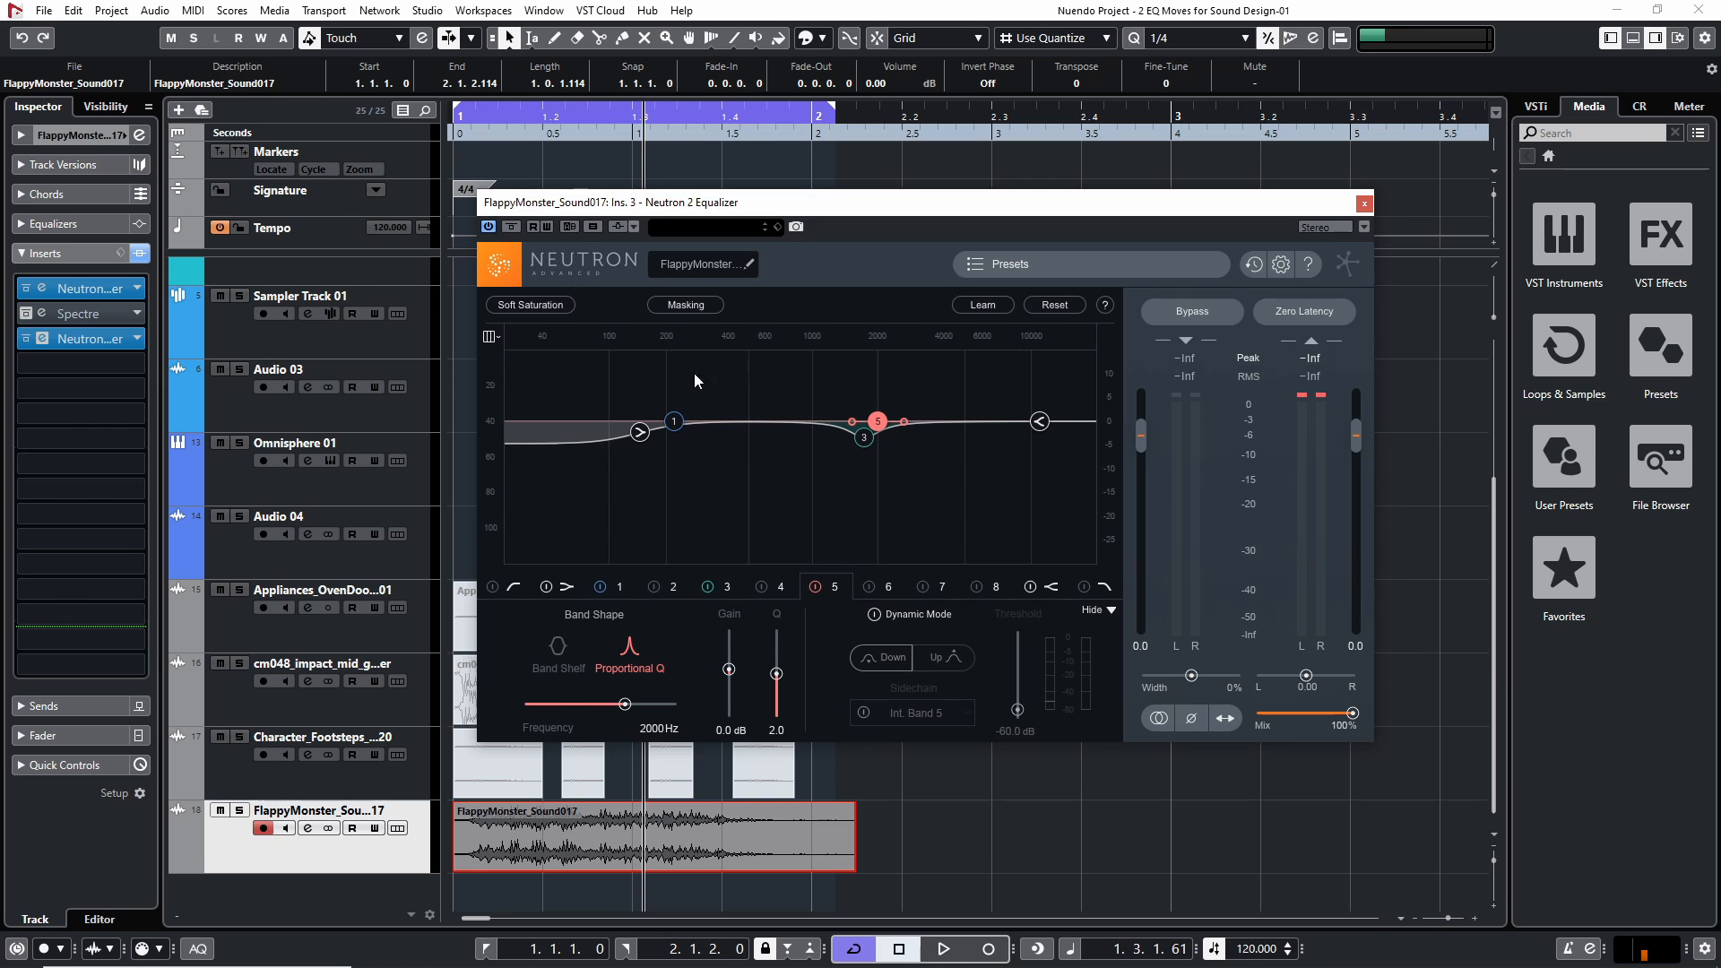
{"action": "key", "text": "space"}
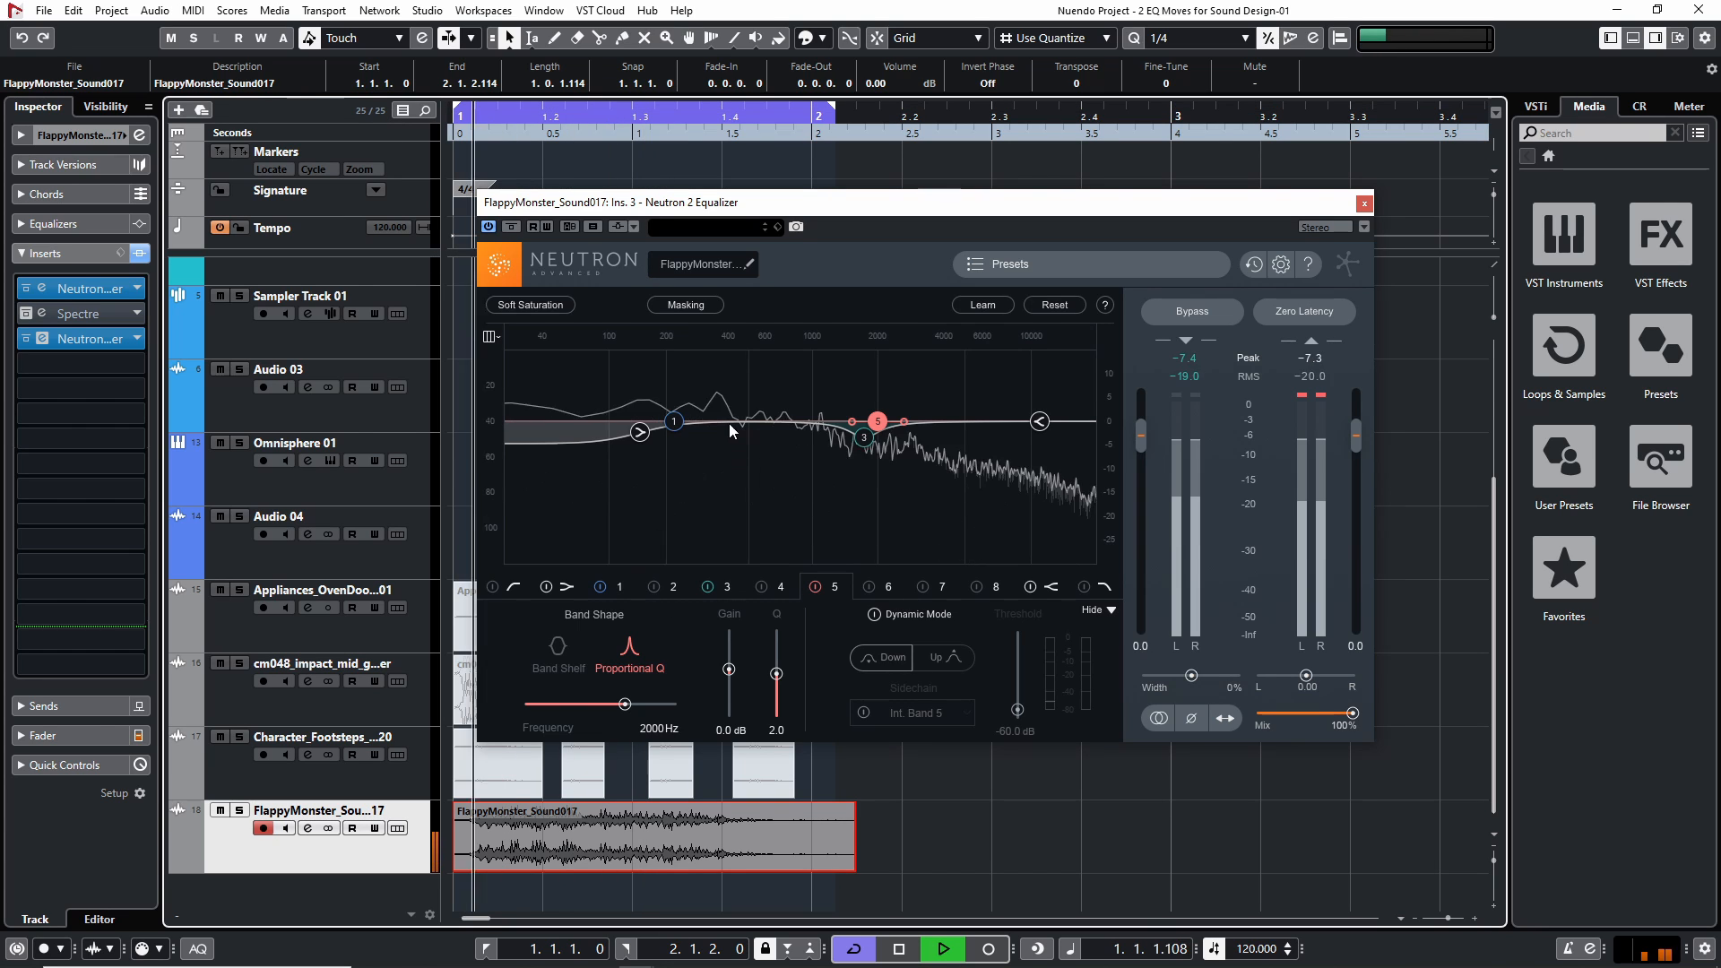
{"action": "key", "text": "space"}
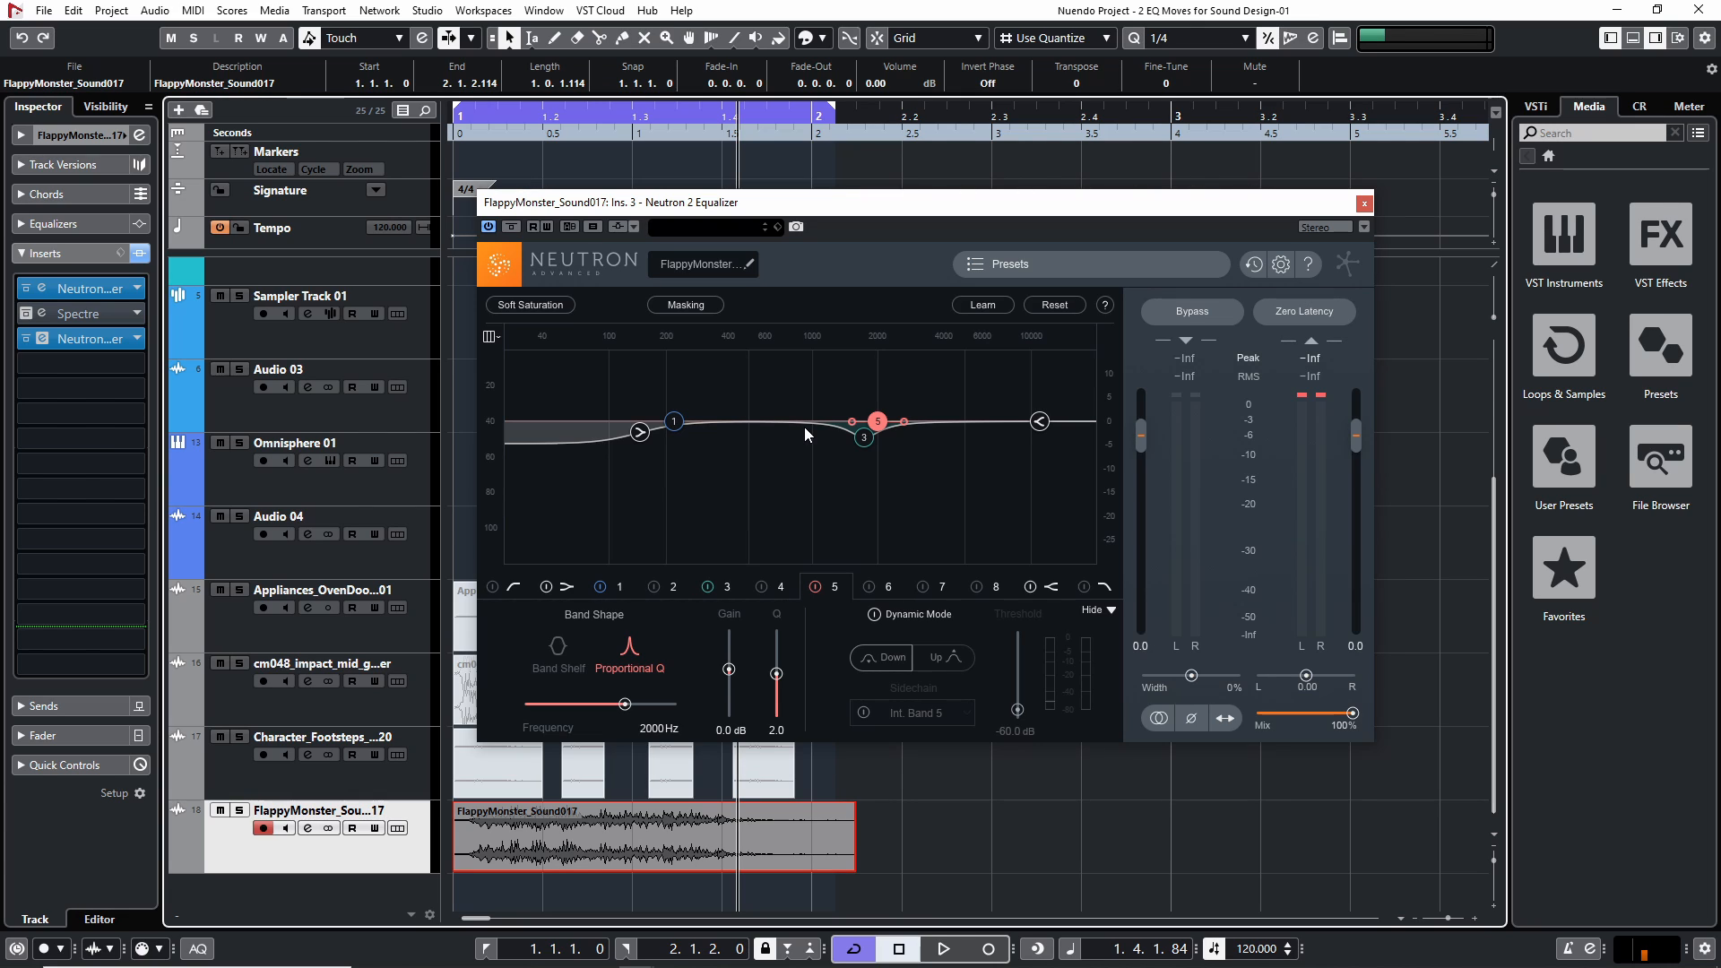
{"action": "left_click", "coordinate": [934, 585]}
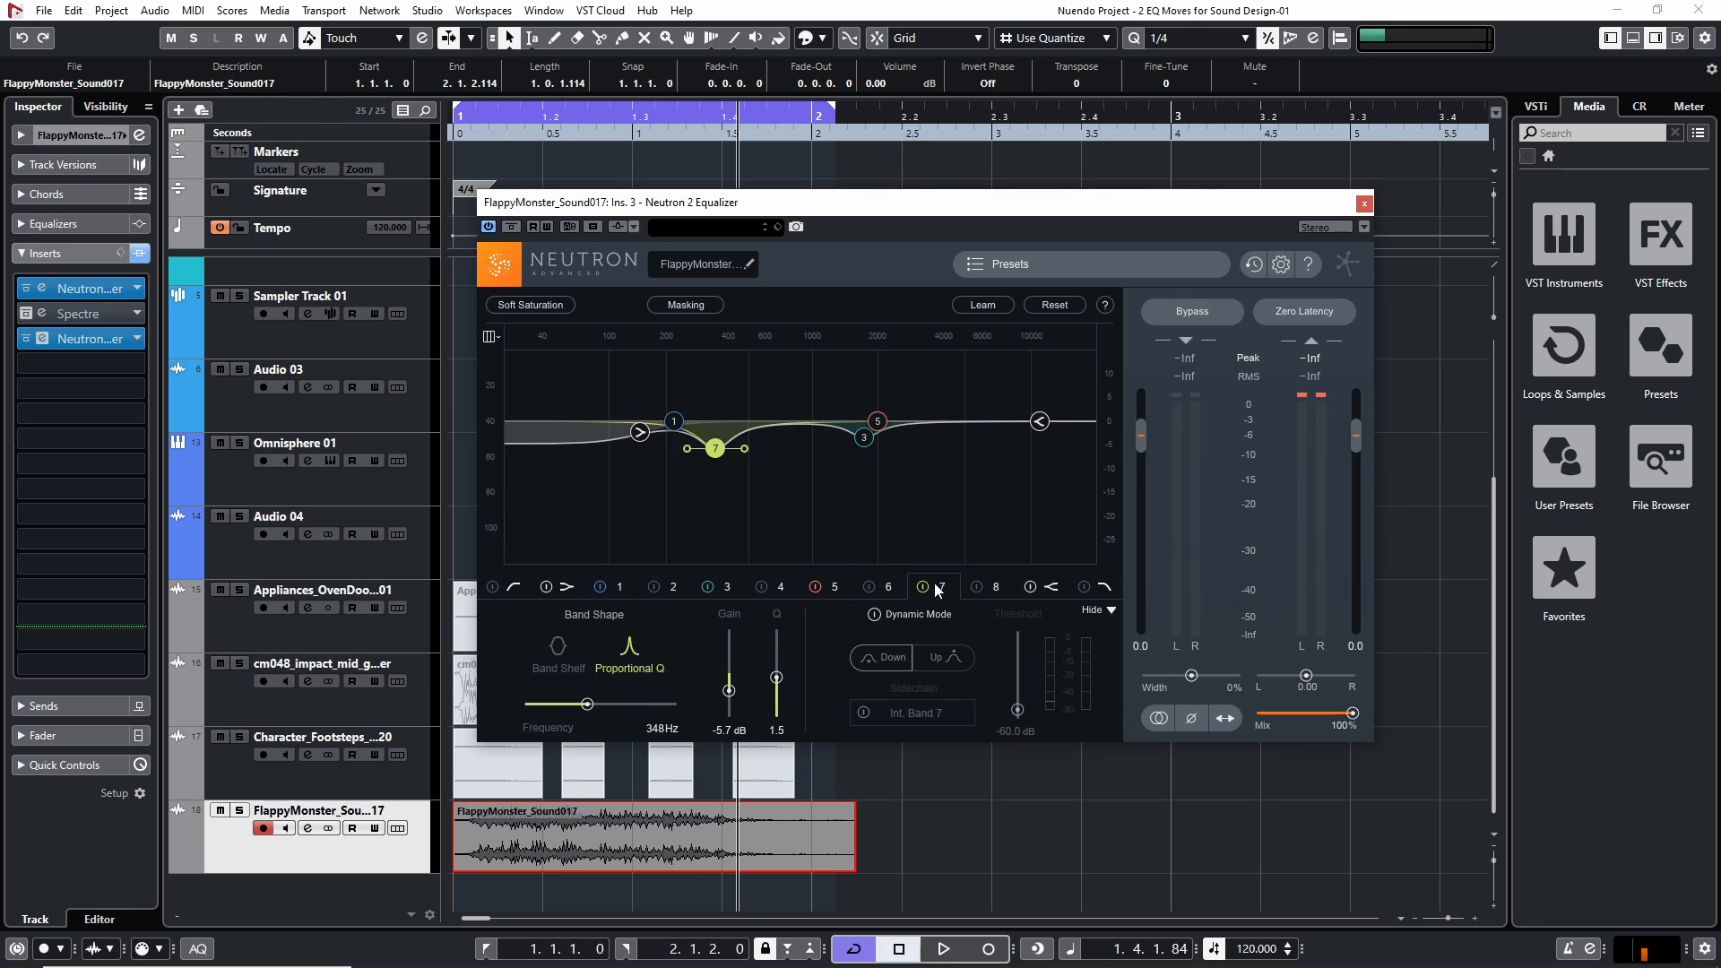
{"action": "left_click", "coordinate": [1363, 203]}
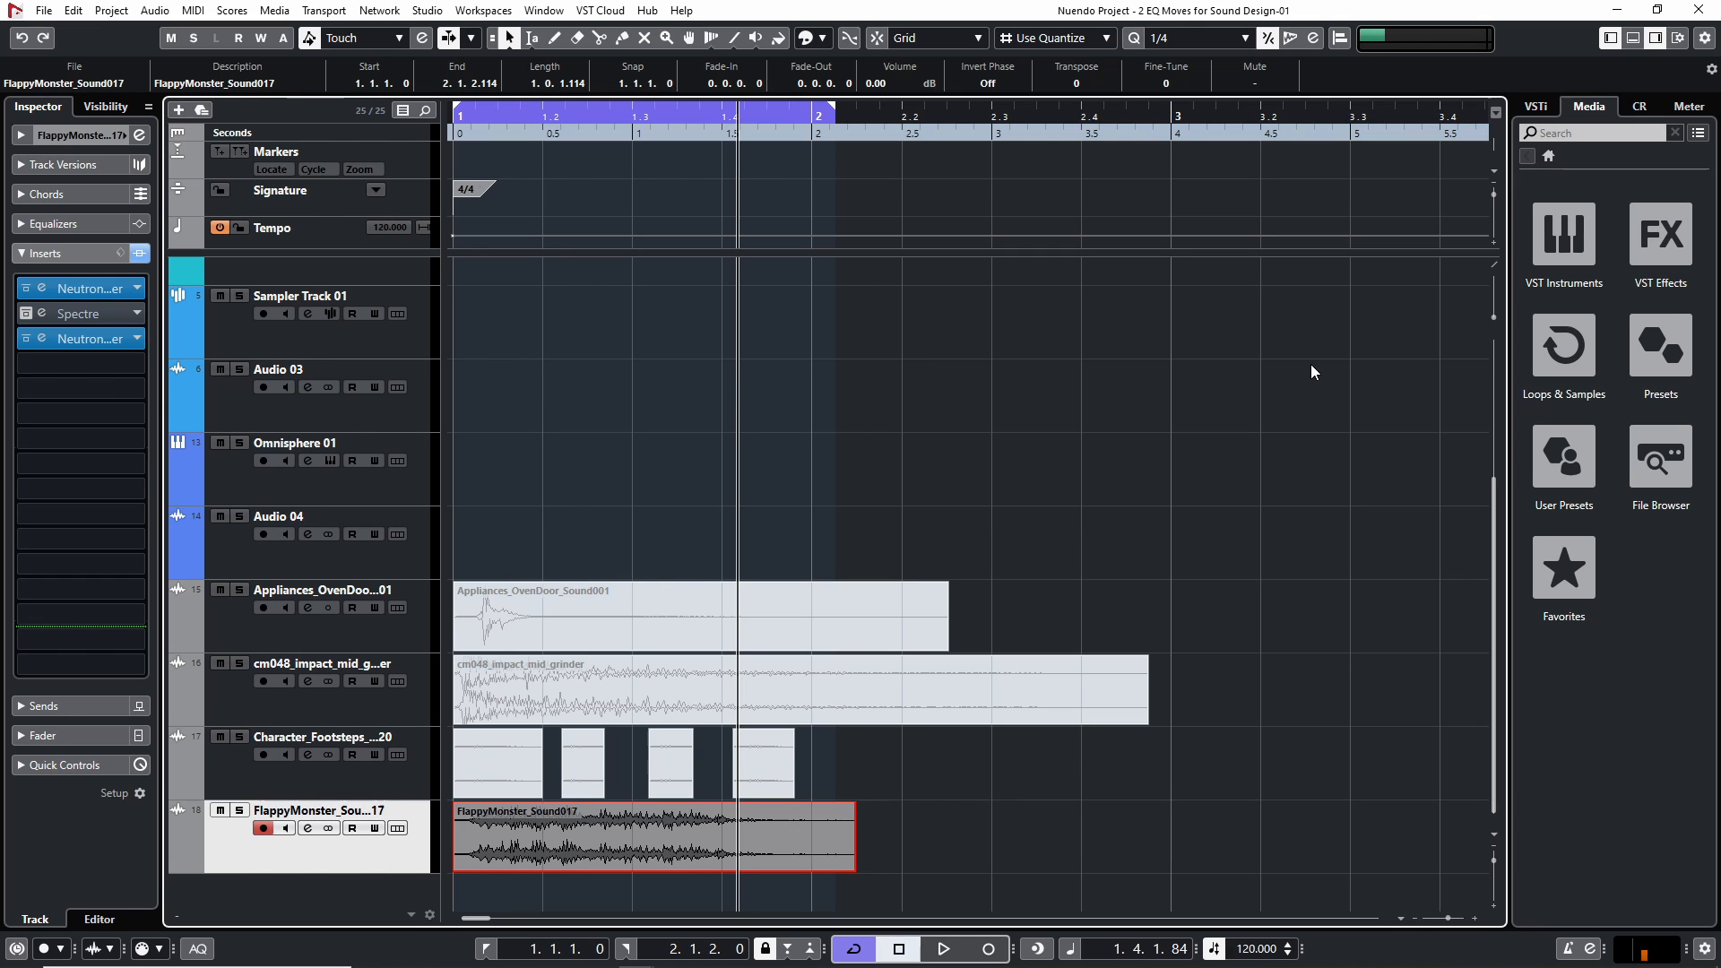
Activate the Spectre insert to examine its band settings, close it and bypass it again
{"action": "left_click", "coordinate": [26, 314]}
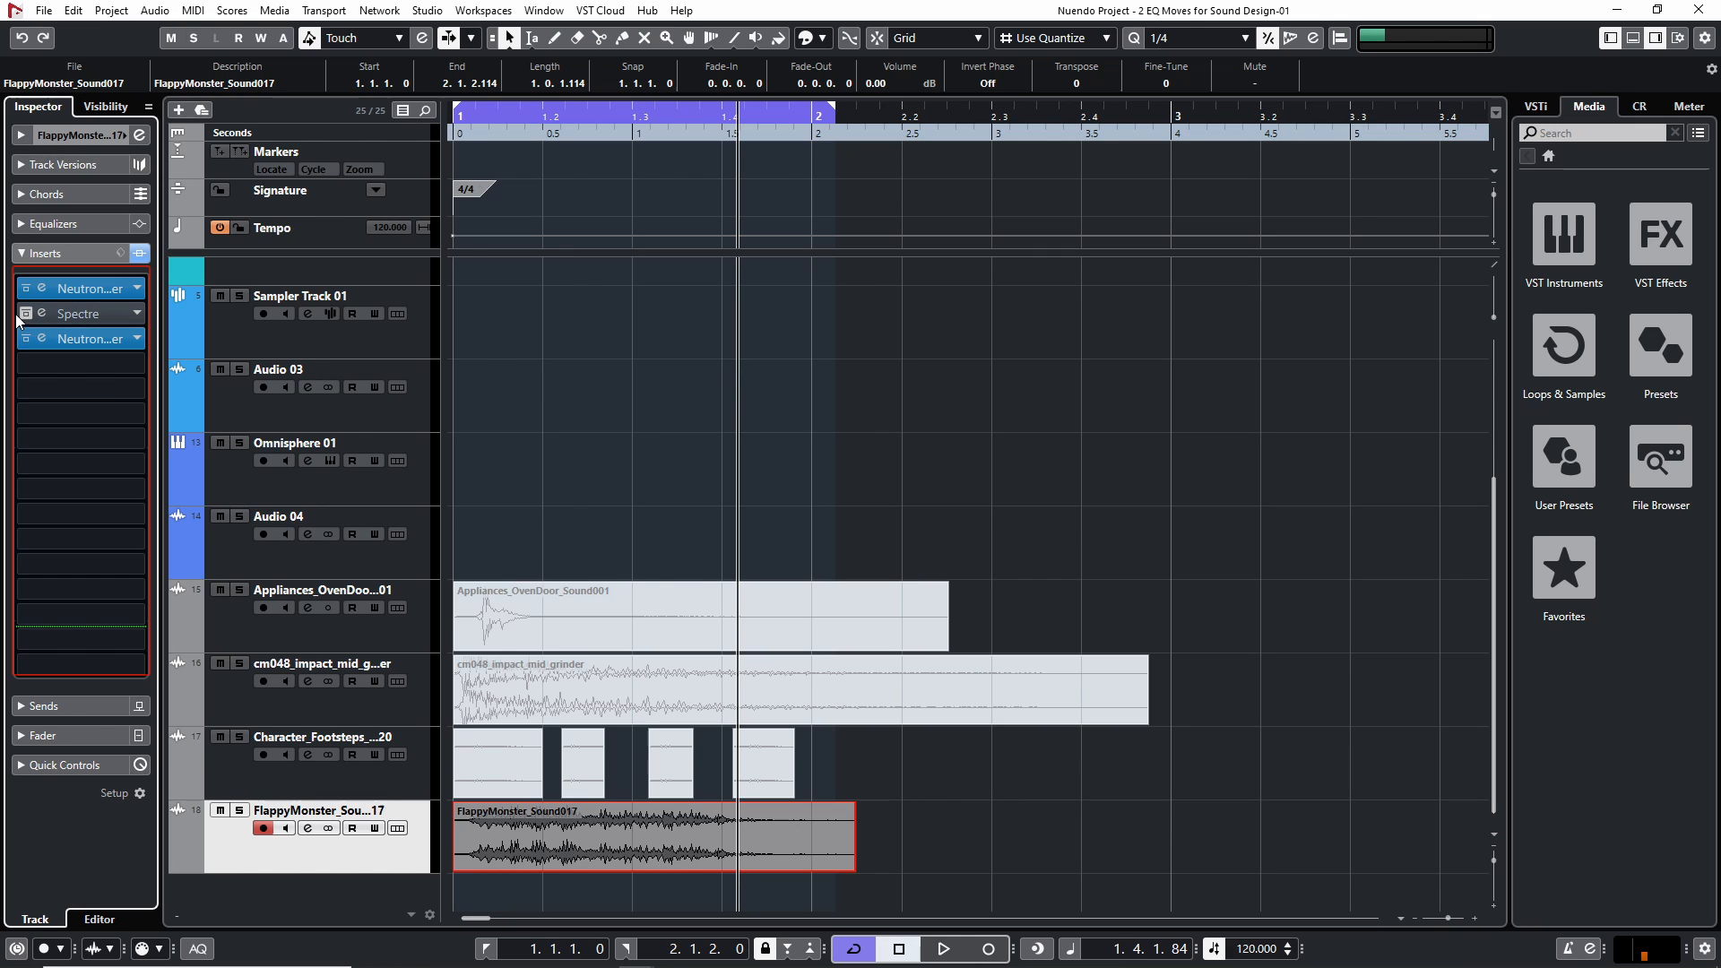
{"action": "left_click", "coordinate": [43, 314]}
{"action": "left_click_drag", "start_coordinate": [1317, 210], "coordinate": [1150, 213]}
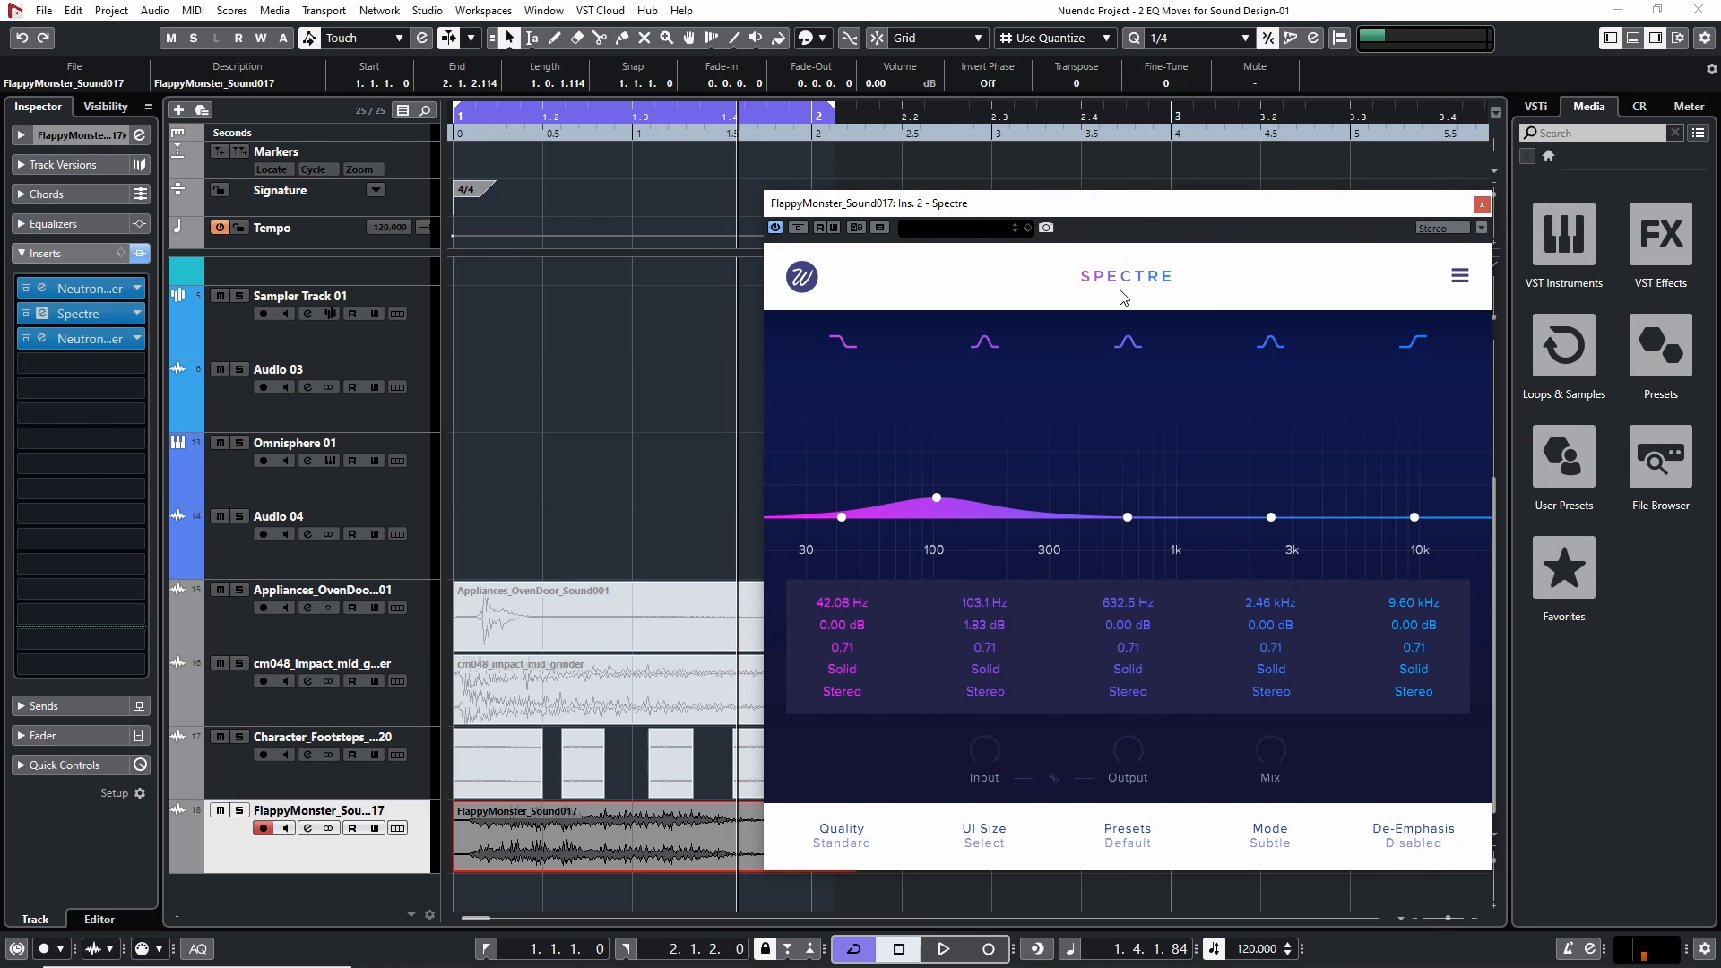
{"action": "left_click", "coordinate": [1482, 205]}
{"action": "left_click", "coordinate": [26, 314]}
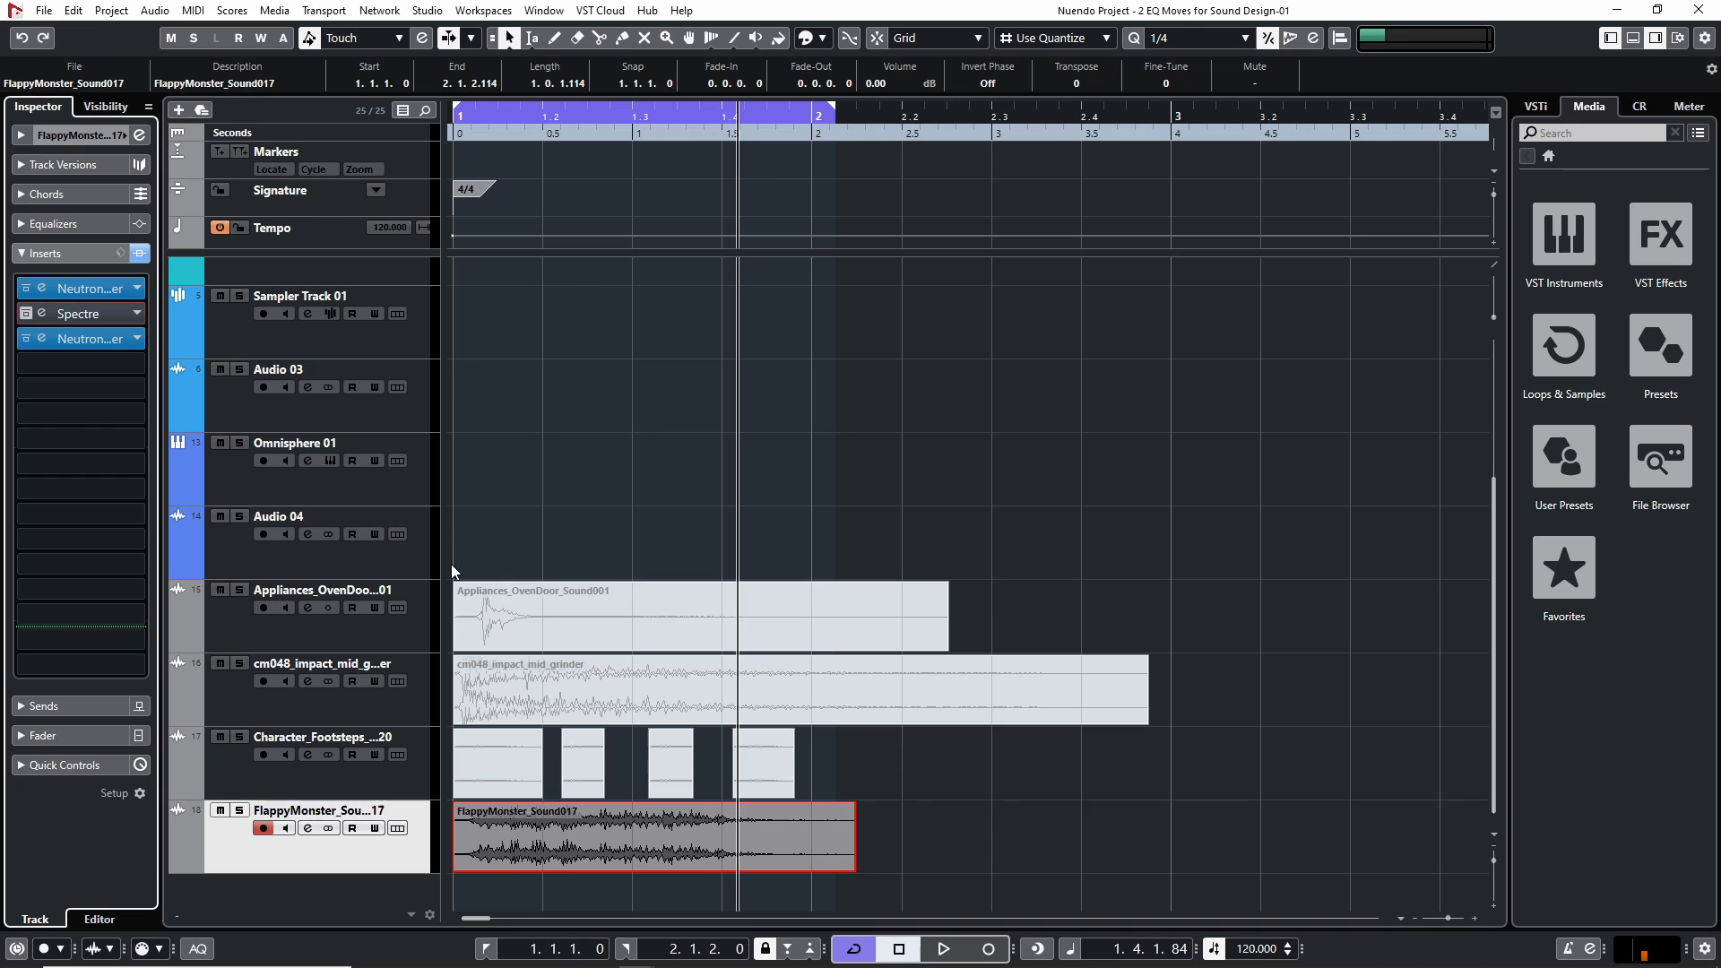
Mute the monster sound clip and clear the selection
{"action": "left_click_drag", "start_coordinate": [984, 842], "coordinate": [825, 832]}
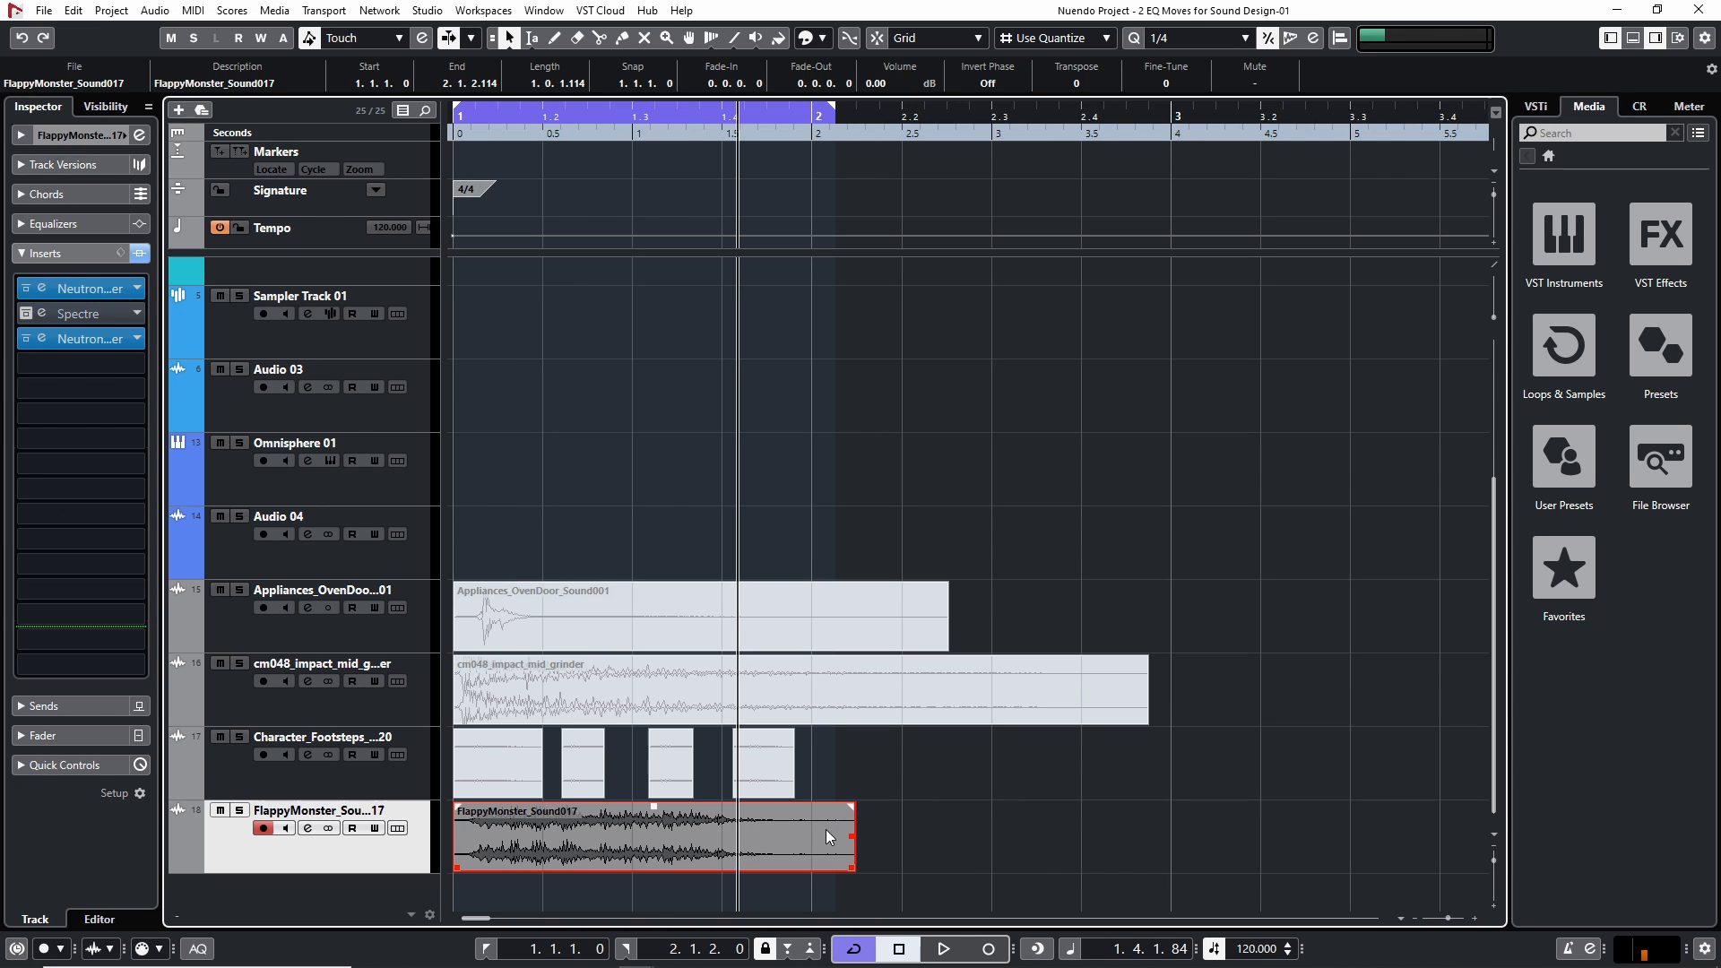
{"action": "key", "text": "alt+m"}
{"action": "left_click", "coordinate": [1022, 817]}
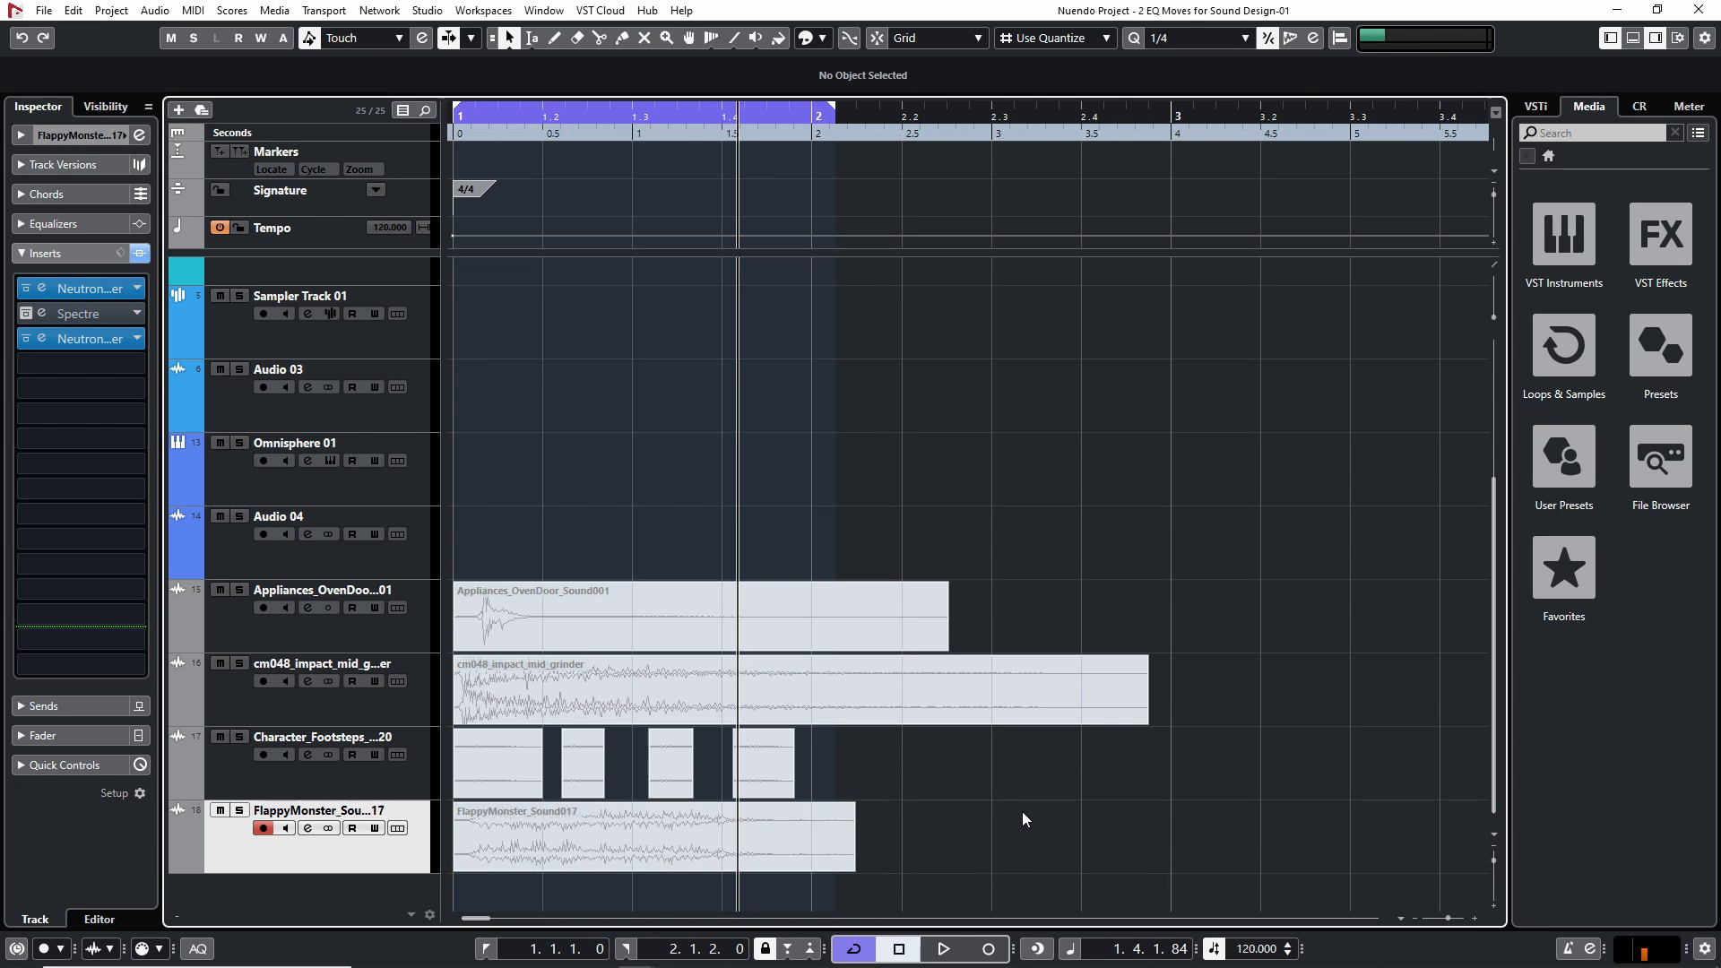